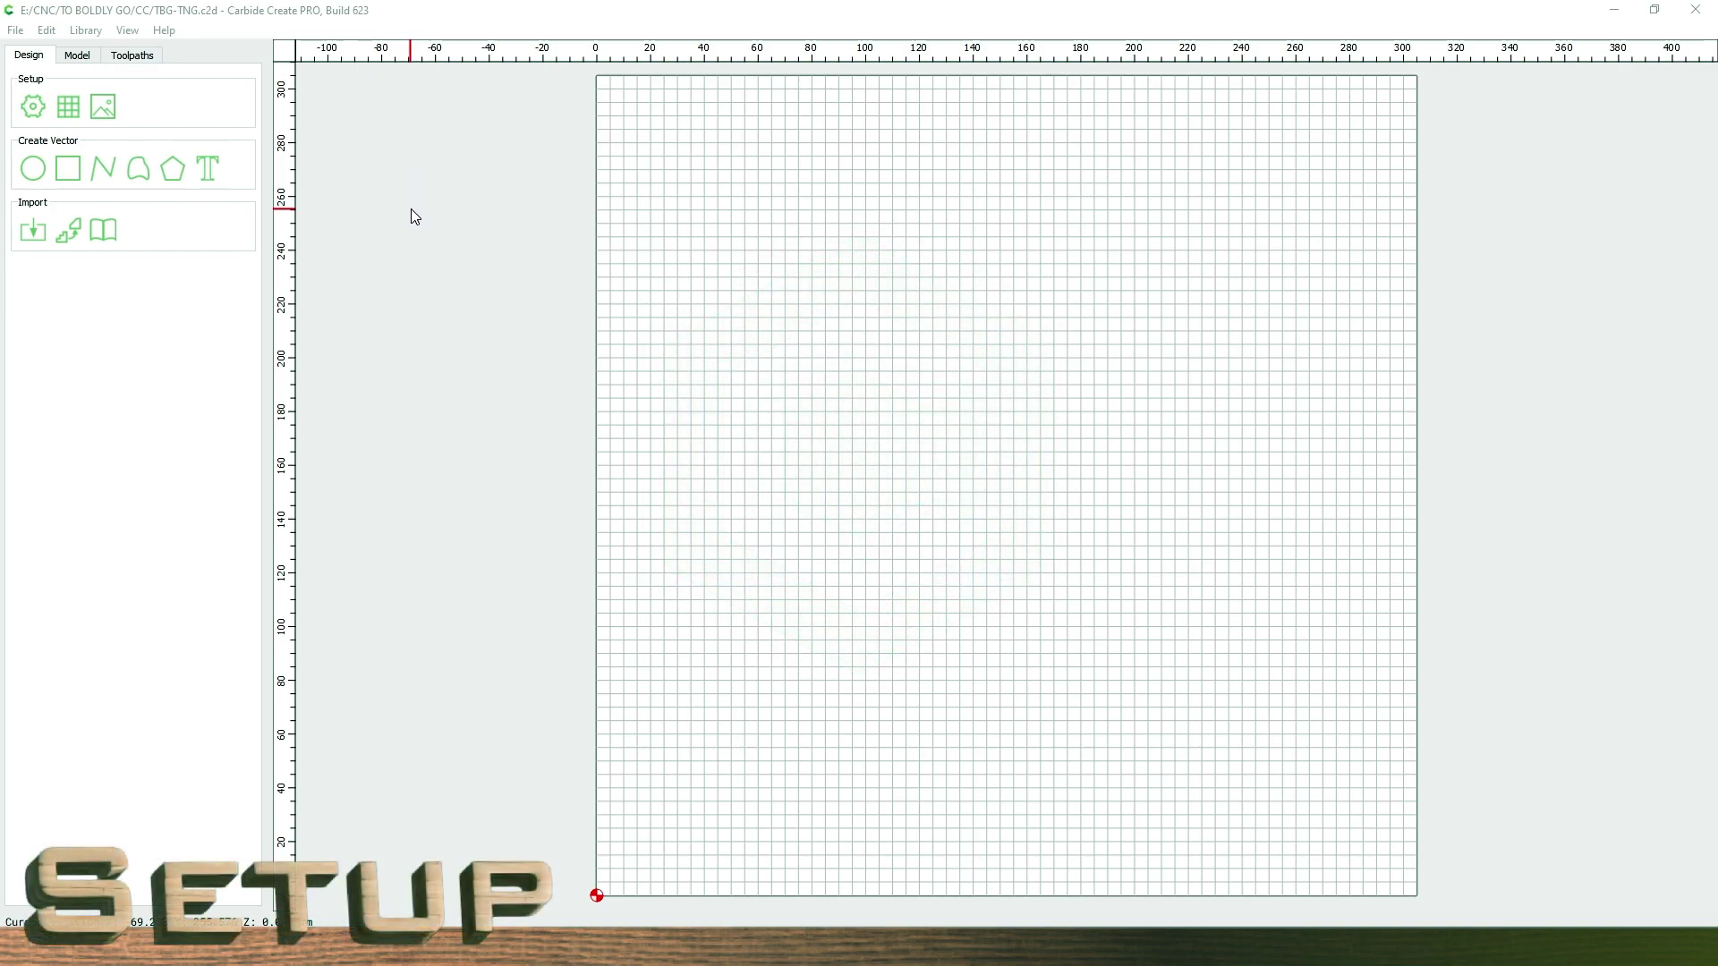
- Confirm Job Setup: 304.8 mm square stock, 12.2 mm thick, zeroed at lower-left
click(32, 107)
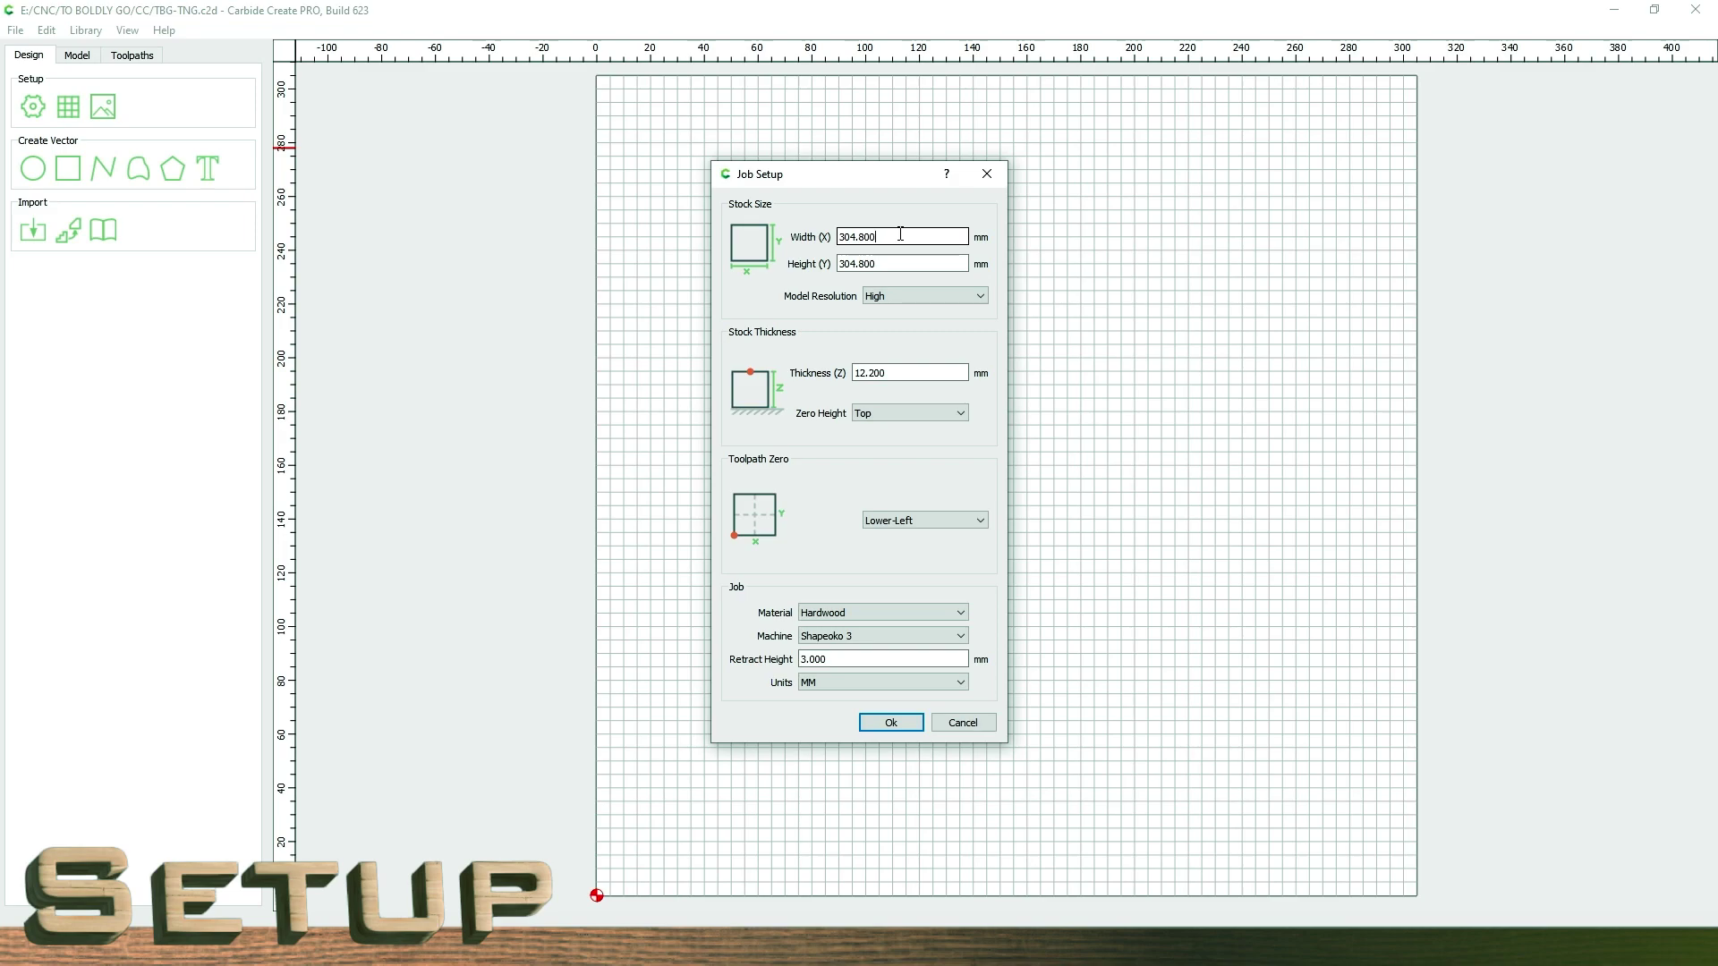
click(907, 372)
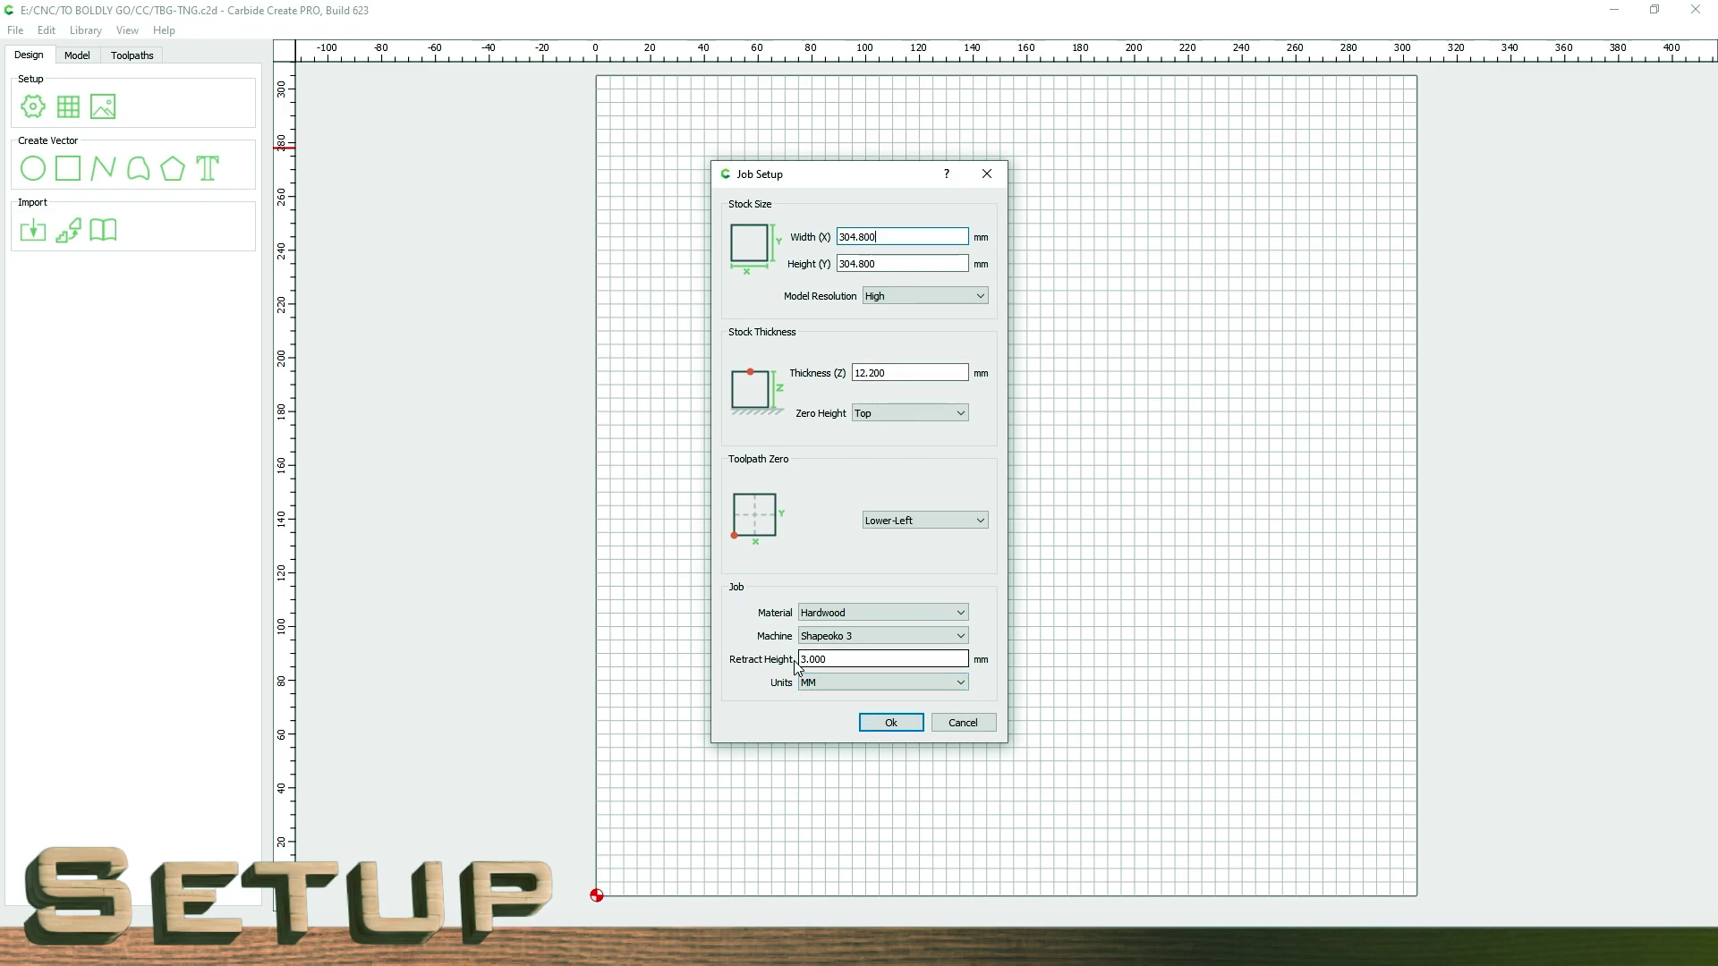
click(900, 724)
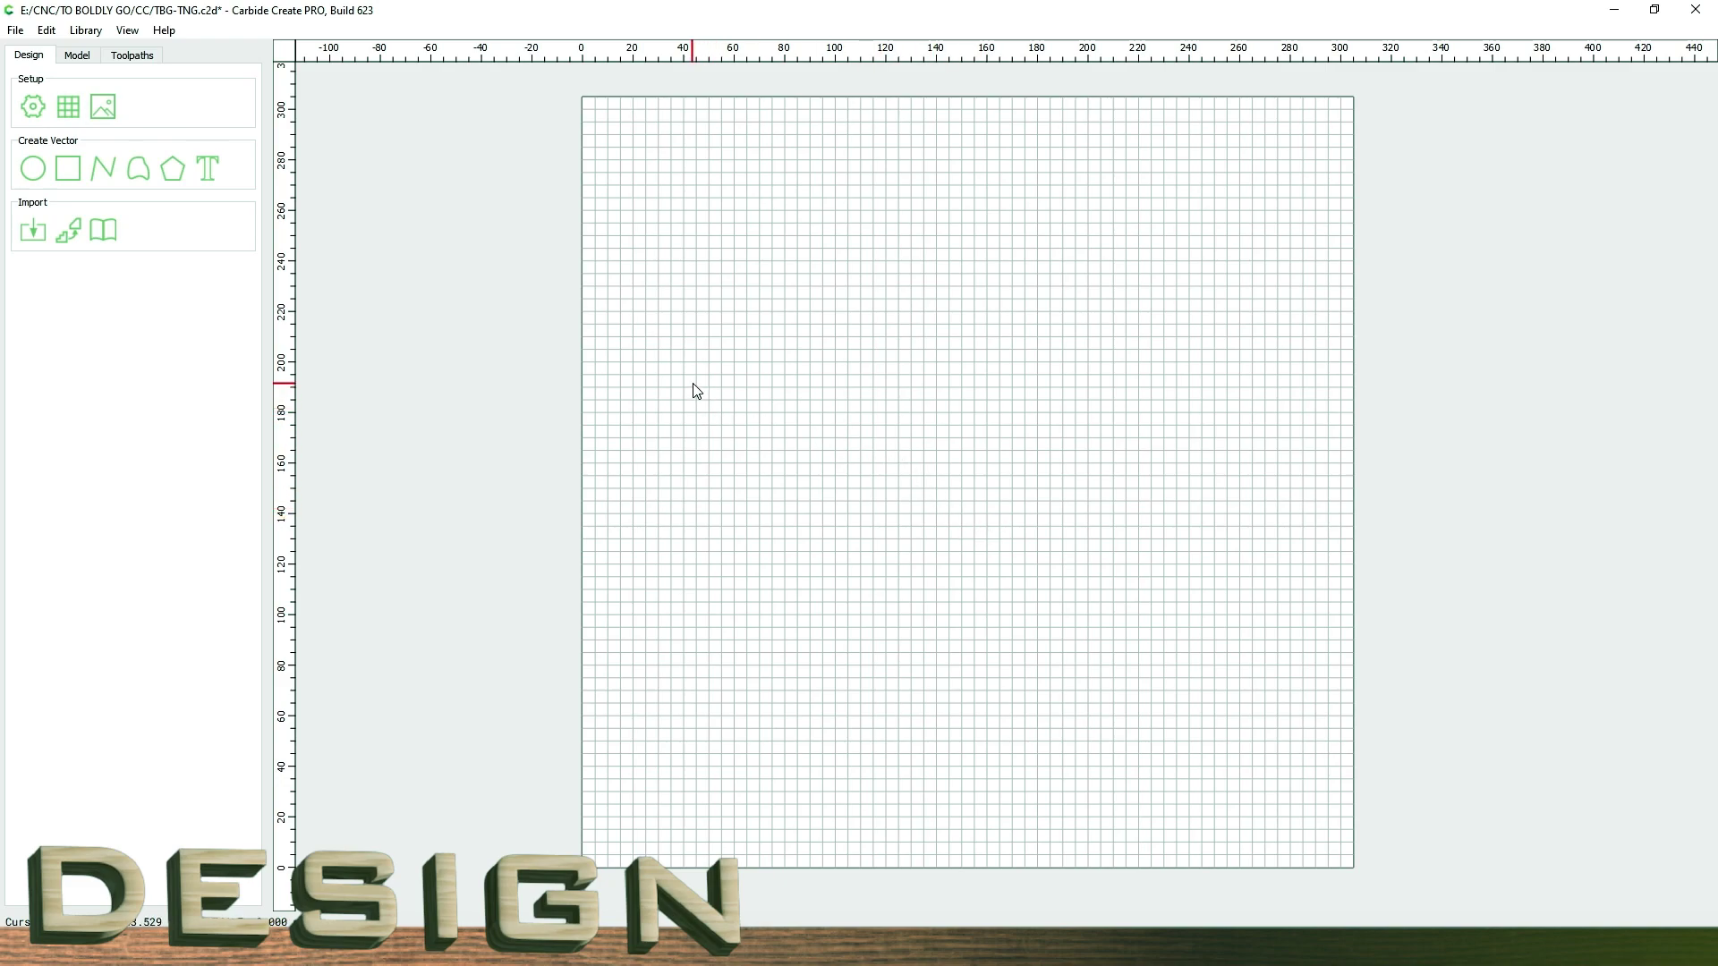
- Draw a 250 × 60 mm rectangle near the top of the stock and scale it to 285 × 80 mm
click(68, 170)
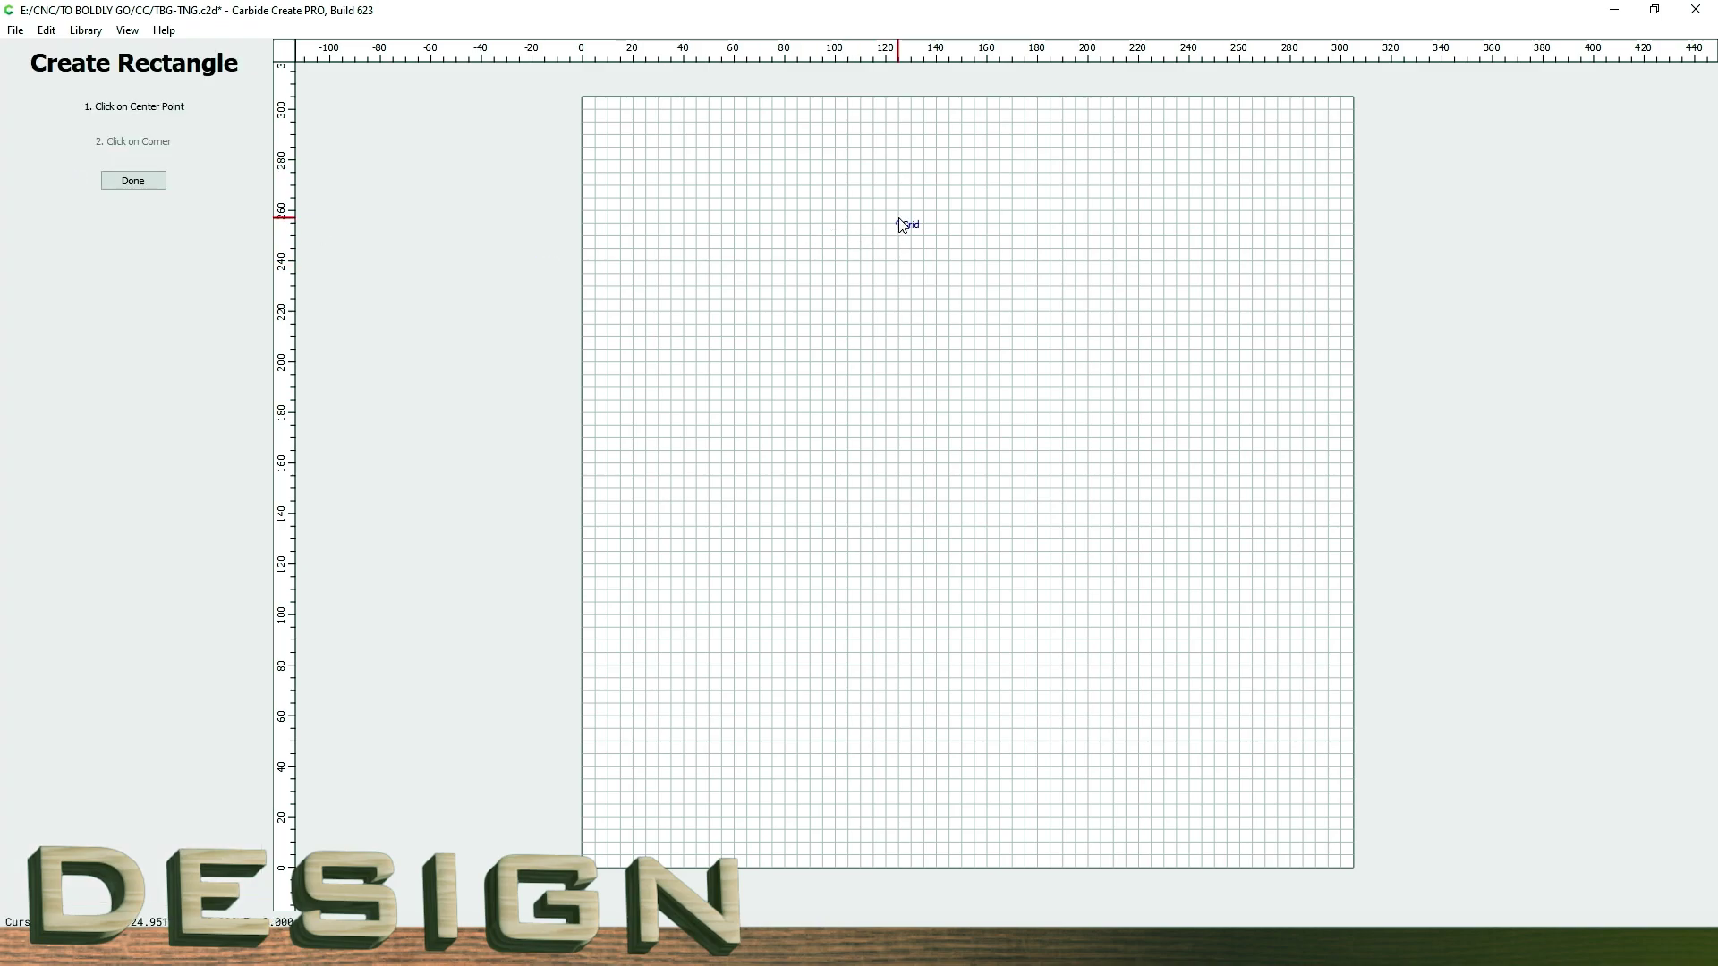
click(1017, 253)
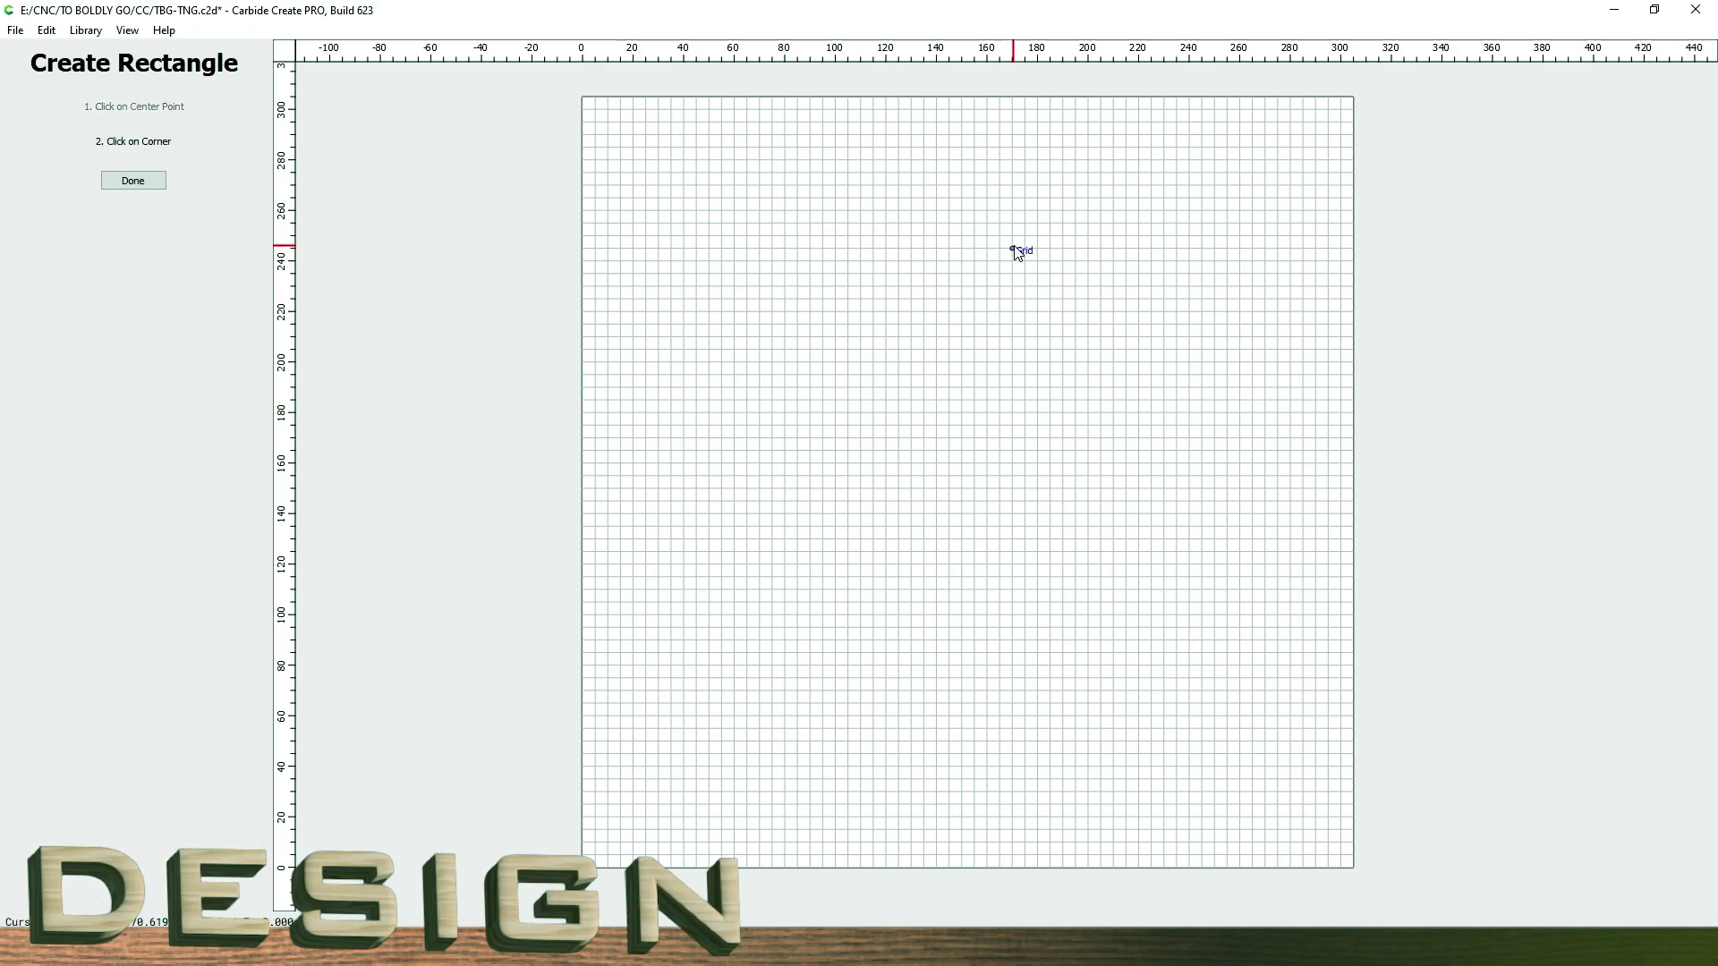
click(1328, 325)
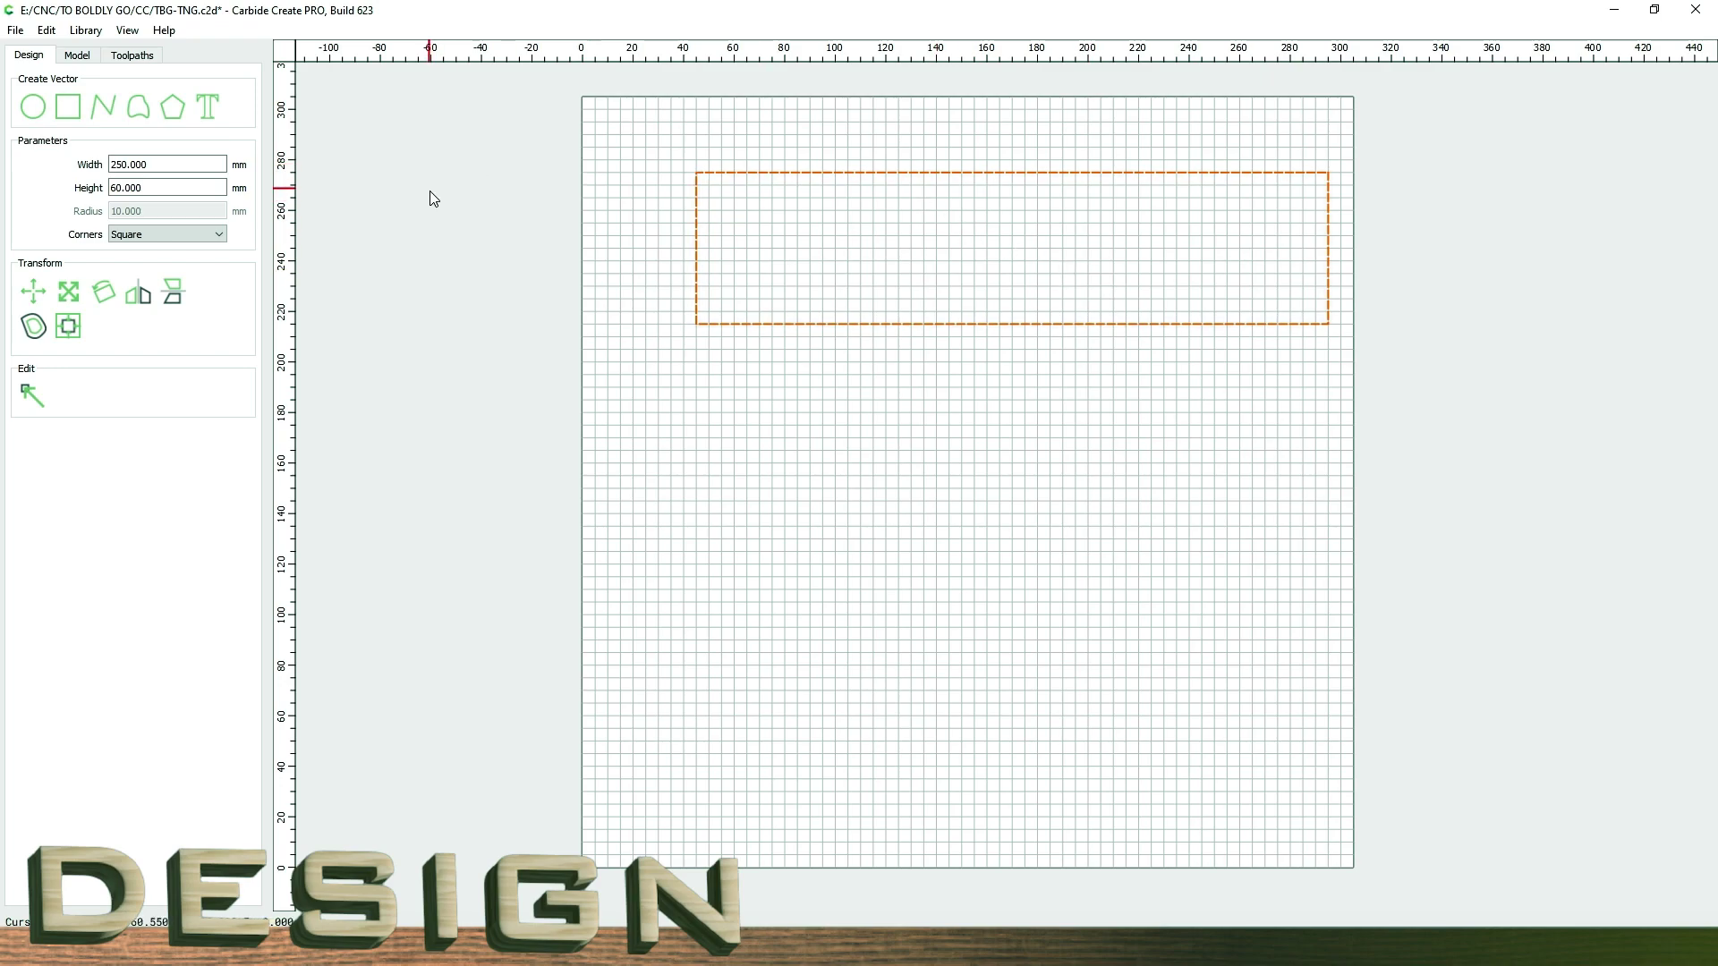
click(69, 294)
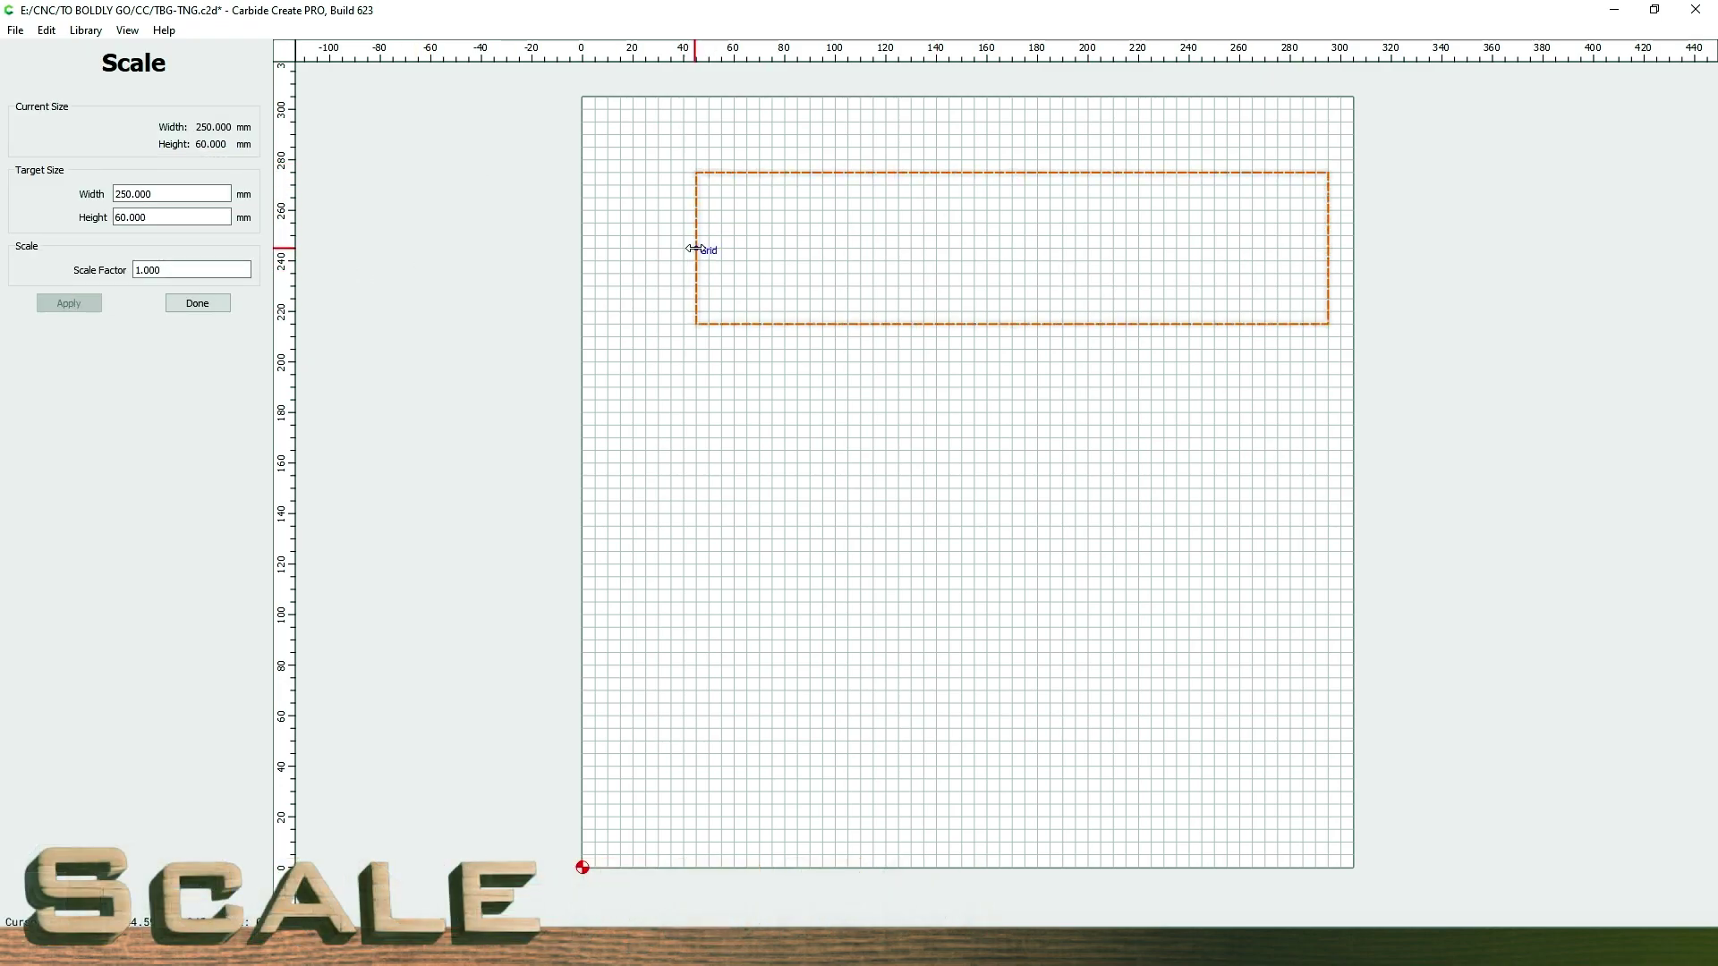
drag(689, 248, 608, 249)
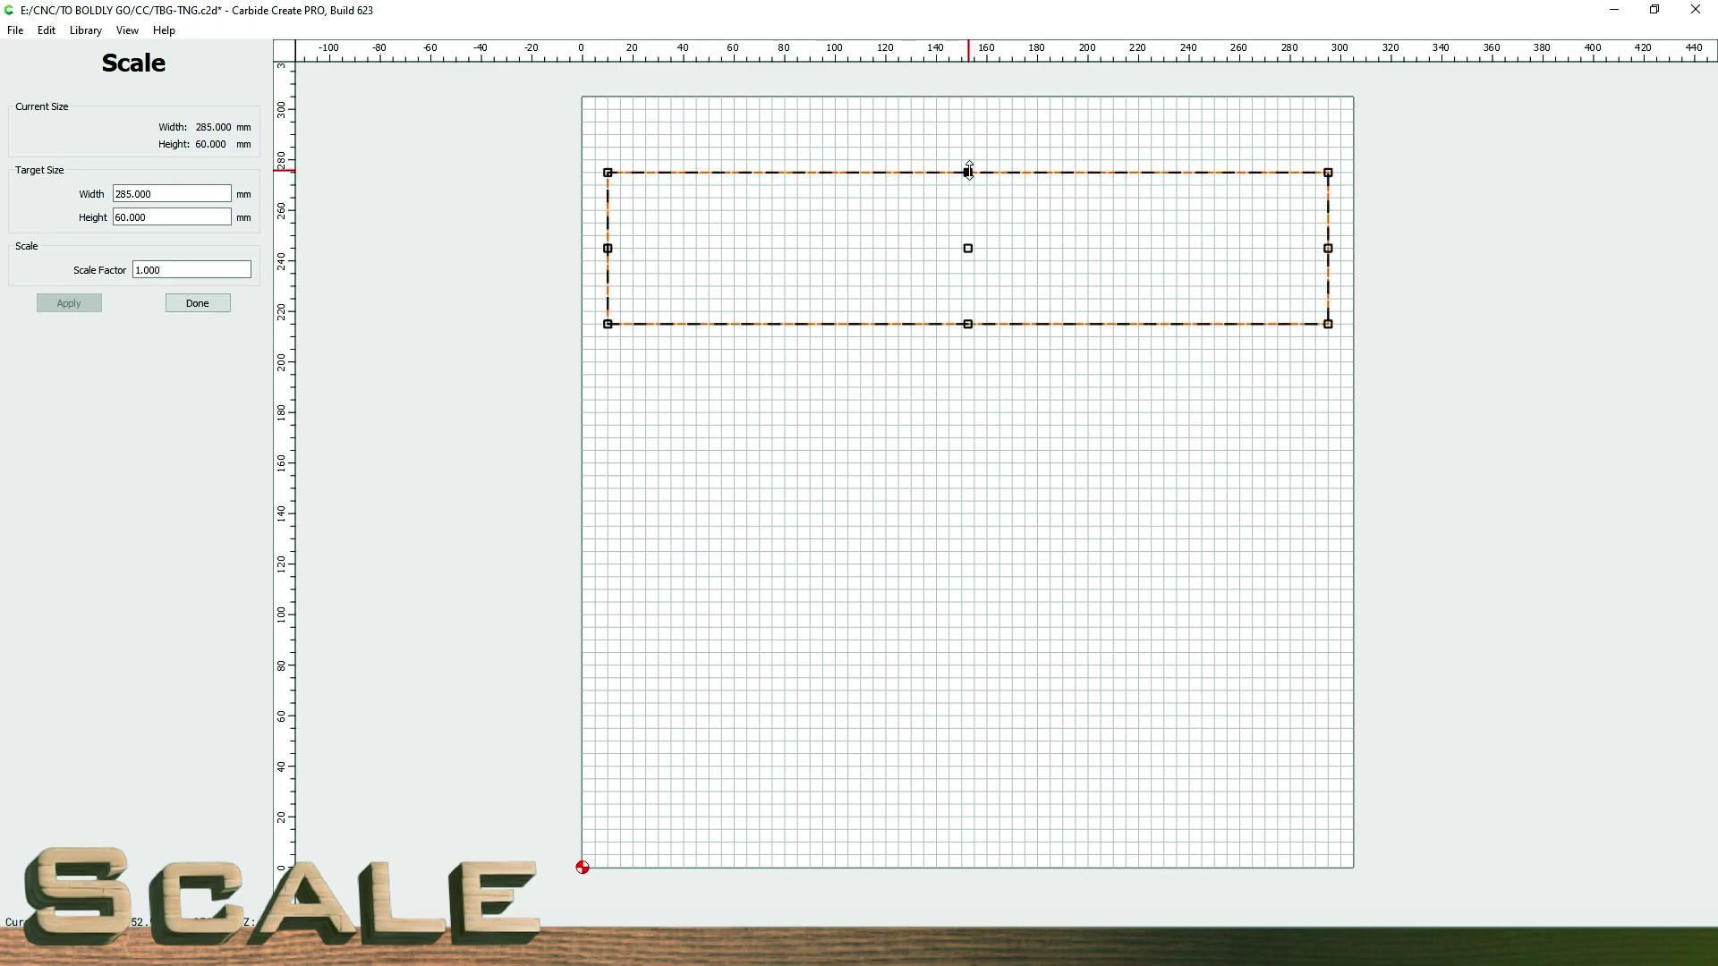
drag(968, 172, 976, 123)
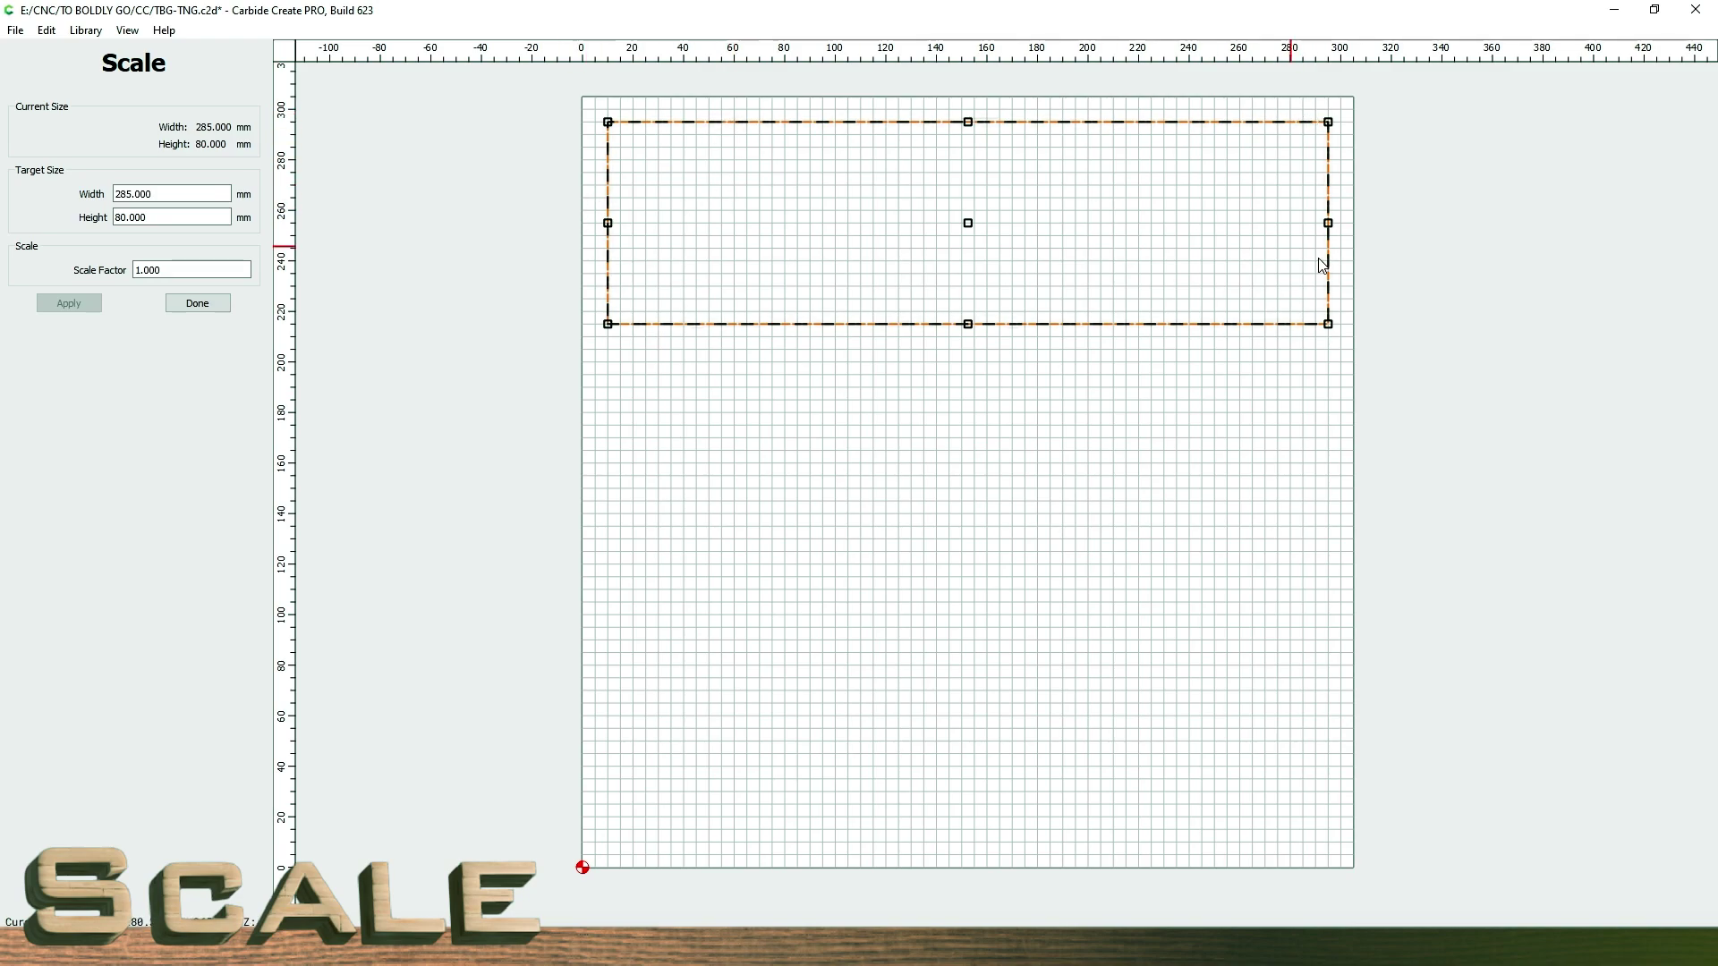
- Add a text object reading 'TO BOLDLY GO!' in place of the placeholder wording
click(1001, 428)
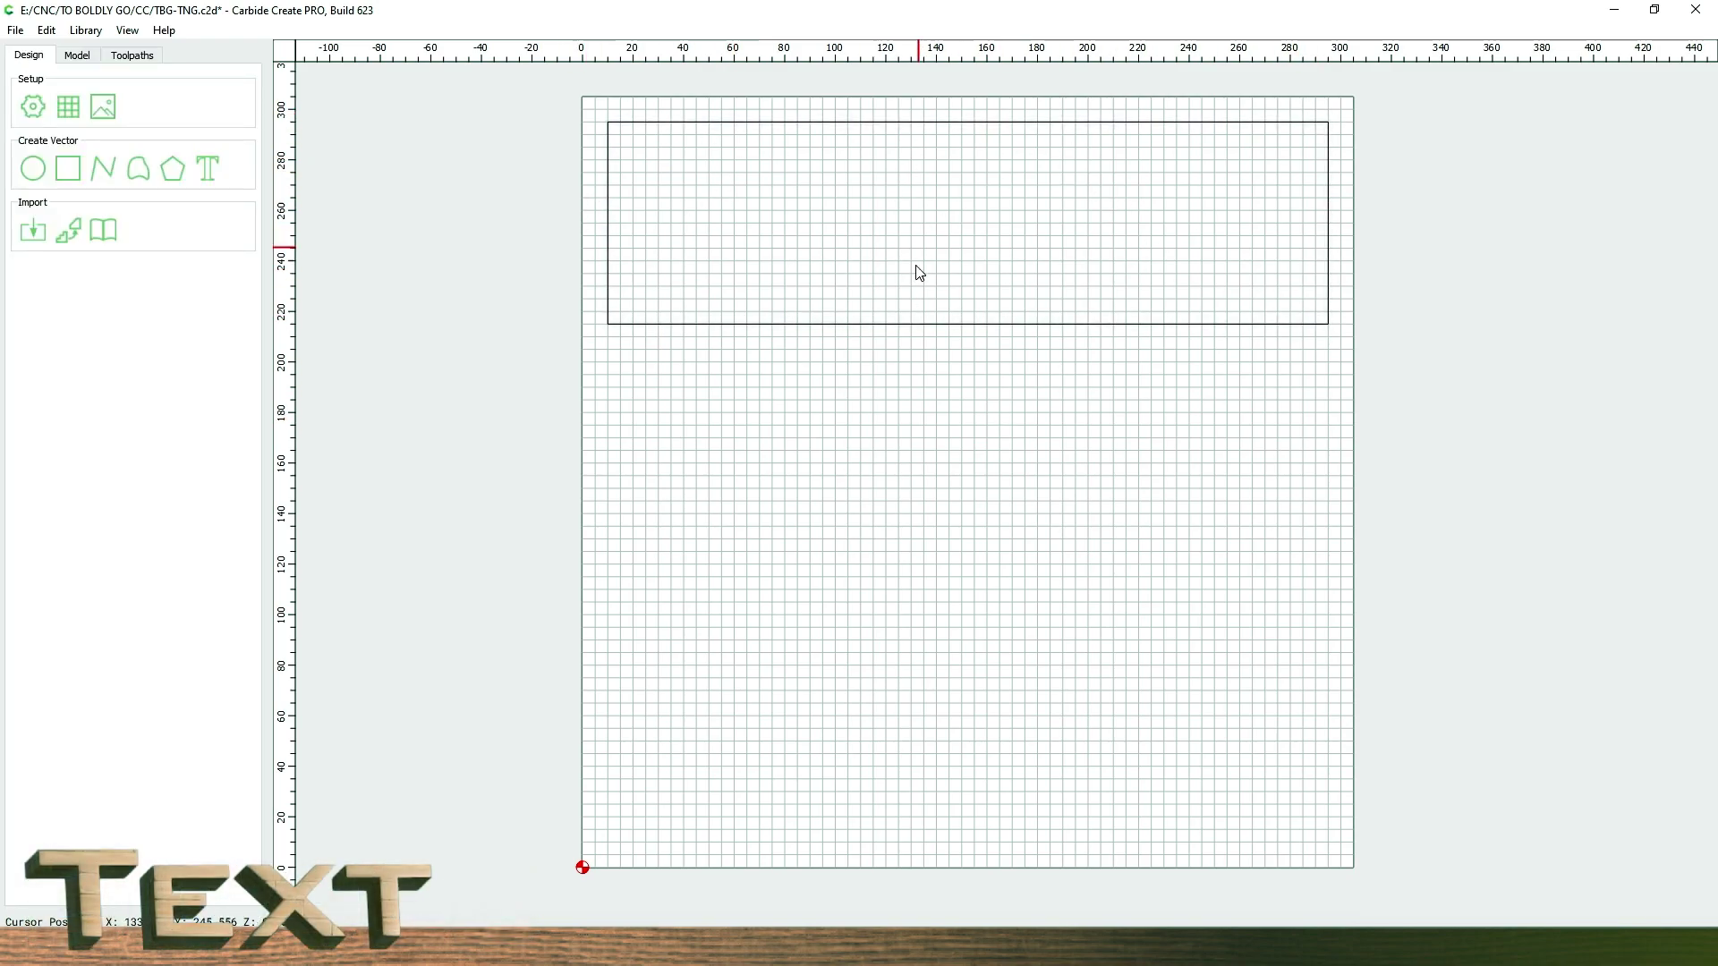
click(215, 179)
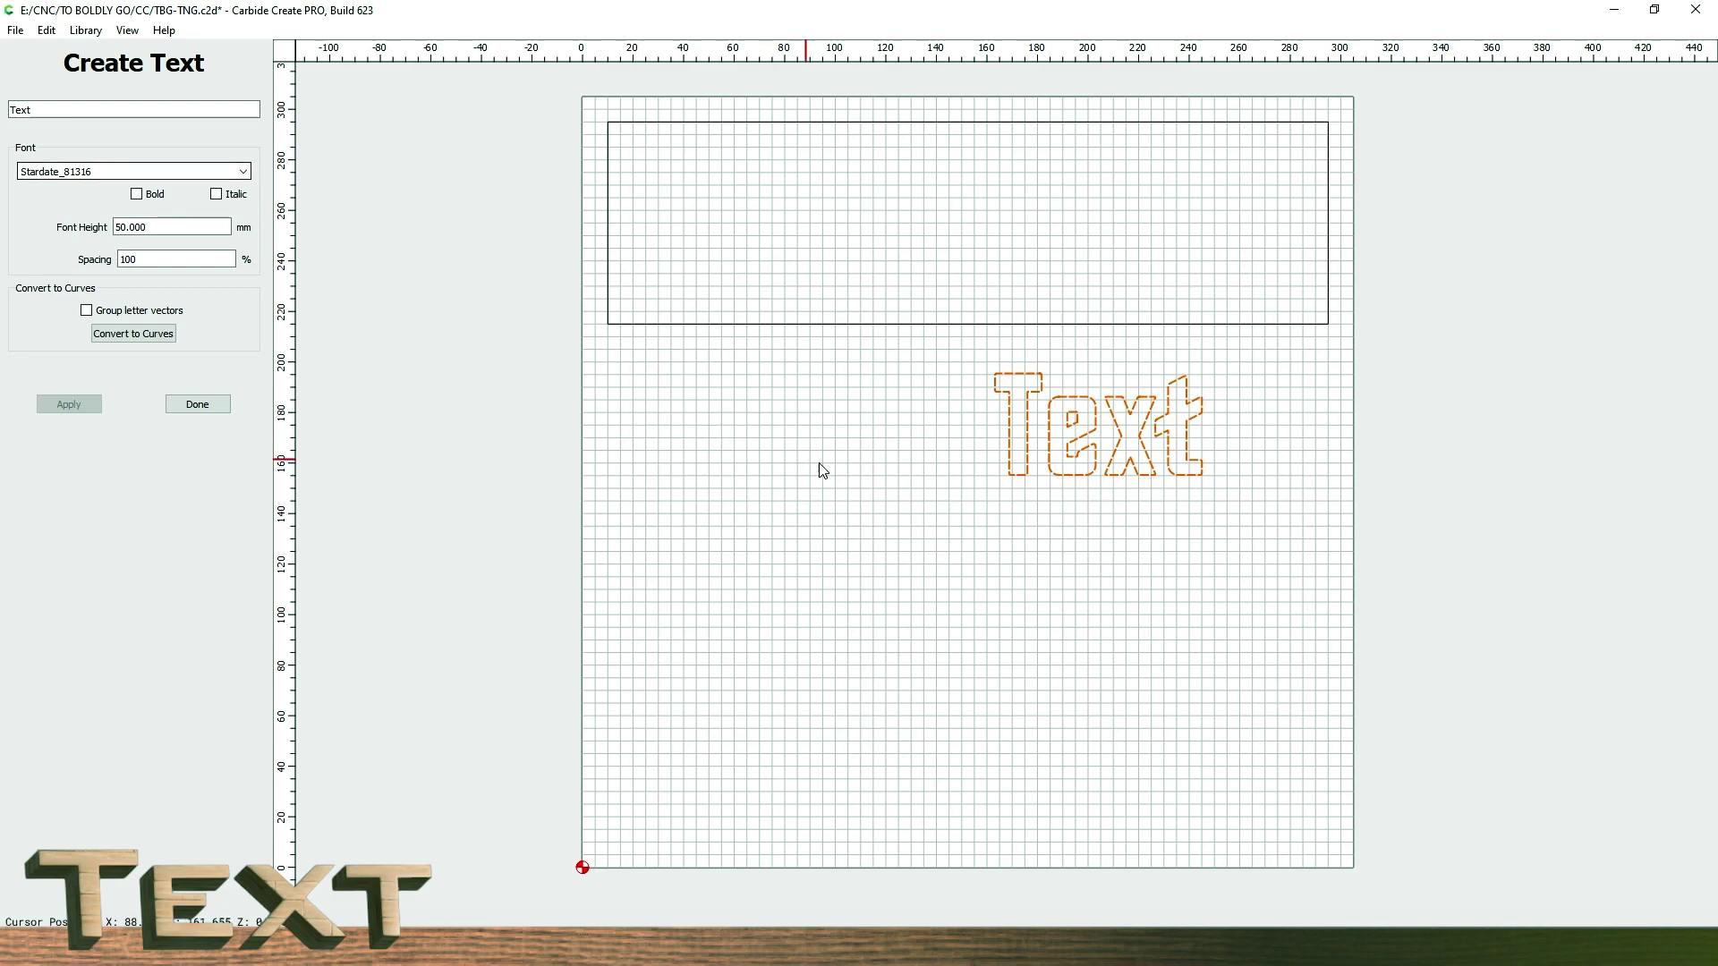
drag(36, 110, 8, 102)
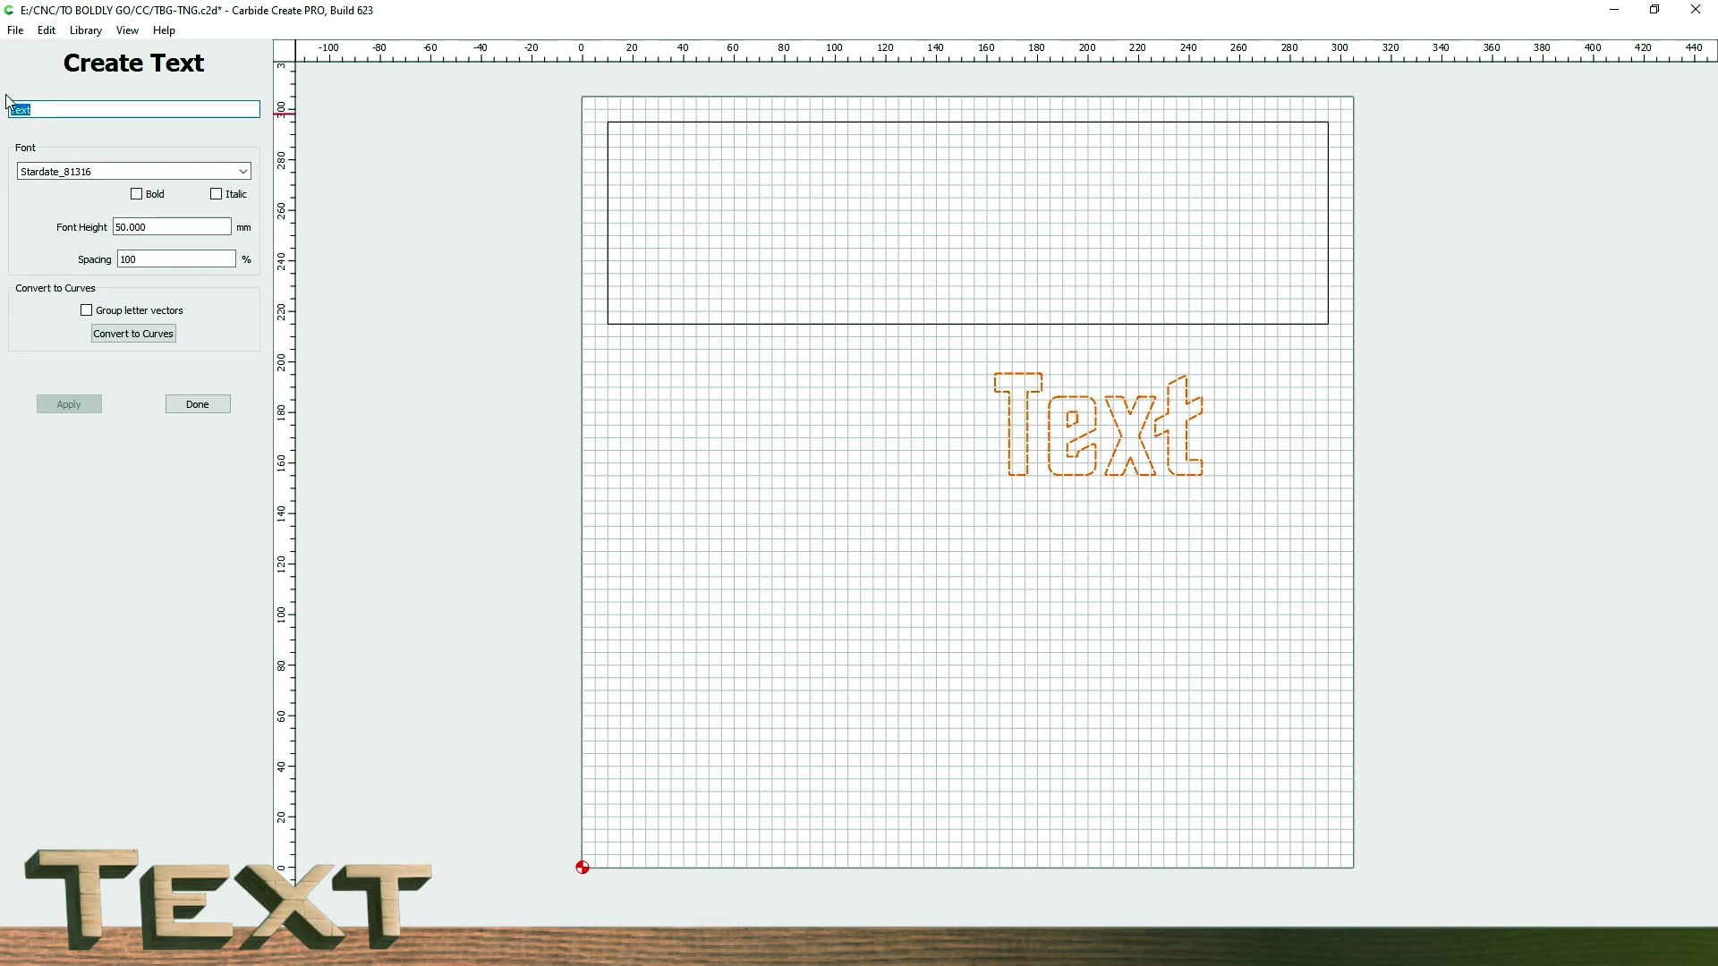
text(TO )
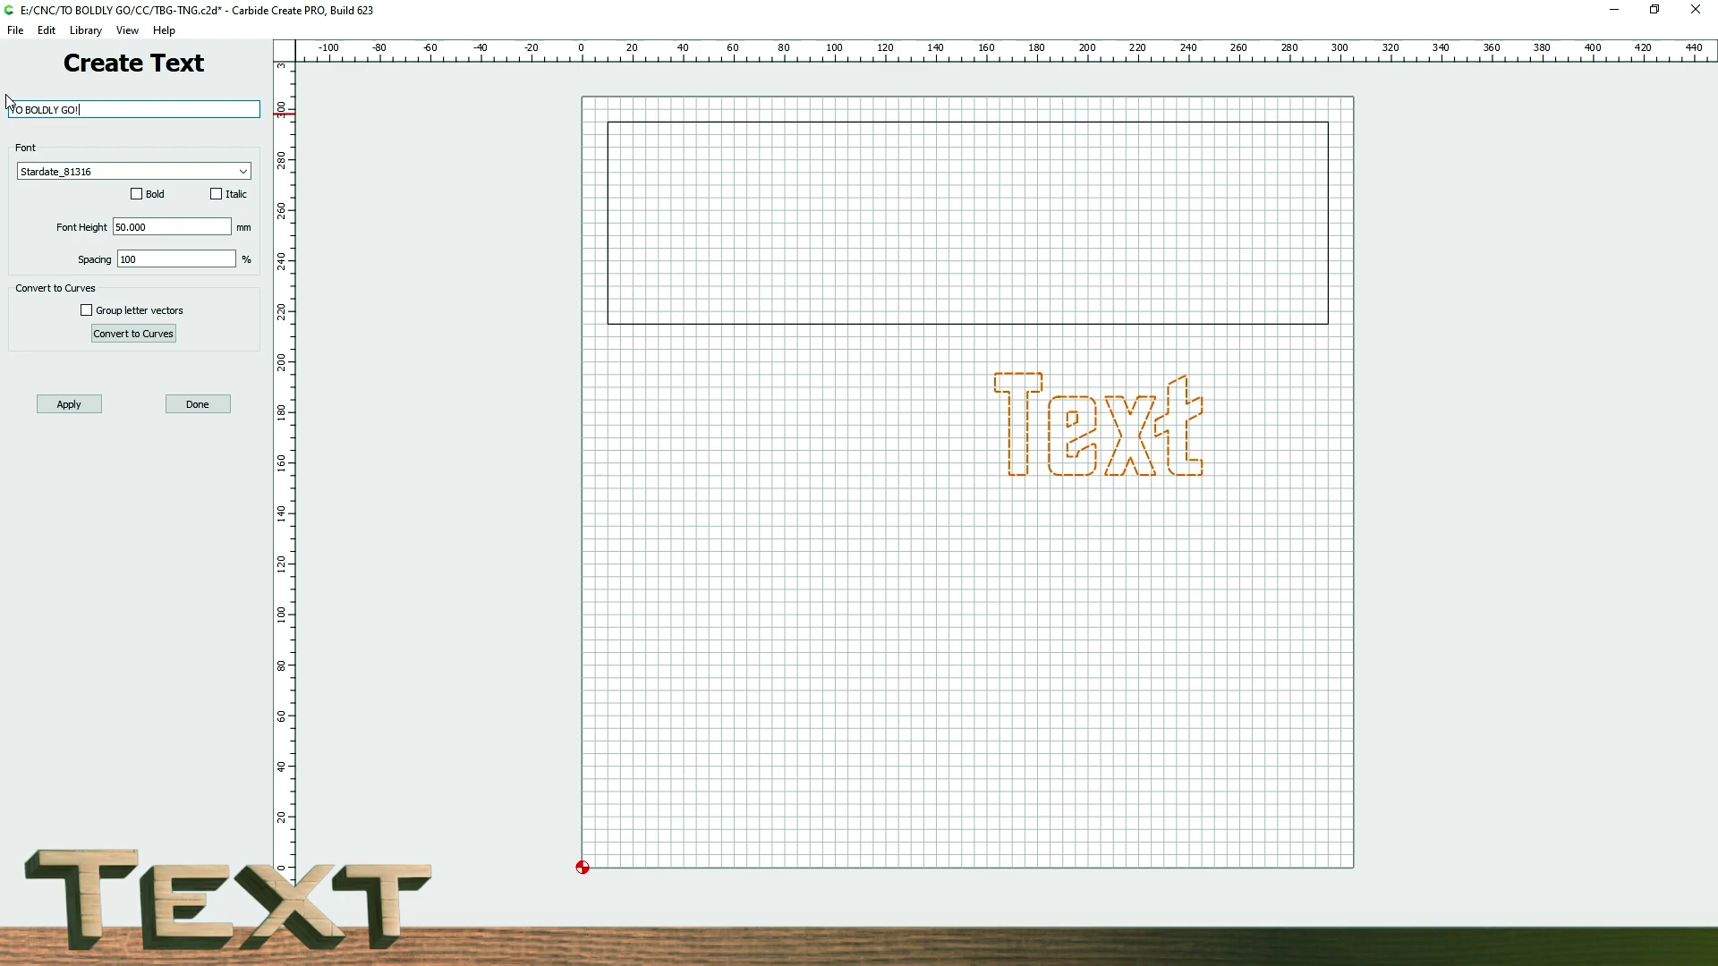
text(BOLDLY GO!)
click(69, 405)
- Move the 'TO BOLDLY GO!' lettering into the rectangular panel and centre it
drag(1081, 480, 716, 276)
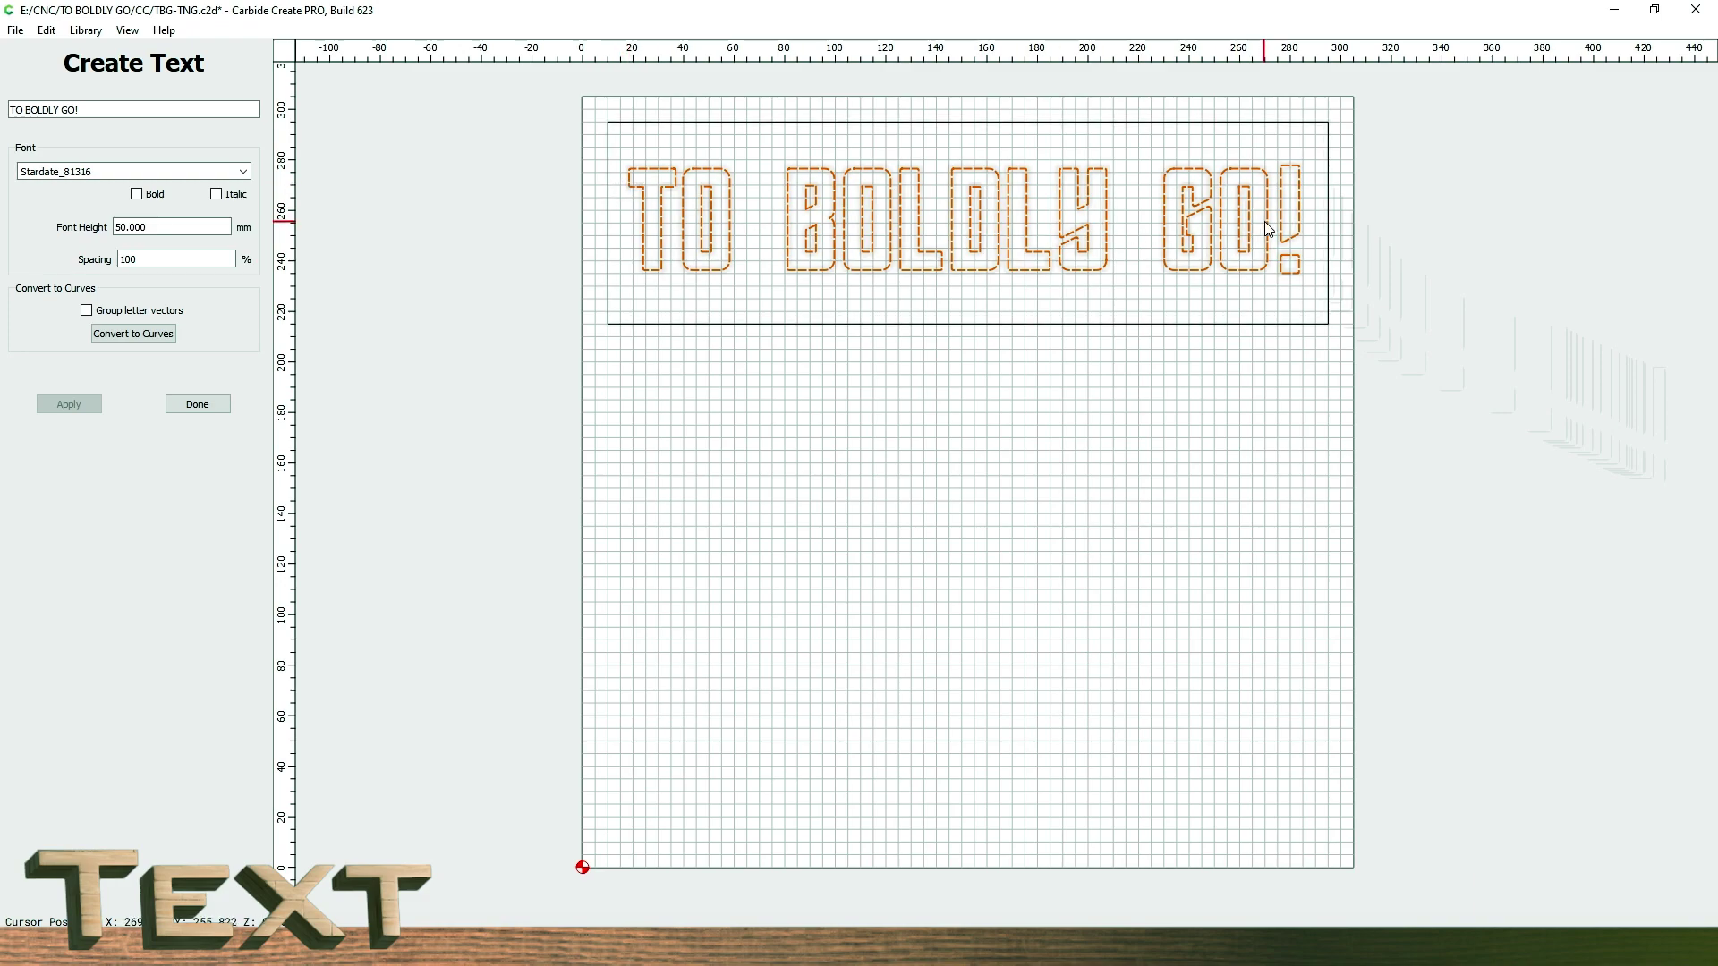
scroll(1280, 219, up, 5)
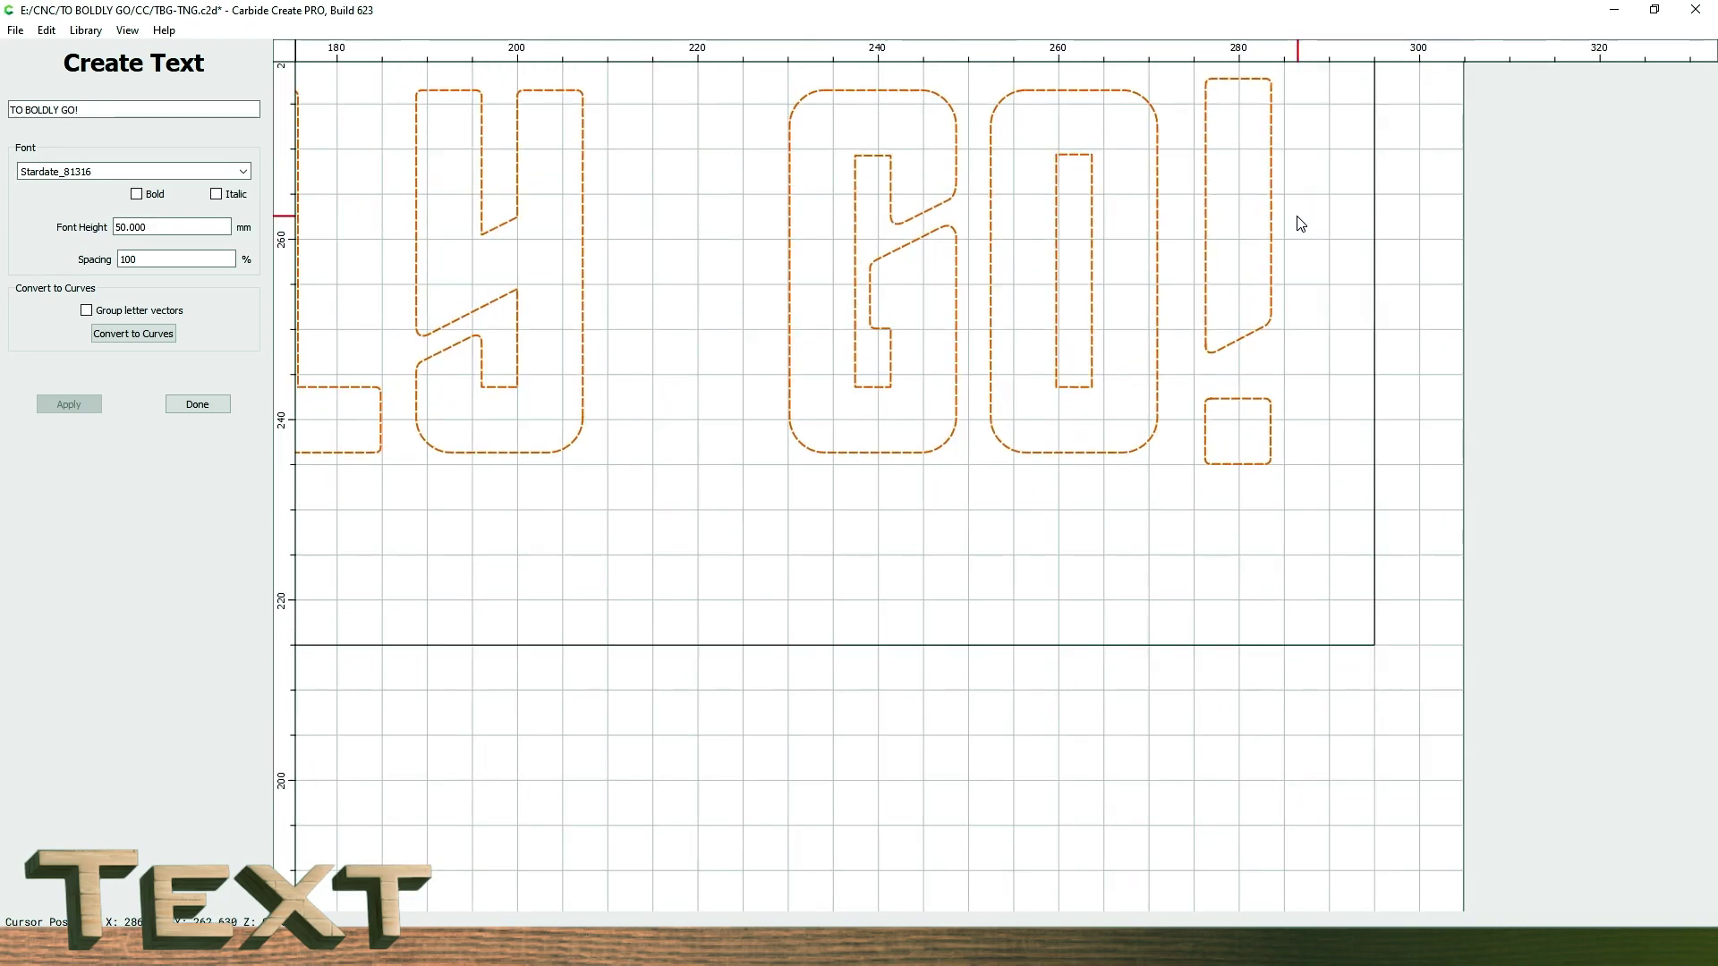
drag(1273, 250, 1280, 246)
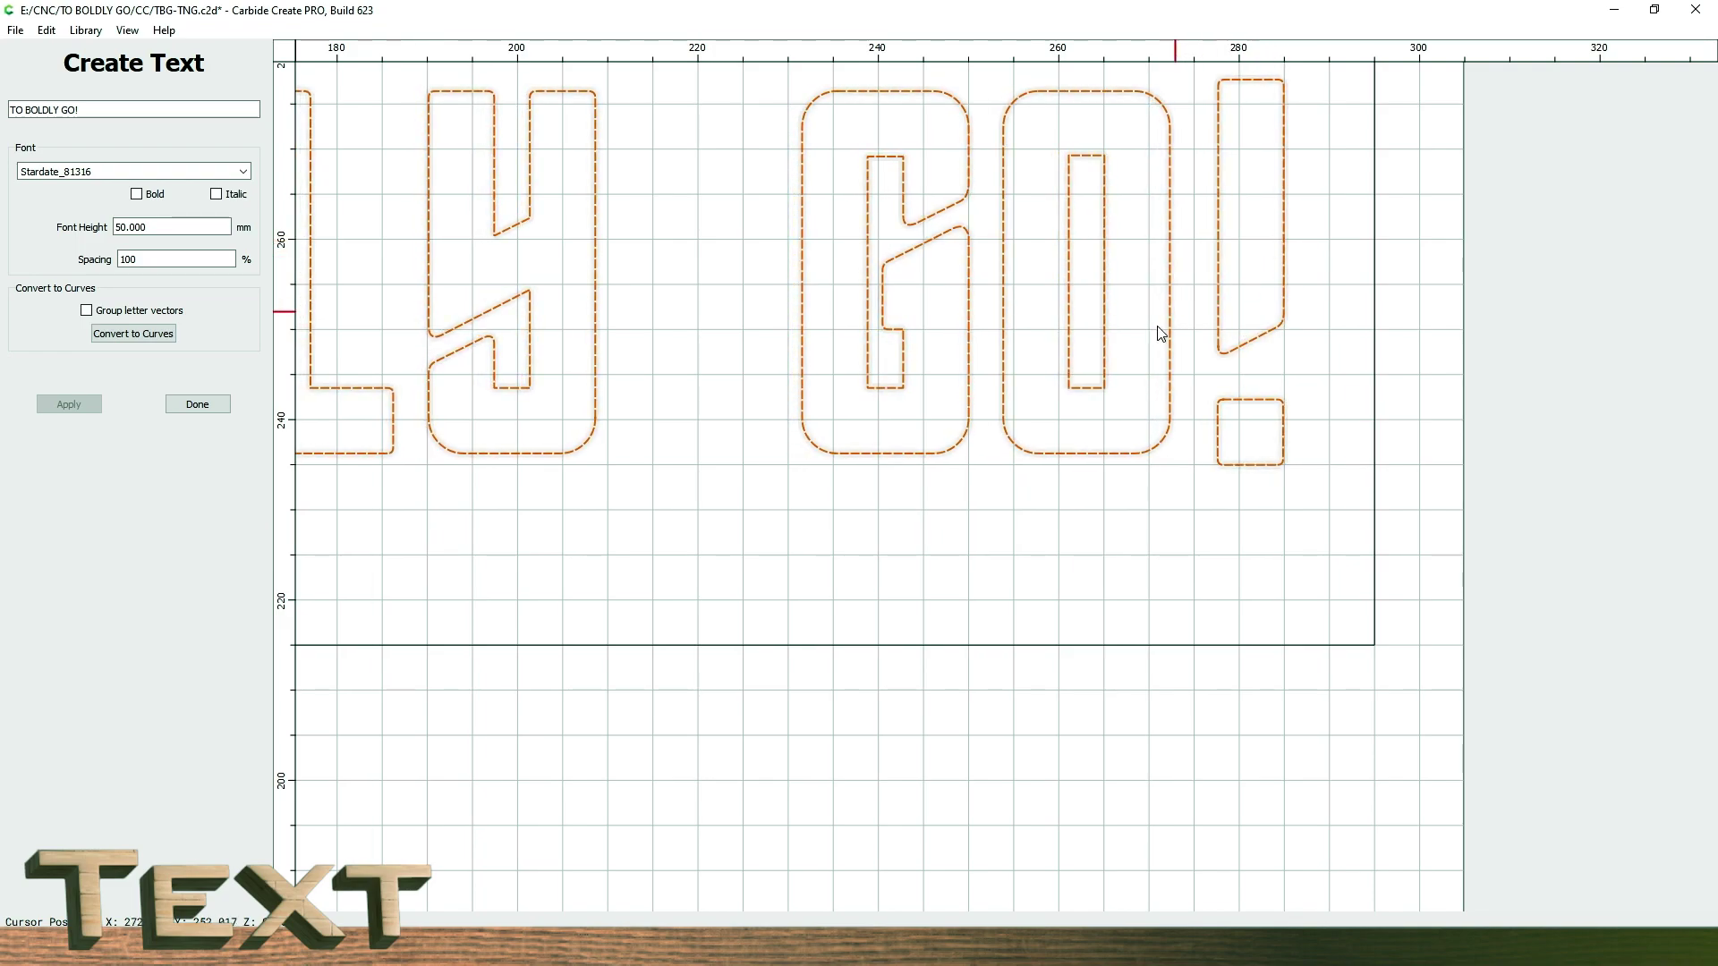
scroll(1146, 344, down, 1)
scroll(1146, 344, down, 3)
middle_drag(518, 460, 835, 421)
scroll(612, 320, up, 2)
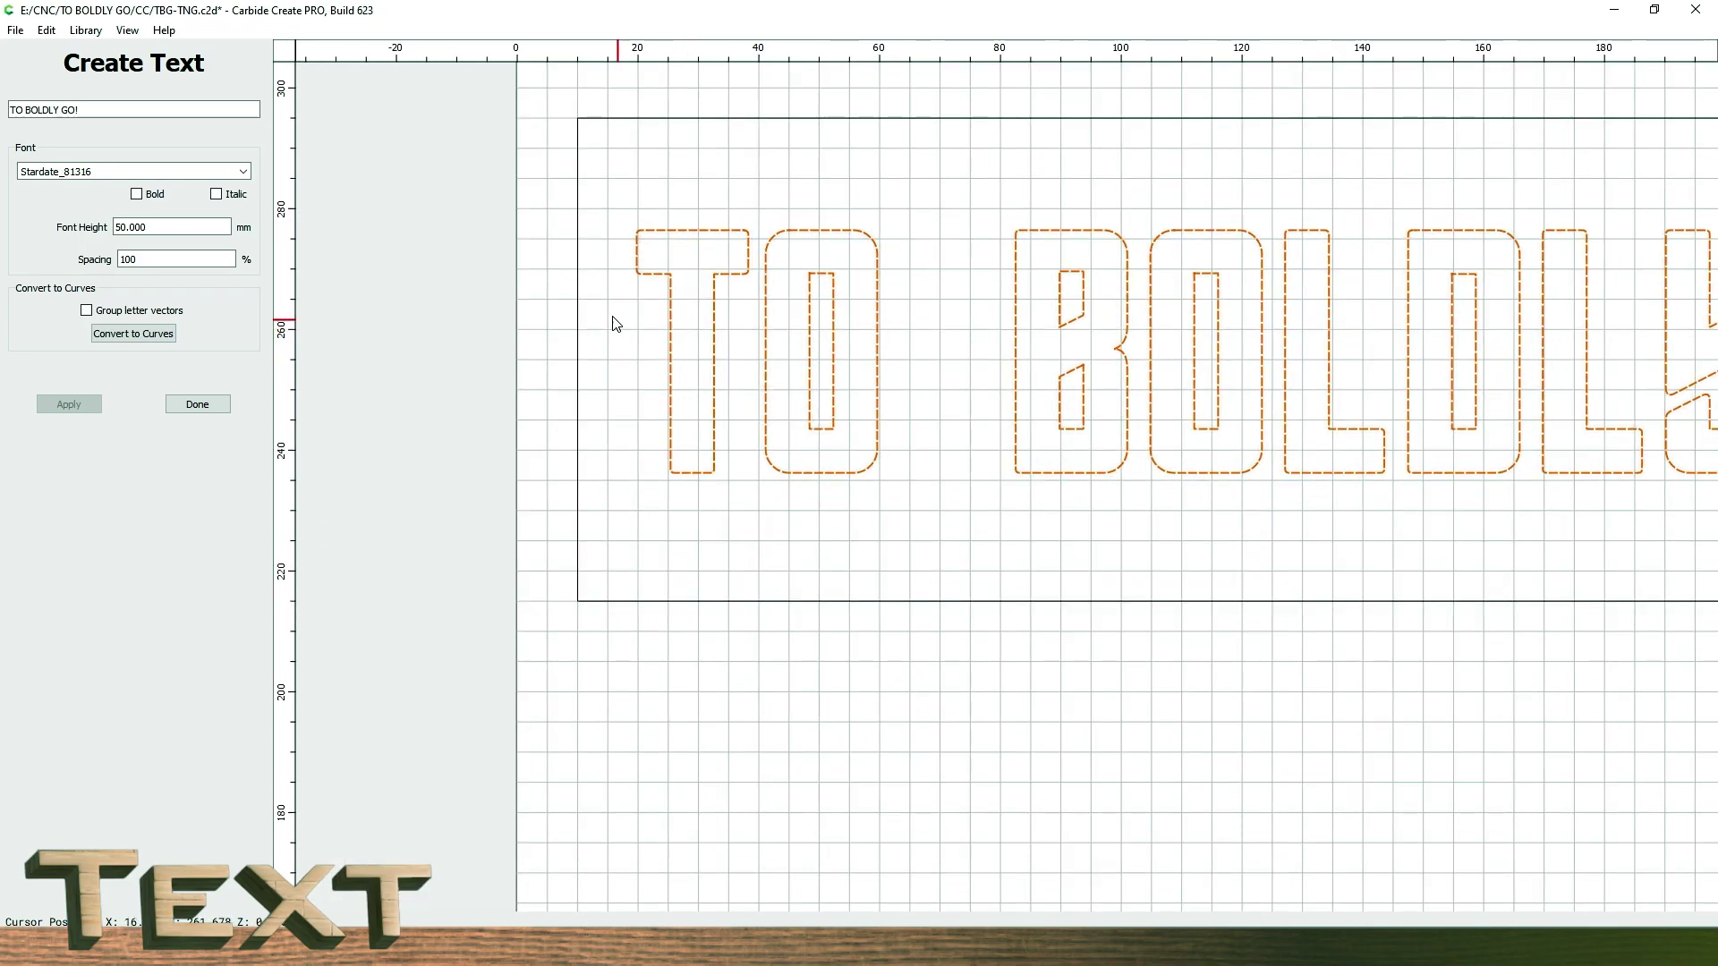
scroll(612, 321, up, 1)
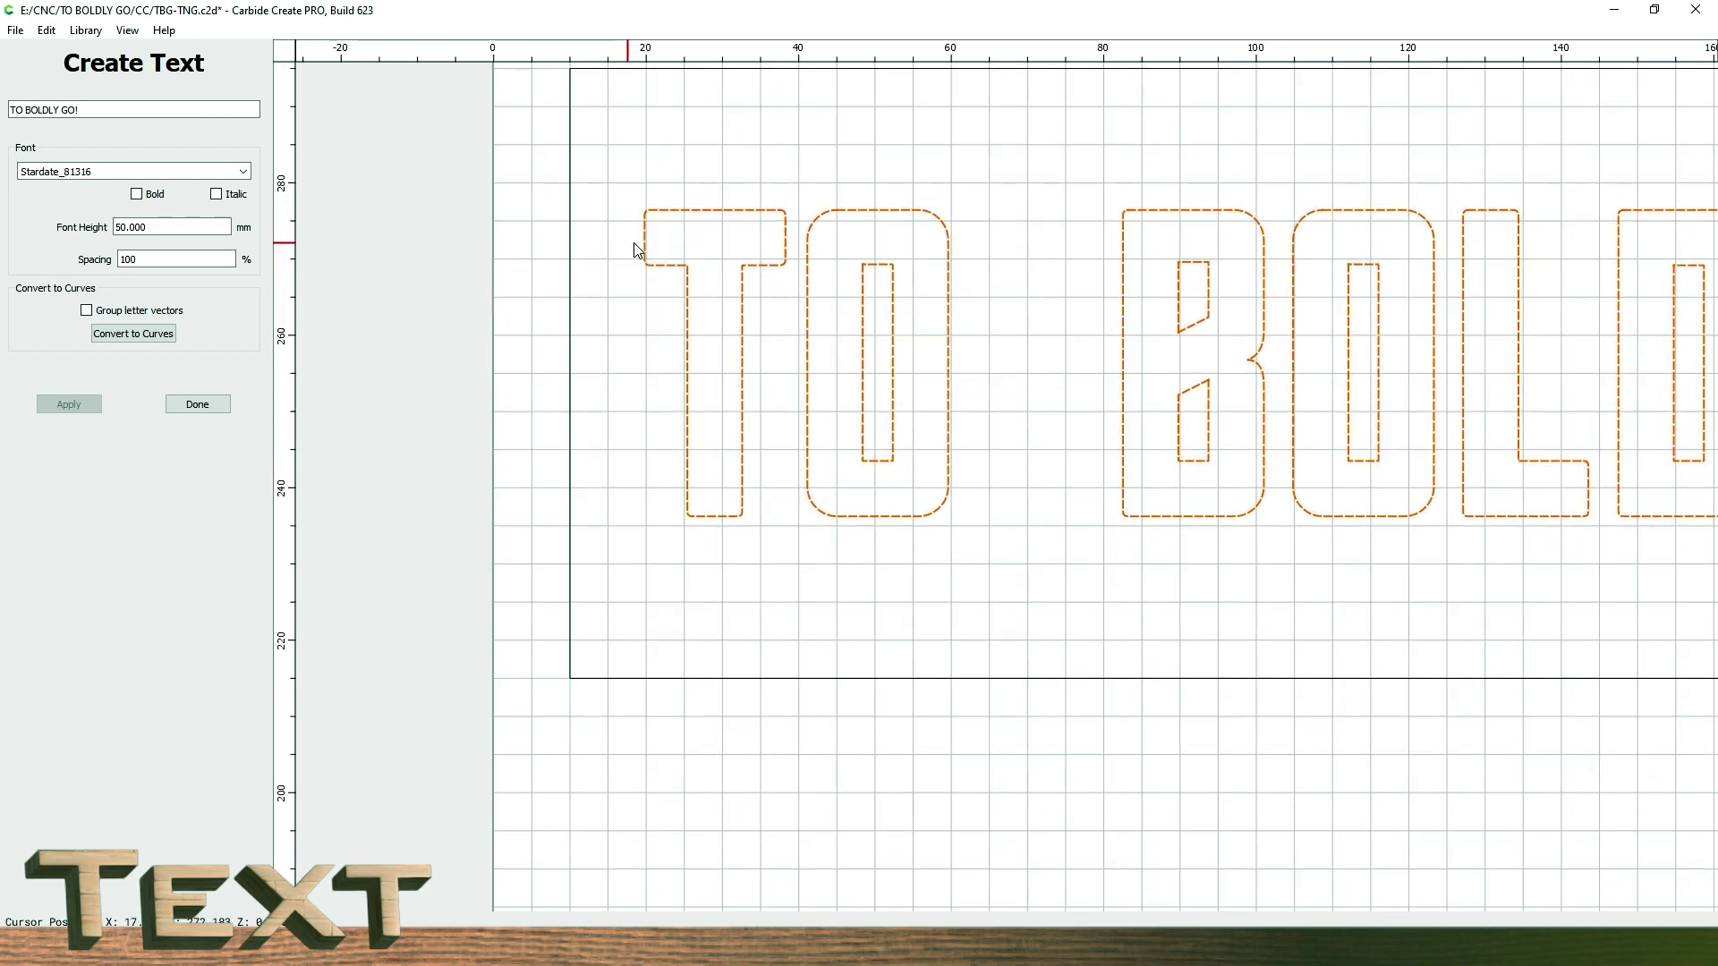
scroll(755, 345, down, 4)
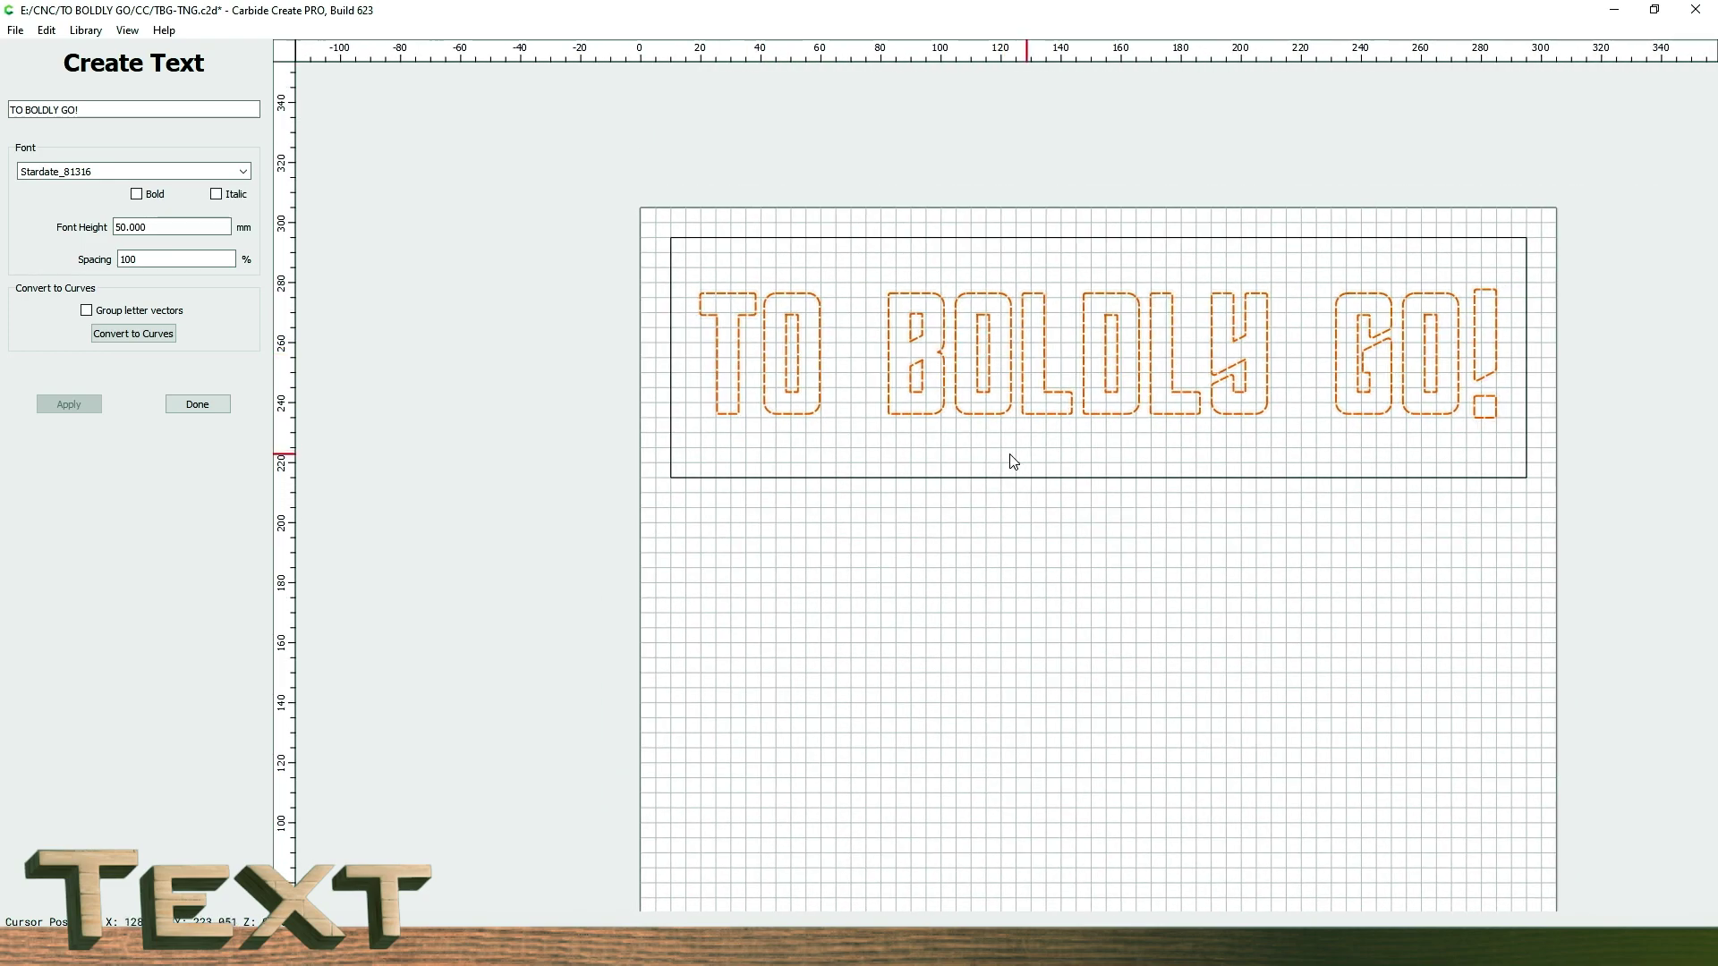
middle_drag(975, 457, 782, 458)
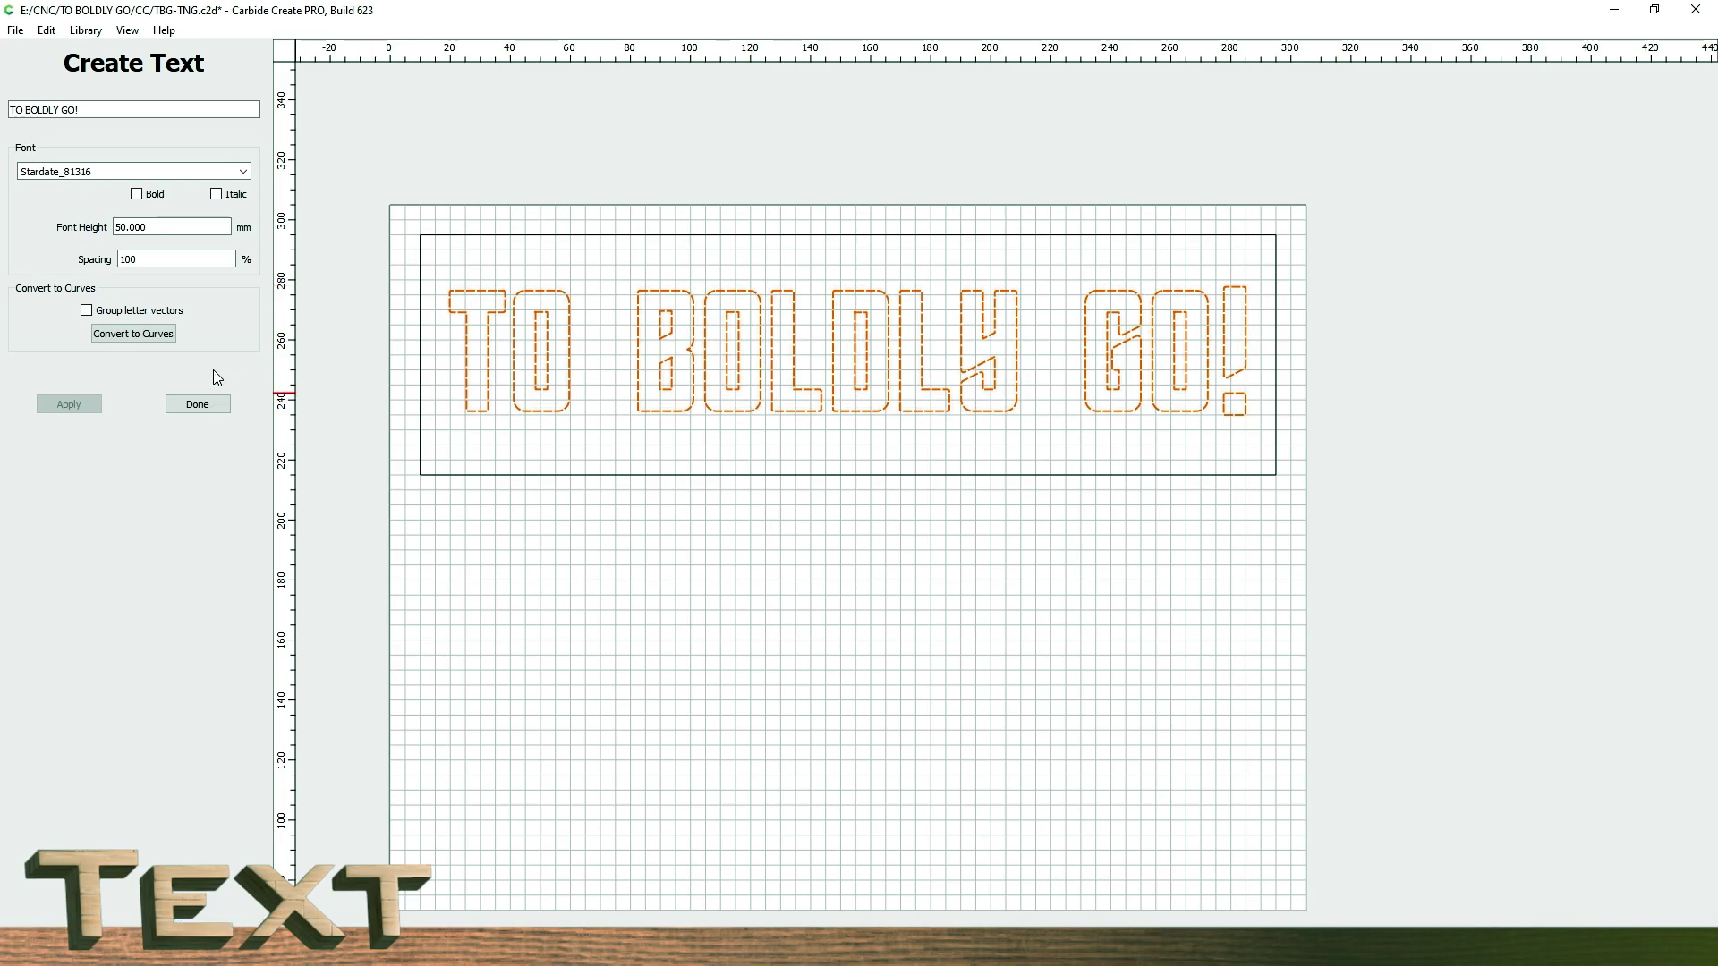
- Convert the lettering to curves, adjust the O, and group the letters of 'TO'
click(138, 338)
click(660, 488)
click(571, 408)
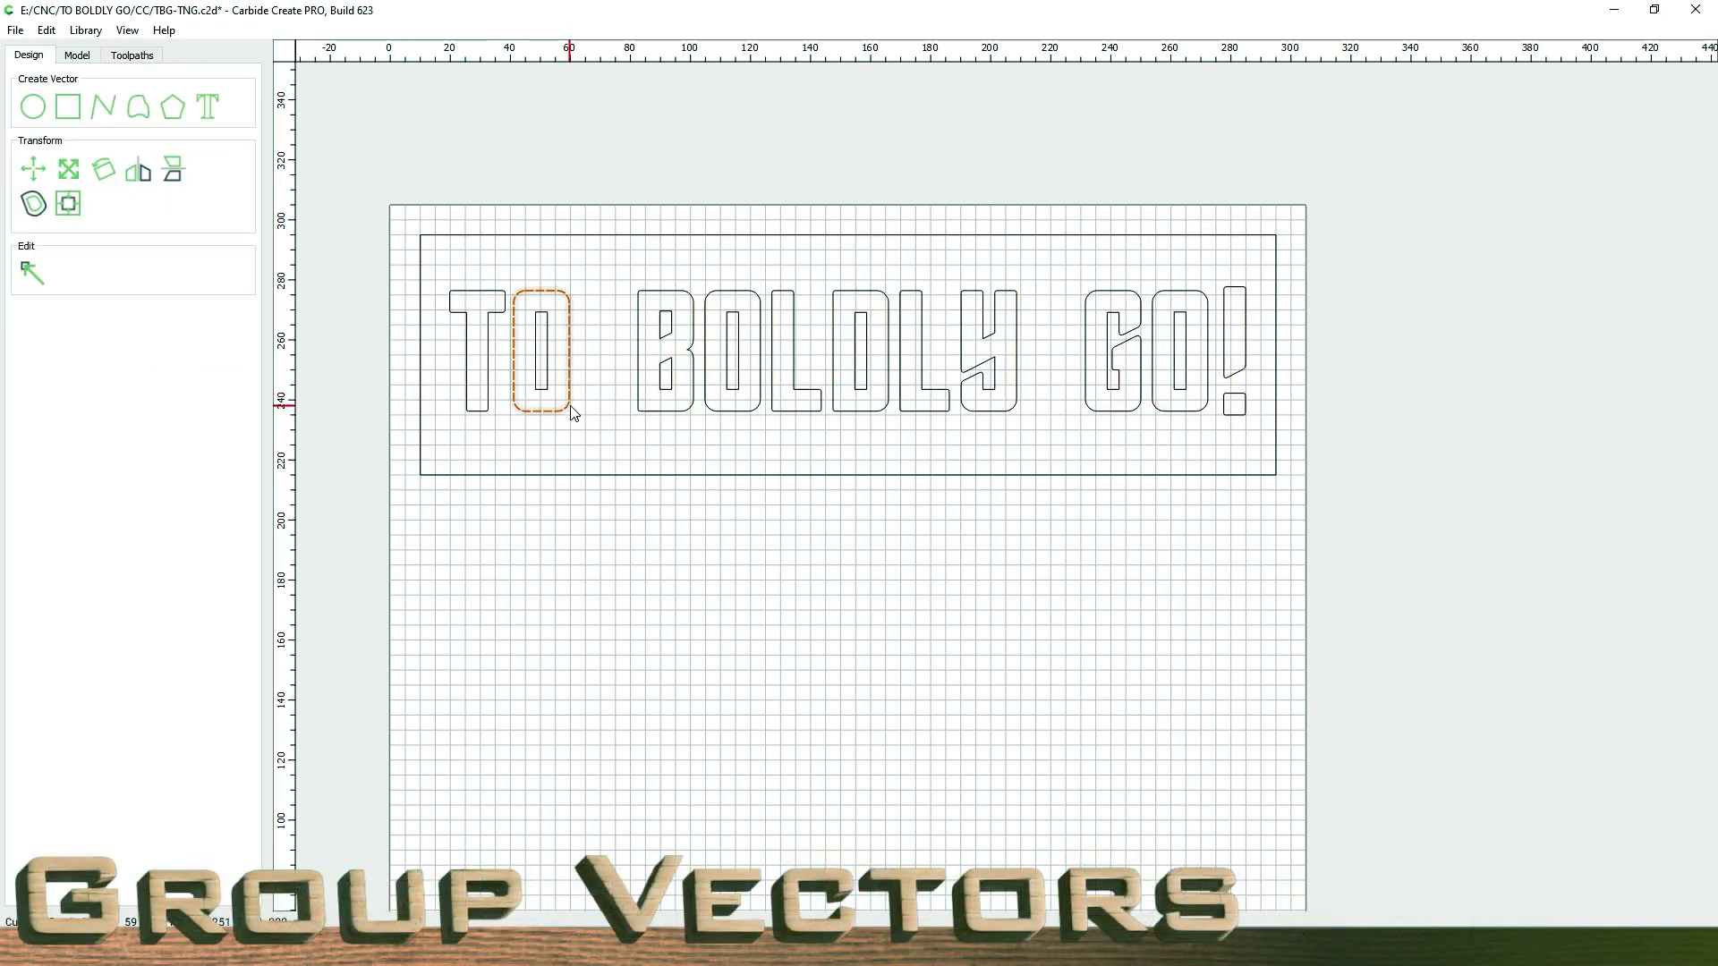
drag(570, 413, 443, 276)
click(598, 573)
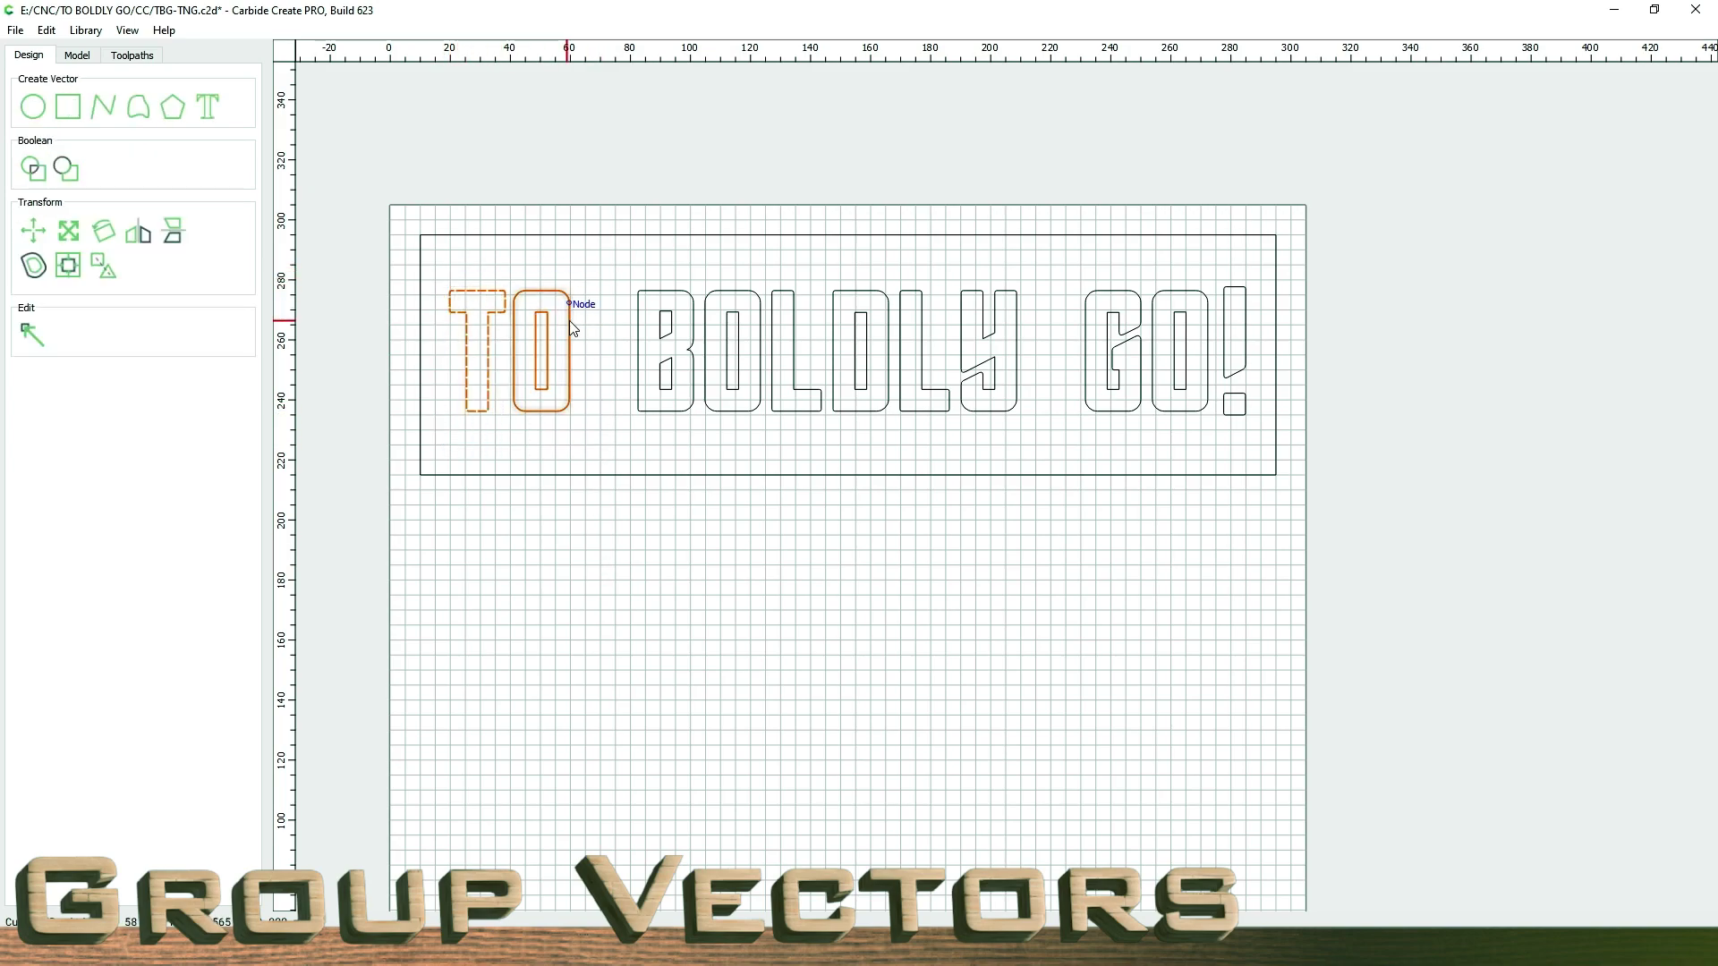
click(103, 274)
- Group 'BOLDLY' and 'GO!' as words, then group all three words together
drag(614, 429, 1043, 272)
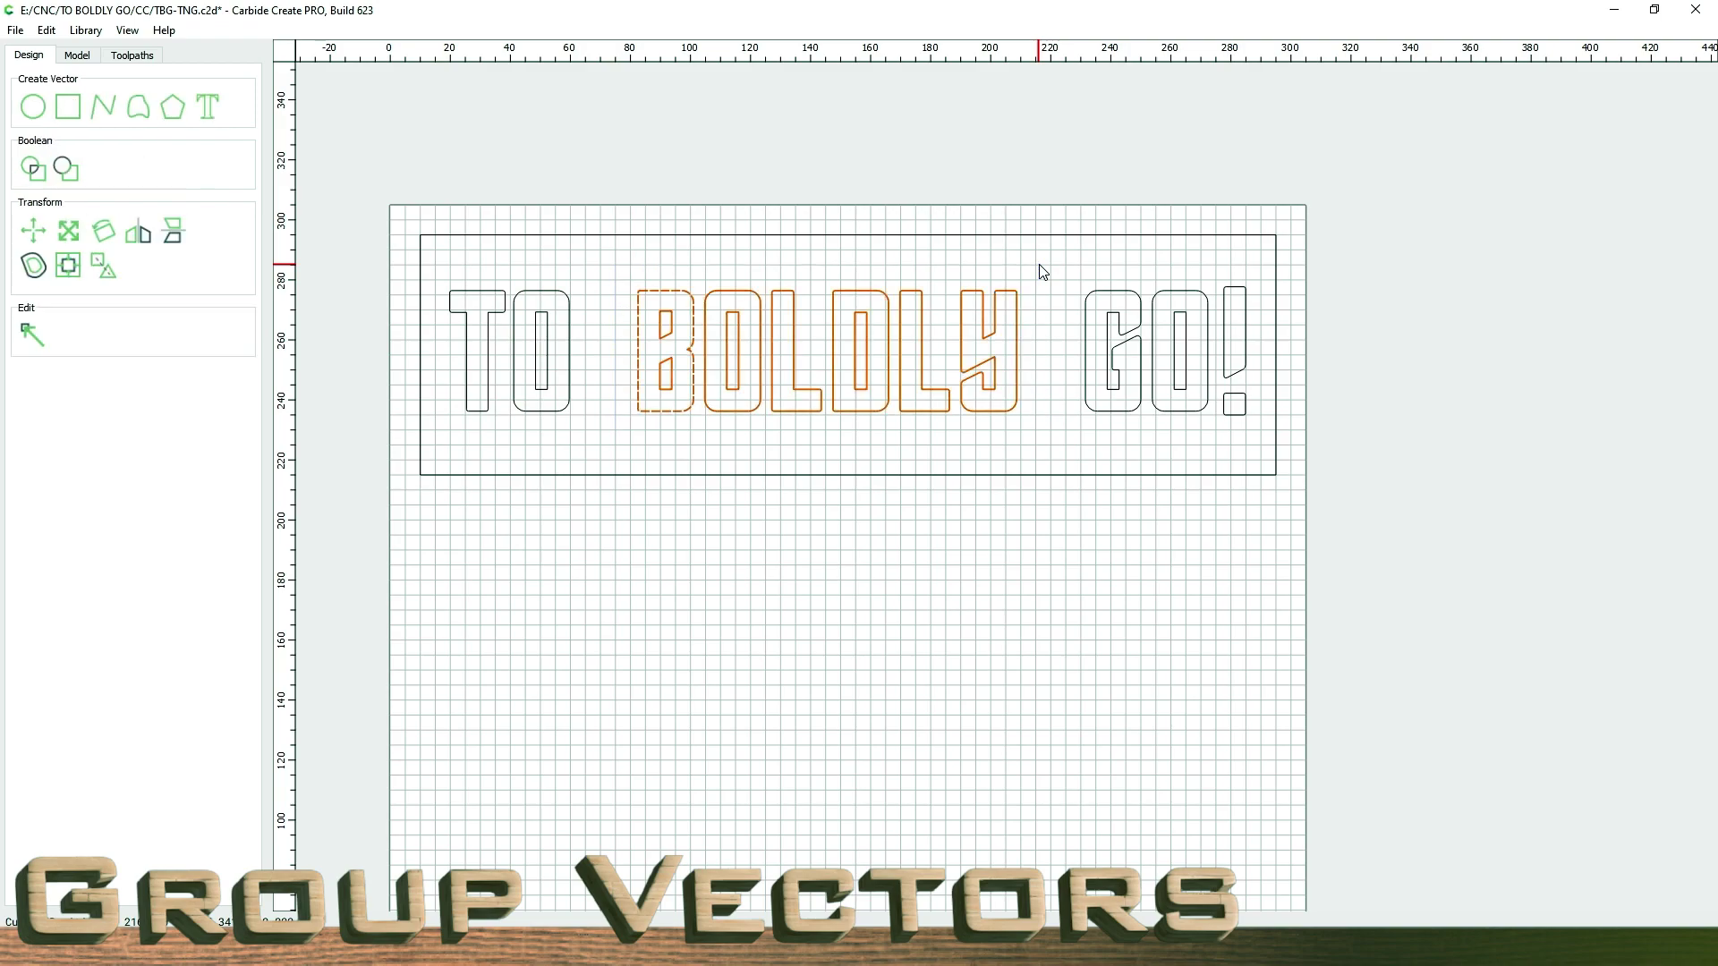
click(104, 268)
drag(1067, 428, 1257, 272)
click(104, 268)
click(858, 626)
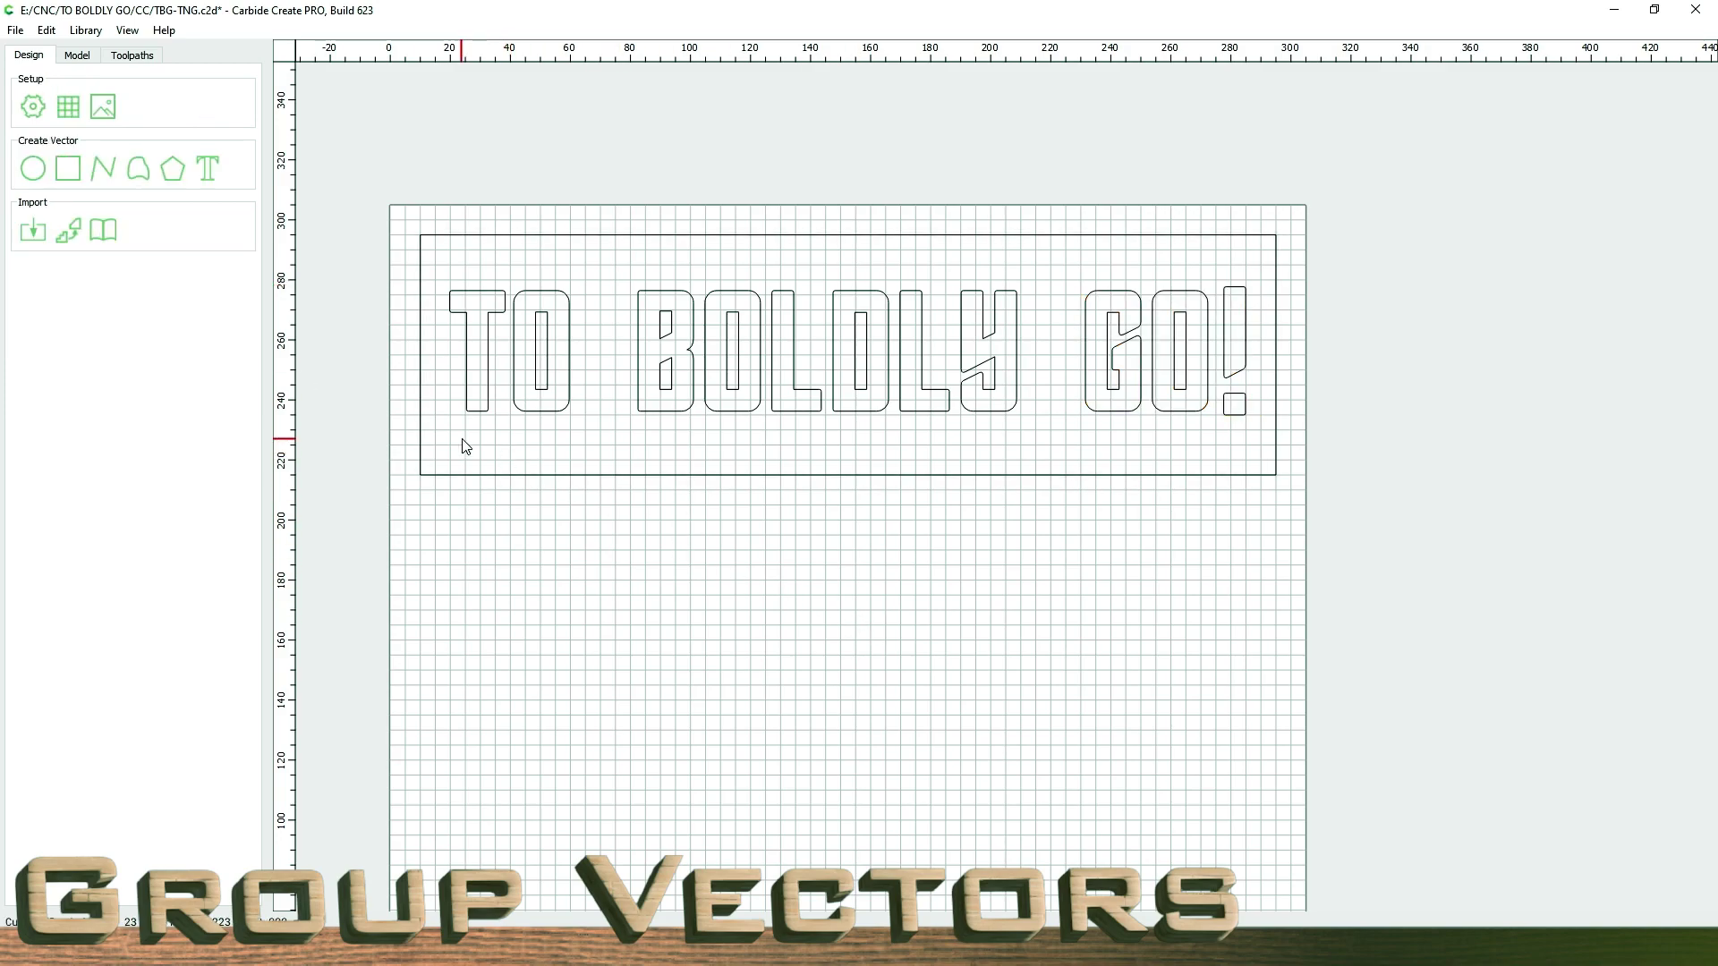
drag(465, 446, 1253, 266)
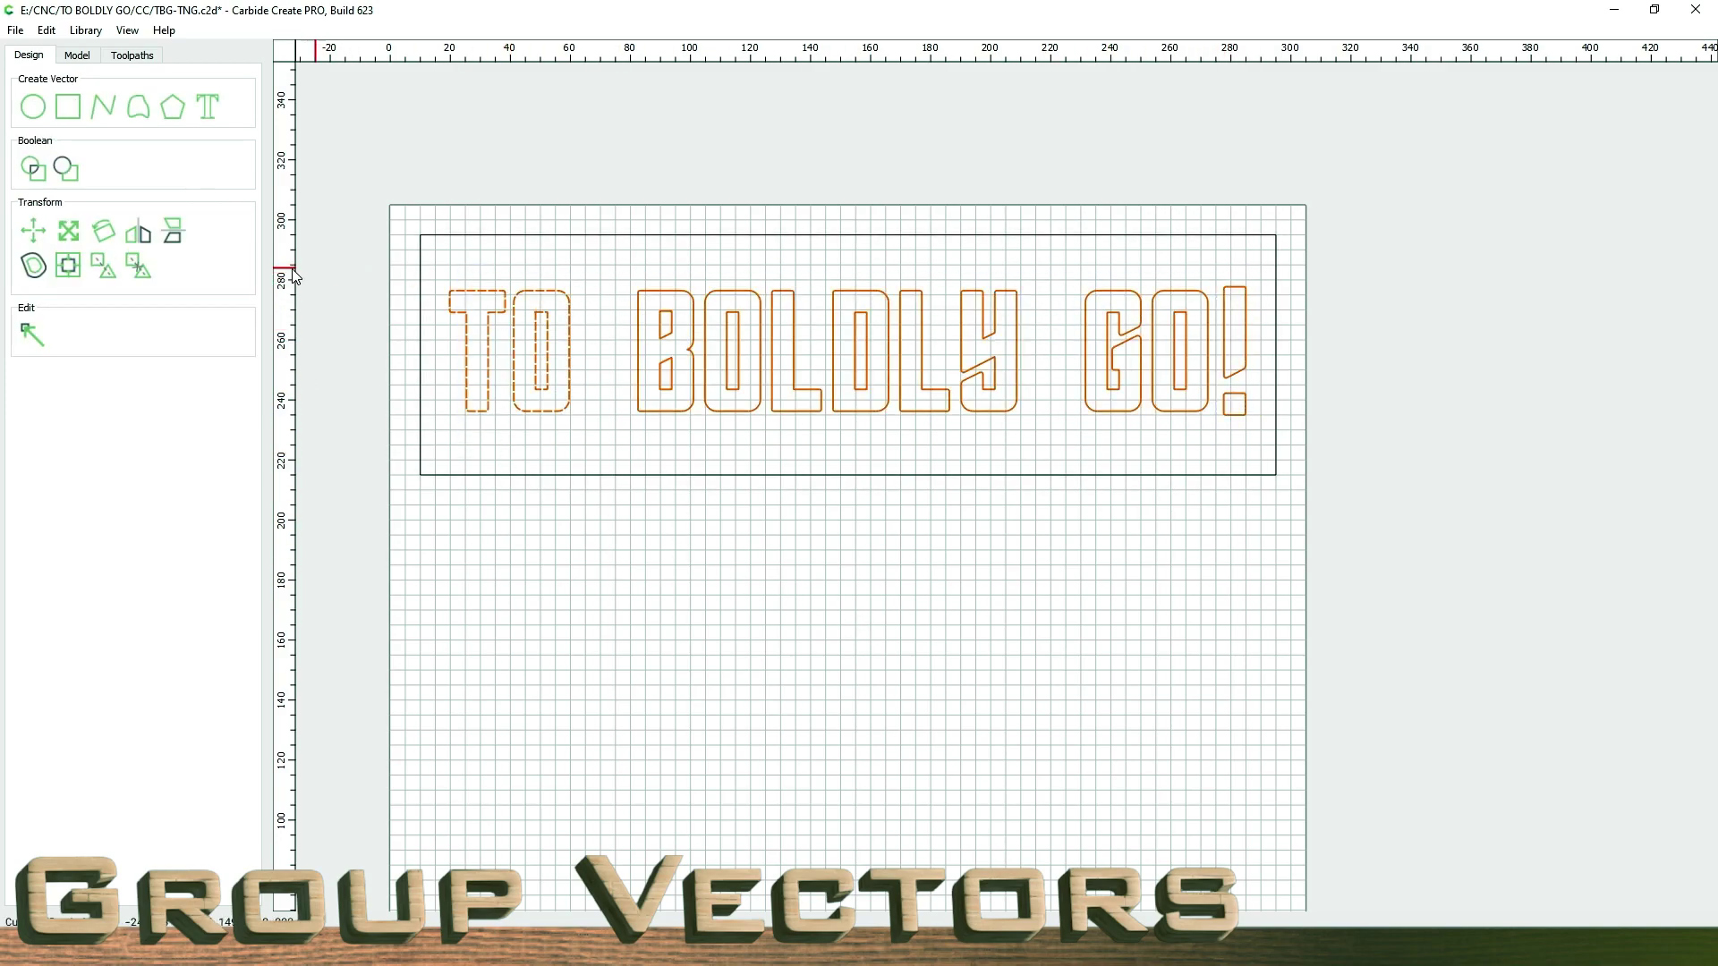
click(100, 272)
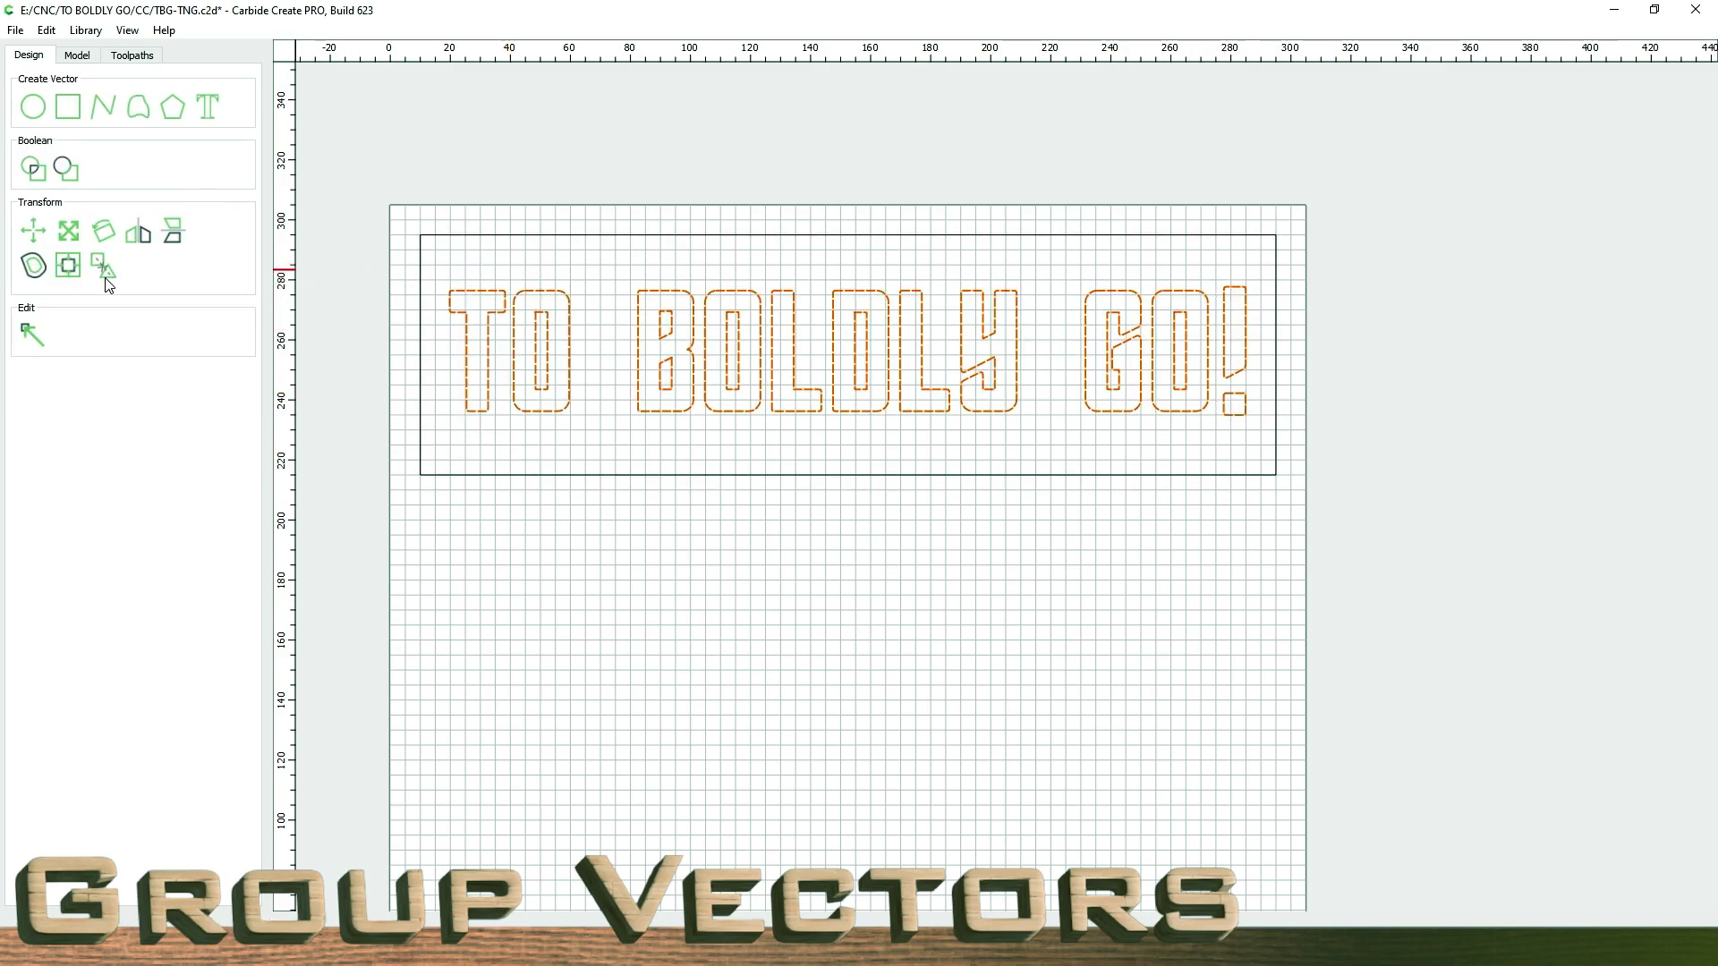
click(816, 609)
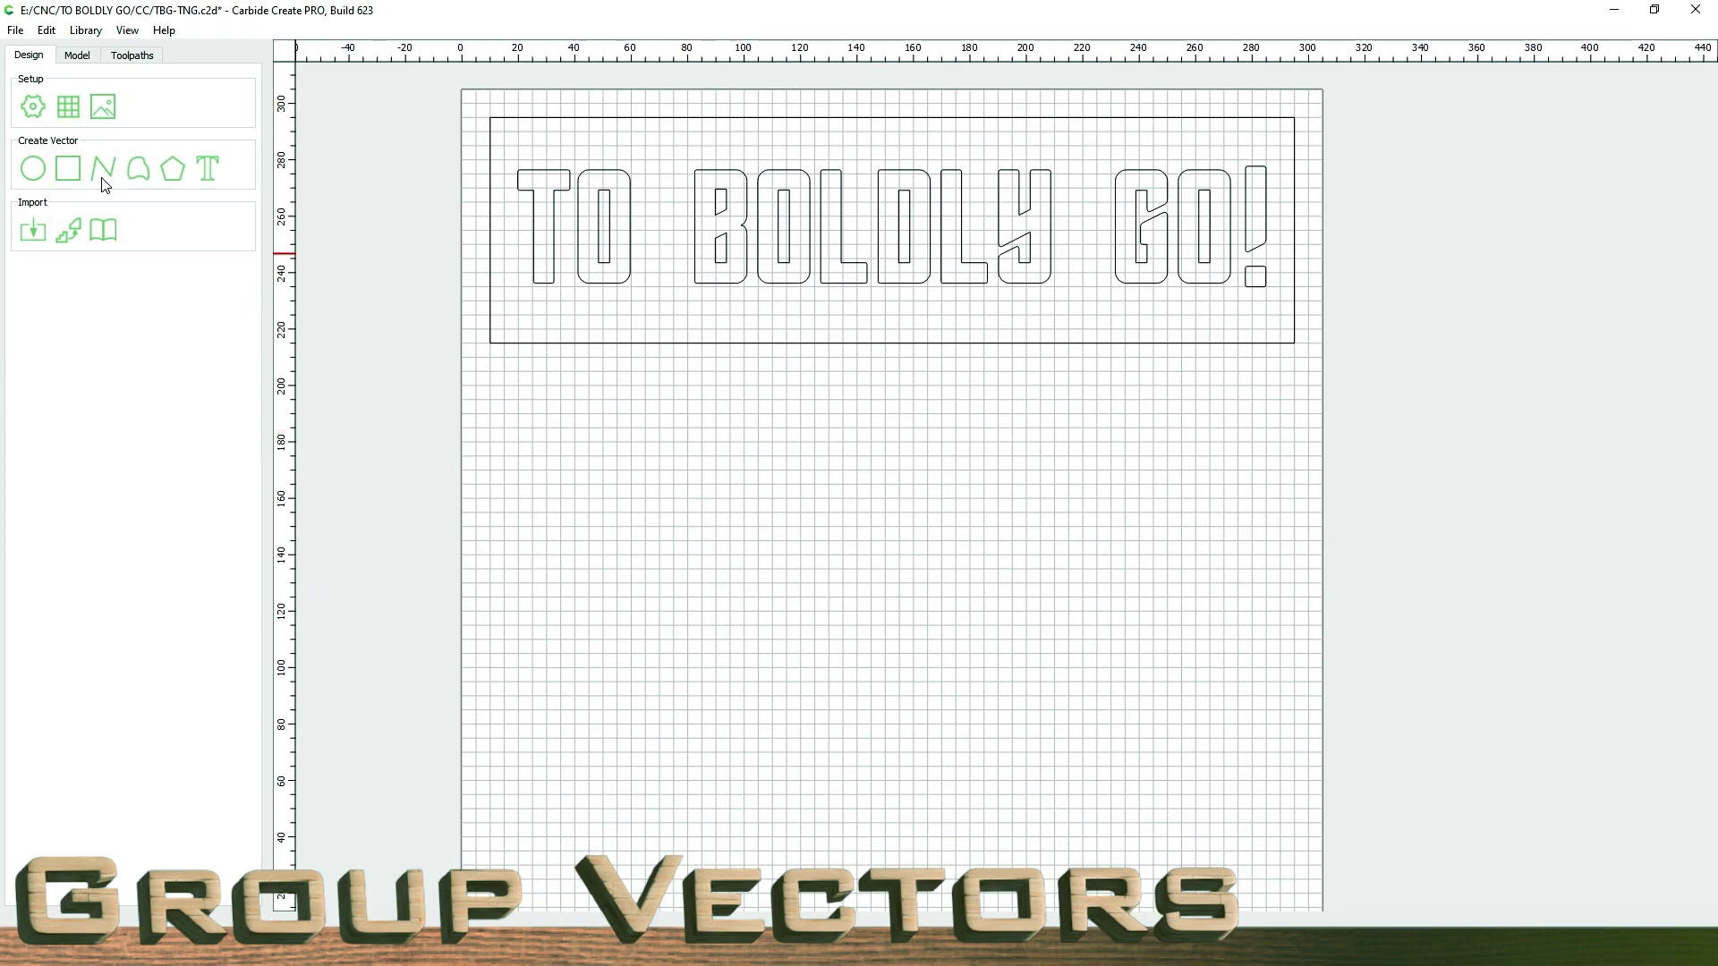
- Import the comm badge SVG, scale it to about 203 × 198 mm and place it below the lettering
click(33, 232)
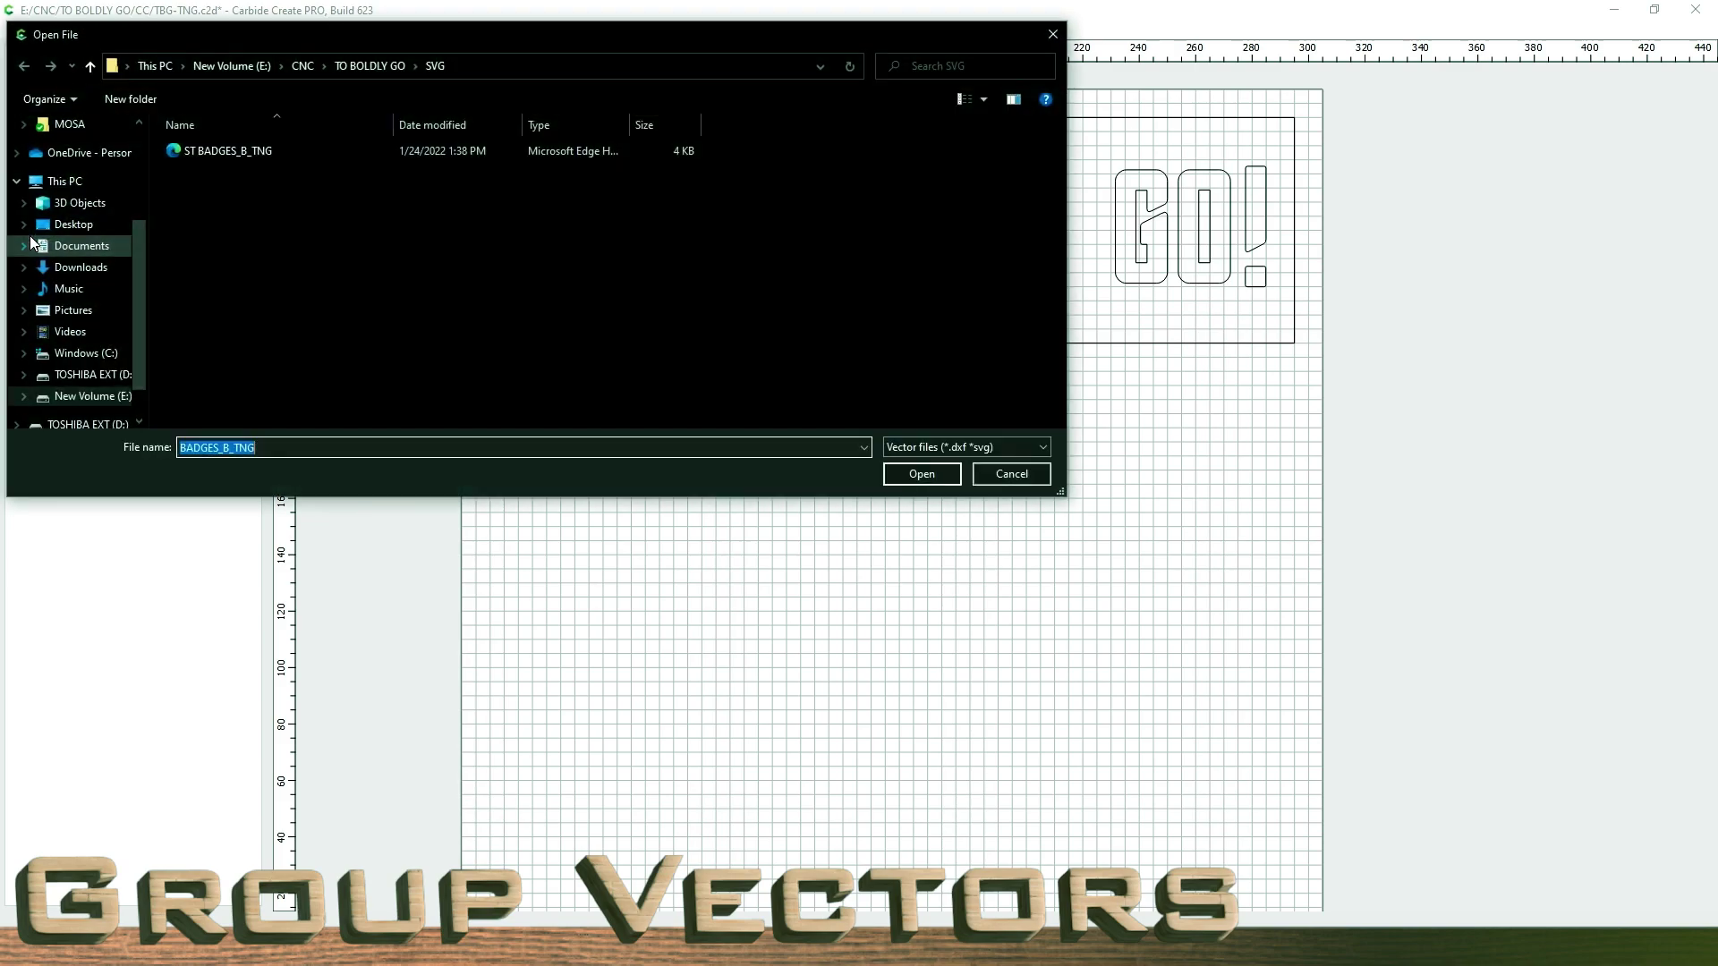
click(909, 476)
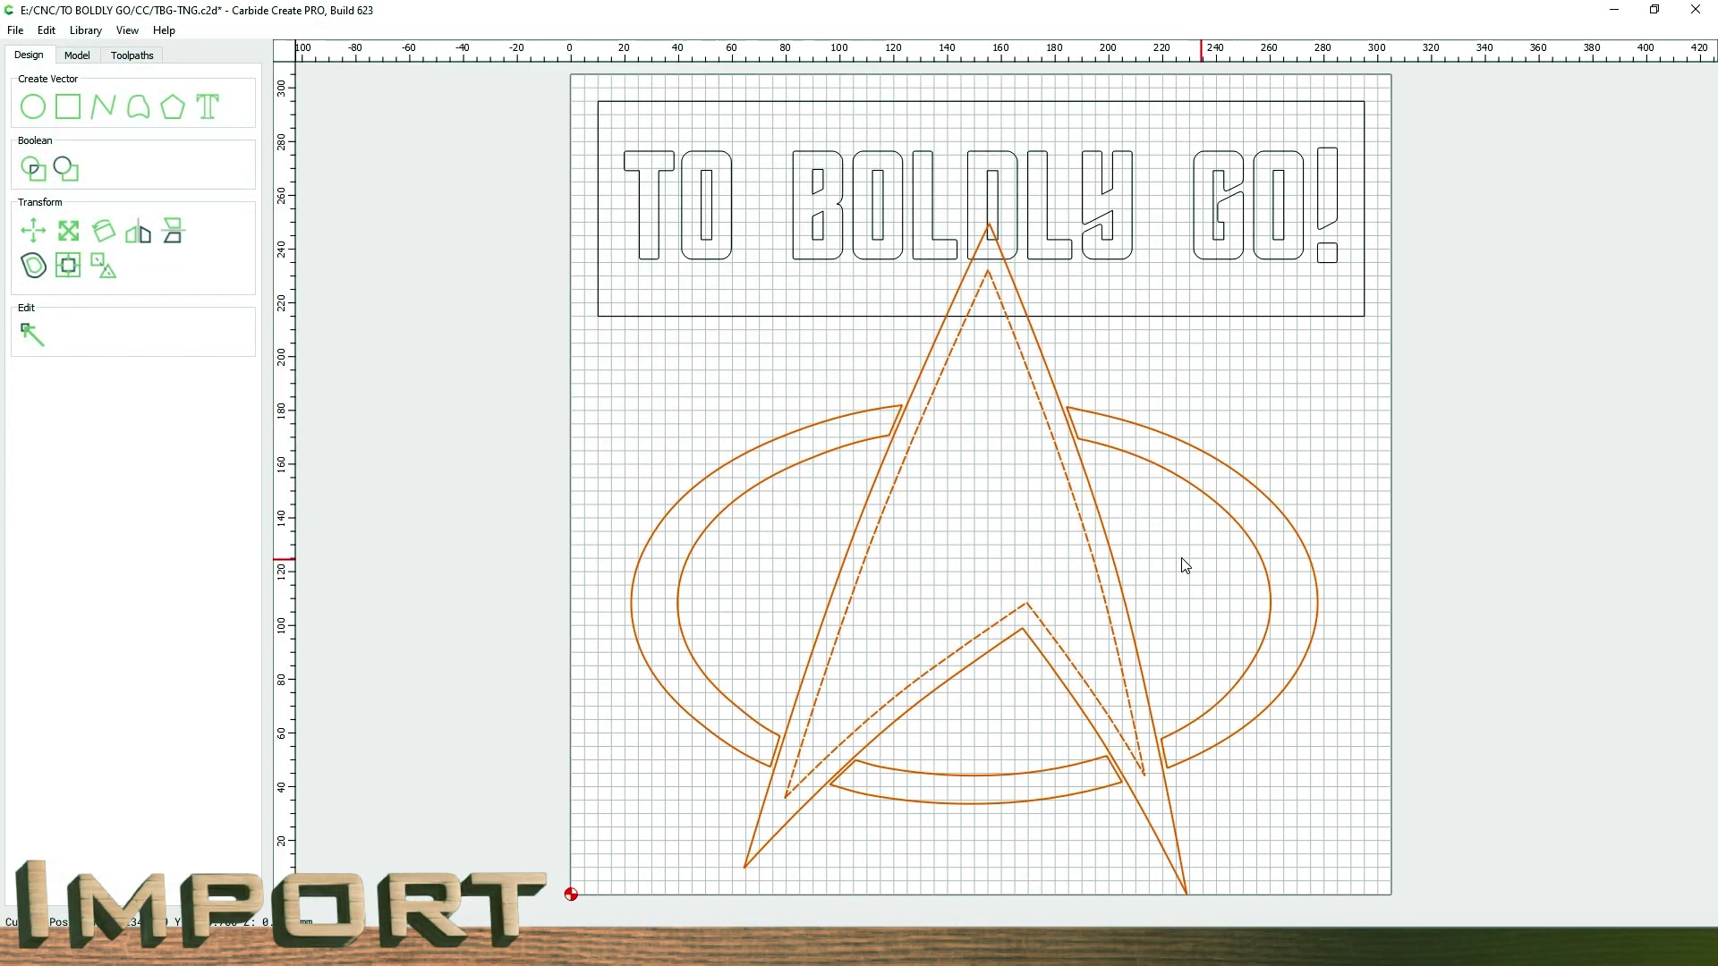
scroll(1009, 570, down, 1)
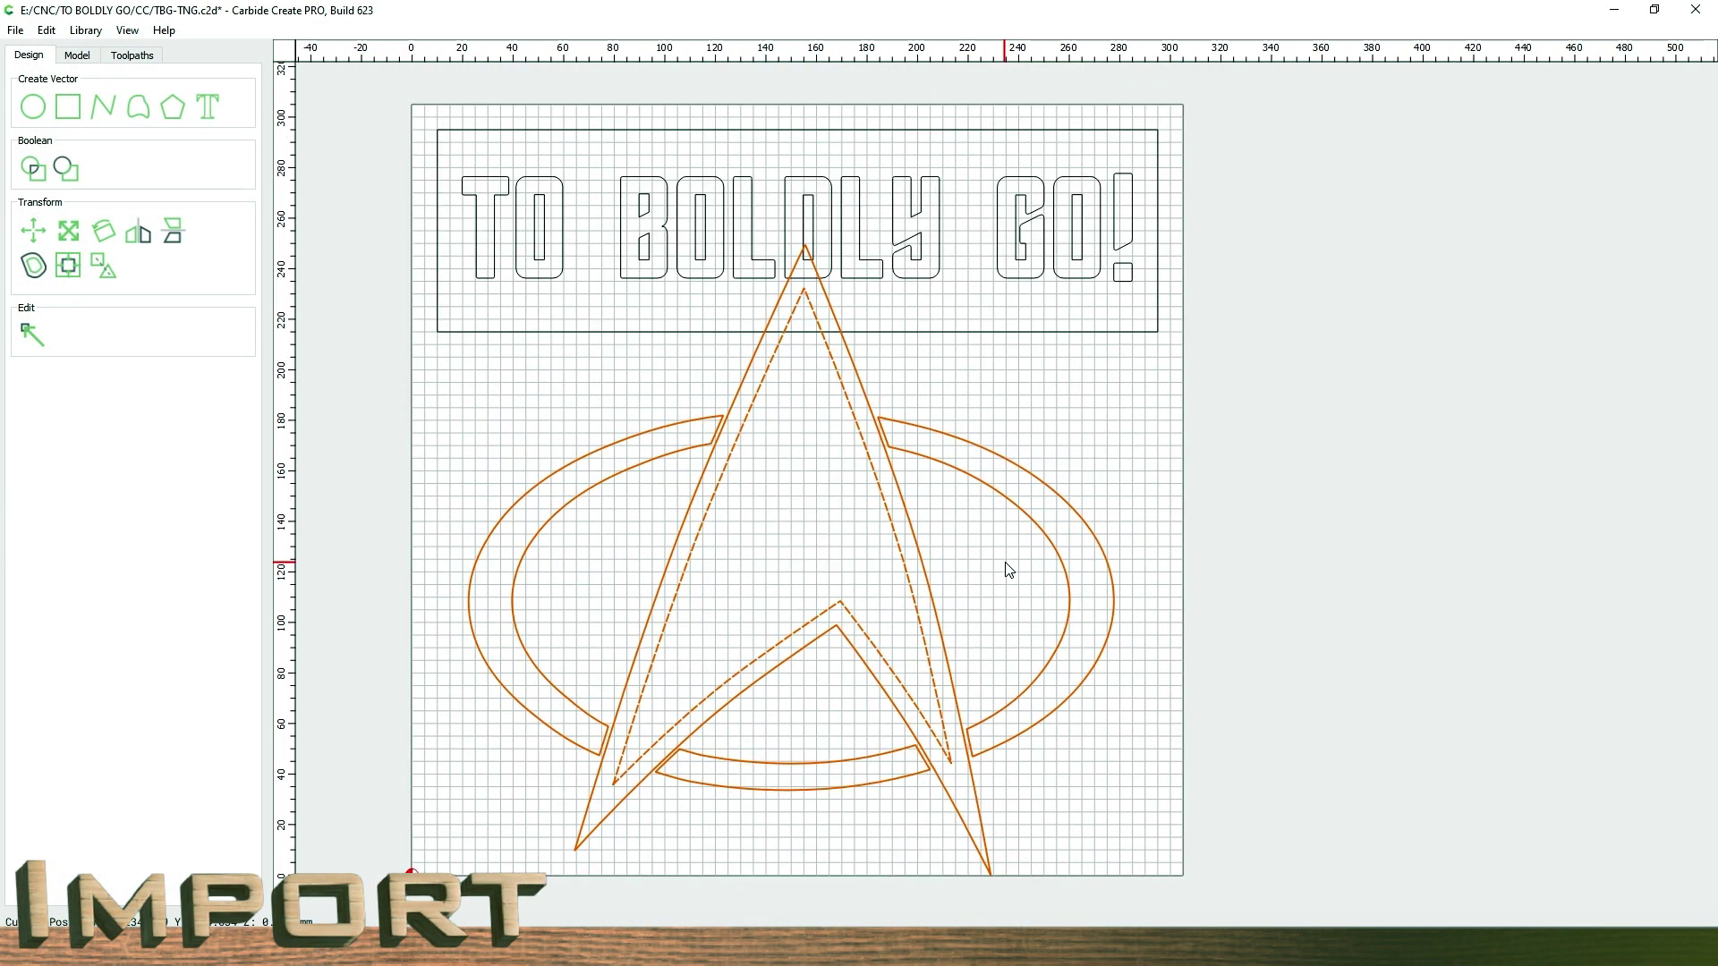
click(71, 233)
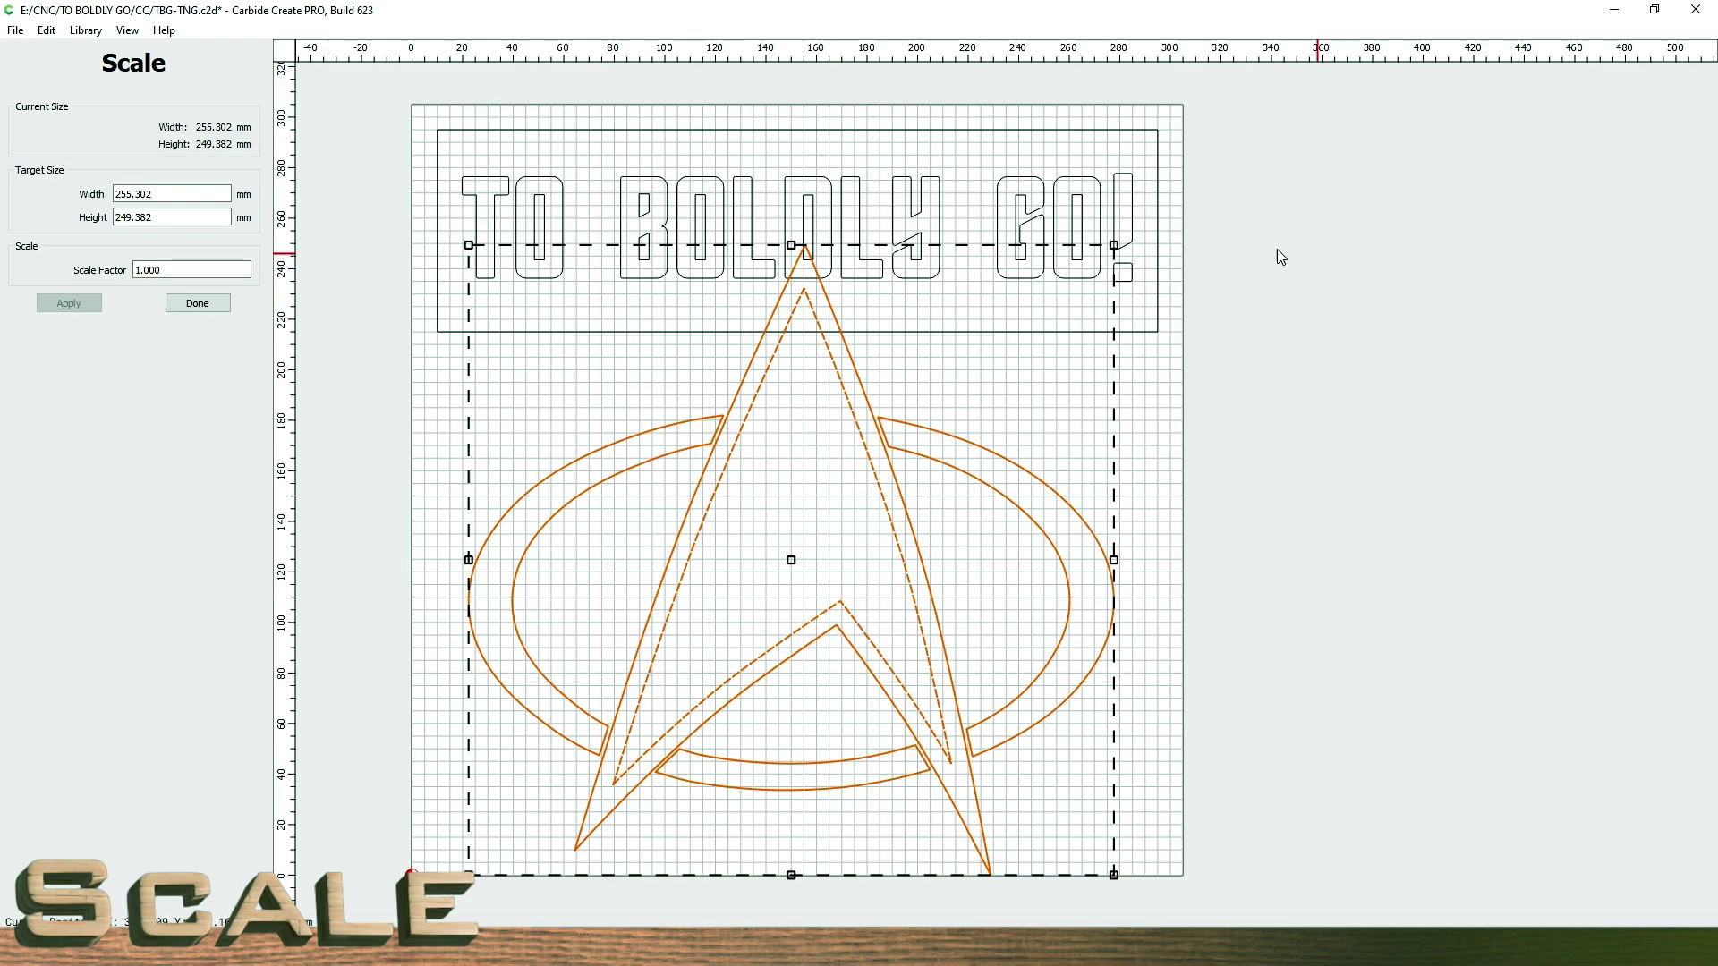
drag(1114, 245, 981, 375)
drag(788, 477, 856, 459)
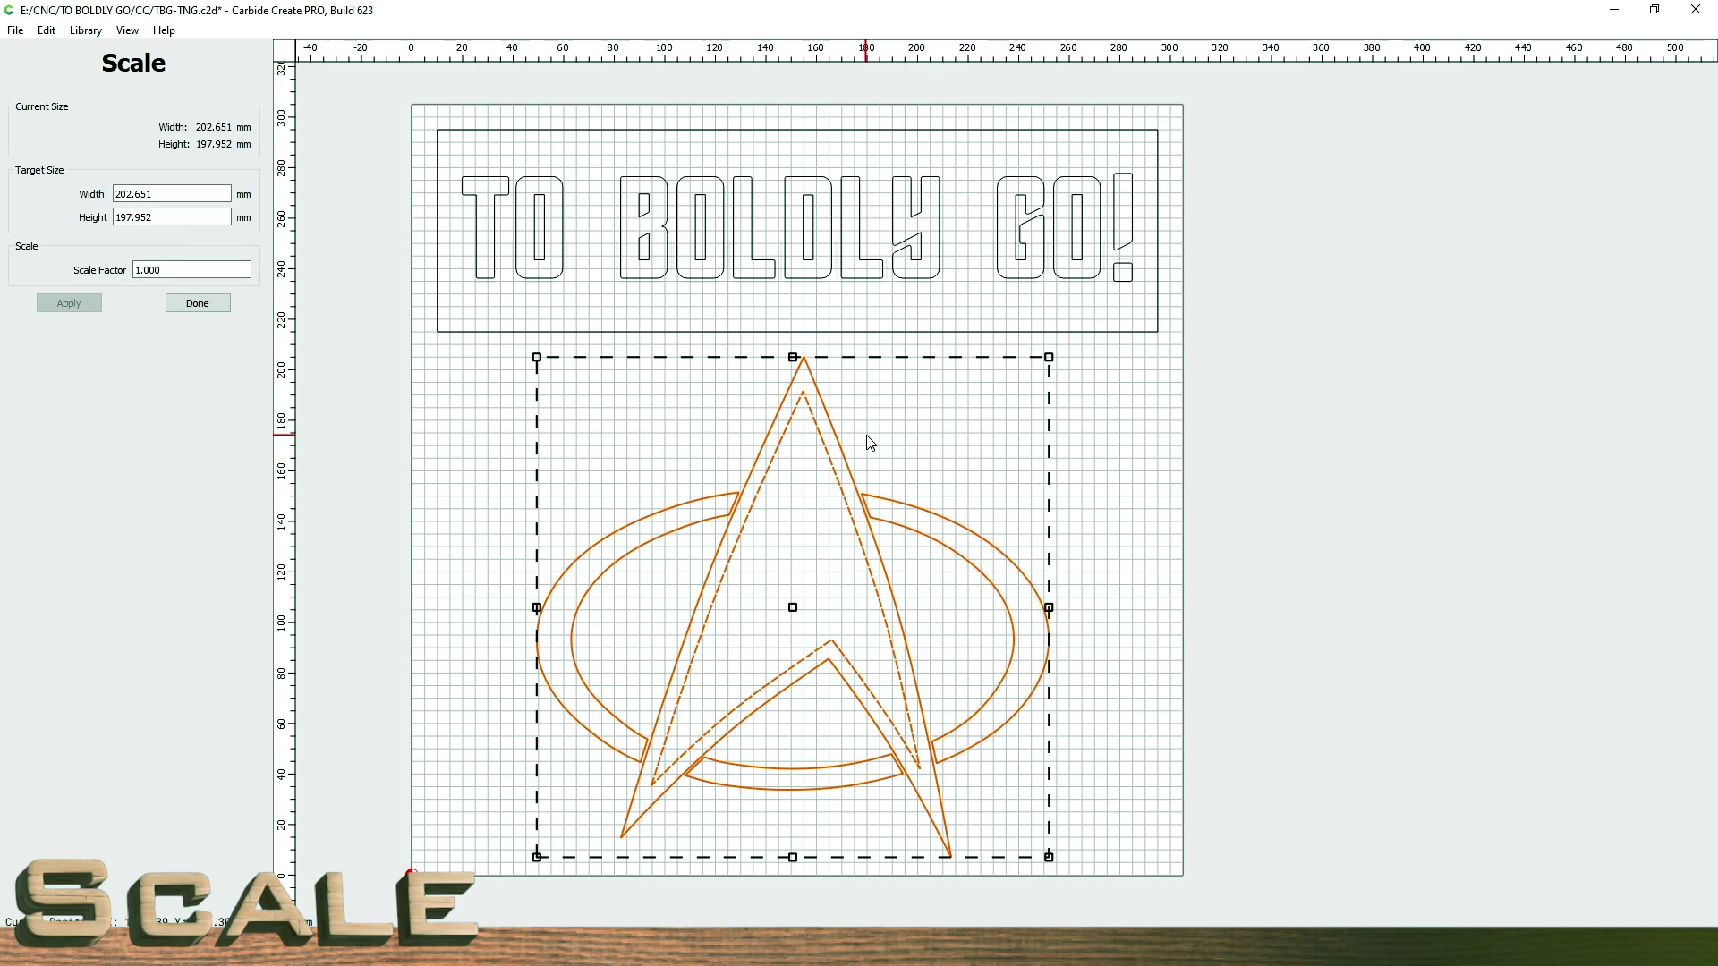
- Offset the emblem vectors 4 mm to the outside, then deselect them
click(197, 305)
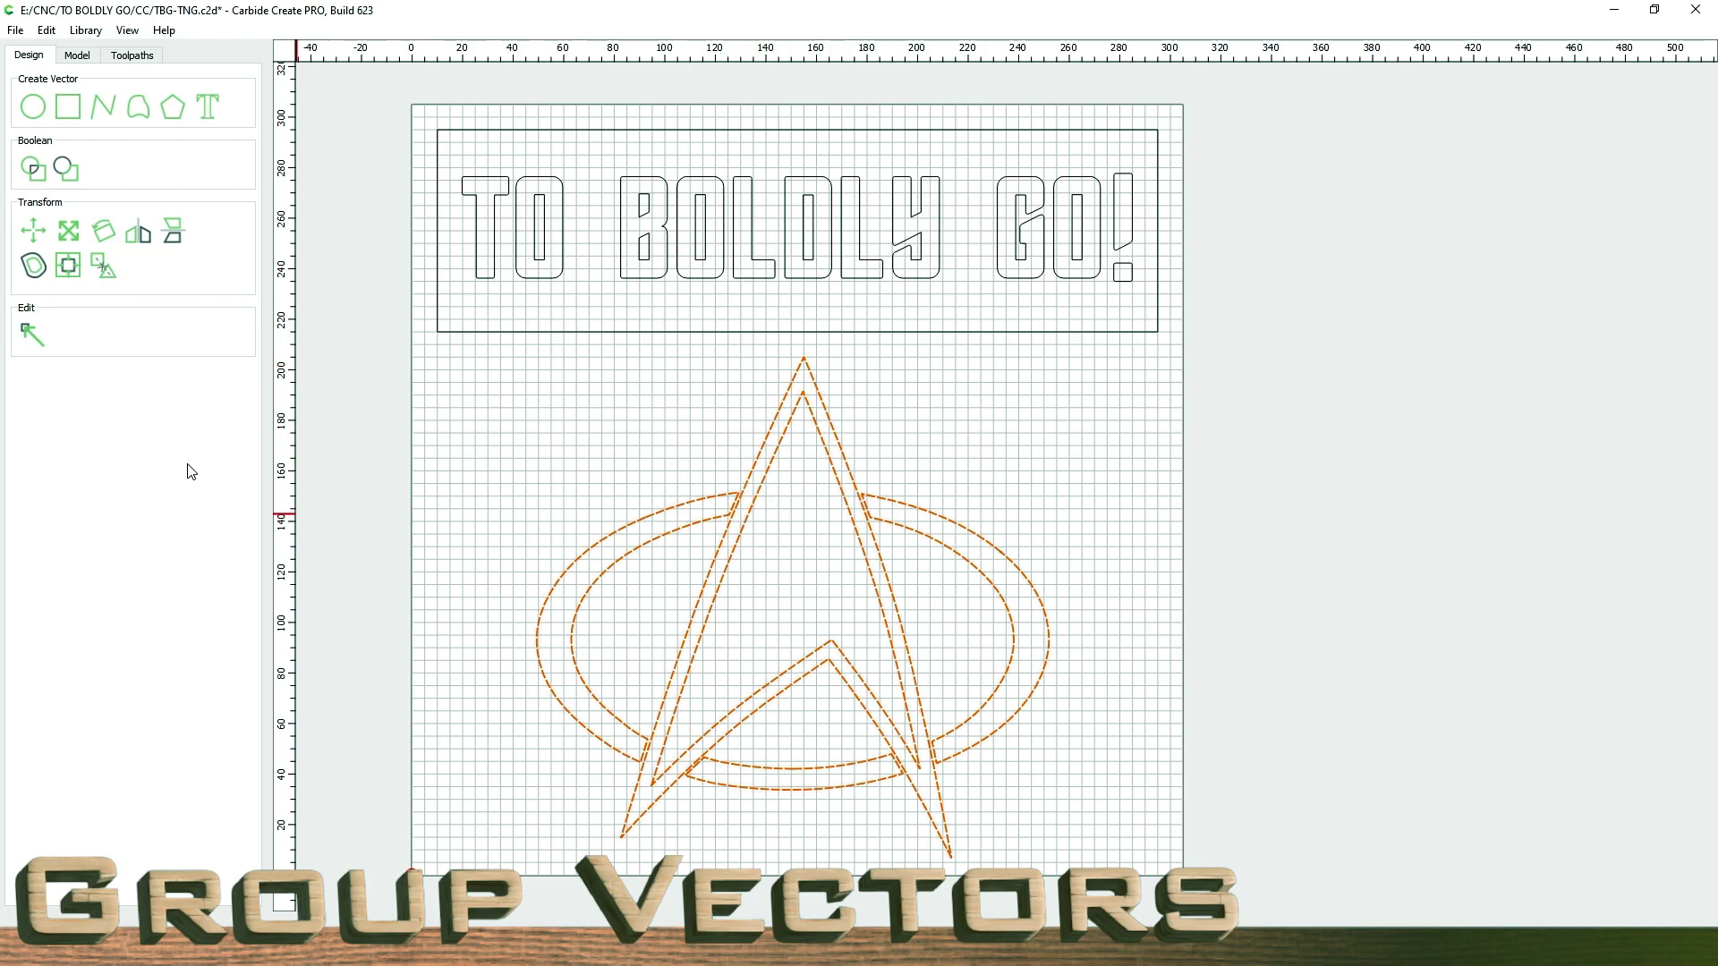
click(33, 267)
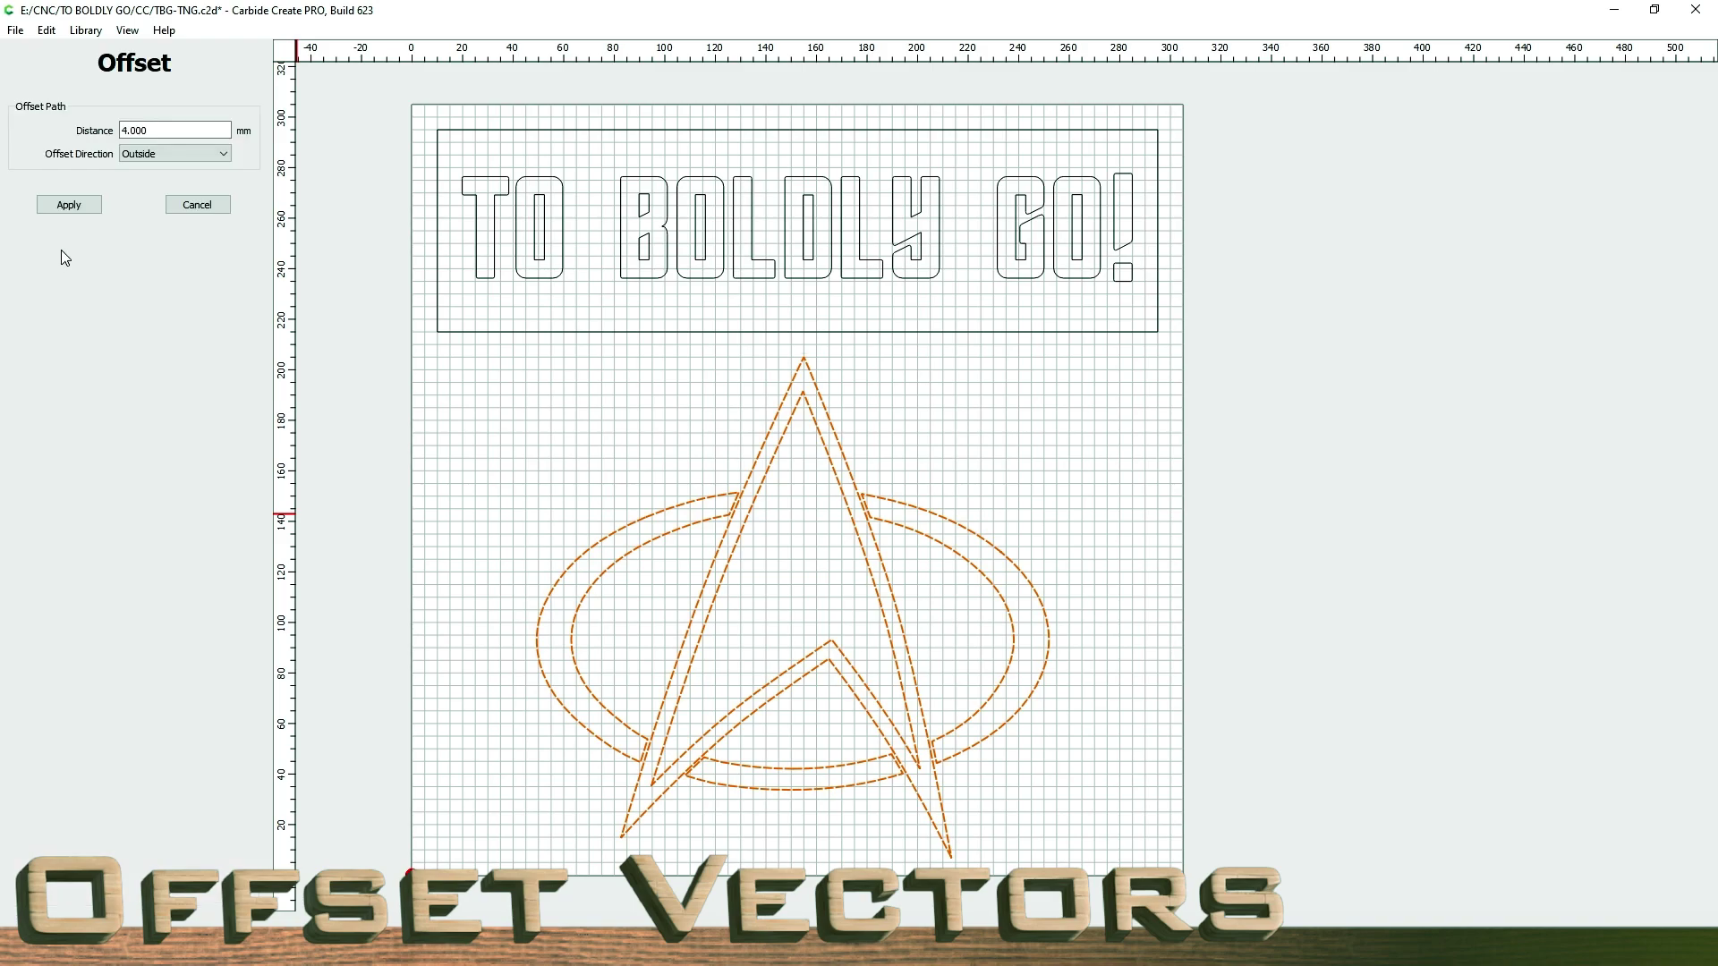
click(143, 133)
click(69, 205)
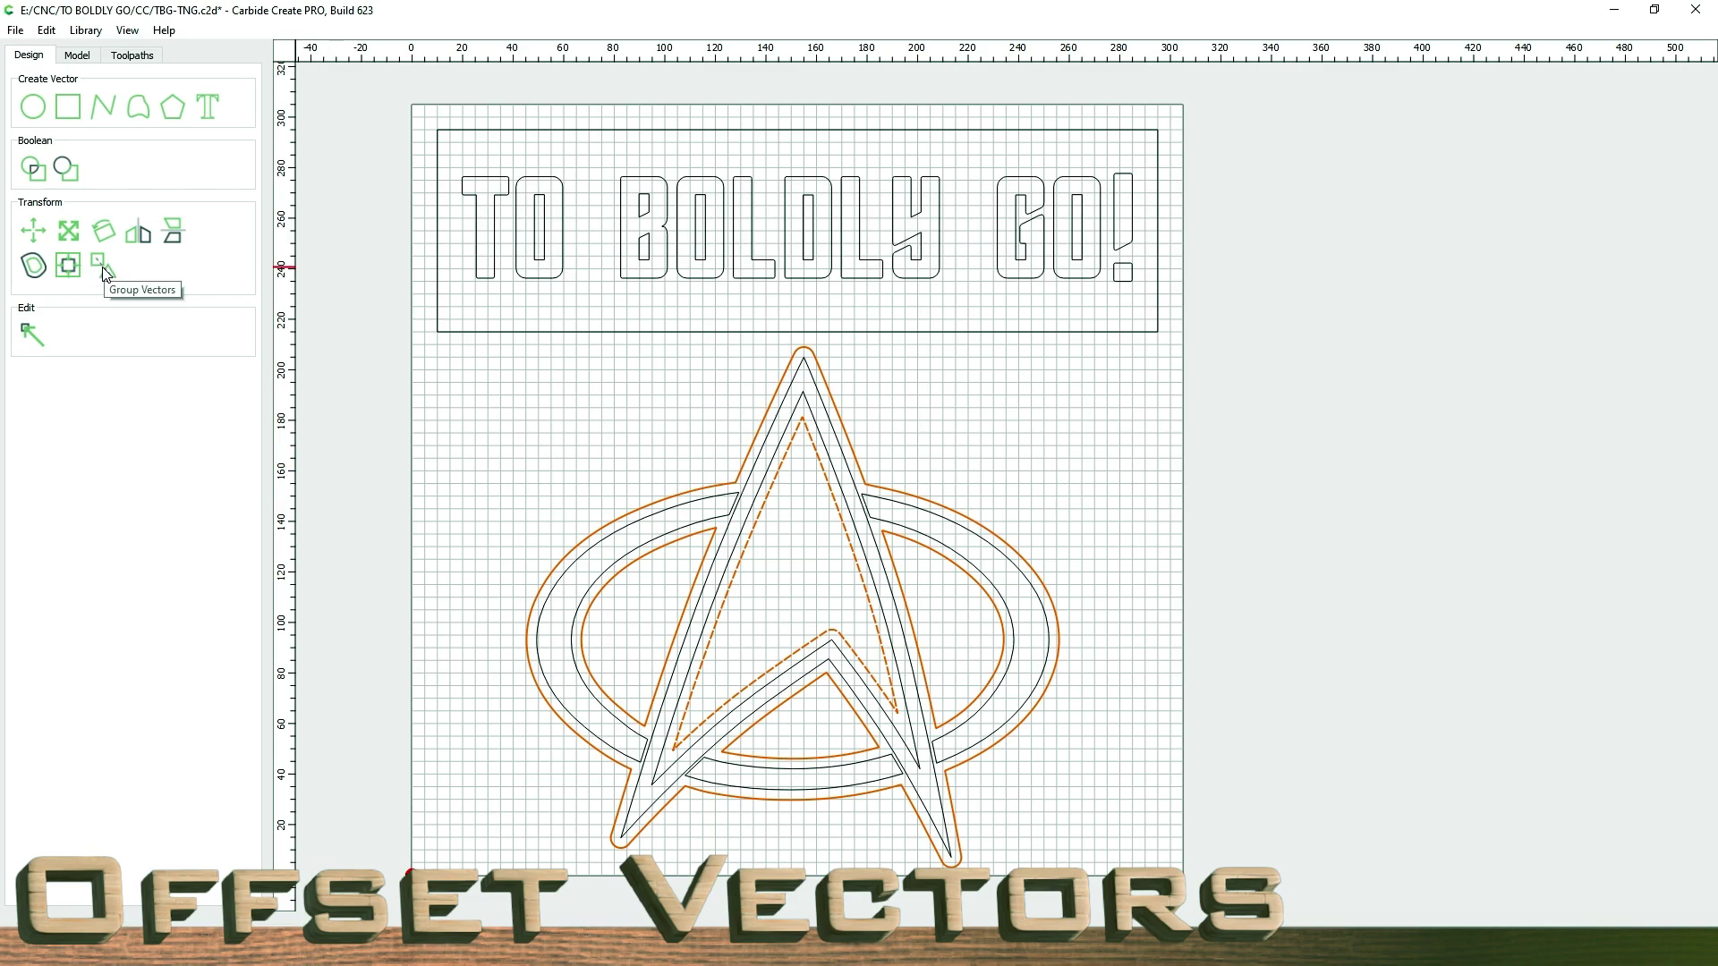
click(1038, 453)
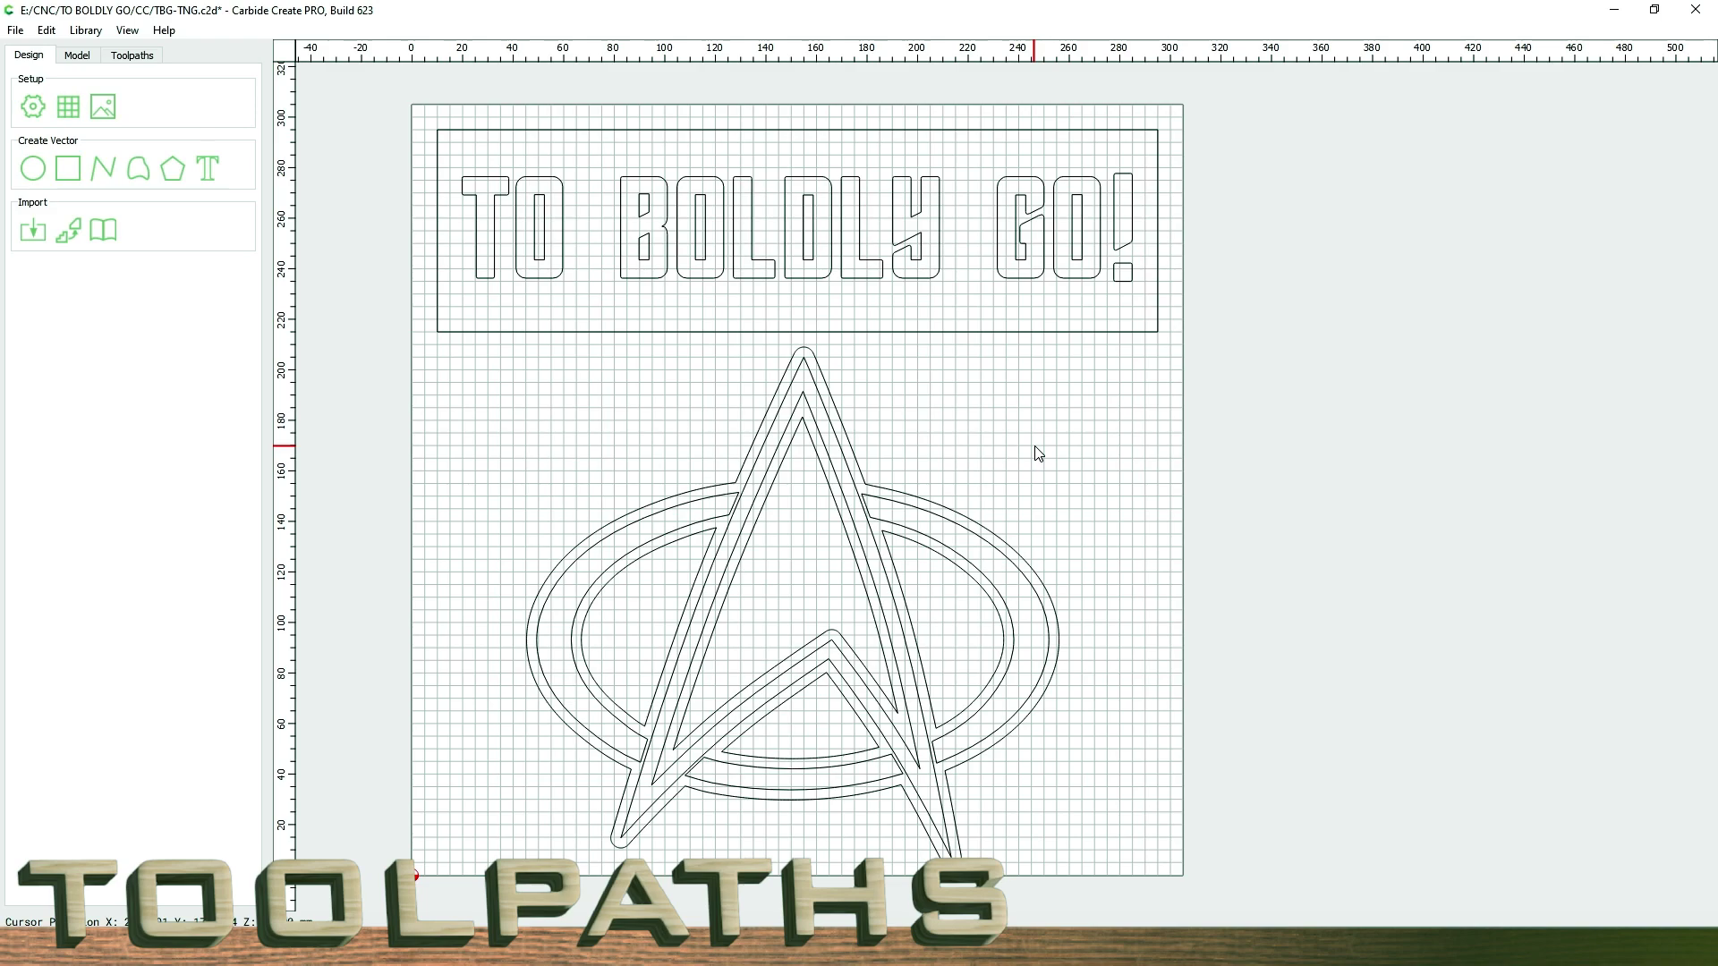
- Create a 2 mm deep pocket toolpath for the lettering and its border rectangle
click(132, 54)
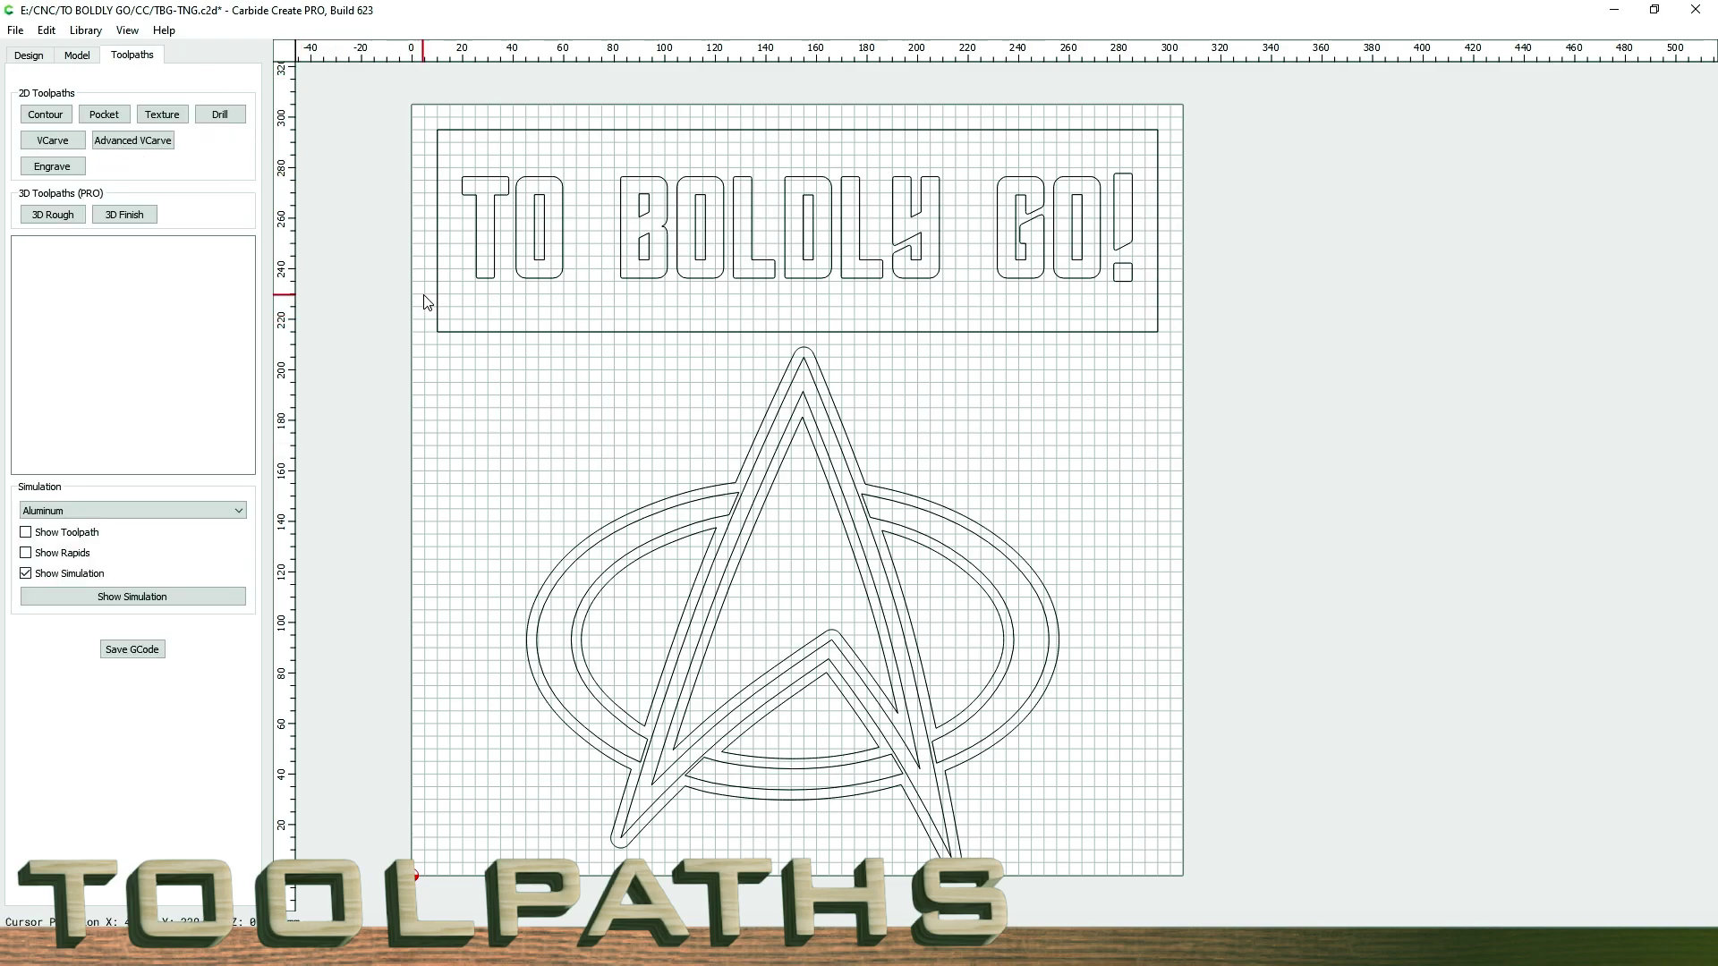
click(989, 329)
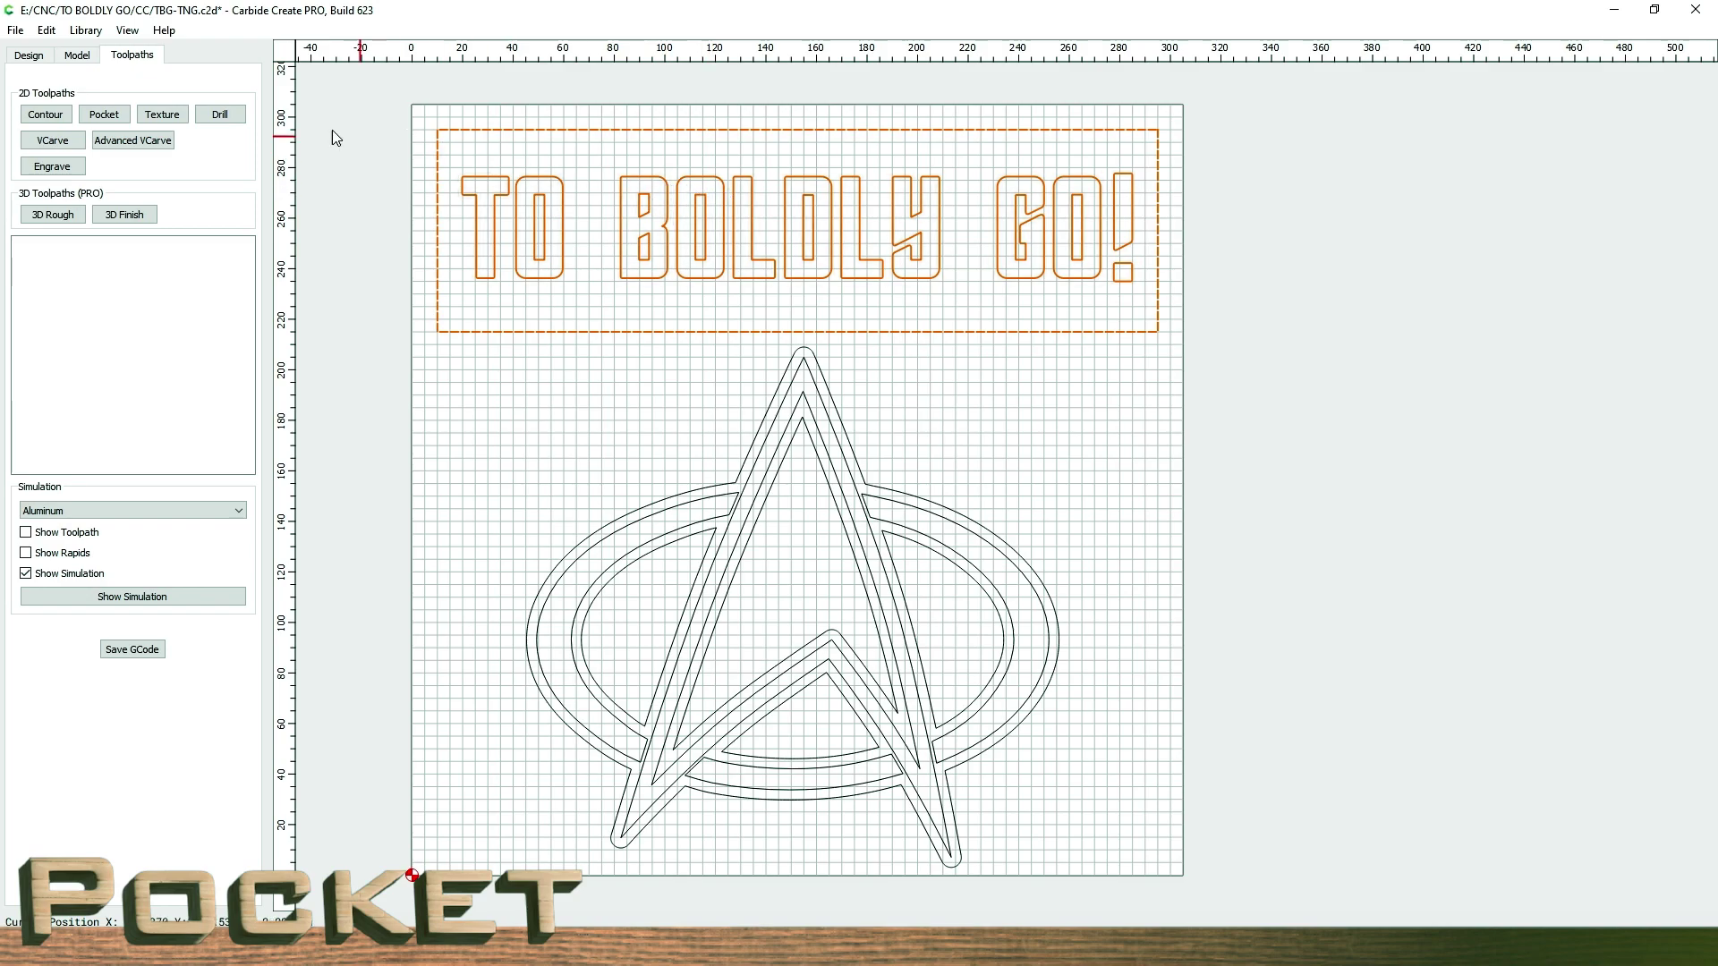
click(98, 115)
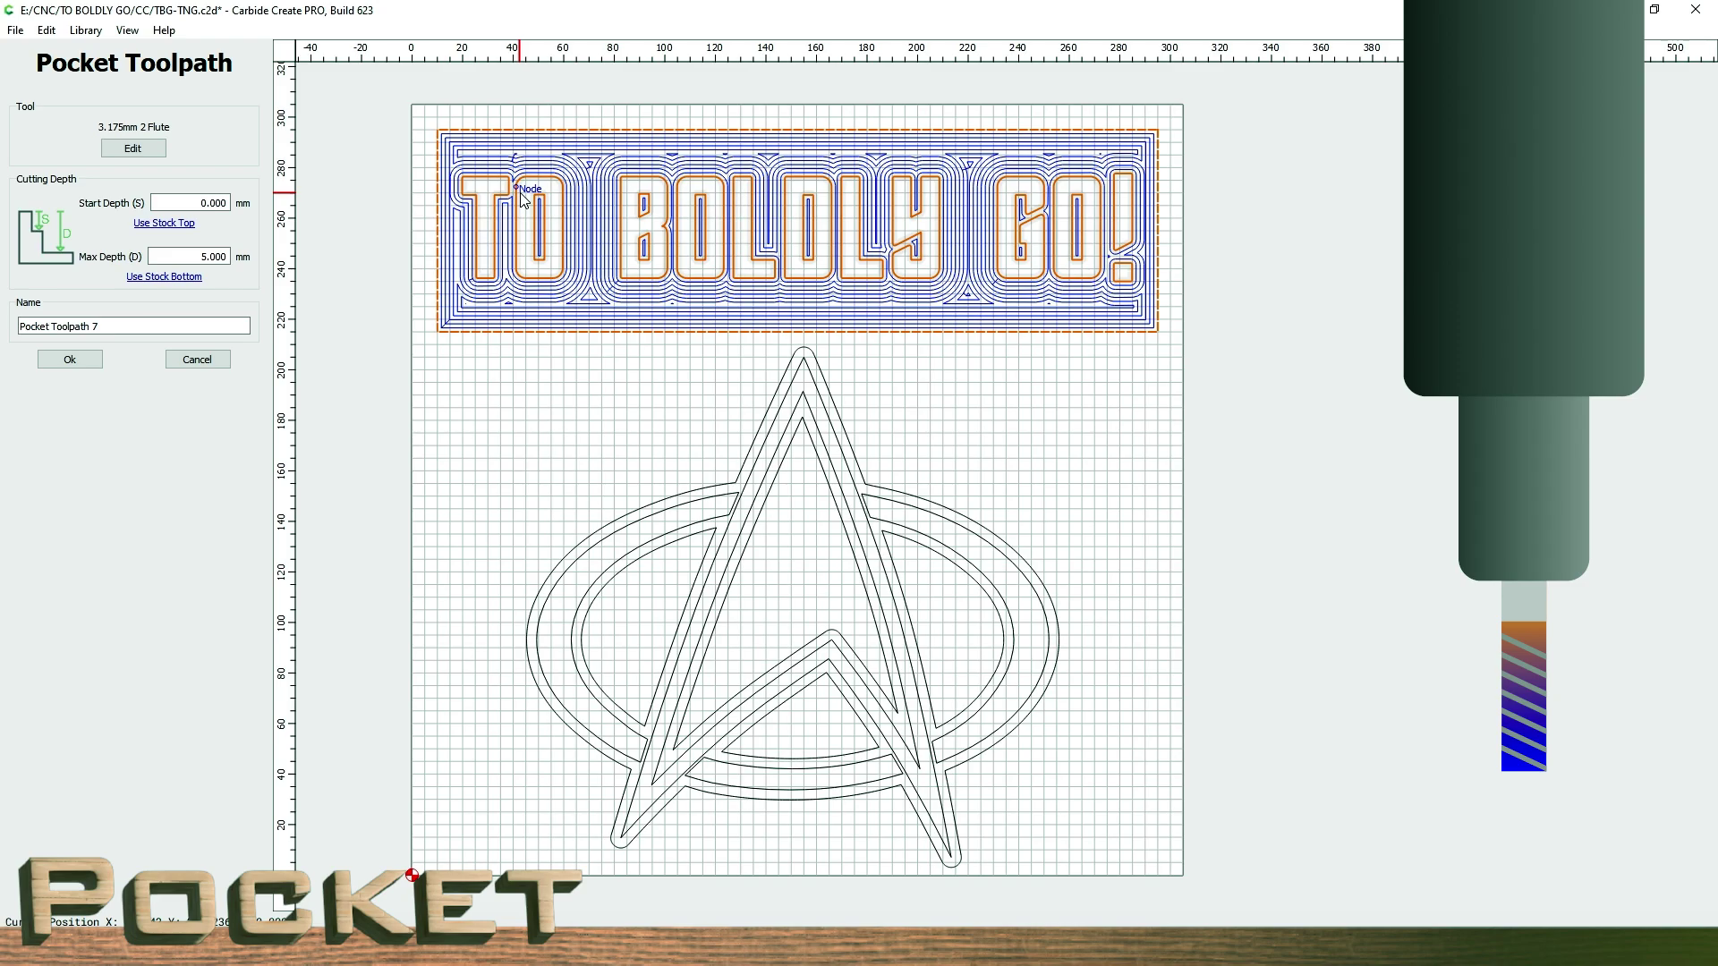
scroll(583, 232, up, 4)
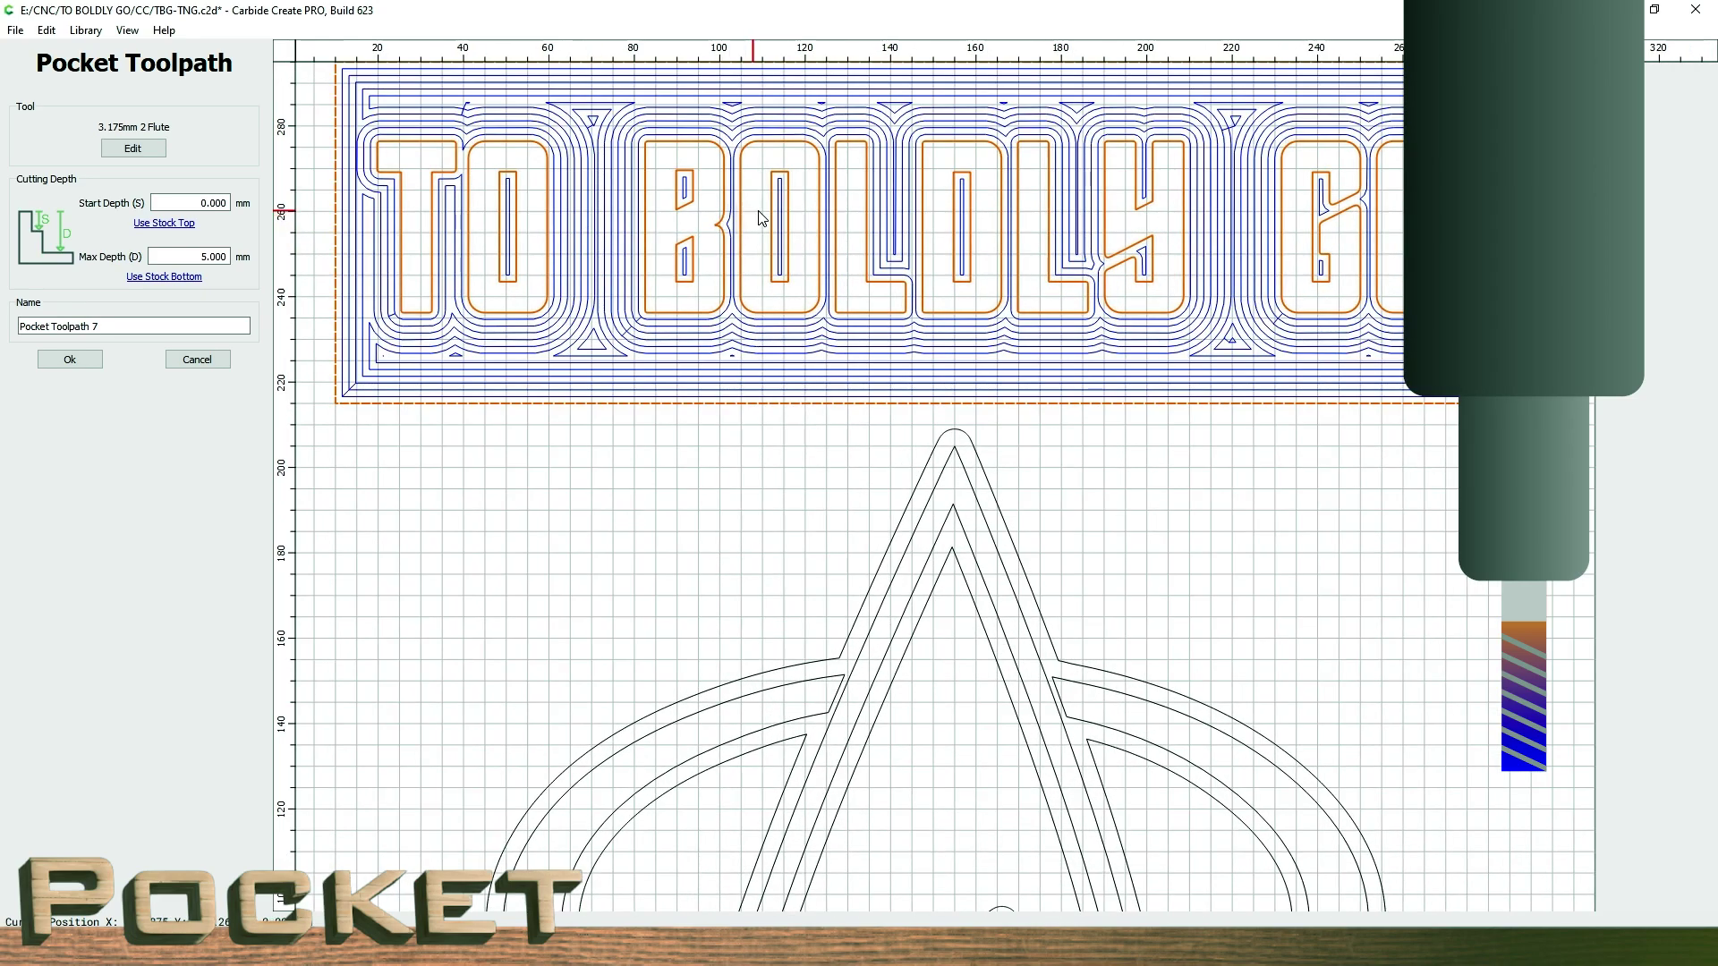
middle_drag(762, 218, 823, 346)
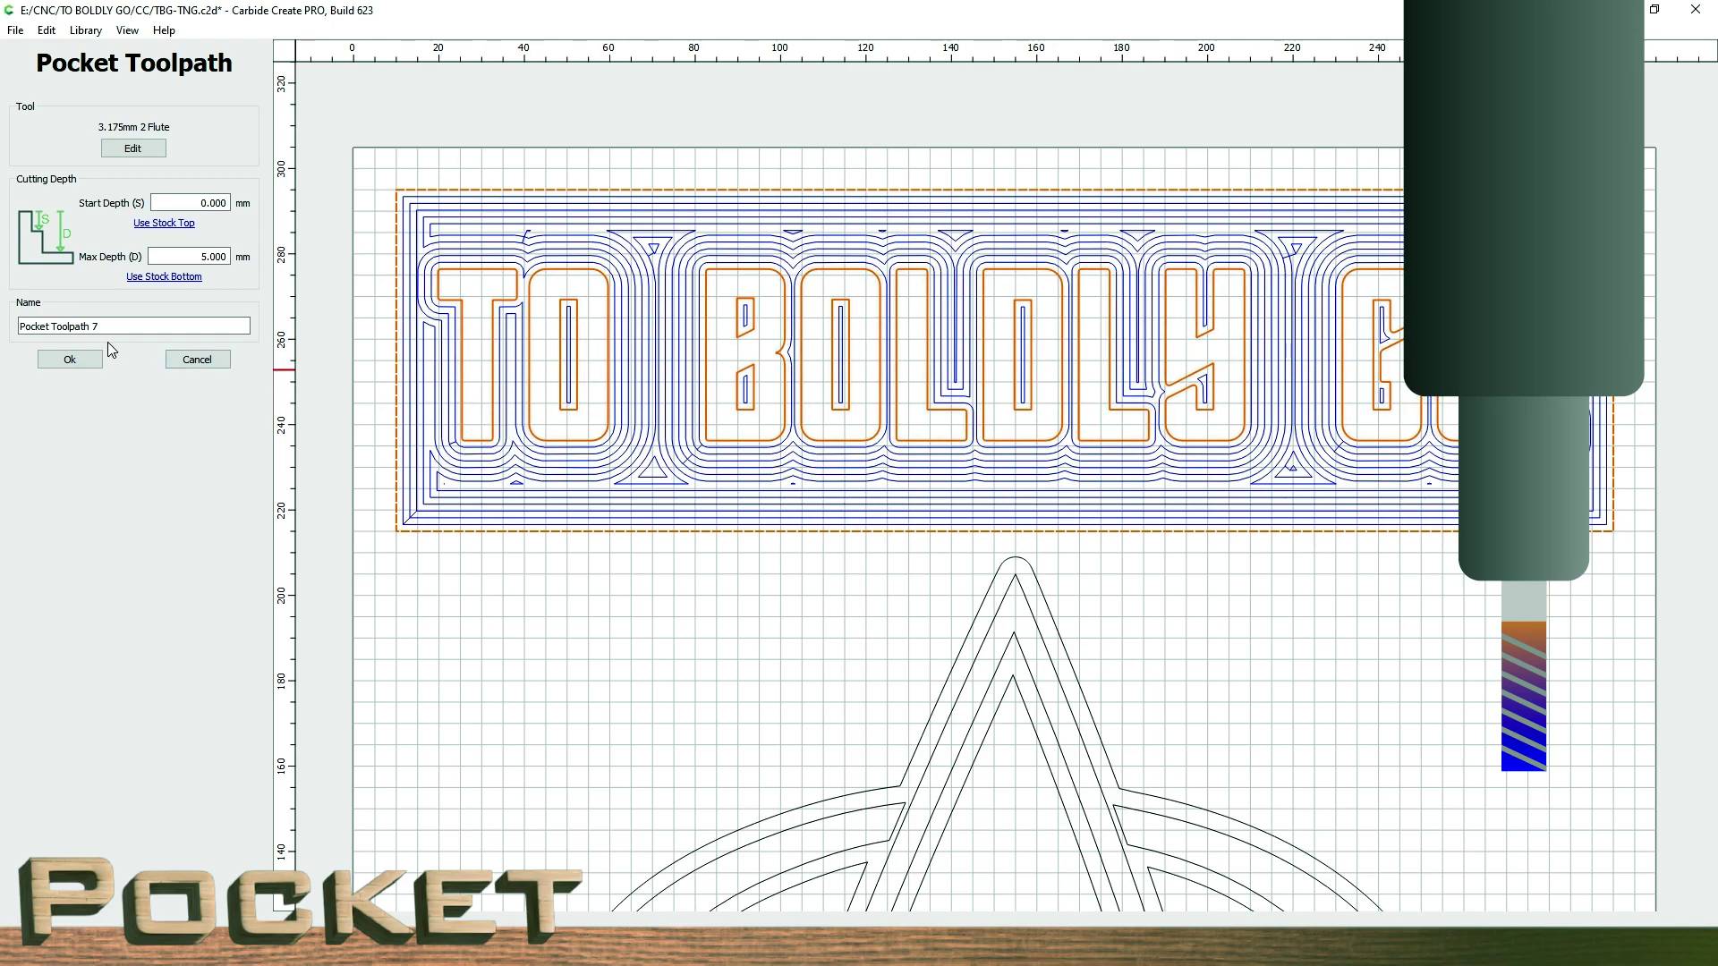
double_click(188, 257)
key(Return)
text(2)
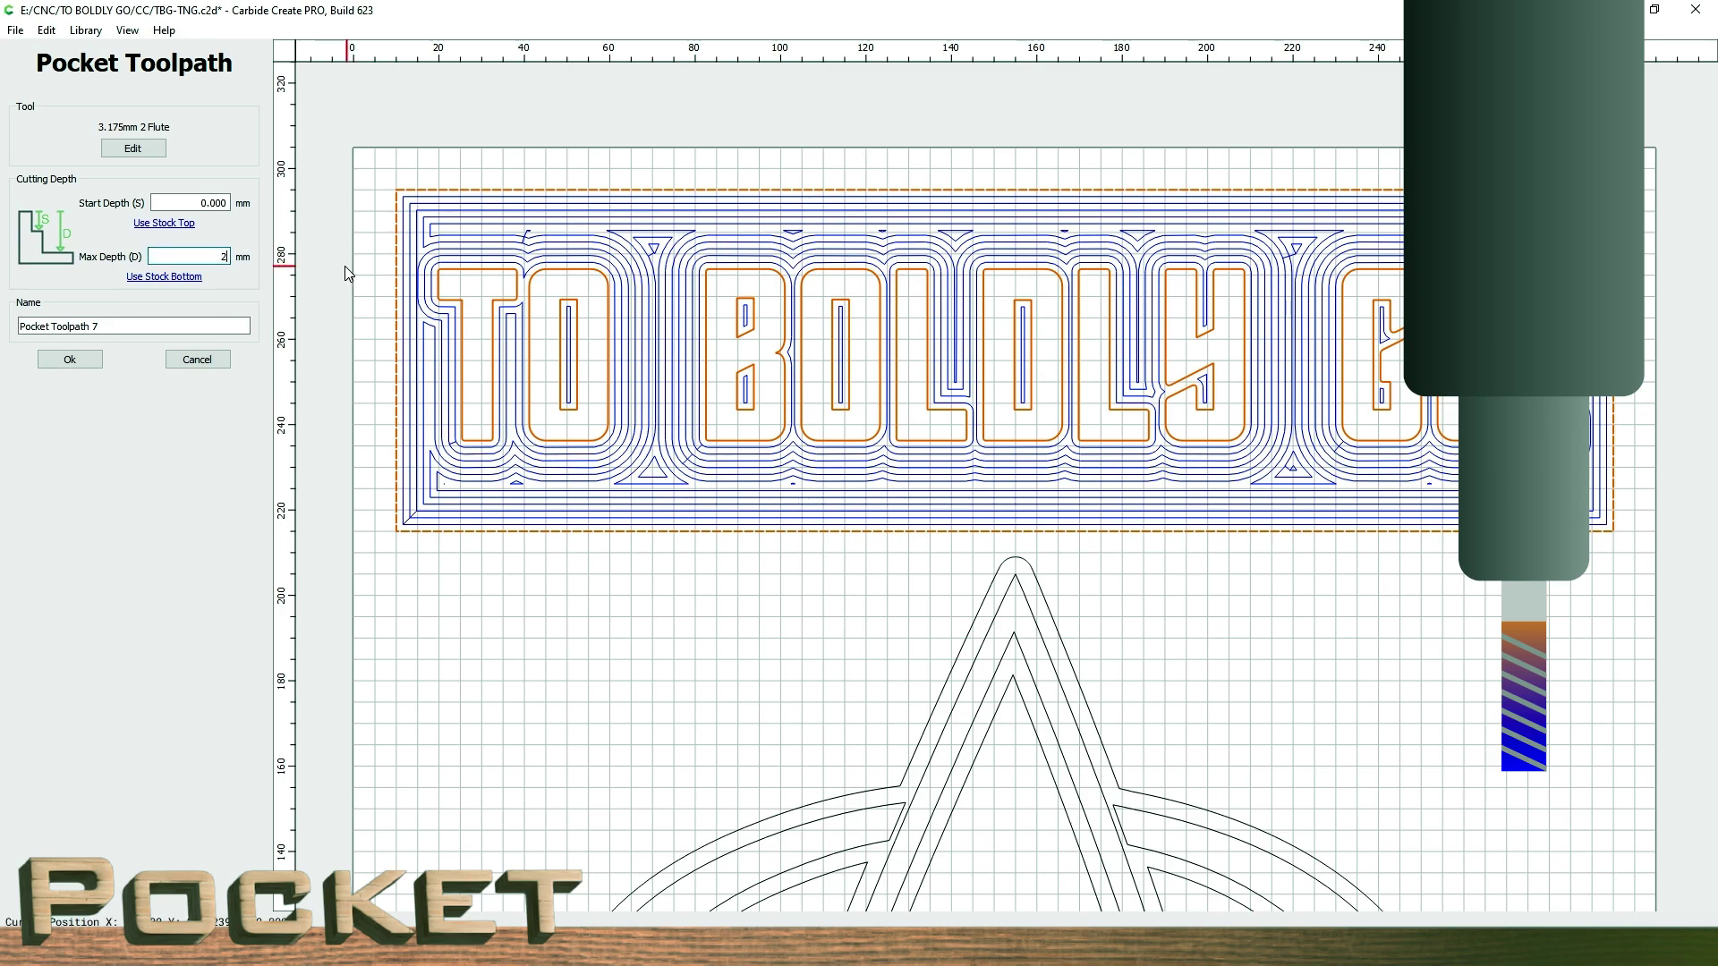
click(68, 361)
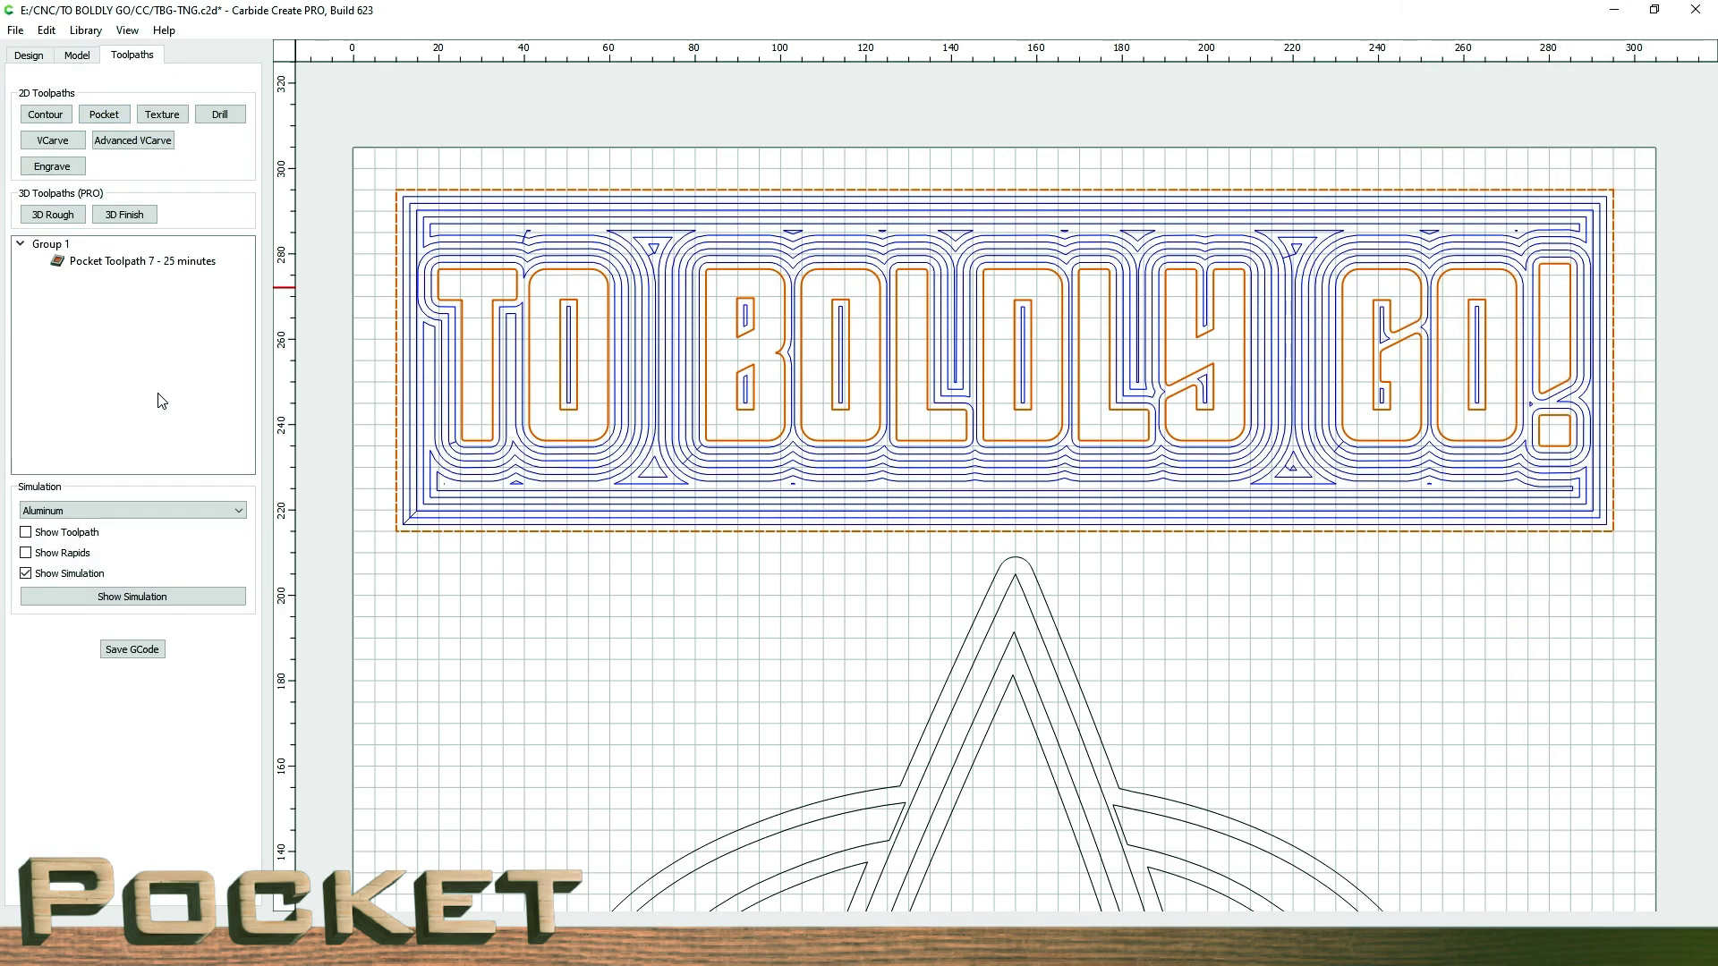
click(176, 599)
scroll(828, 199, up, 5)
scroll(573, 238, down, 3)
scroll(654, 322, up, 3)
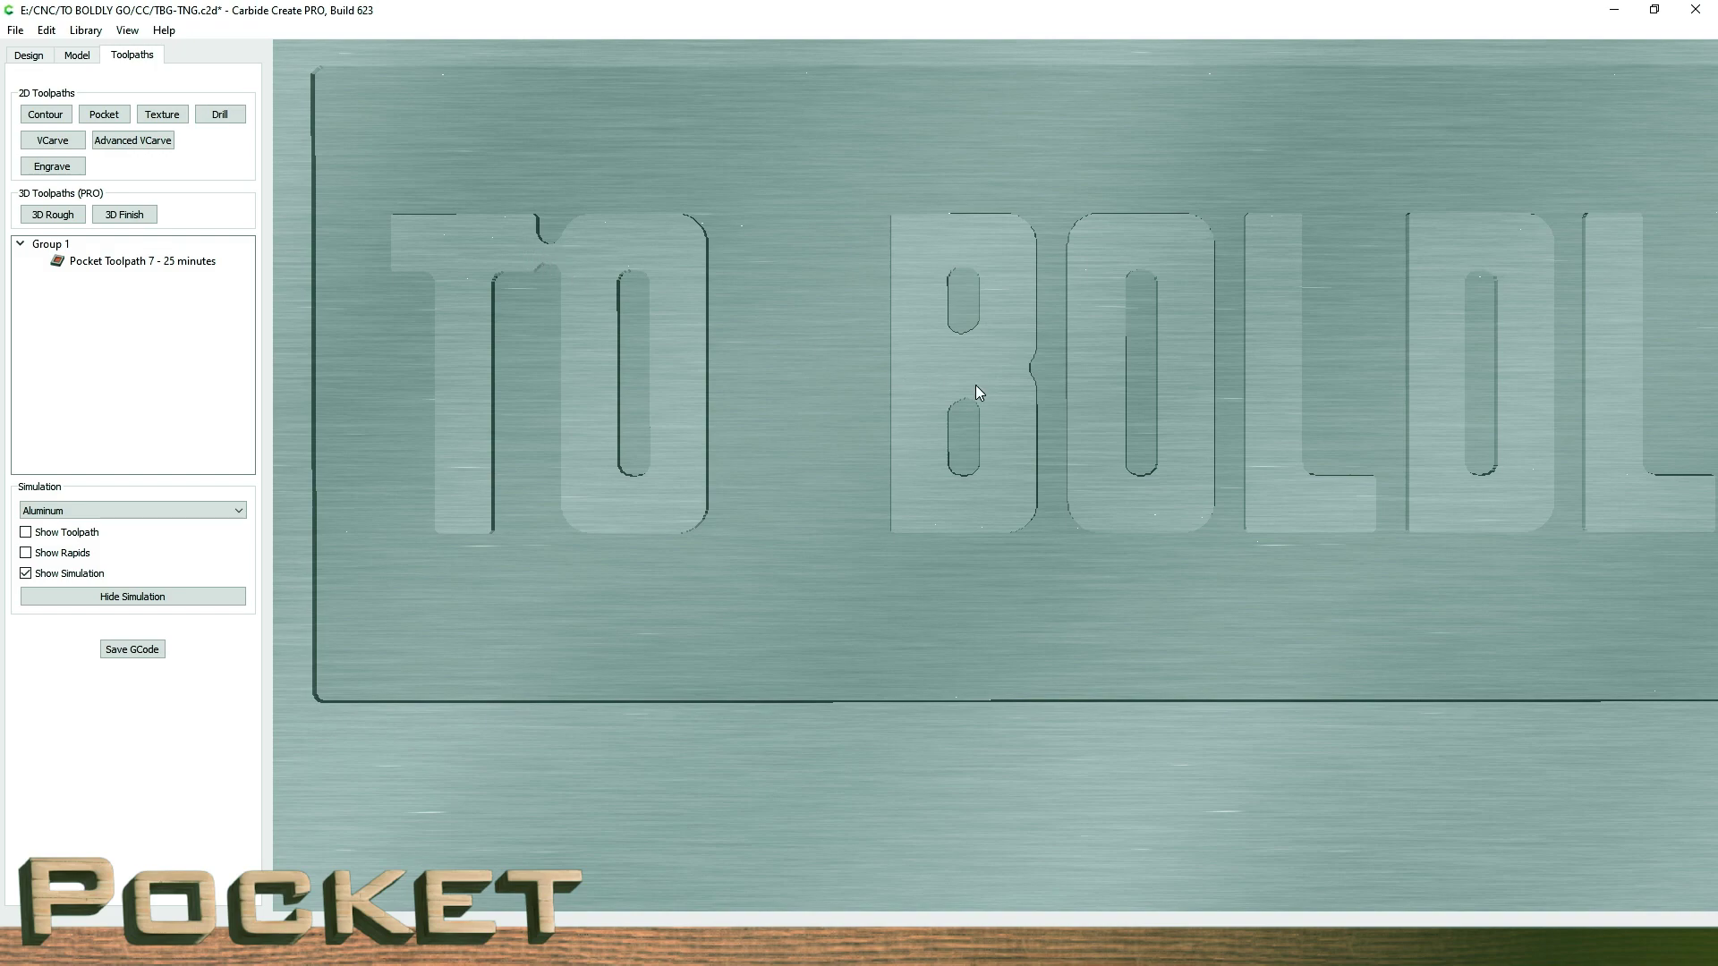
right_drag(1014, 391, 569, 419)
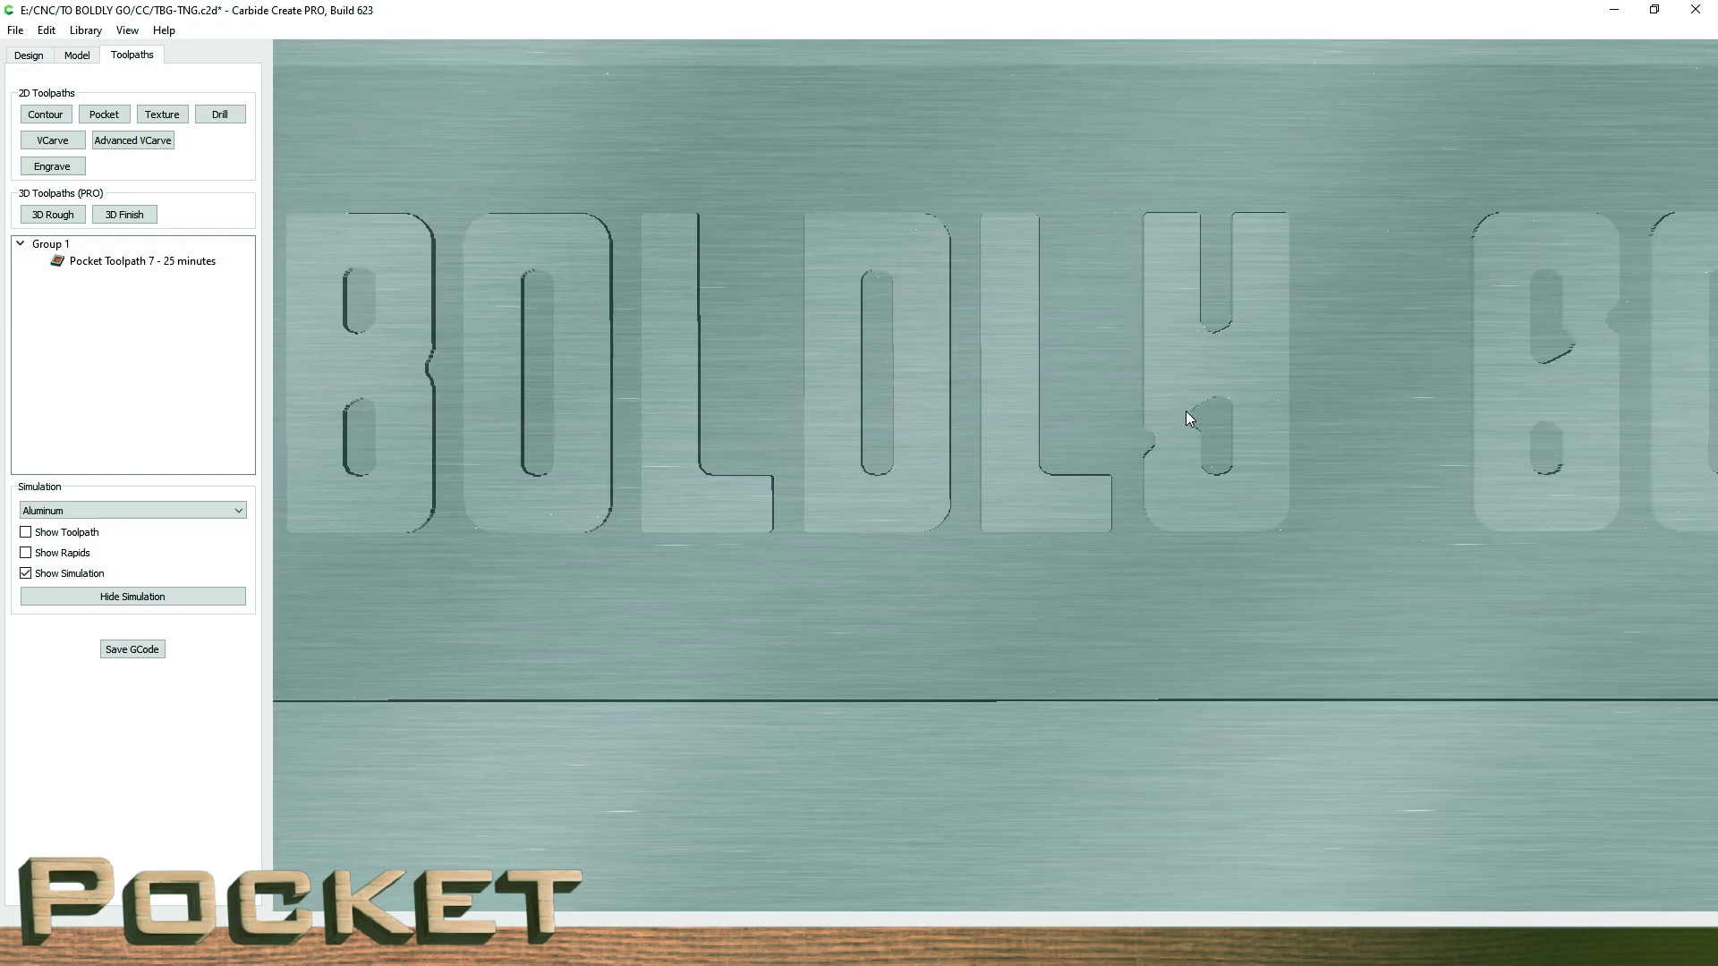
right_drag(1216, 416, 798, 409)
right_drag(479, 445, 995, 438)
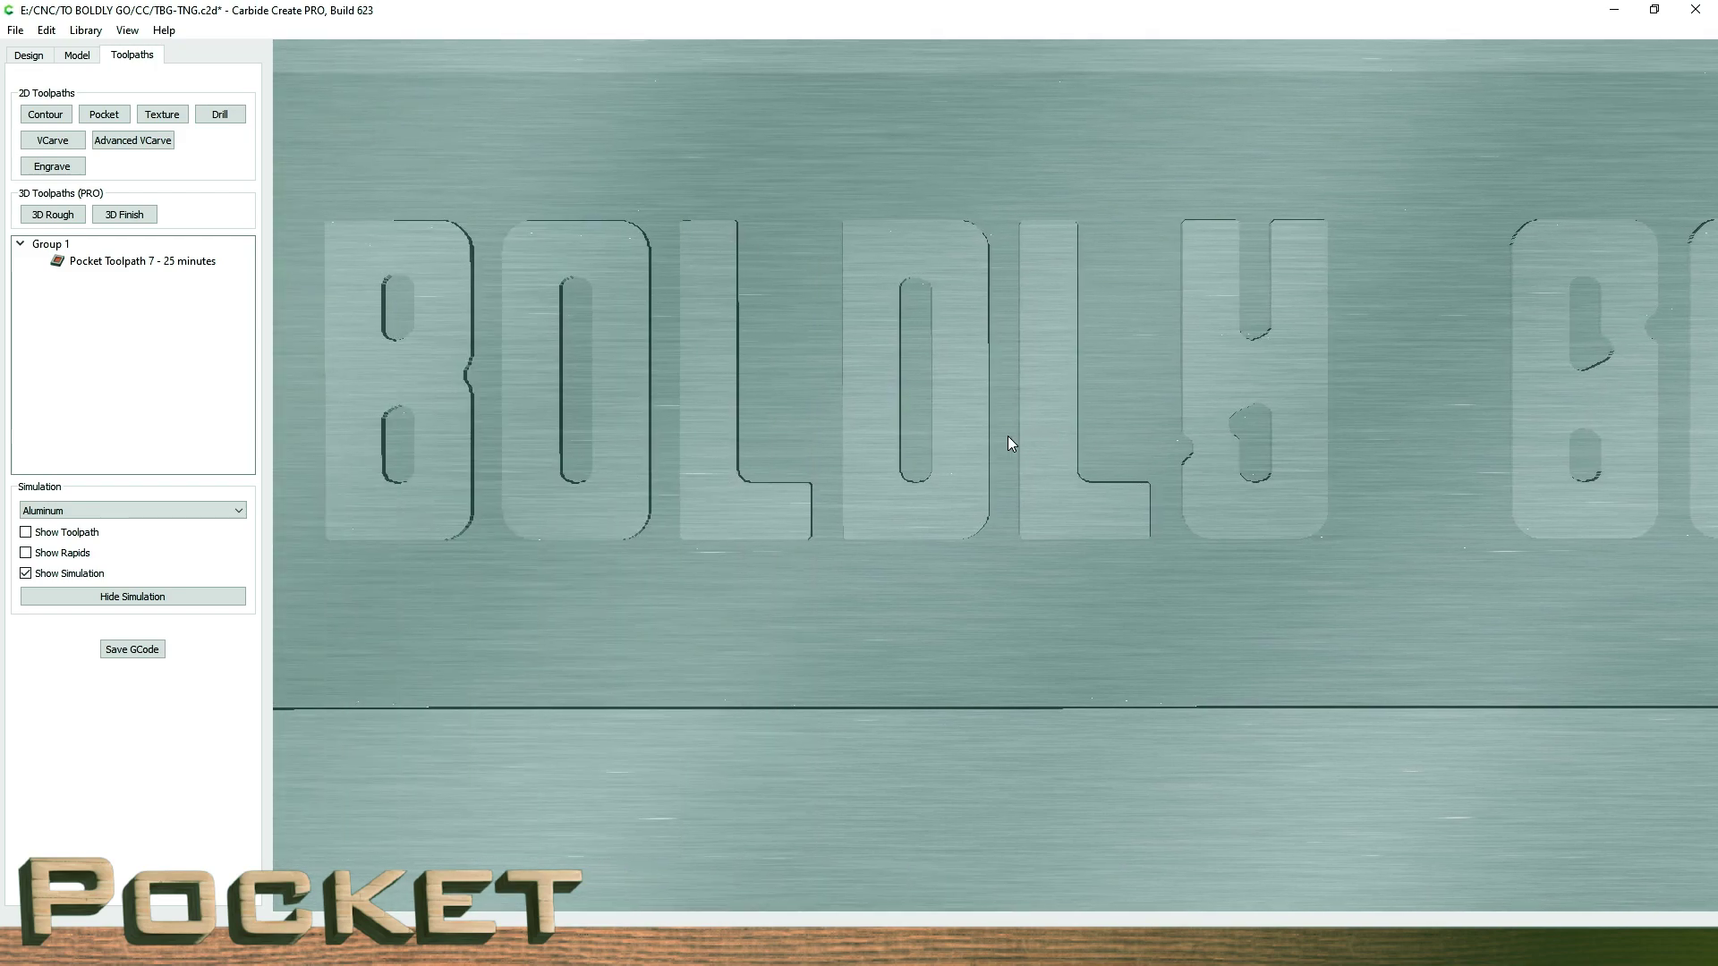
scroll(995, 438, down, 5)
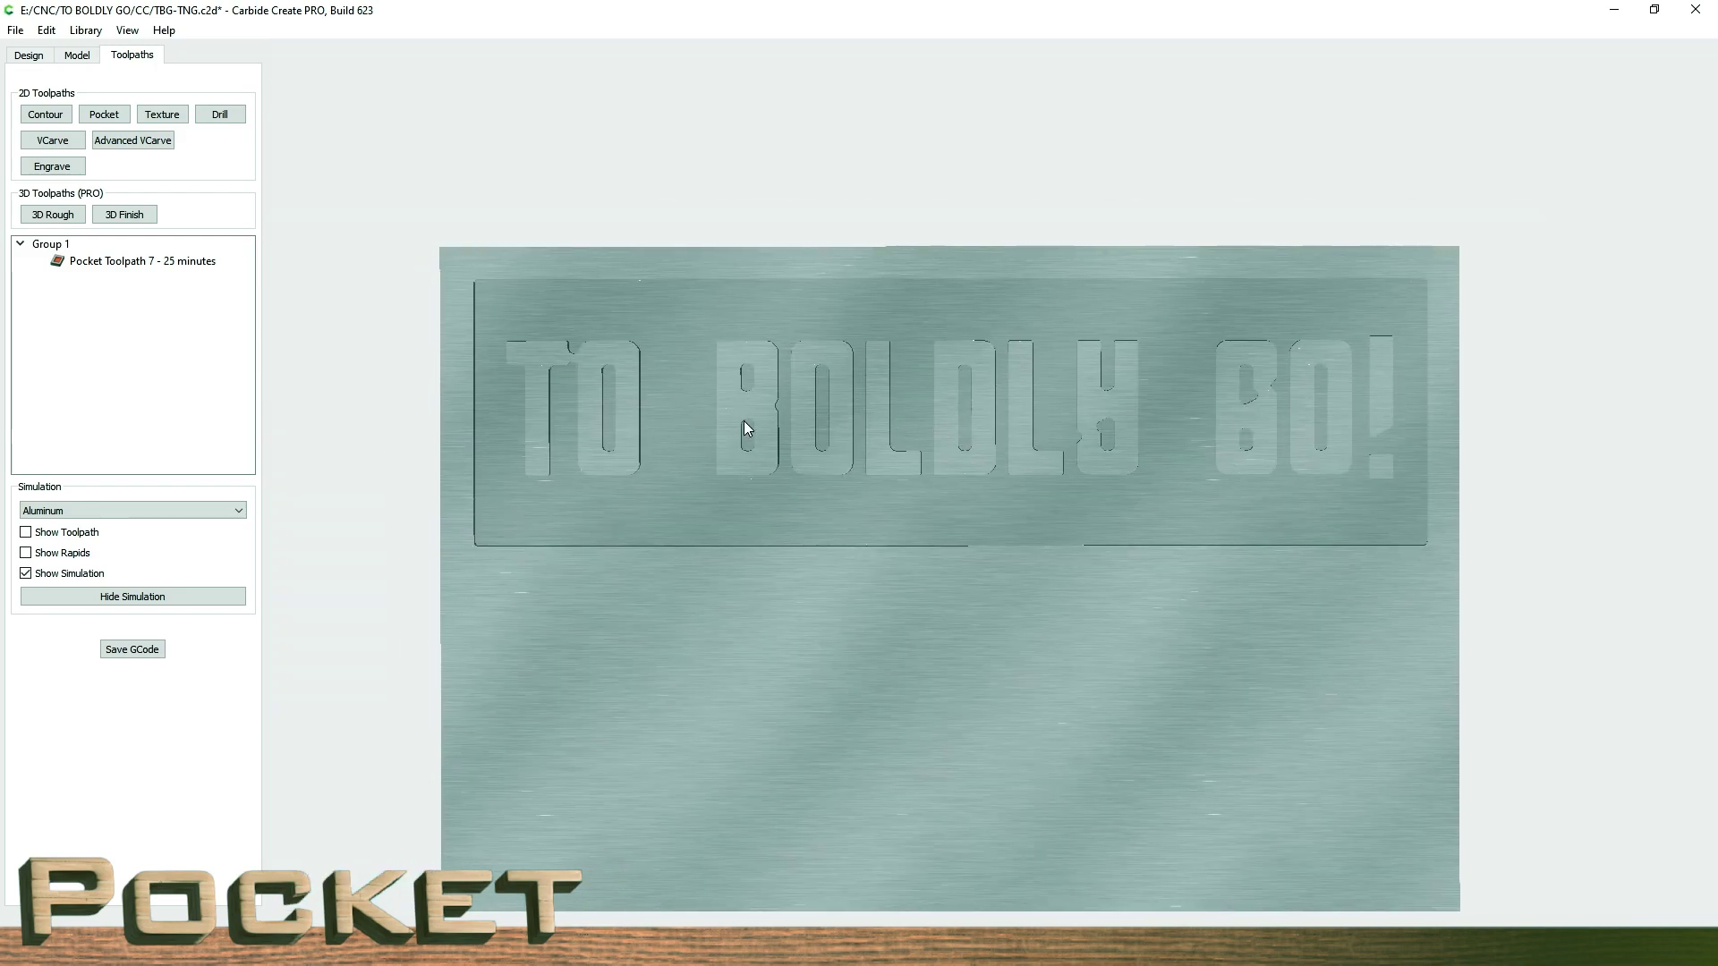
click(143, 596)
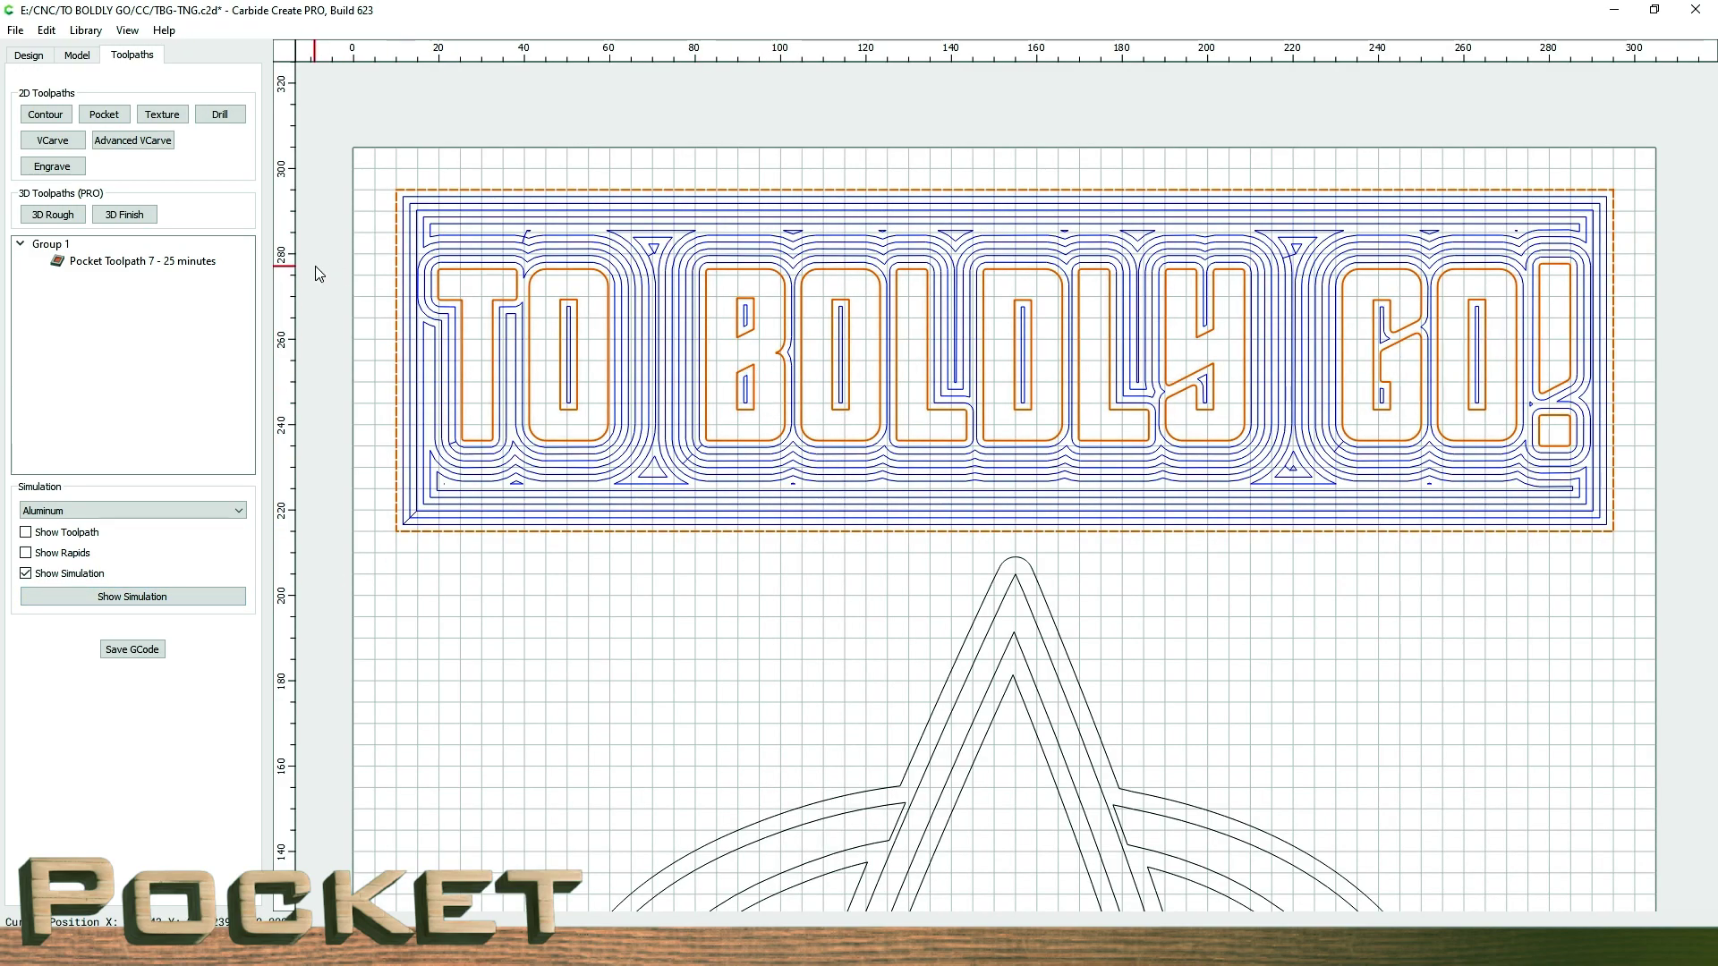
- Back in design mode, select the lettering group and ungroup it
click(34, 59)
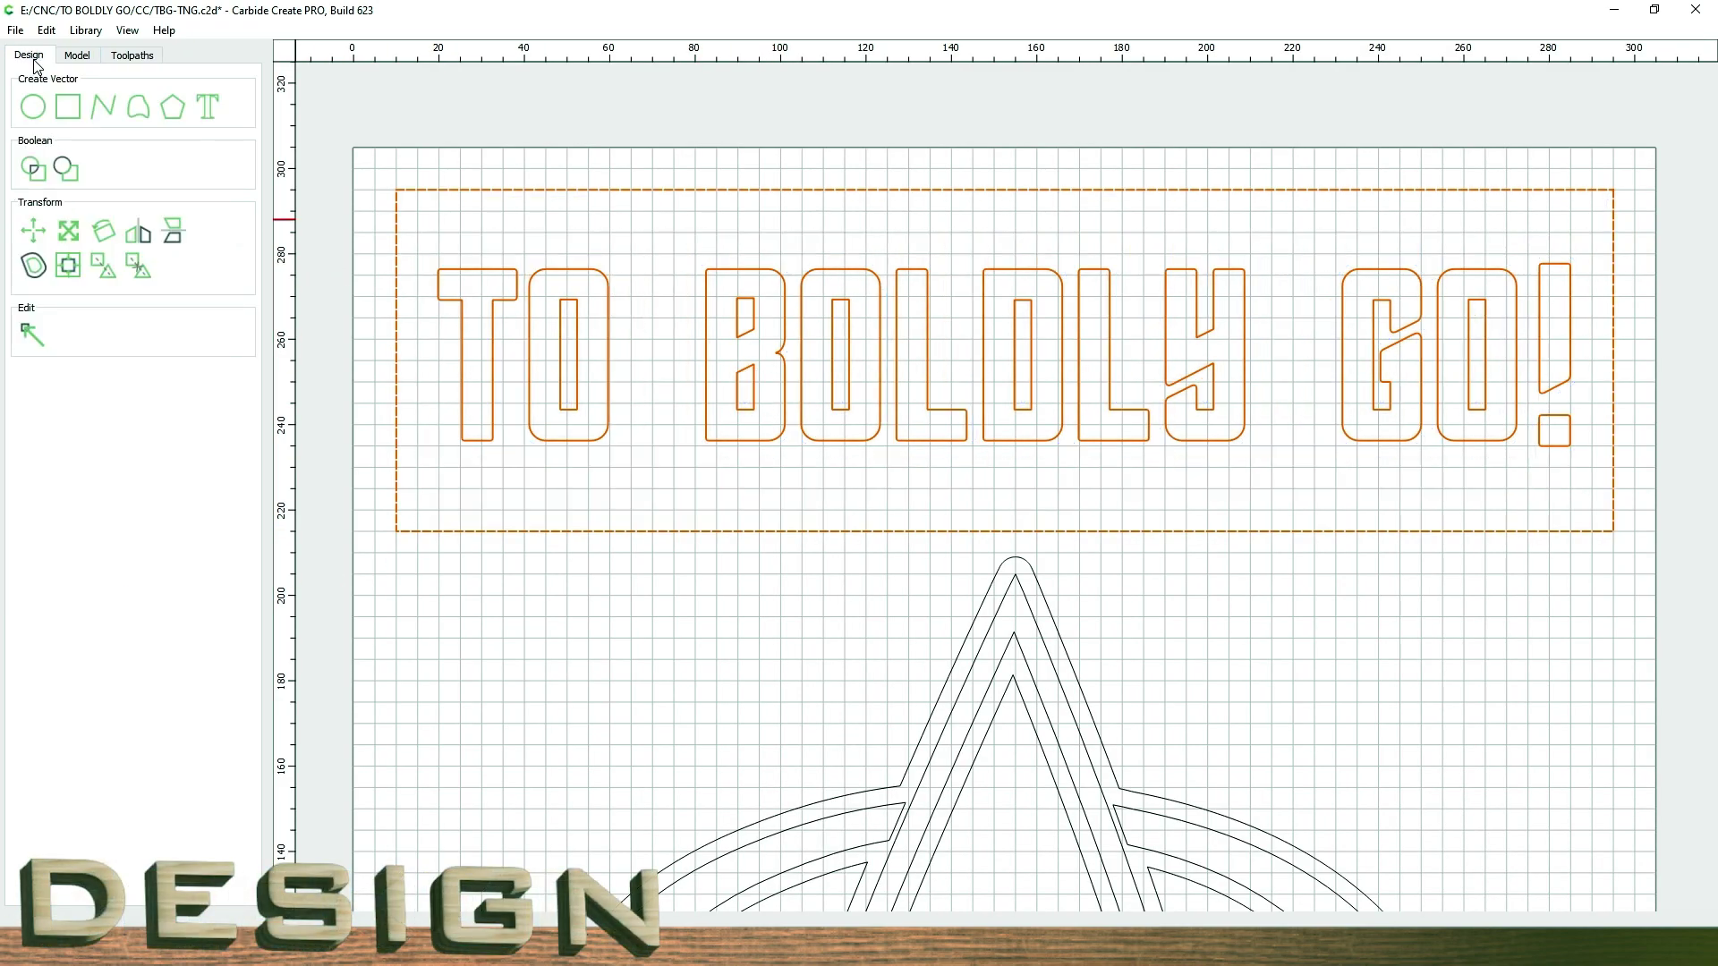
click(607, 602)
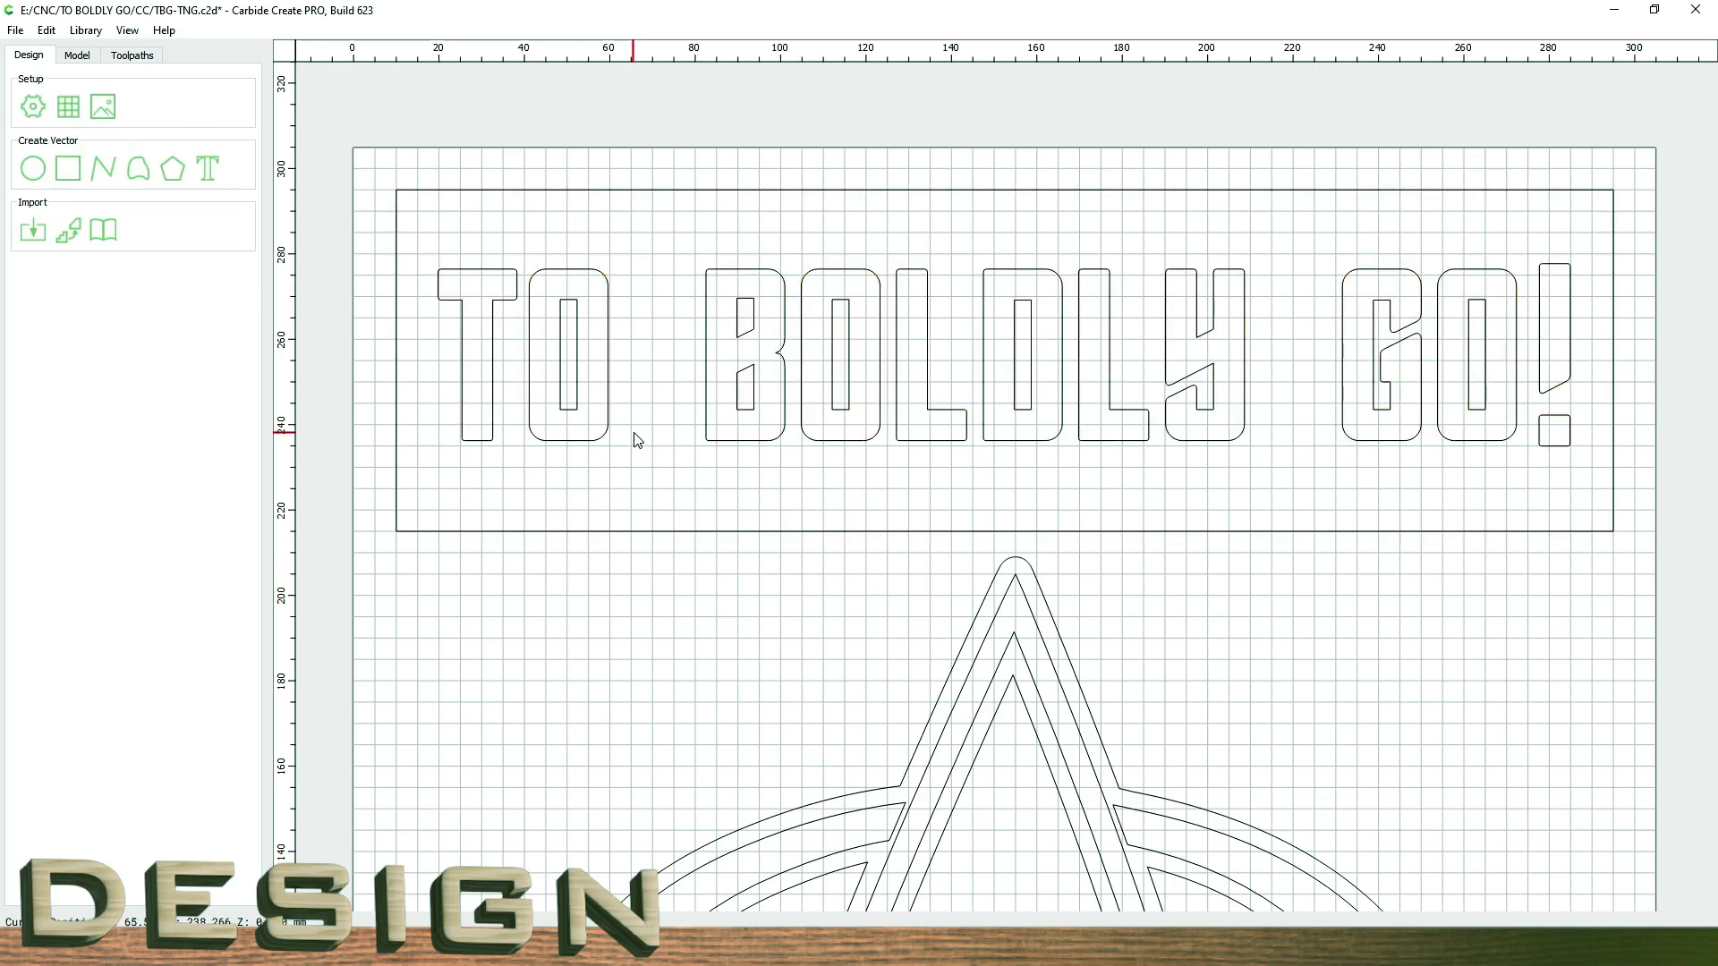
click(560, 370)
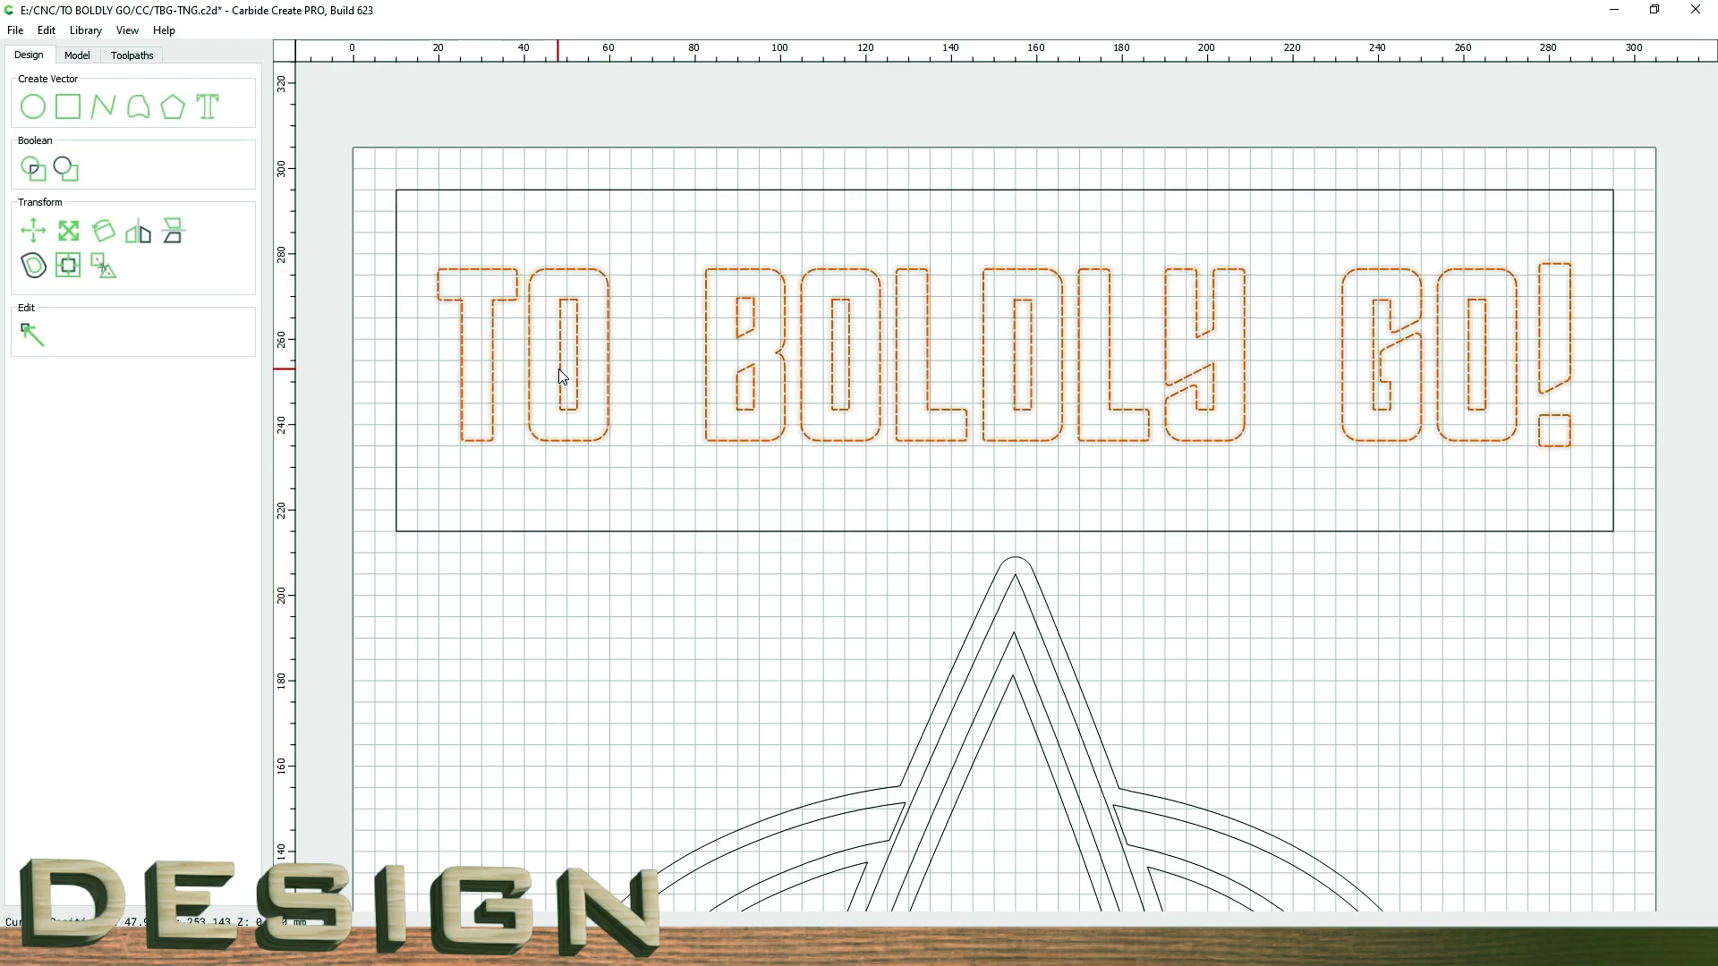
shift+click(562, 376)
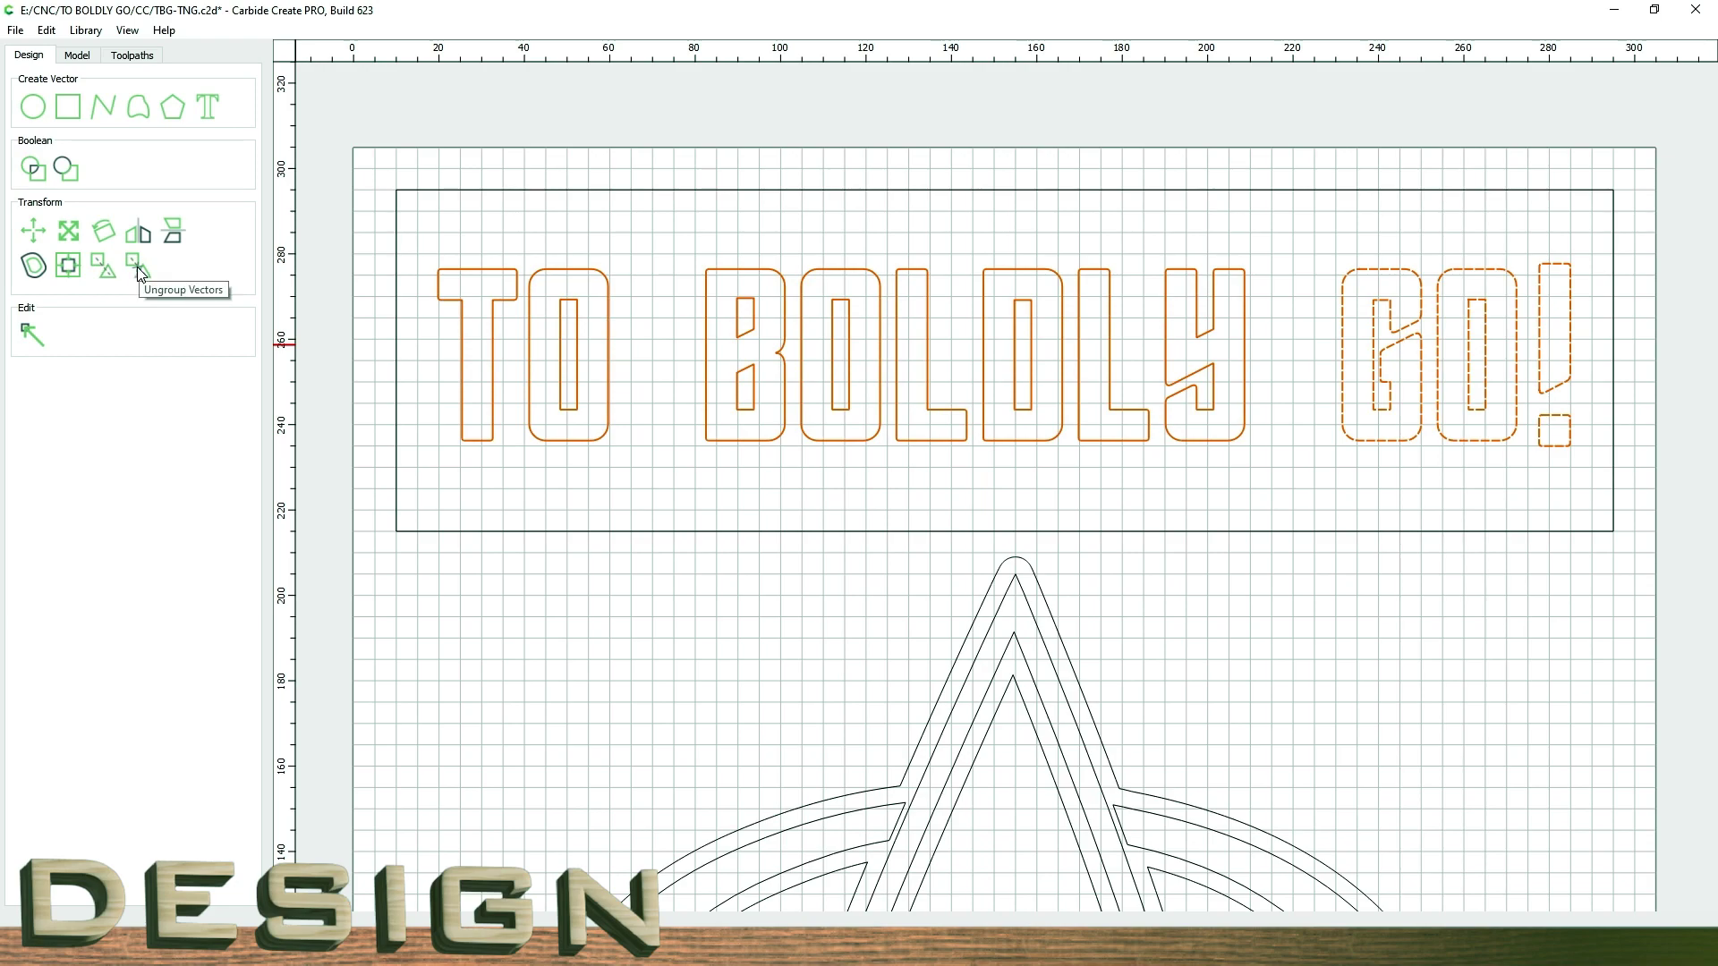
click(138, 268)
- Box-select the letter O and nudge it slightly right, away from the T
click(648, 412)
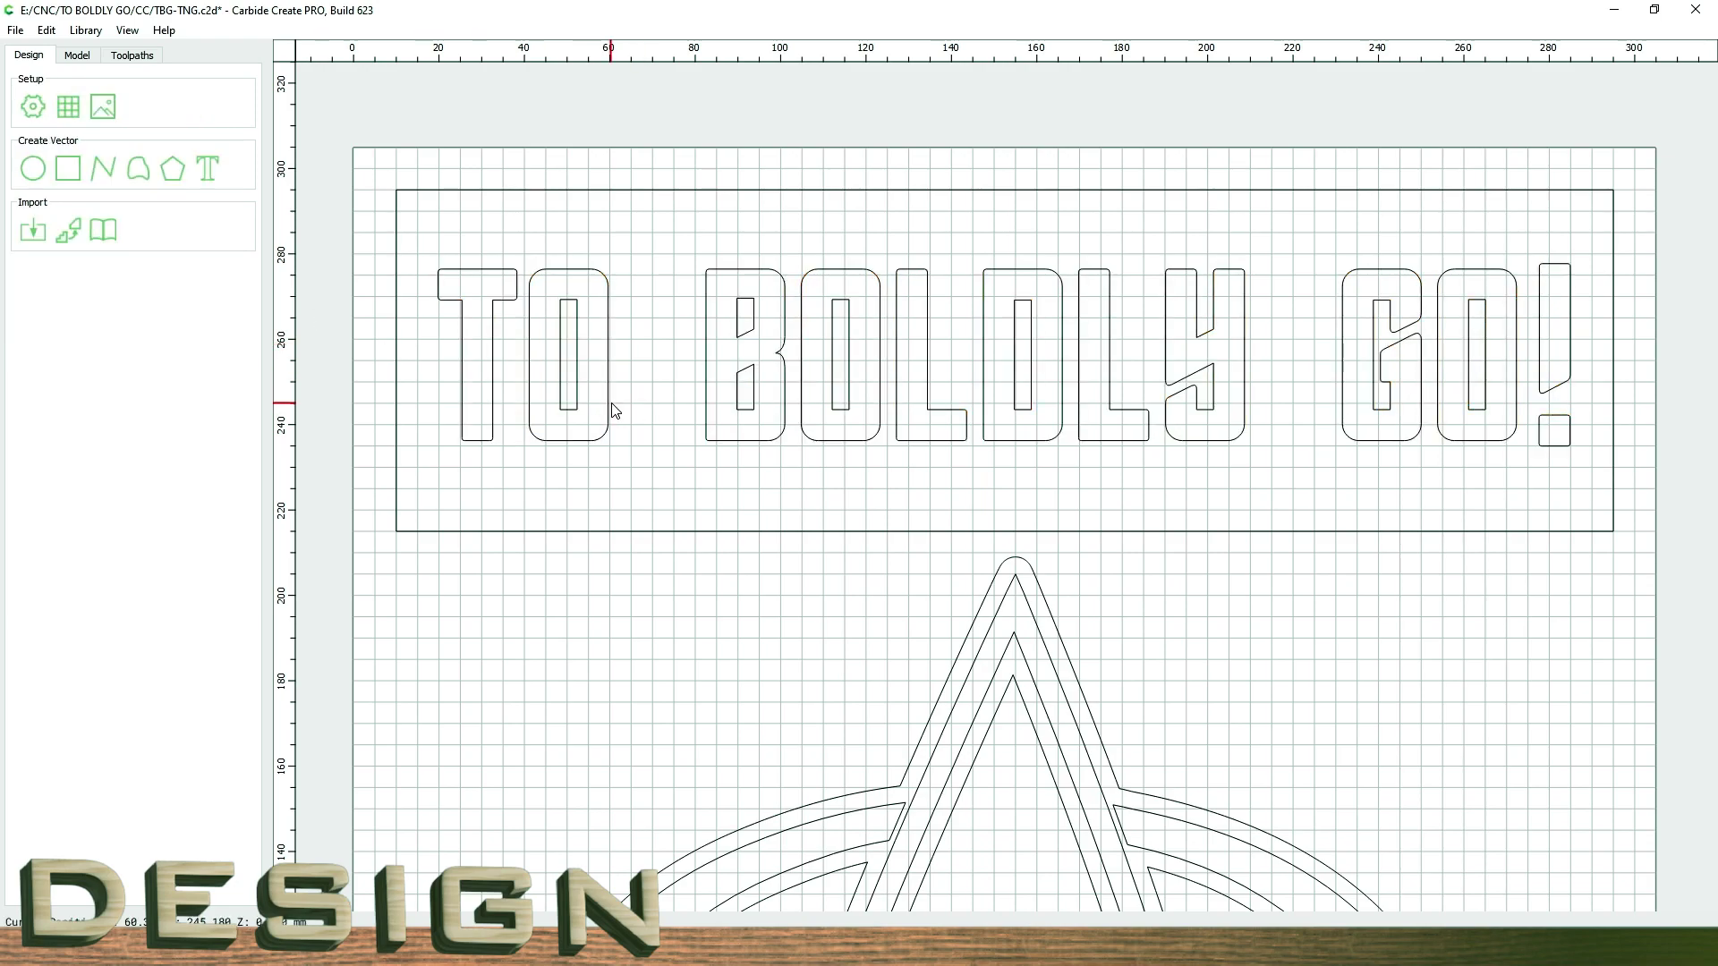
click(609, 407)
click(667, 419)
drag(641, 466, 531, 260)
scroll(541, 357, up, 5)
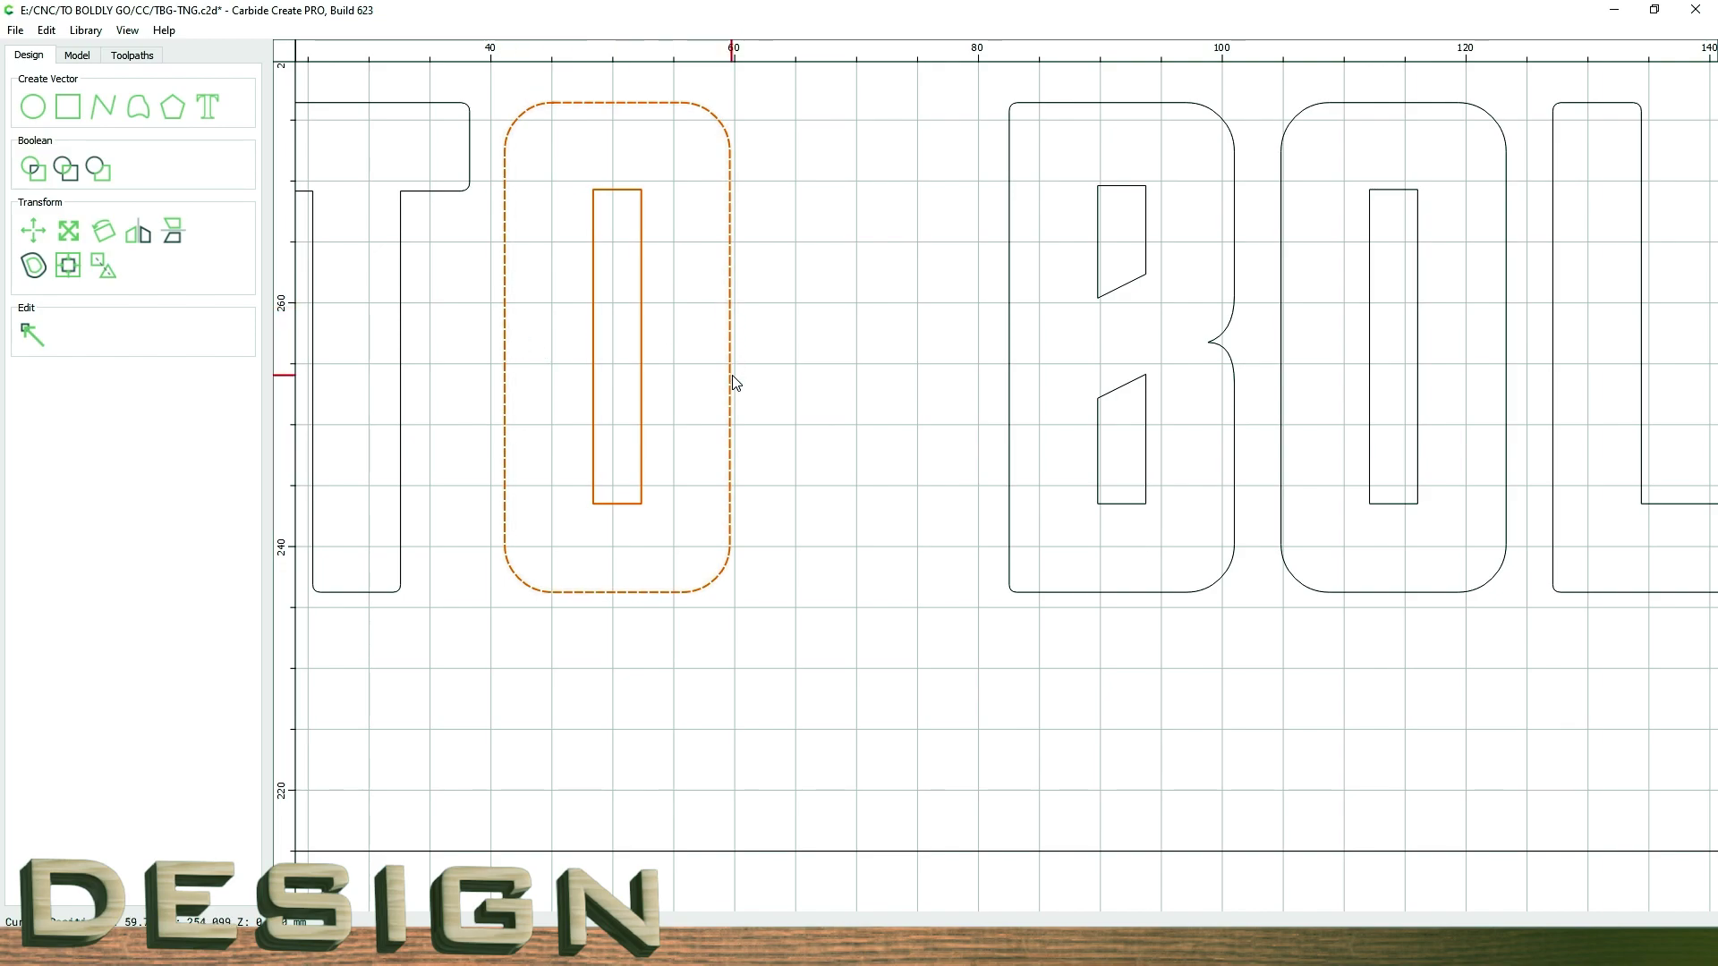
click(732, 343)
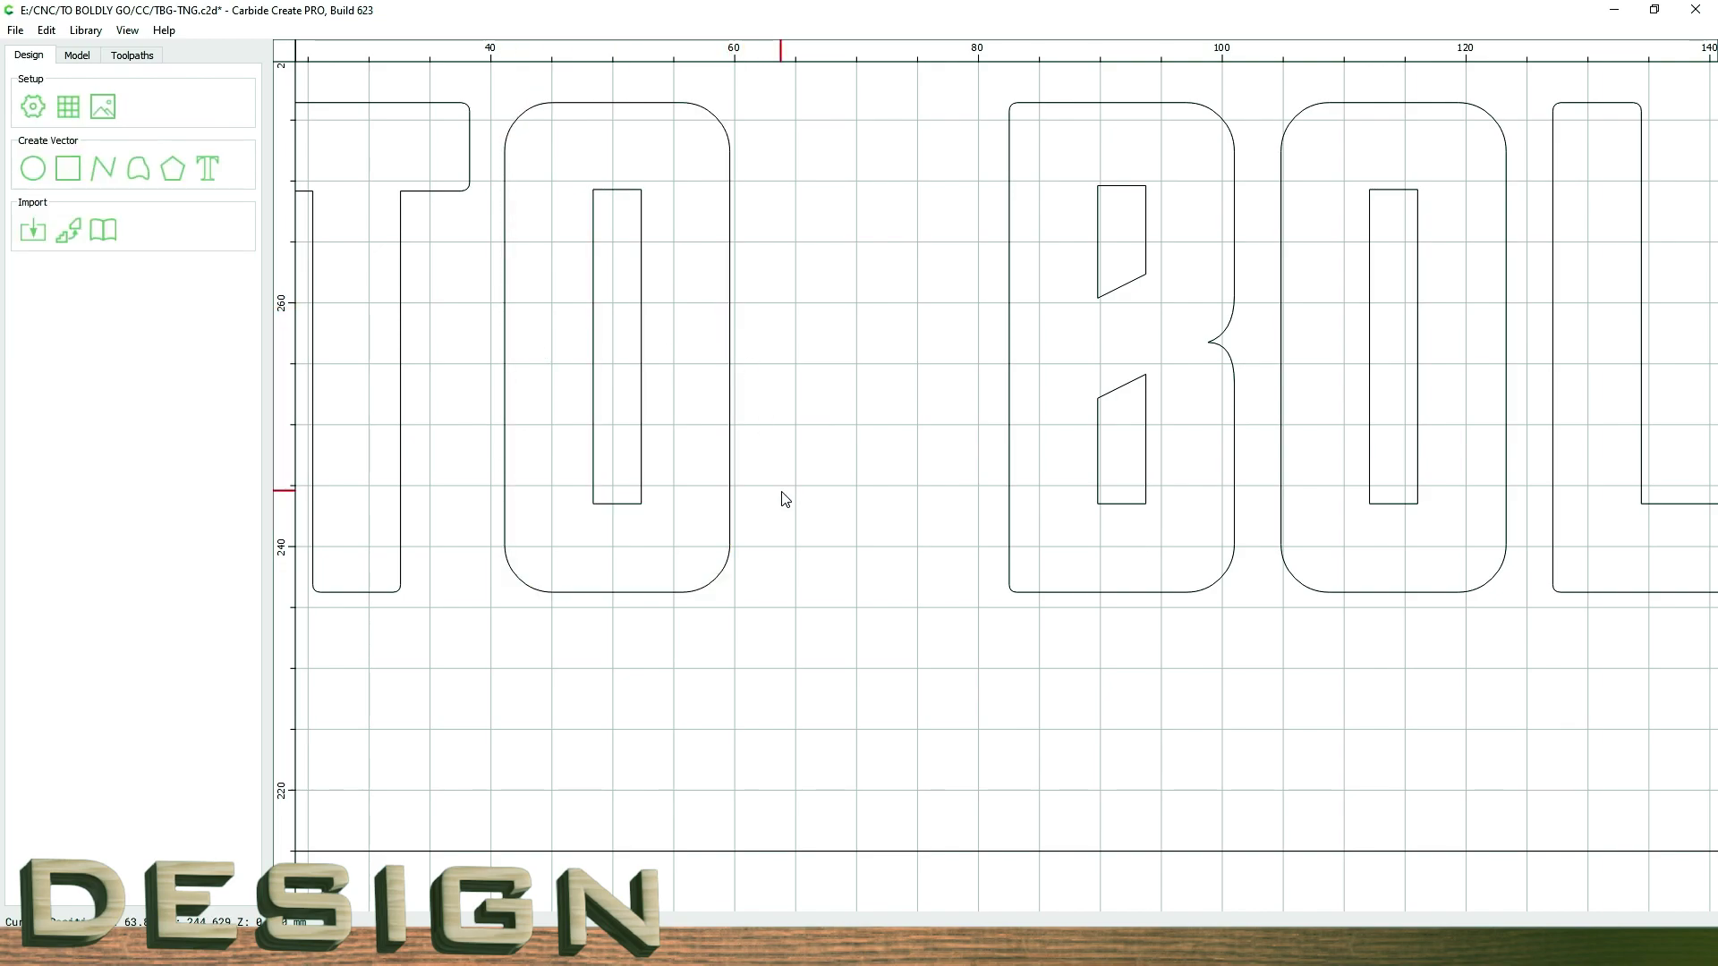
drag(785, 499, 502, 104)
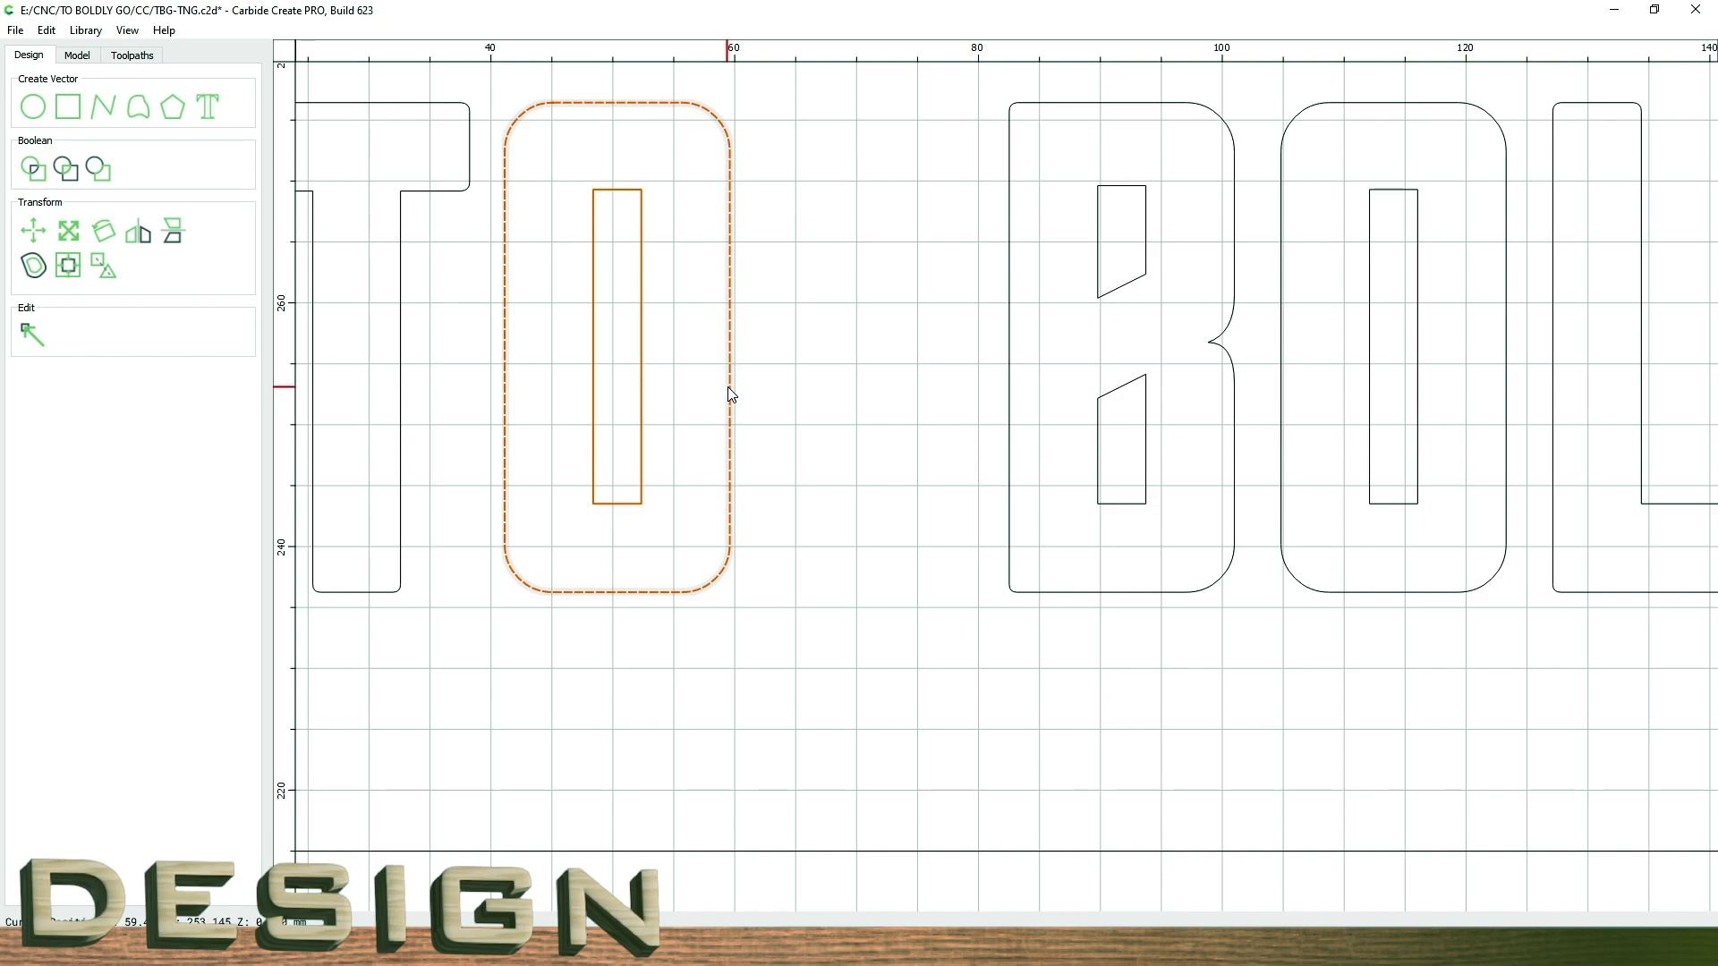
drag(728, 388, 755, 391)
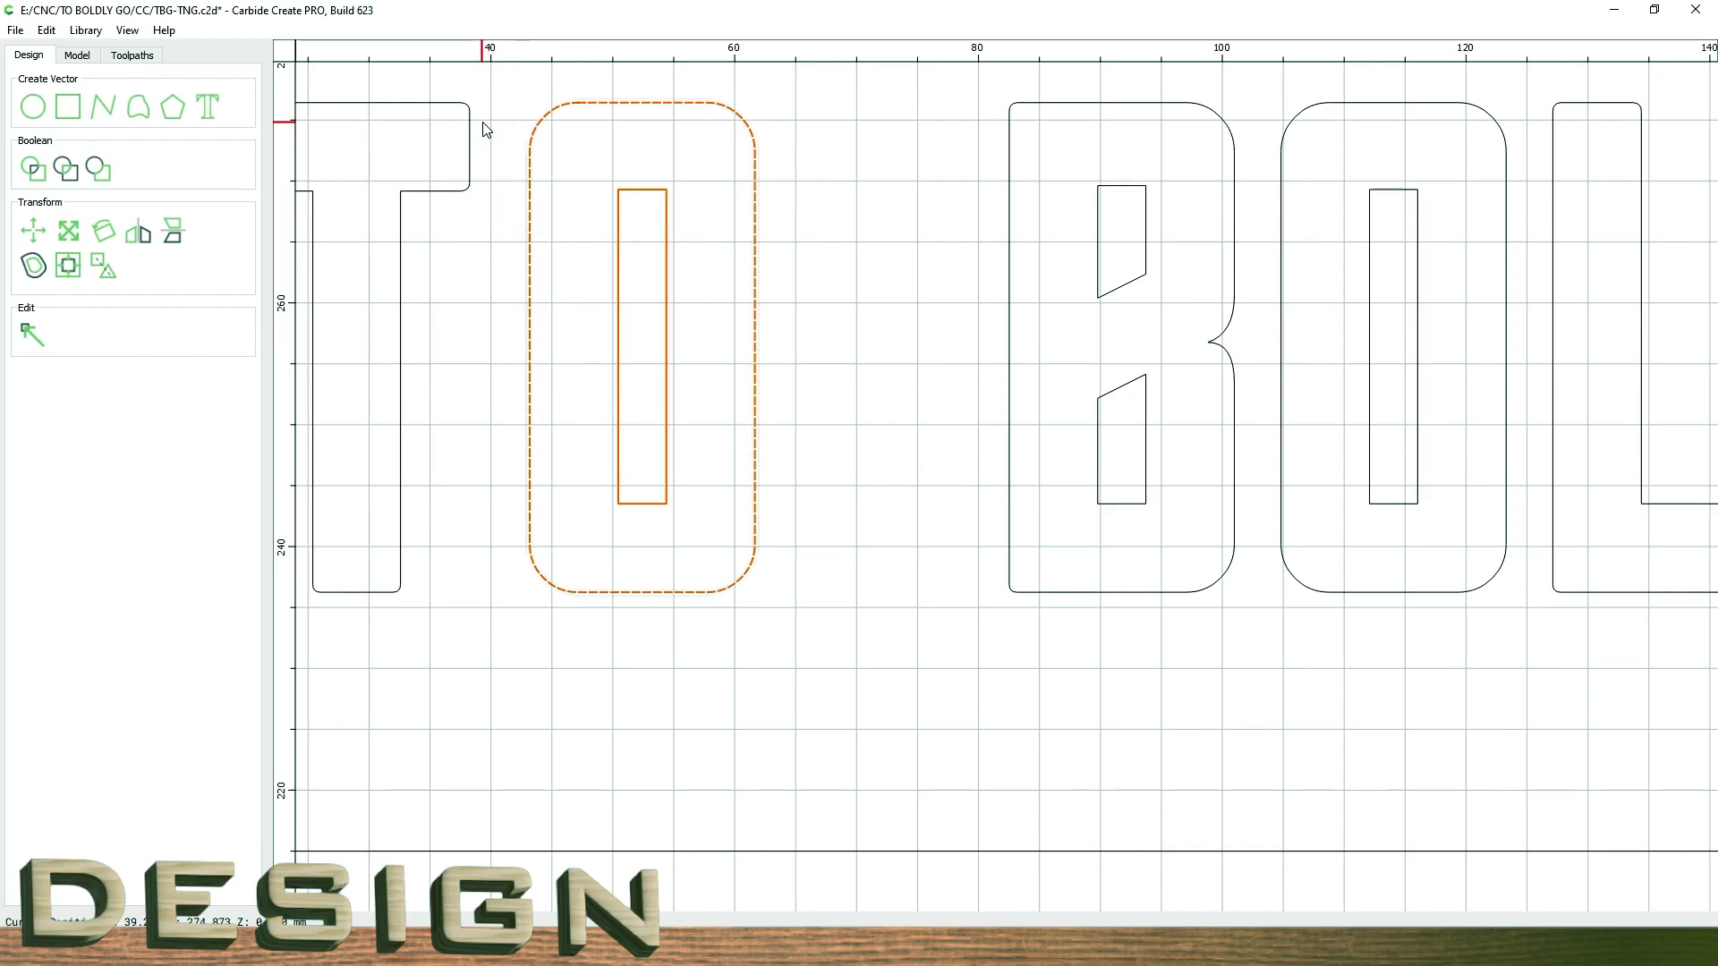
- Node-edit the letter Y, moving its inner notch nodes slightly downward
scroll(529, 430, down, 5)
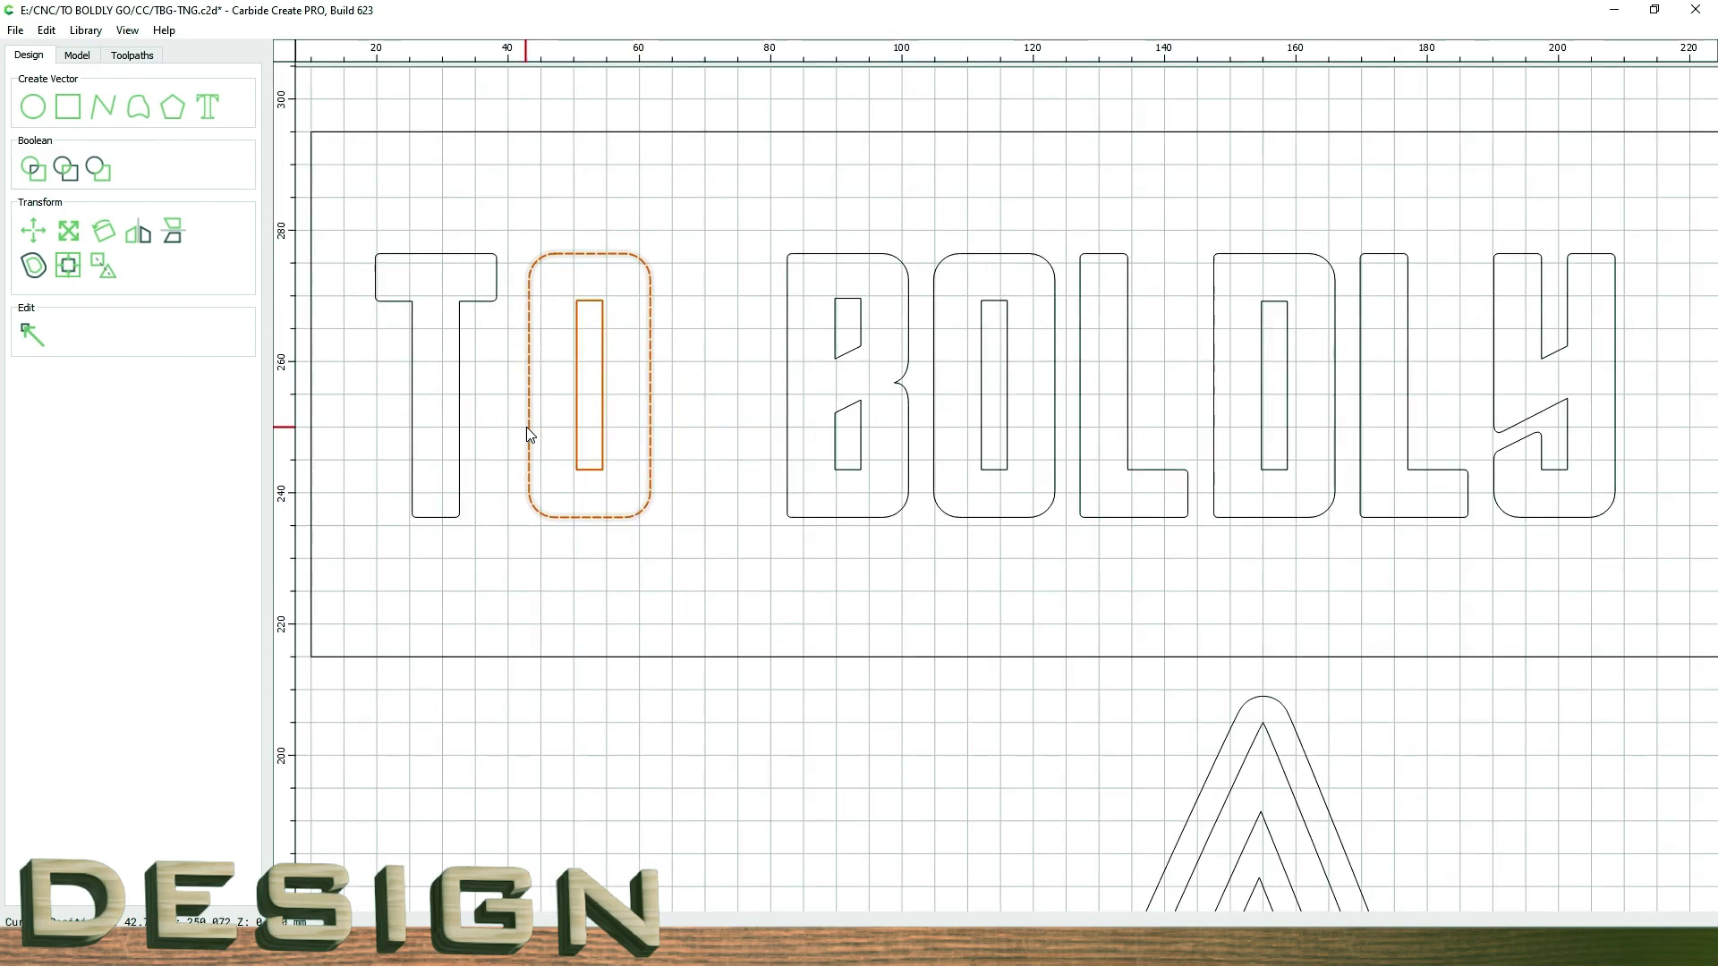
scroll(942, 457, up, 1)
middle_drag(941, 458, 414, 478)
scroll(841, 510, up, 5)
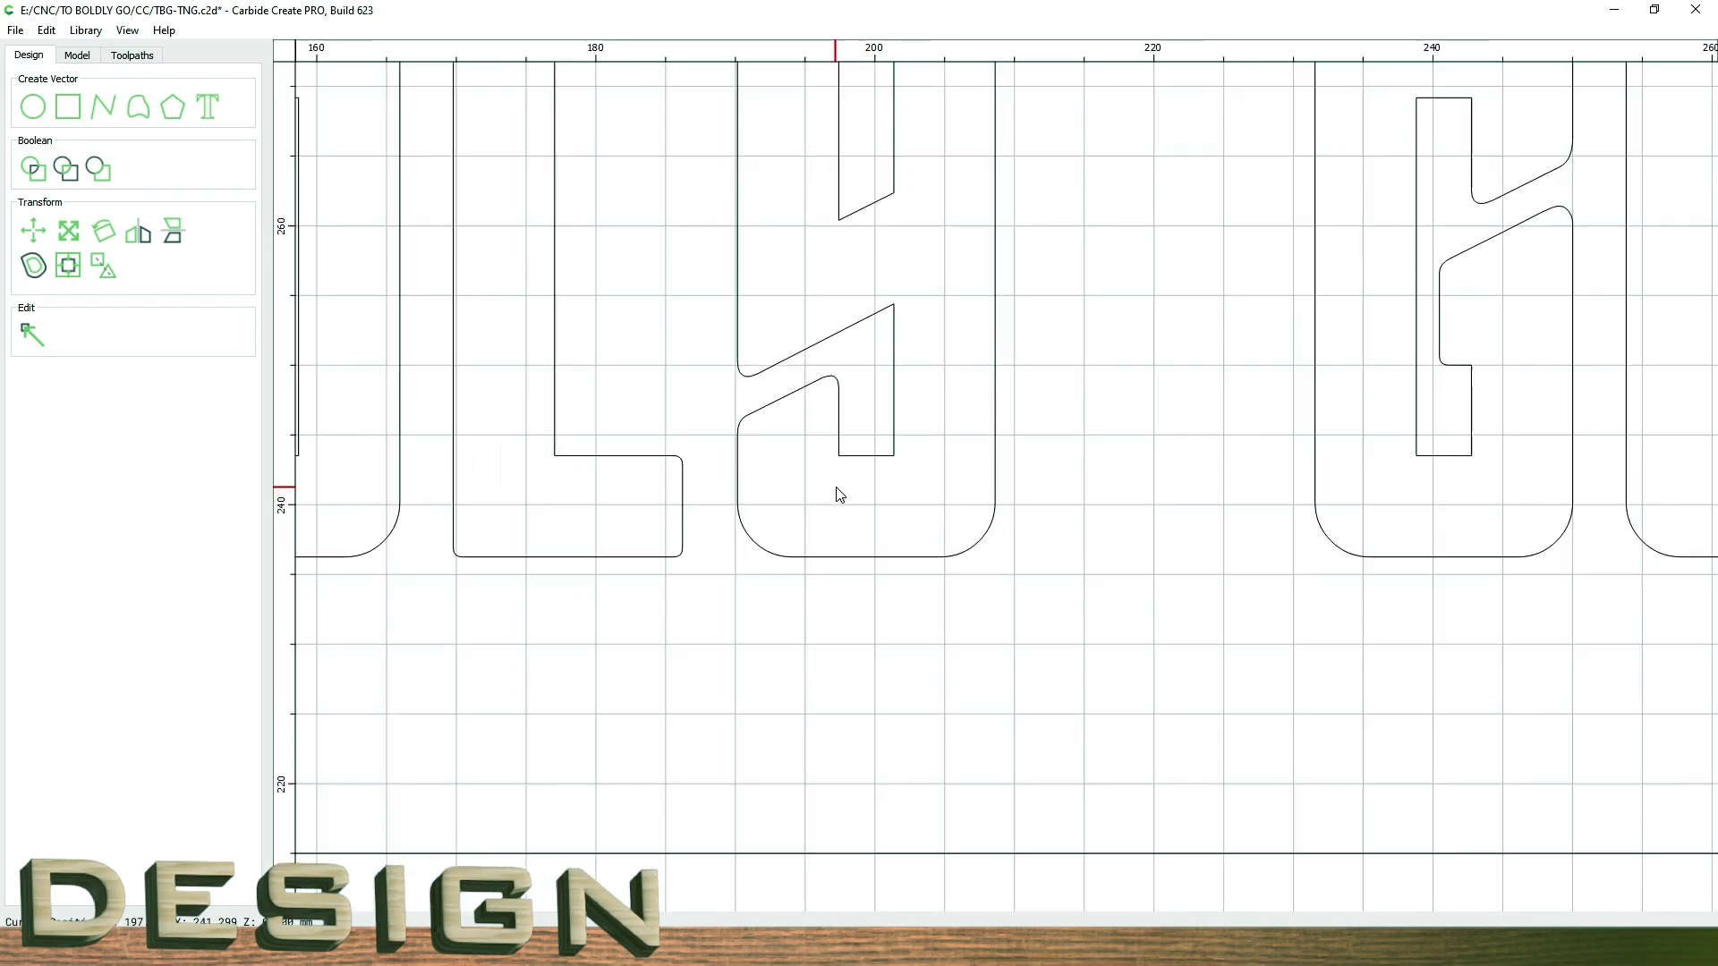
click(840, 436)
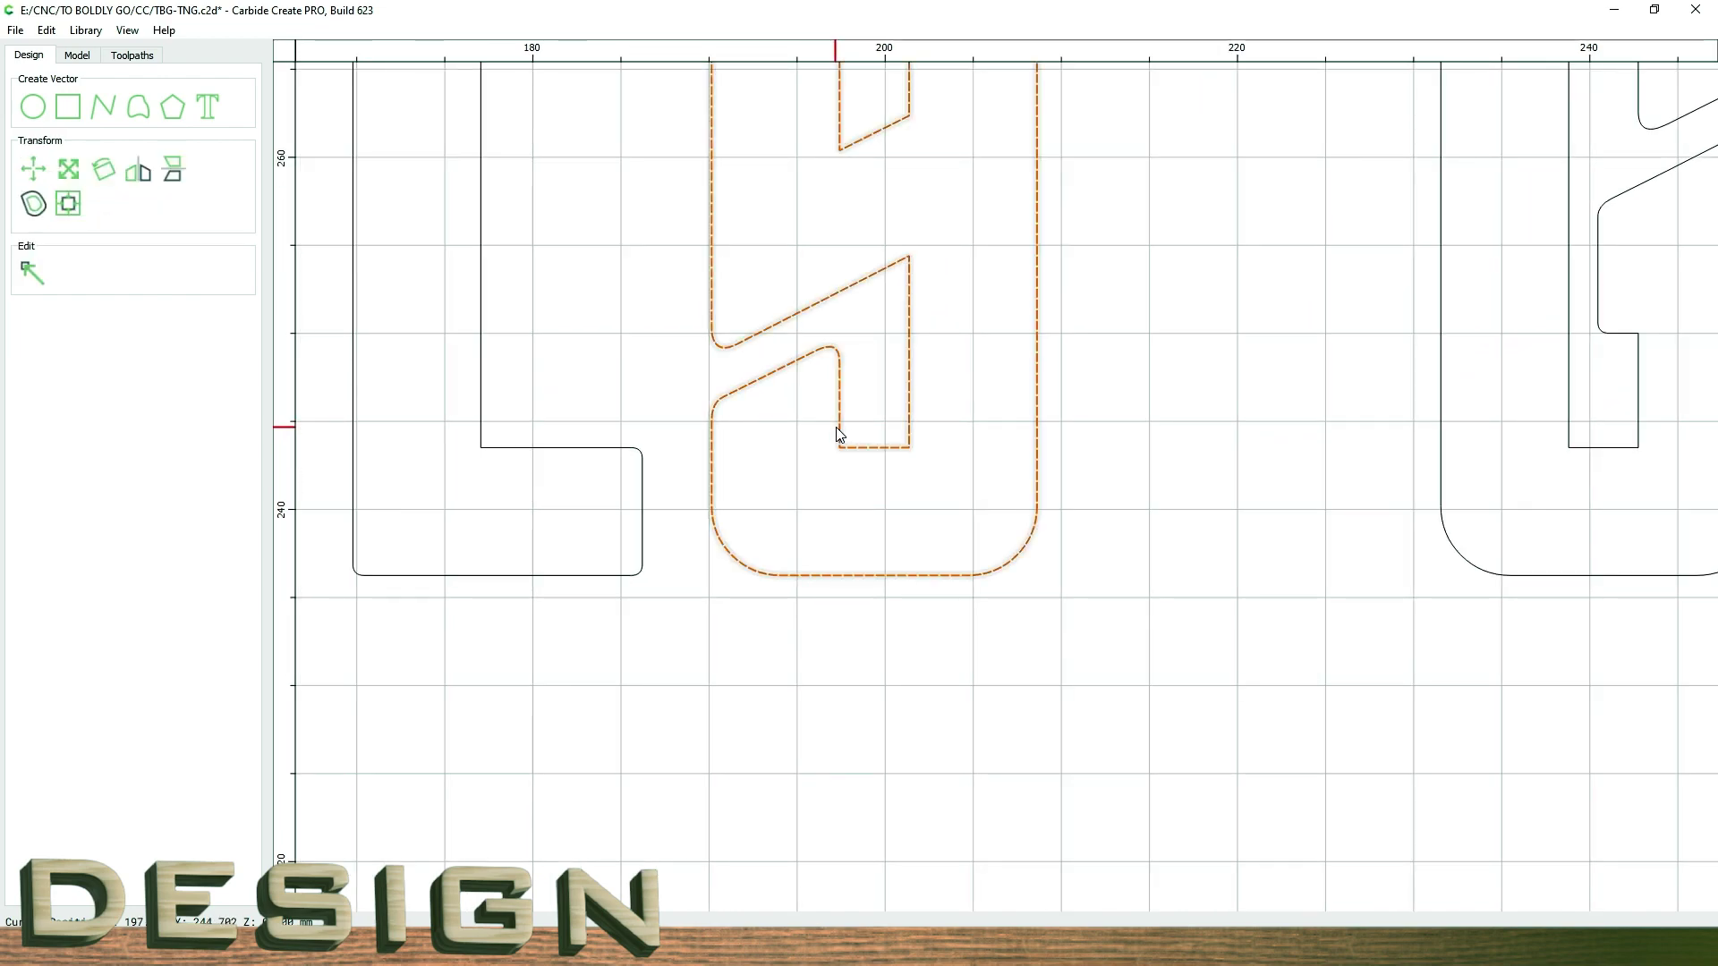
click(27, 267)
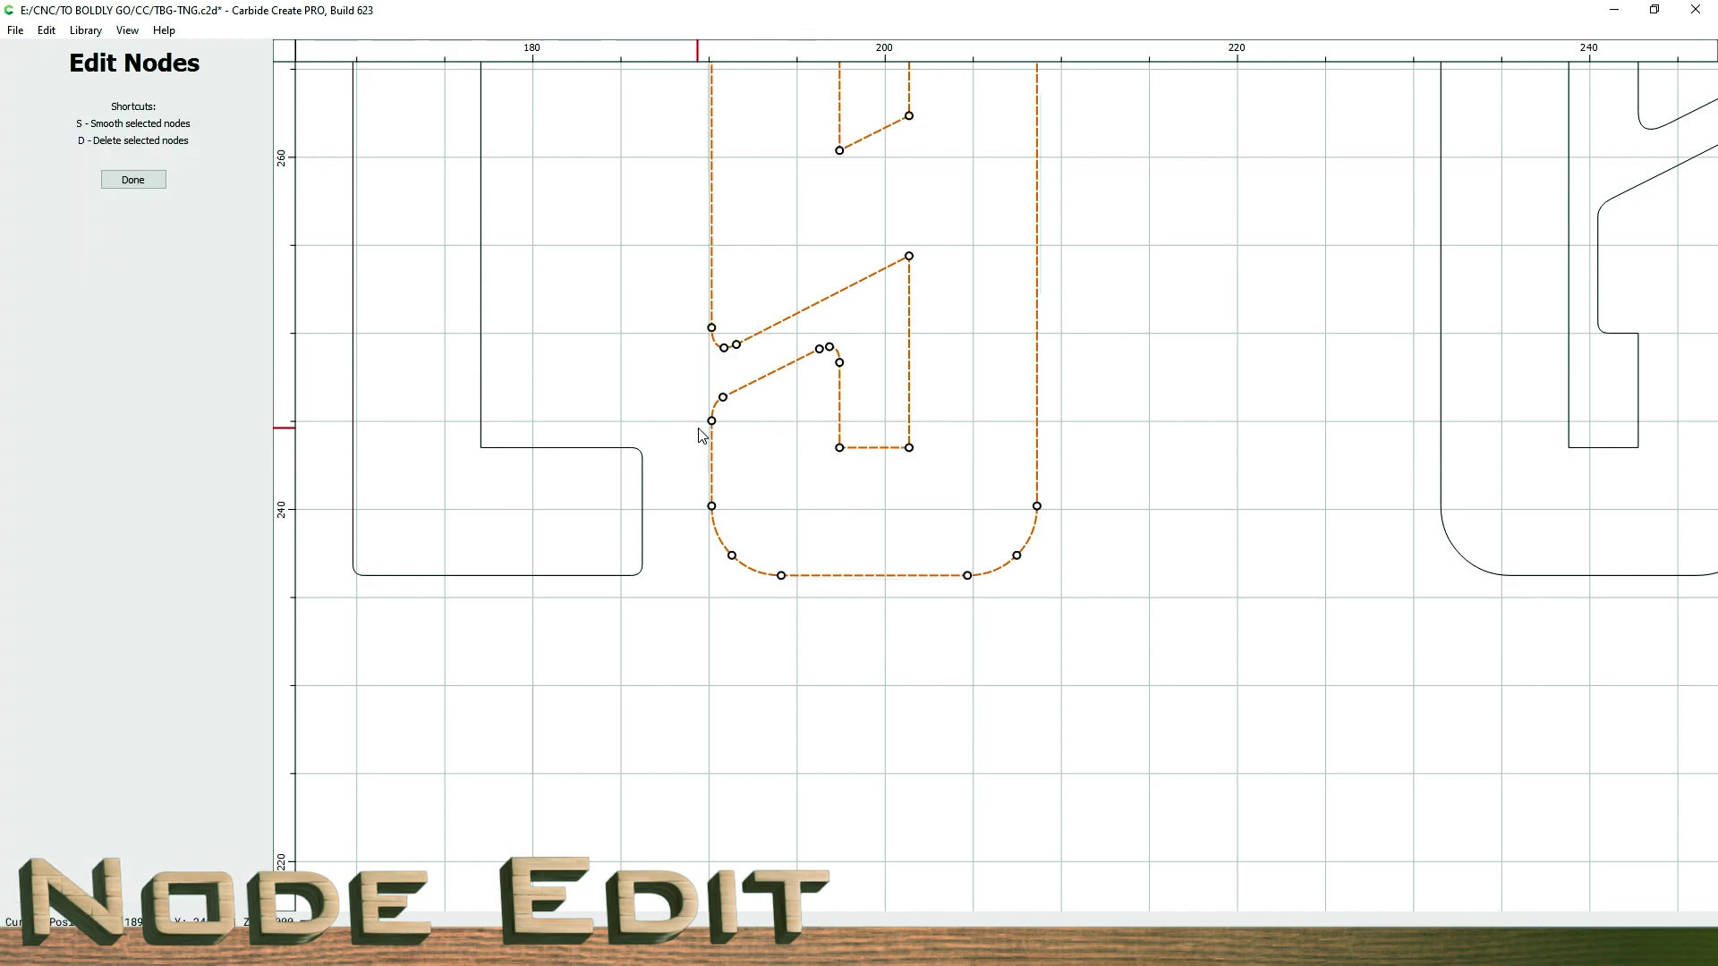
drag(692, 436, 742, 391)
drag(747, 399, 747, 399)
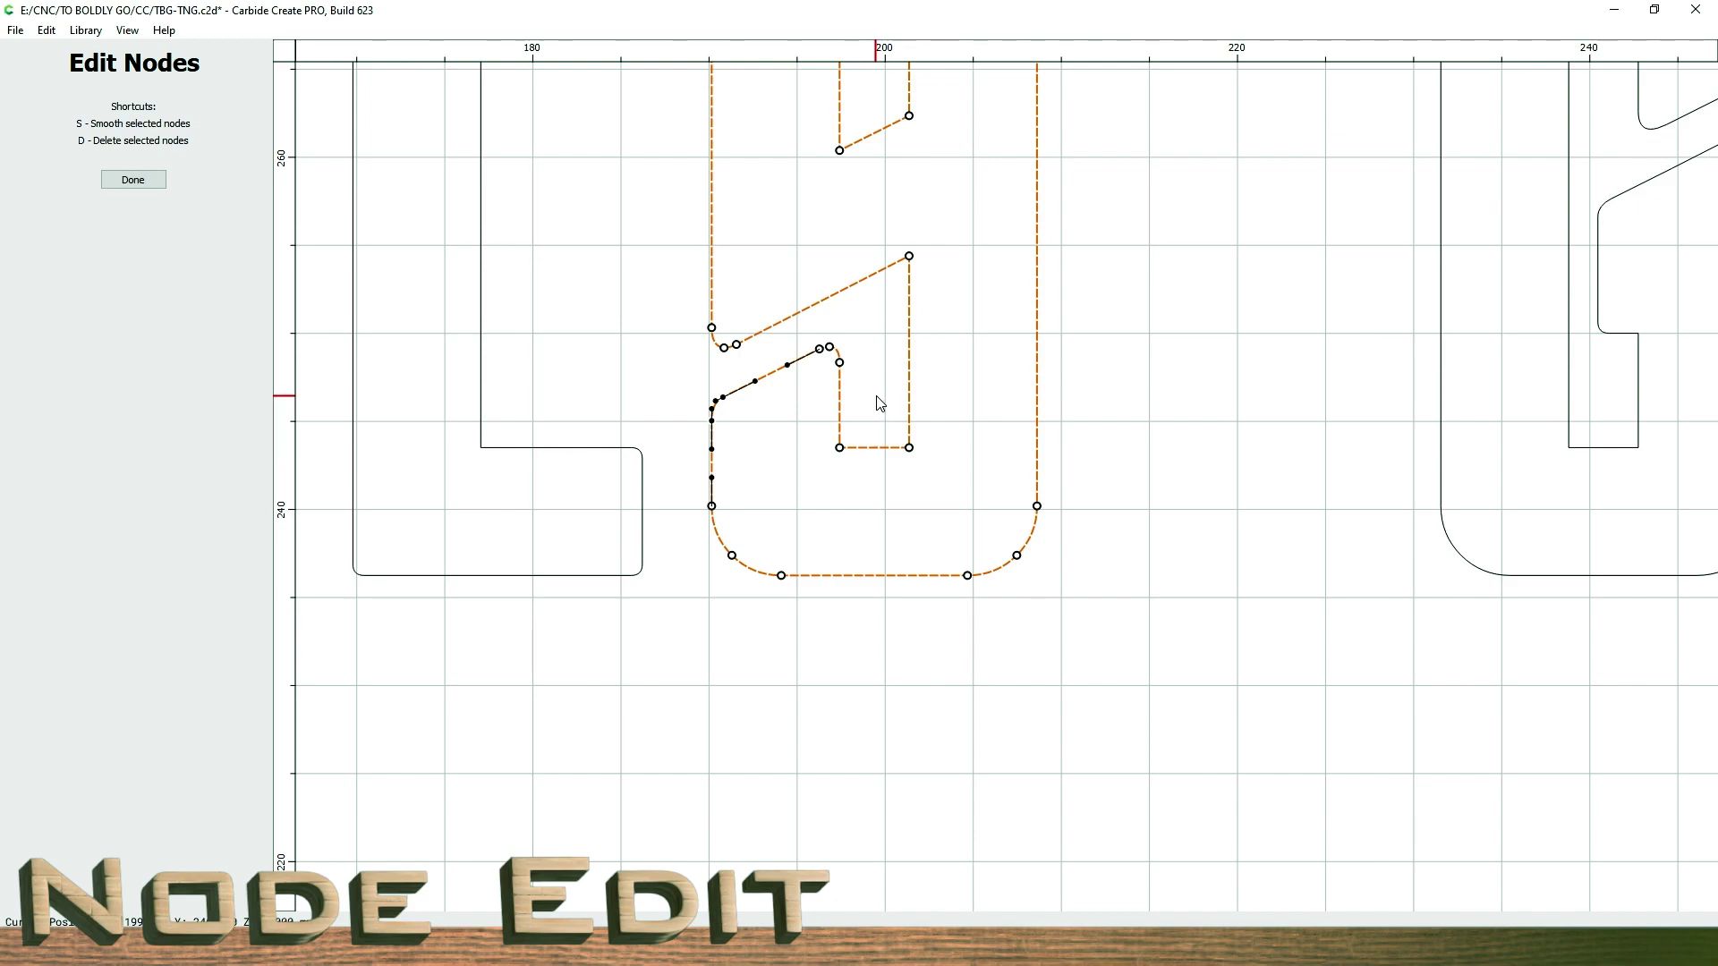
drag(876, 400, 810, 341)
drag(840, 361, 873, 447)
scroll(874, 510, down, 2)
click(866, 528)
scroll(1151, 362, down, 2)
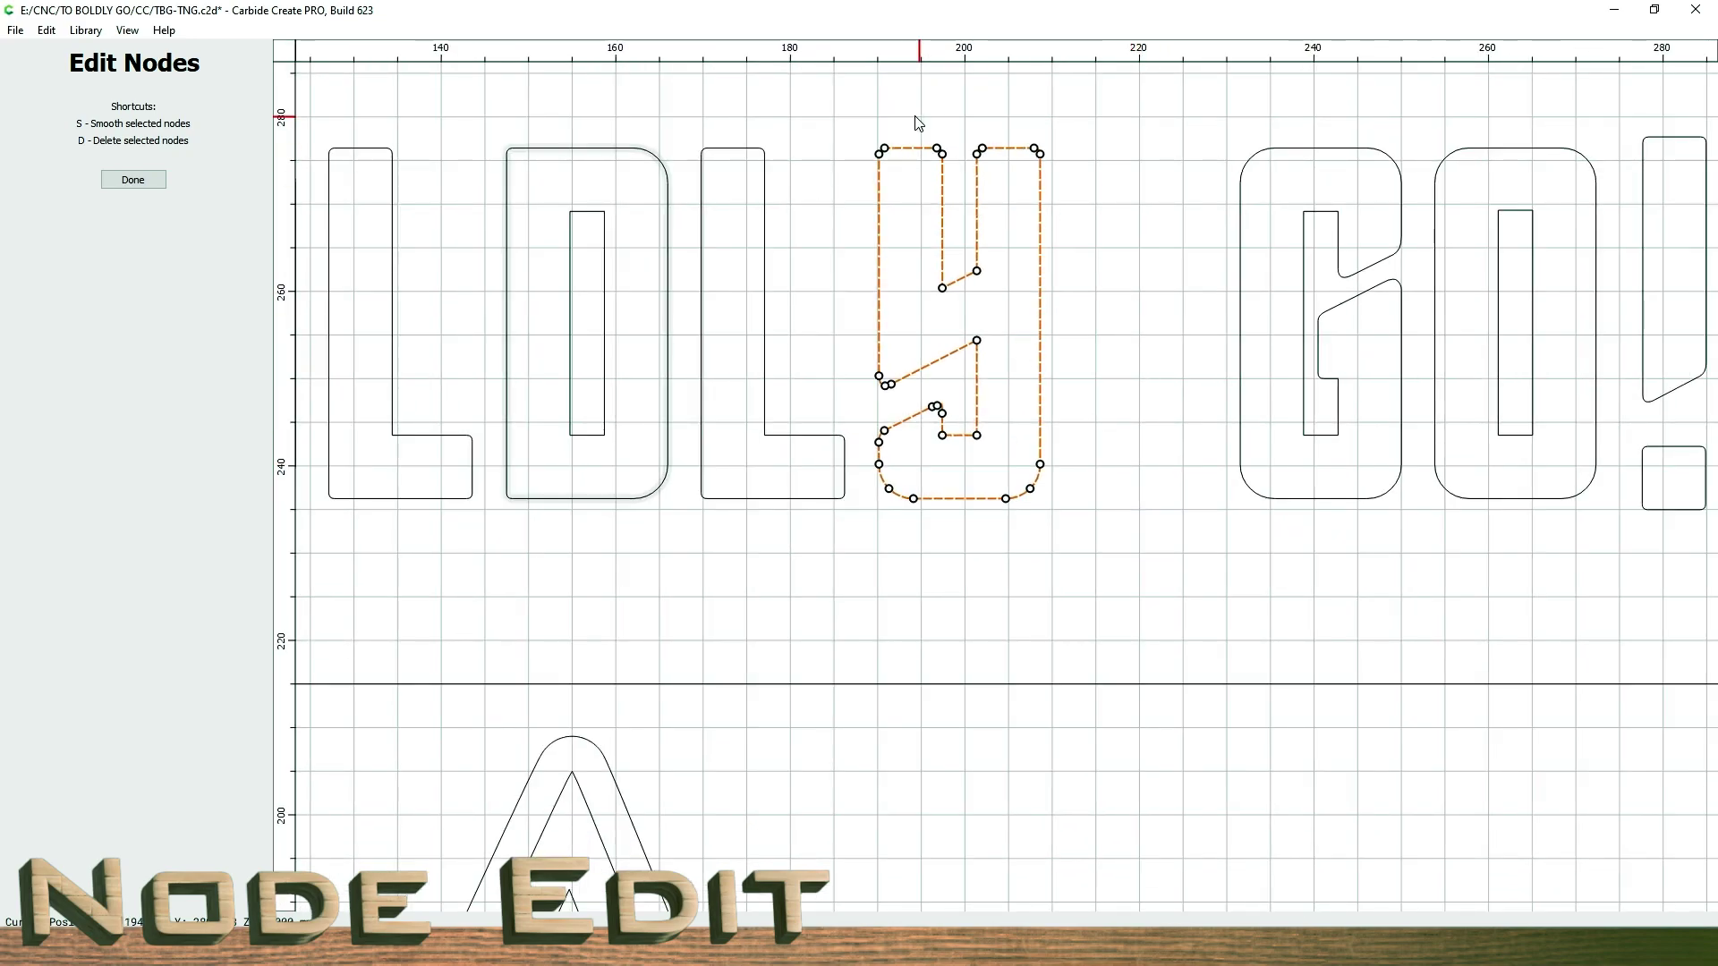
key(Escape)
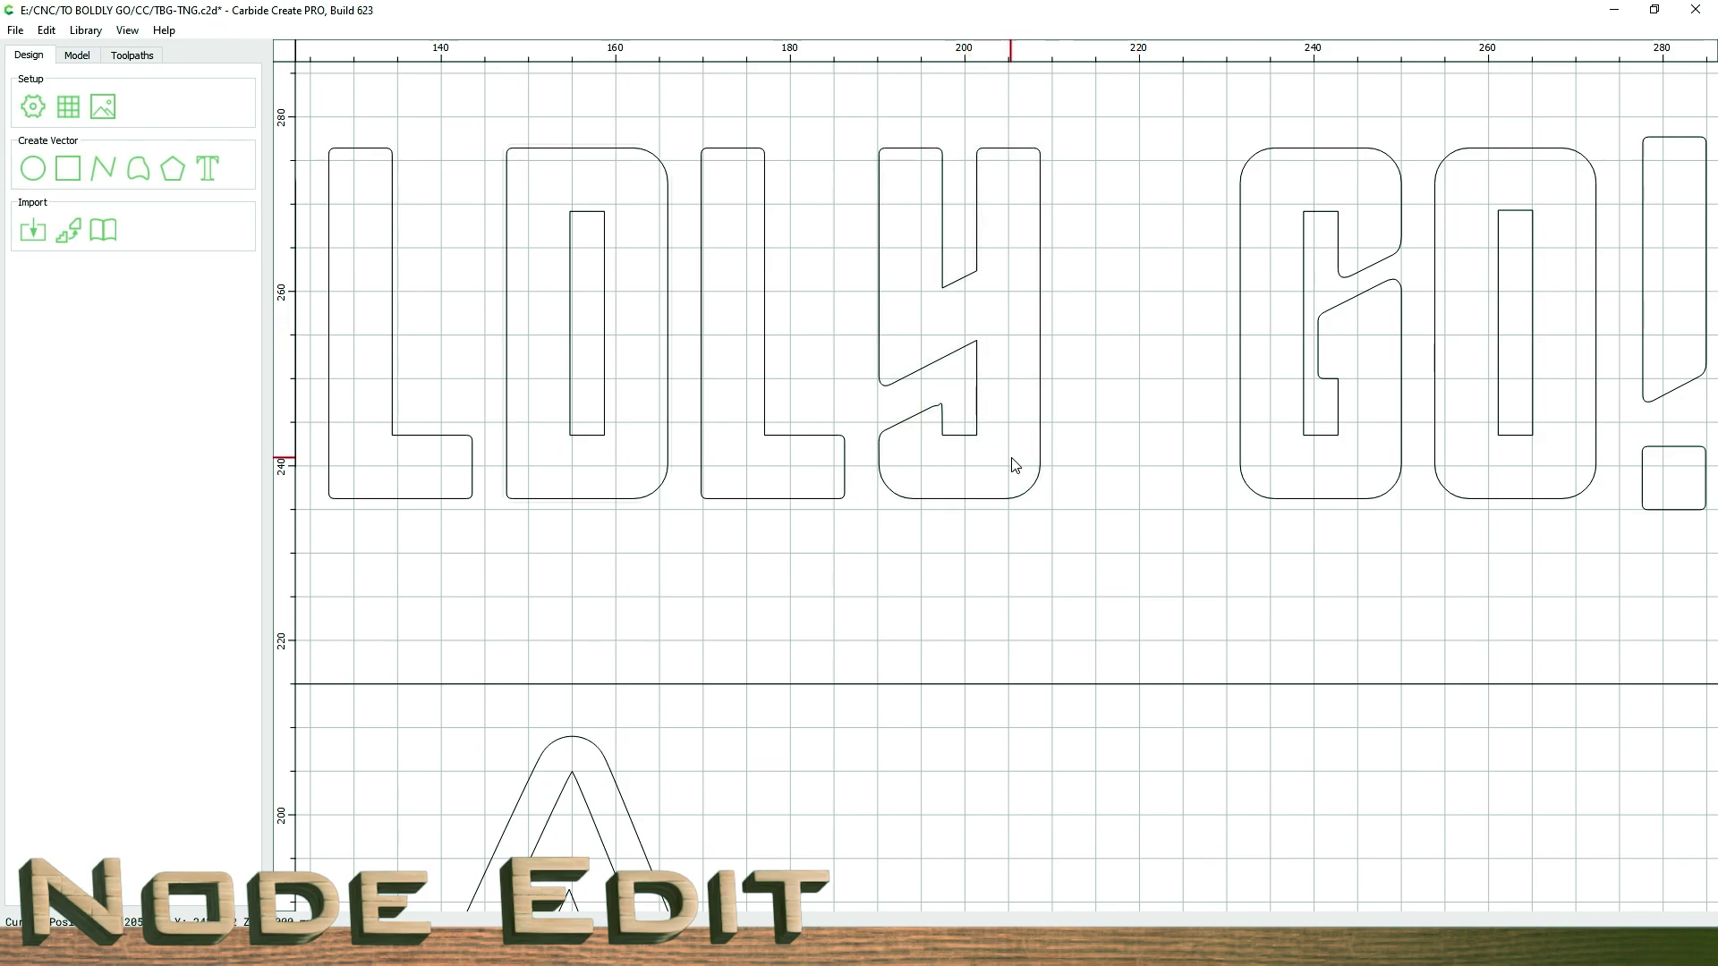
- Reshape the Y's notch tip by pulling its node's curve handles into a rounded bend
scroll(984, 429, up, 6)
click(966, 414)
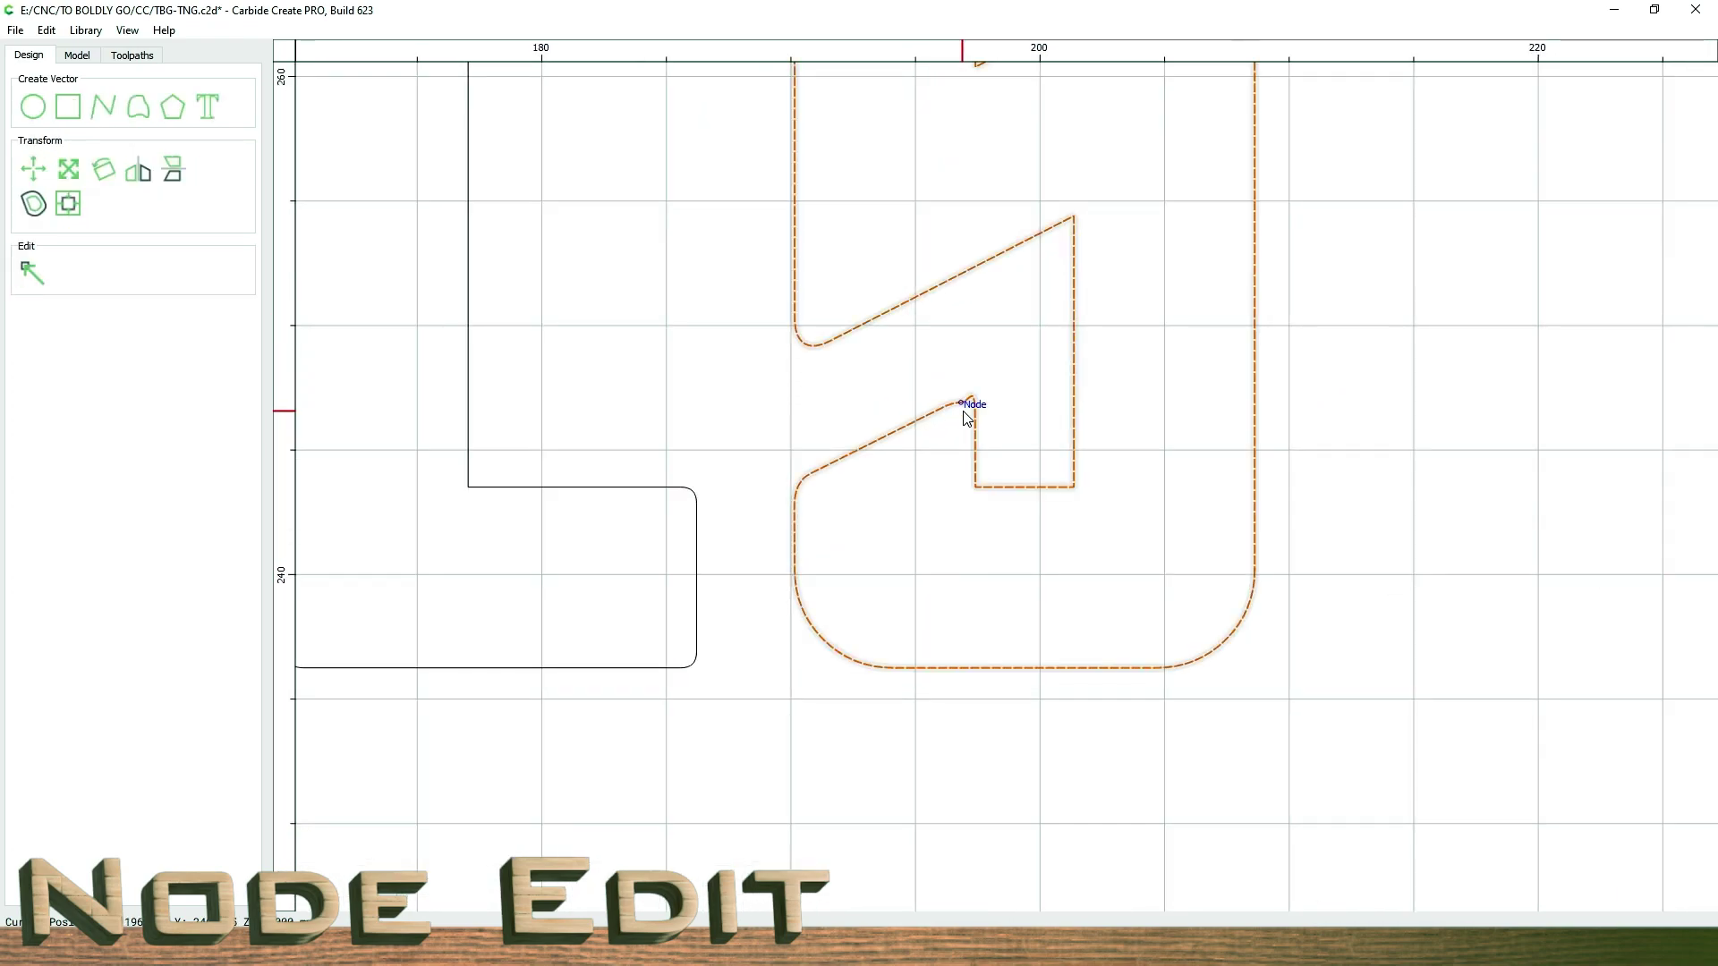
click(30, 273)
scroll(971, 403, up, 4)
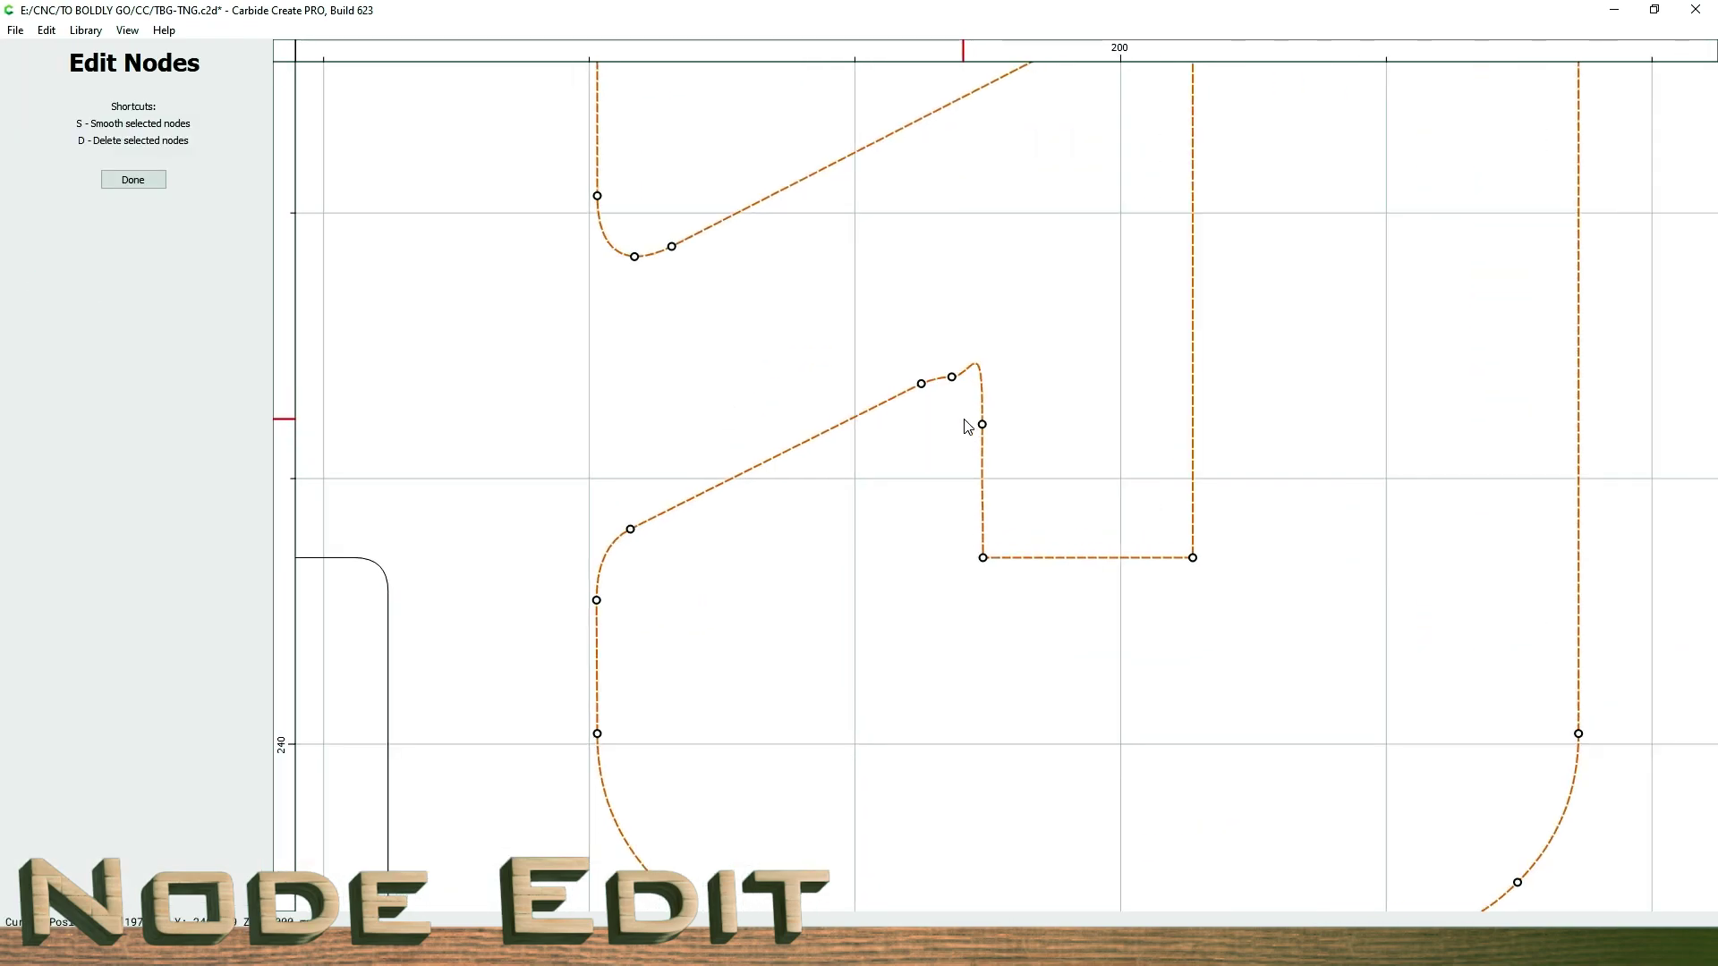
click(954, 378)
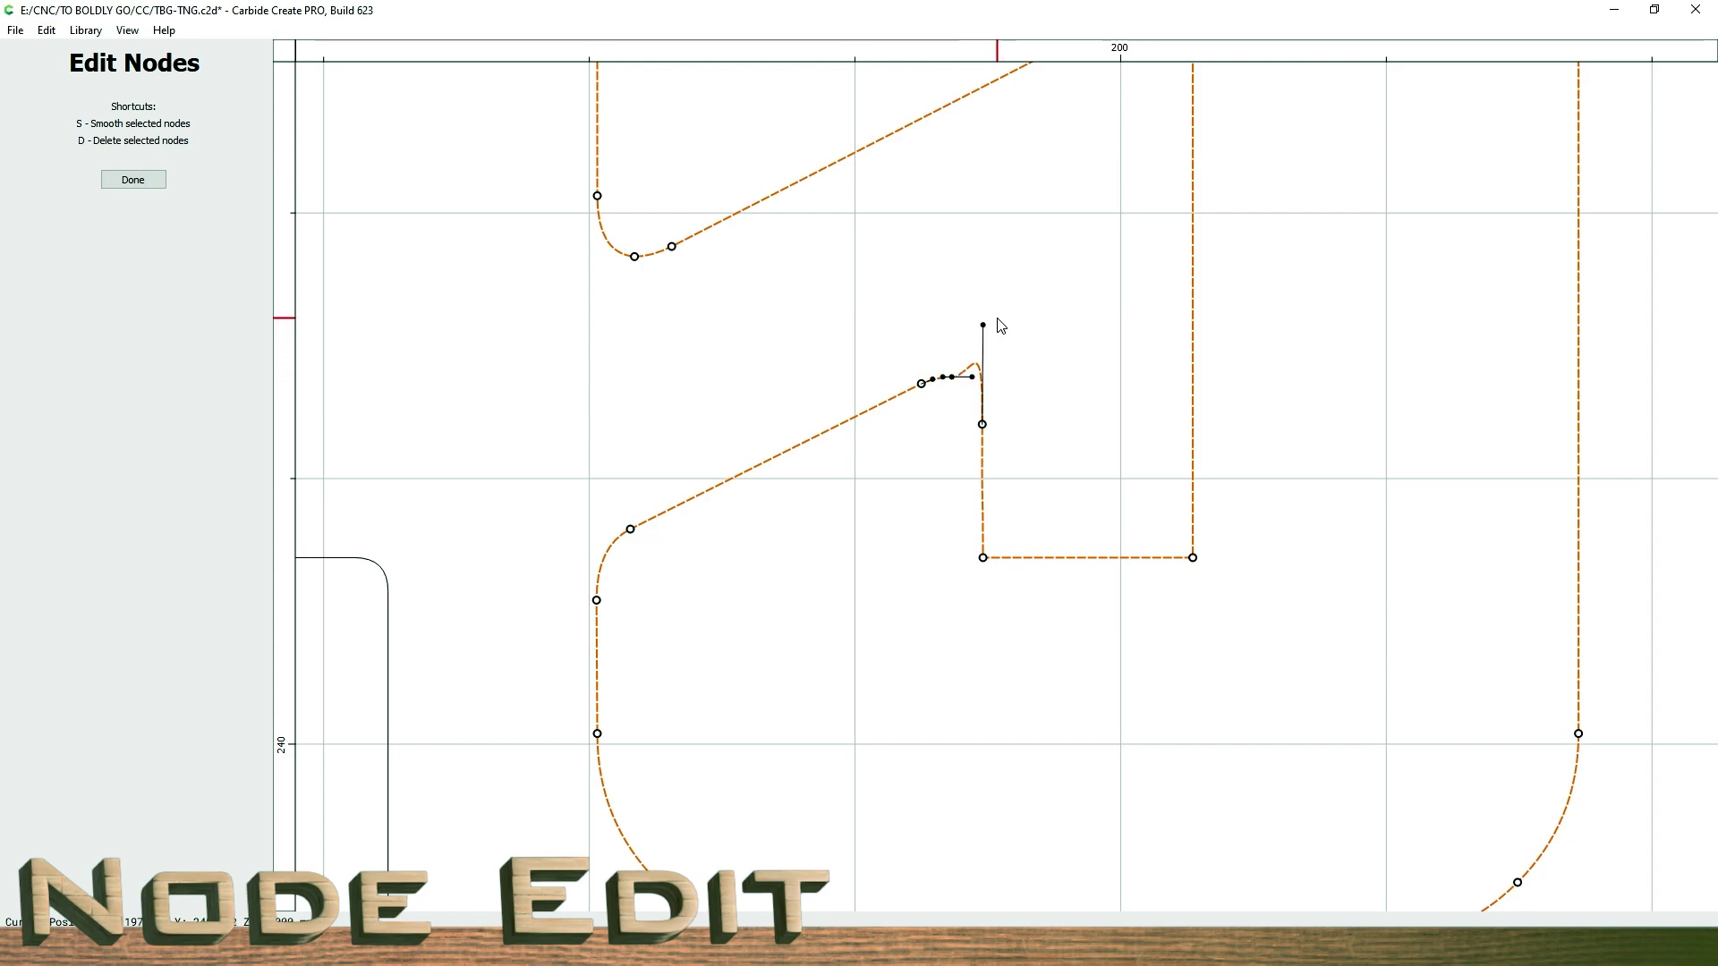
drag(983, 323, 953, 367)
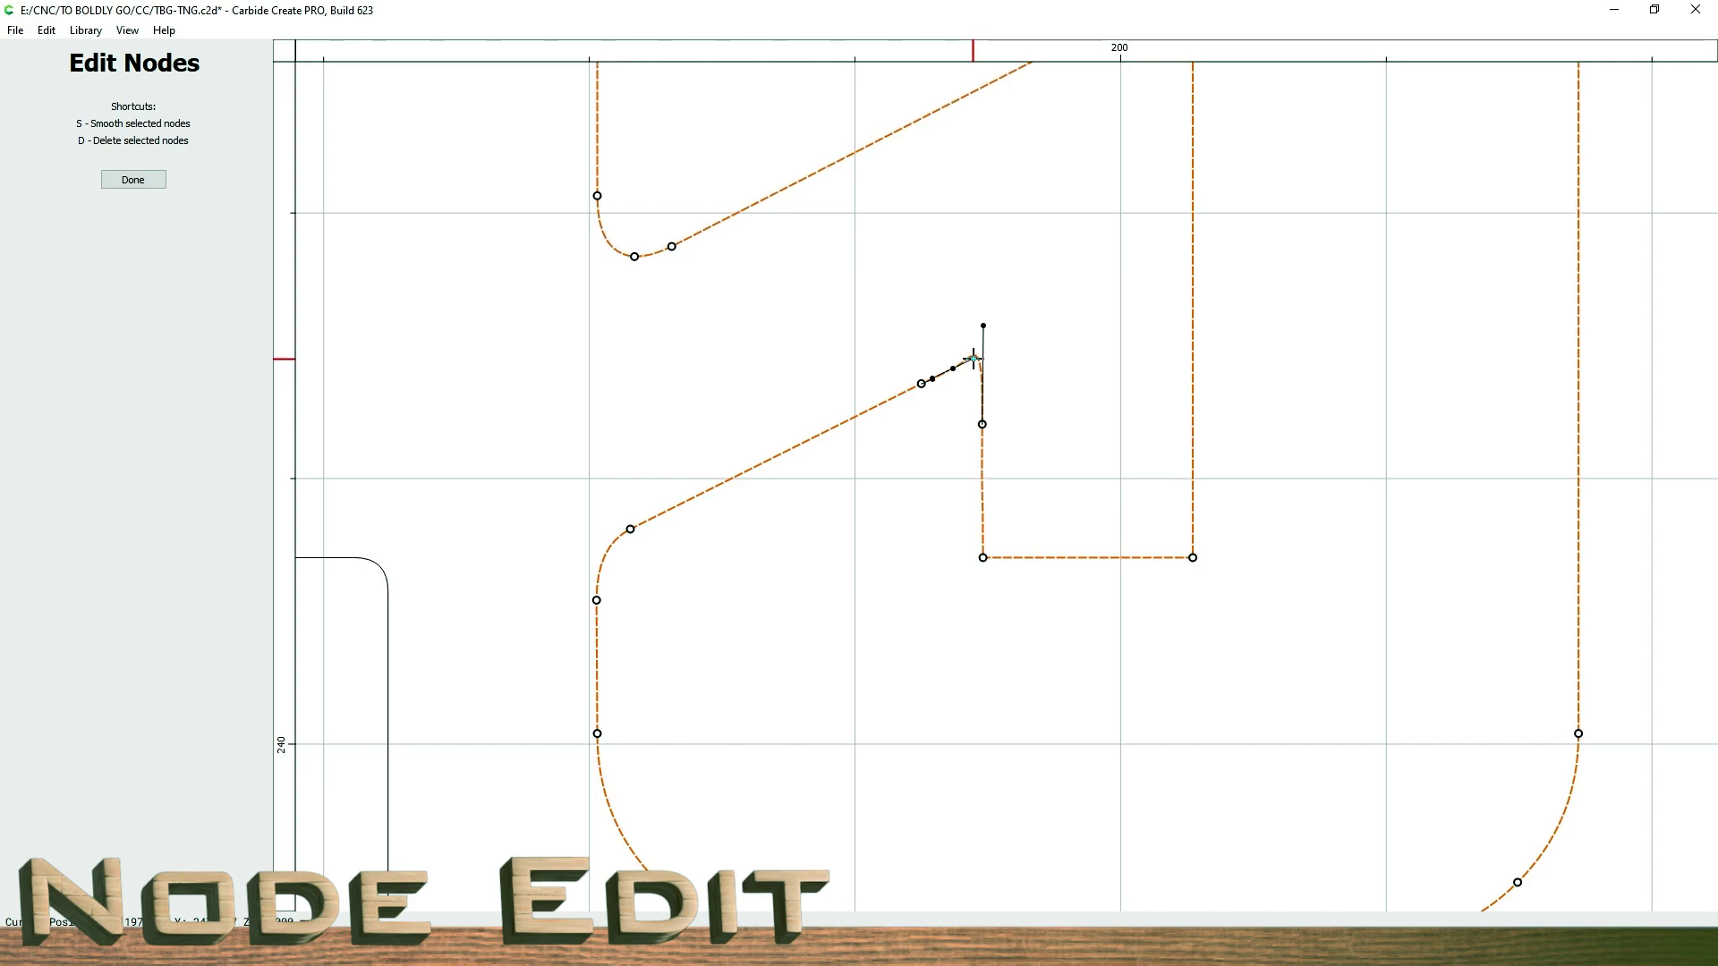
drag(983, 327, 983, 331)
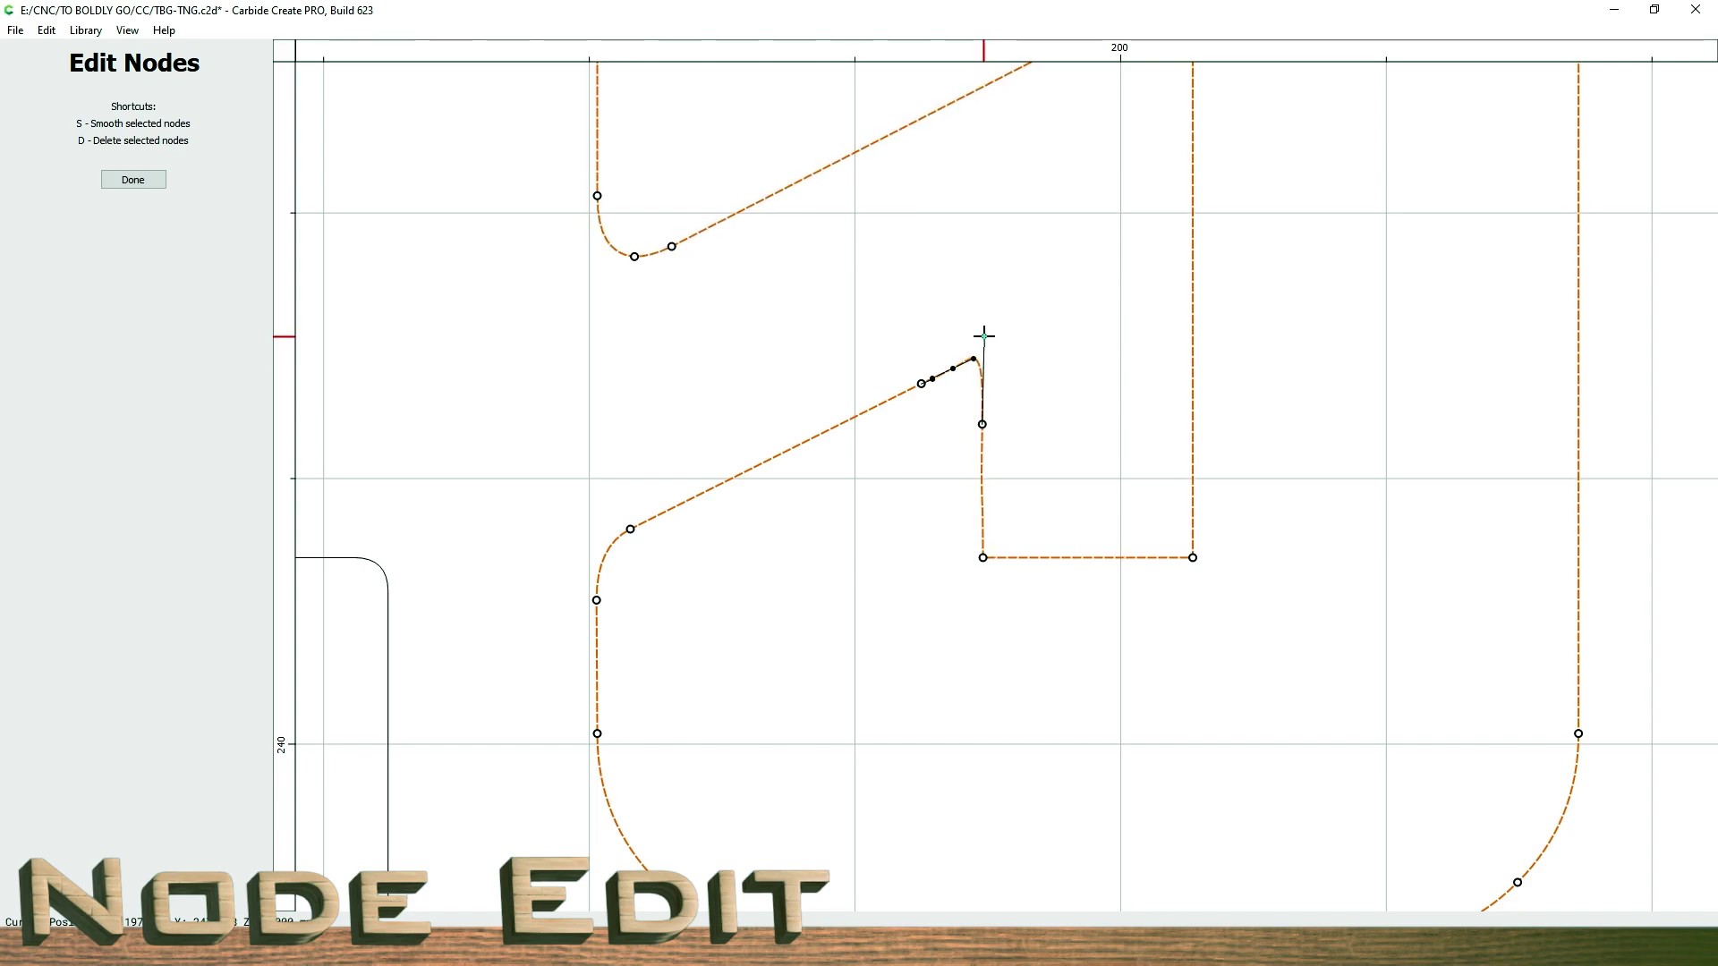
click(1043, 423)
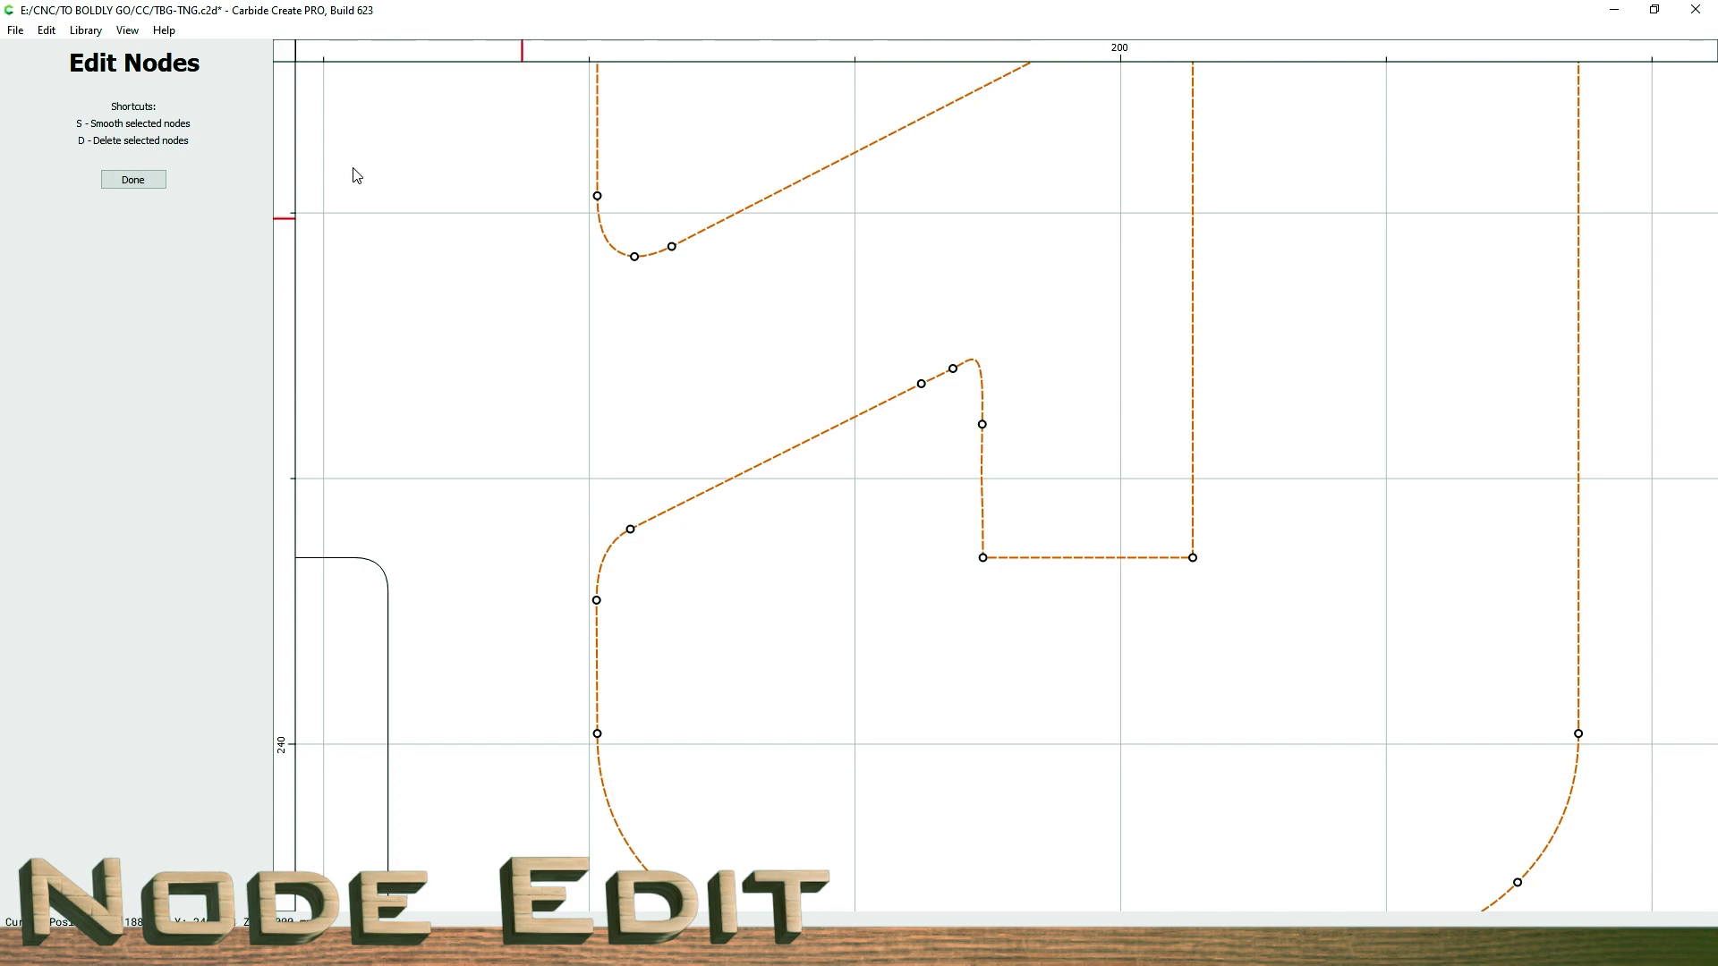
- Close the Y's node editing and bring the letters G and O into view
click(134, 180)
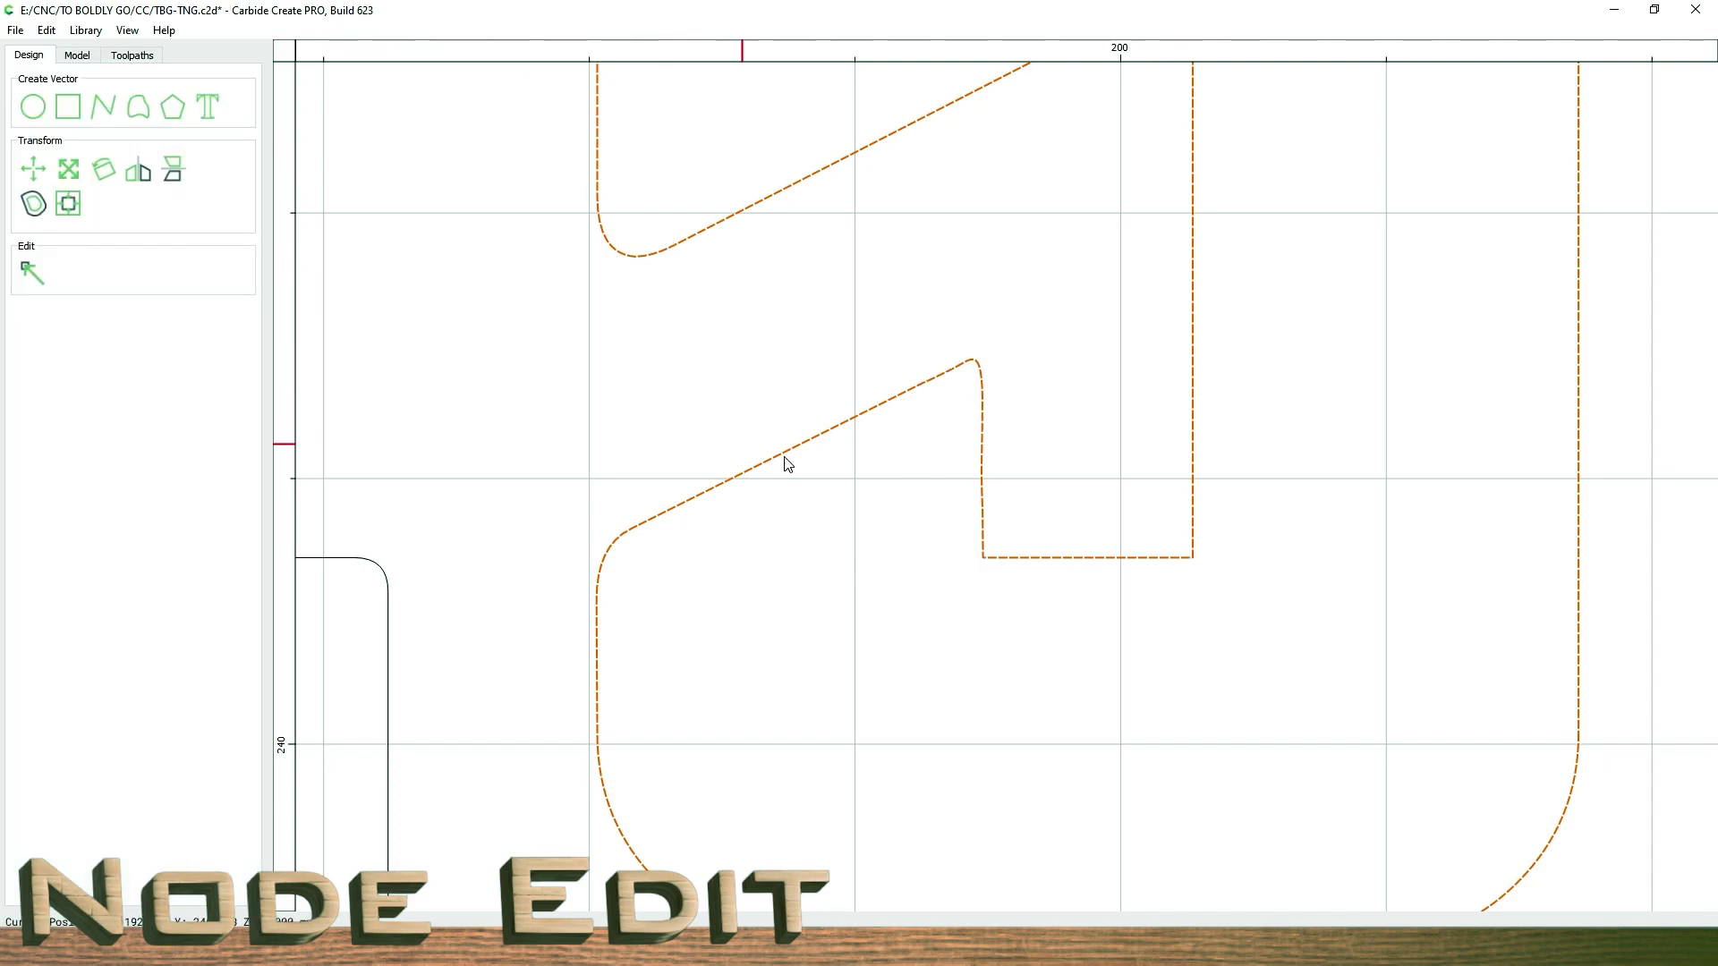
scroll(801, 458, down, 6)
right_drag(954, 397, 518, 372)
scroll(575, 411, up, 3)
scroll(609, 411, up, 1)
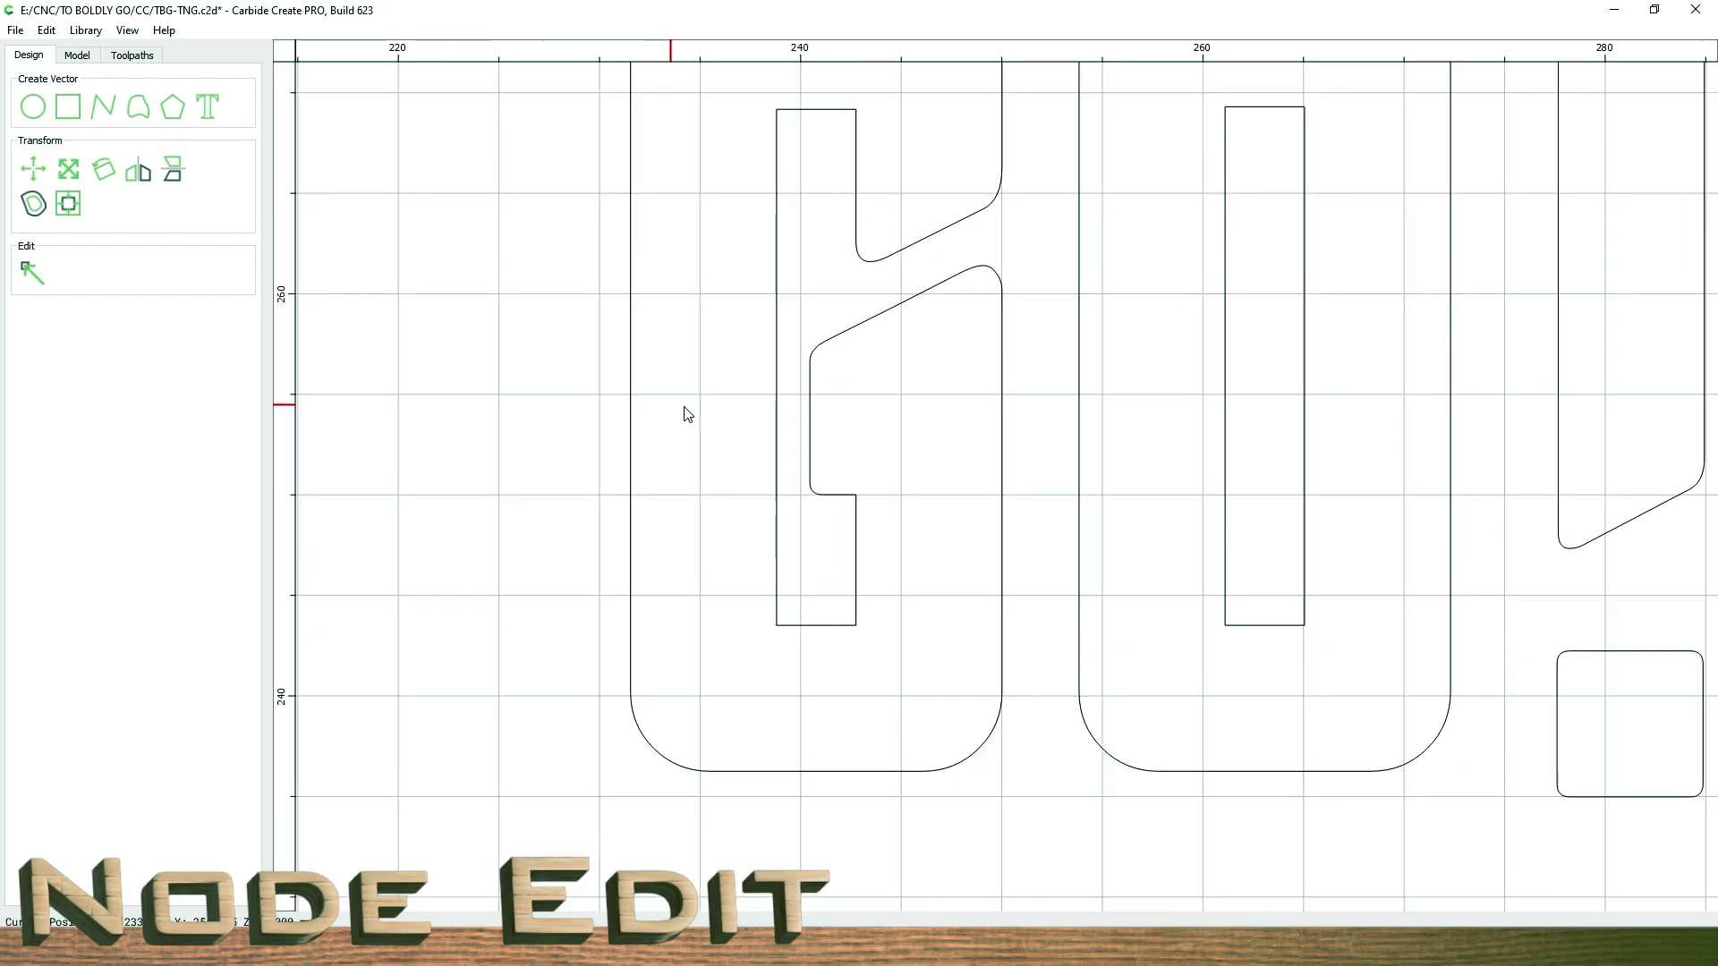
scroll(797, 379, up, 1)
scroll(875, 374, up, 1)
- Node-edit the G, raising the lower nodes of its upper curve, then finish editing
click(875, 374)
click(33, 273)
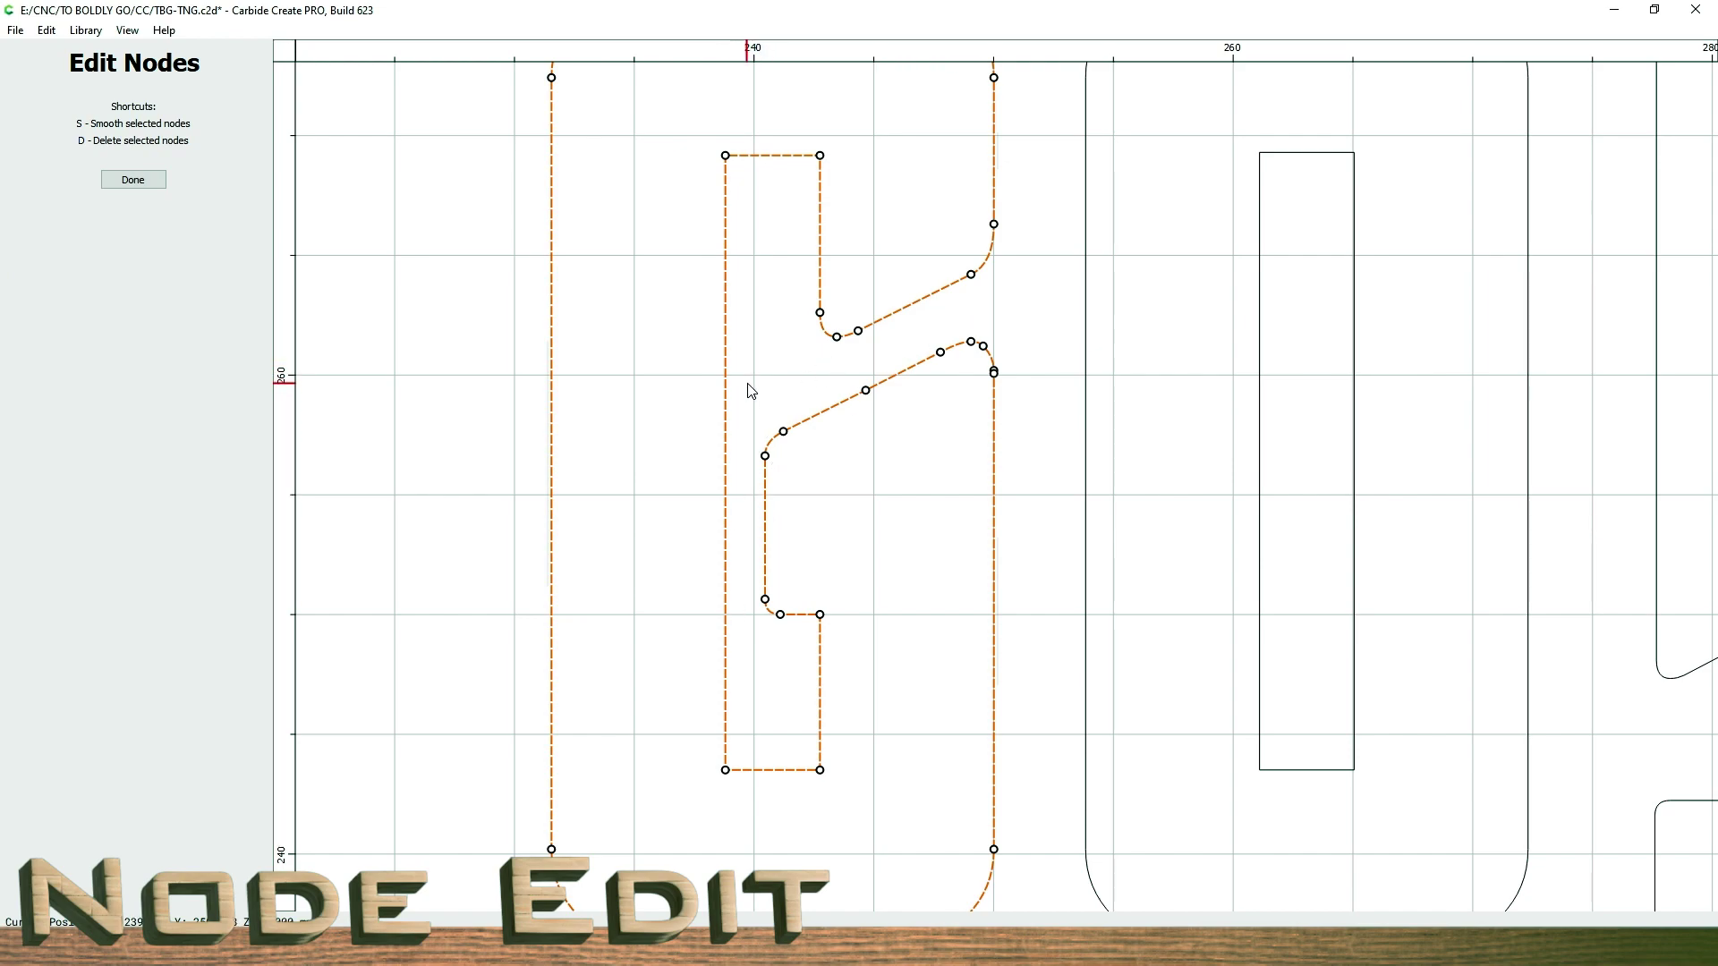
drag(749, 400, 866, 767)
drag(1045, 435, 864, 411)
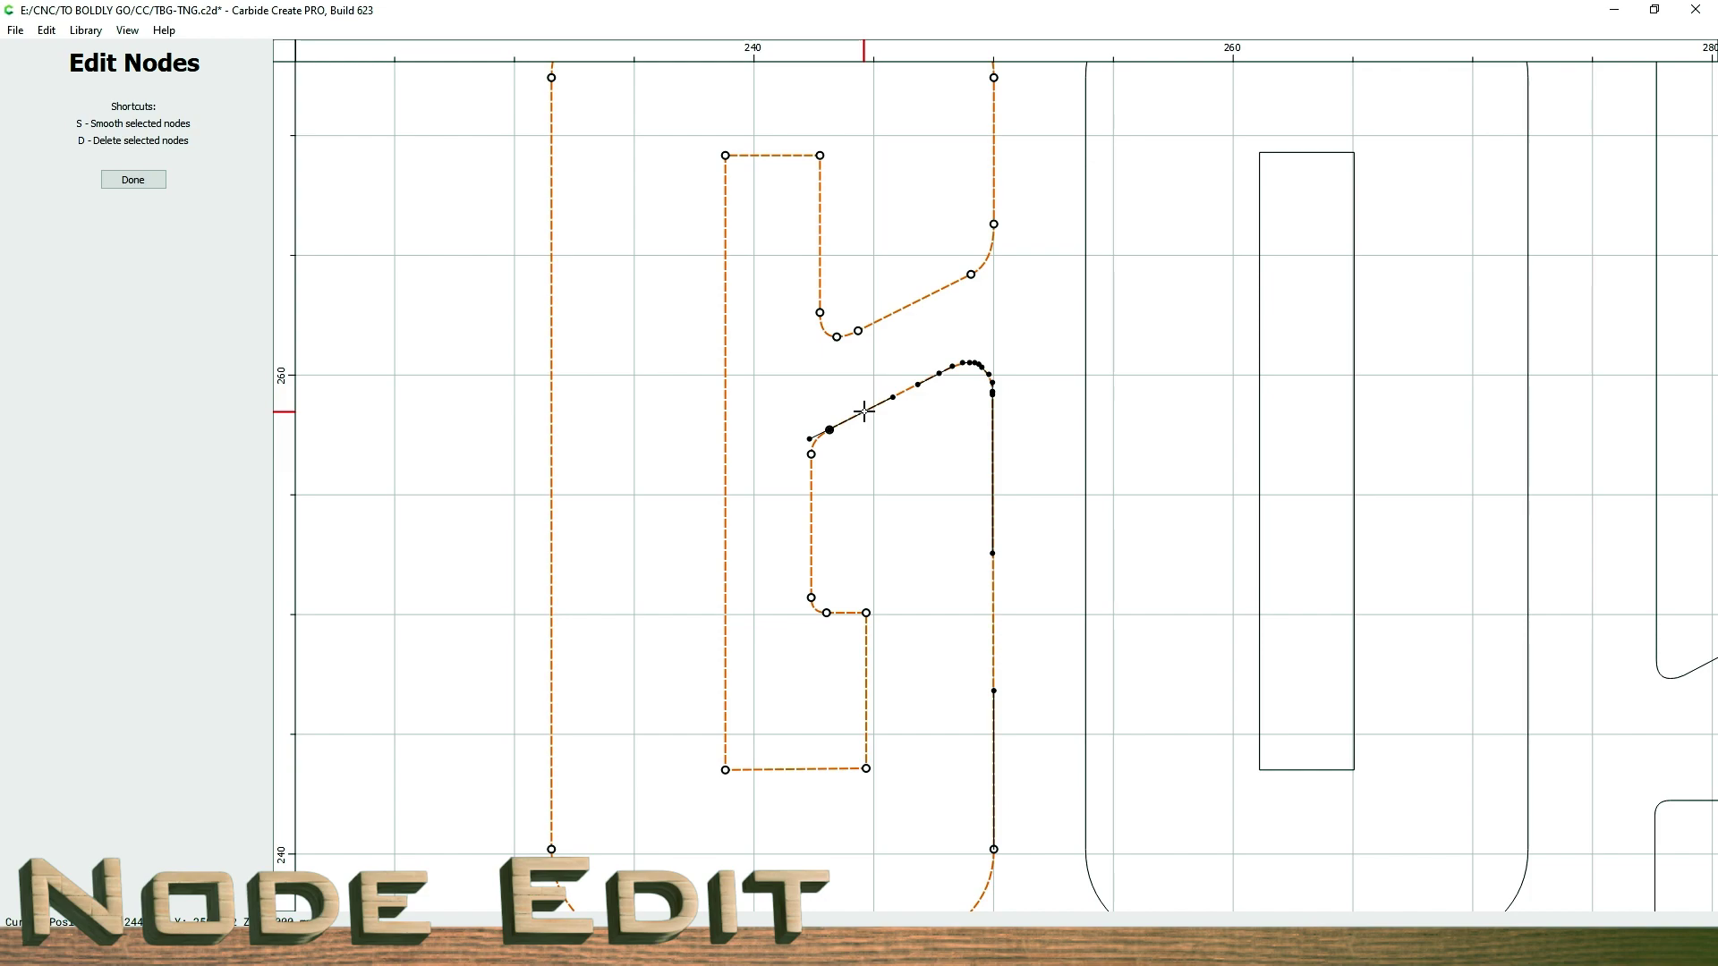
drag(786, 259, 981, 345)
drag(993, 224, 991, 201)
click(1028, 272)
scroll(1035, 371, down, 3)
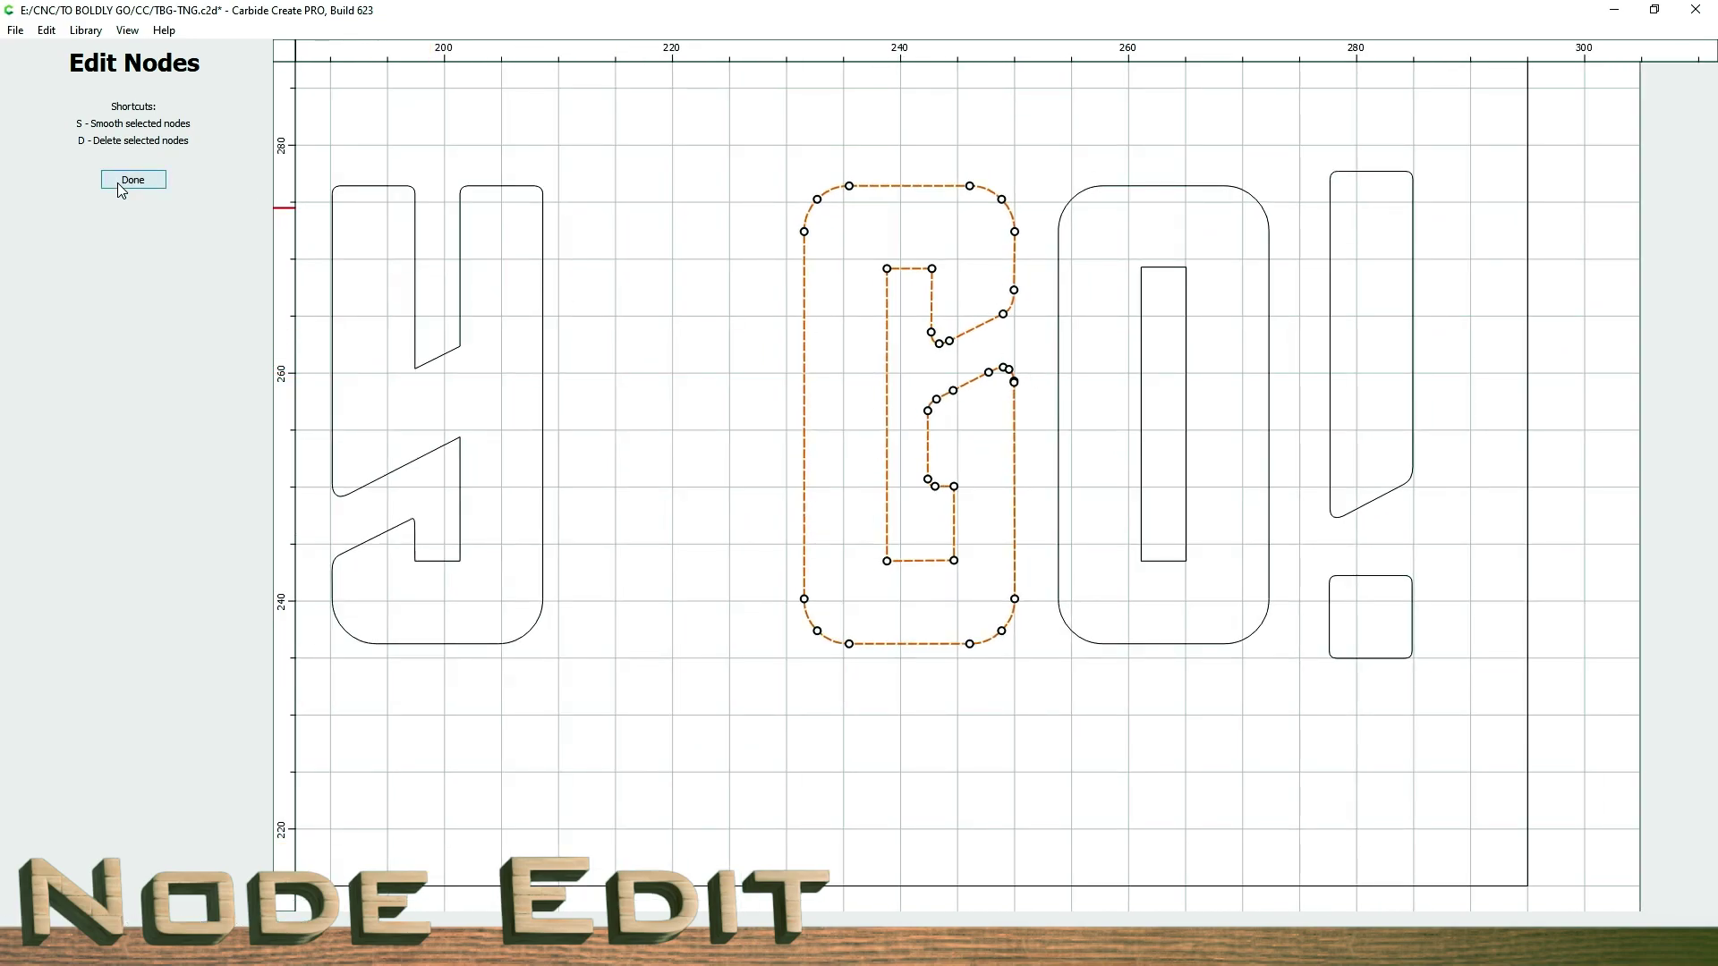
click(122, 183)
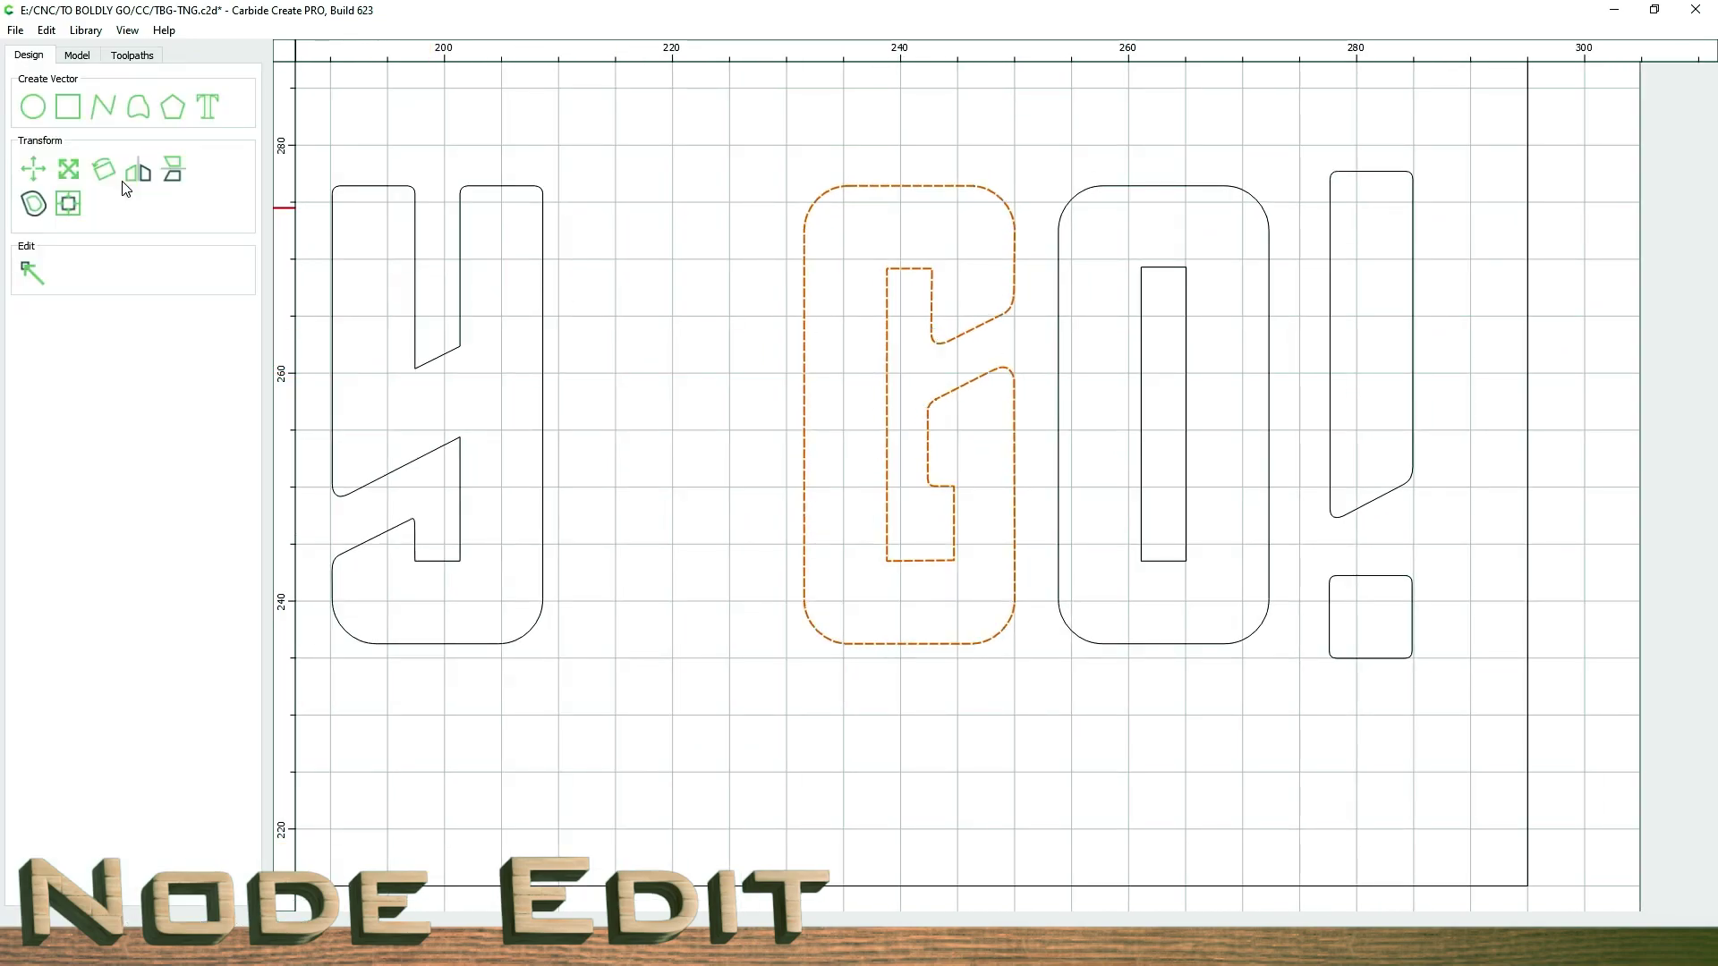
- Zoom and pan across Pocket Toolpath 7 to check its passes over the whole TO BOLDLY GO! lettering
click(133, 56)
scroll(764, 476, down, 1)
scroll(765, 476, down, 1)
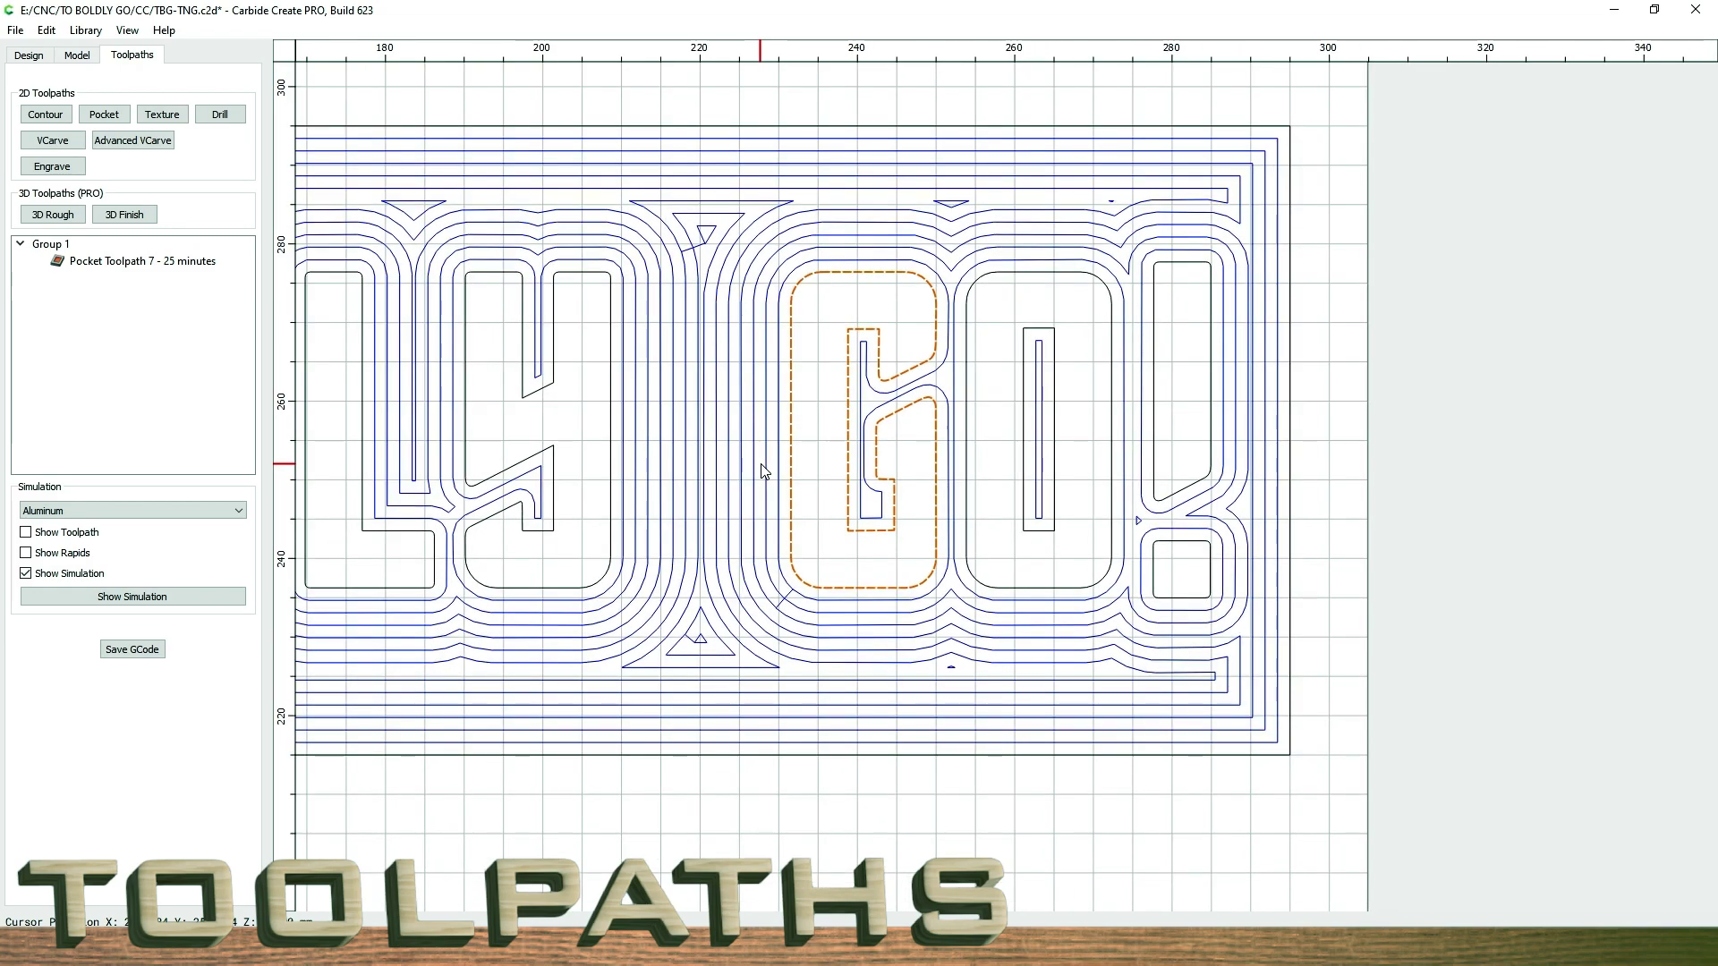
scroll(765, 471, down, 1)
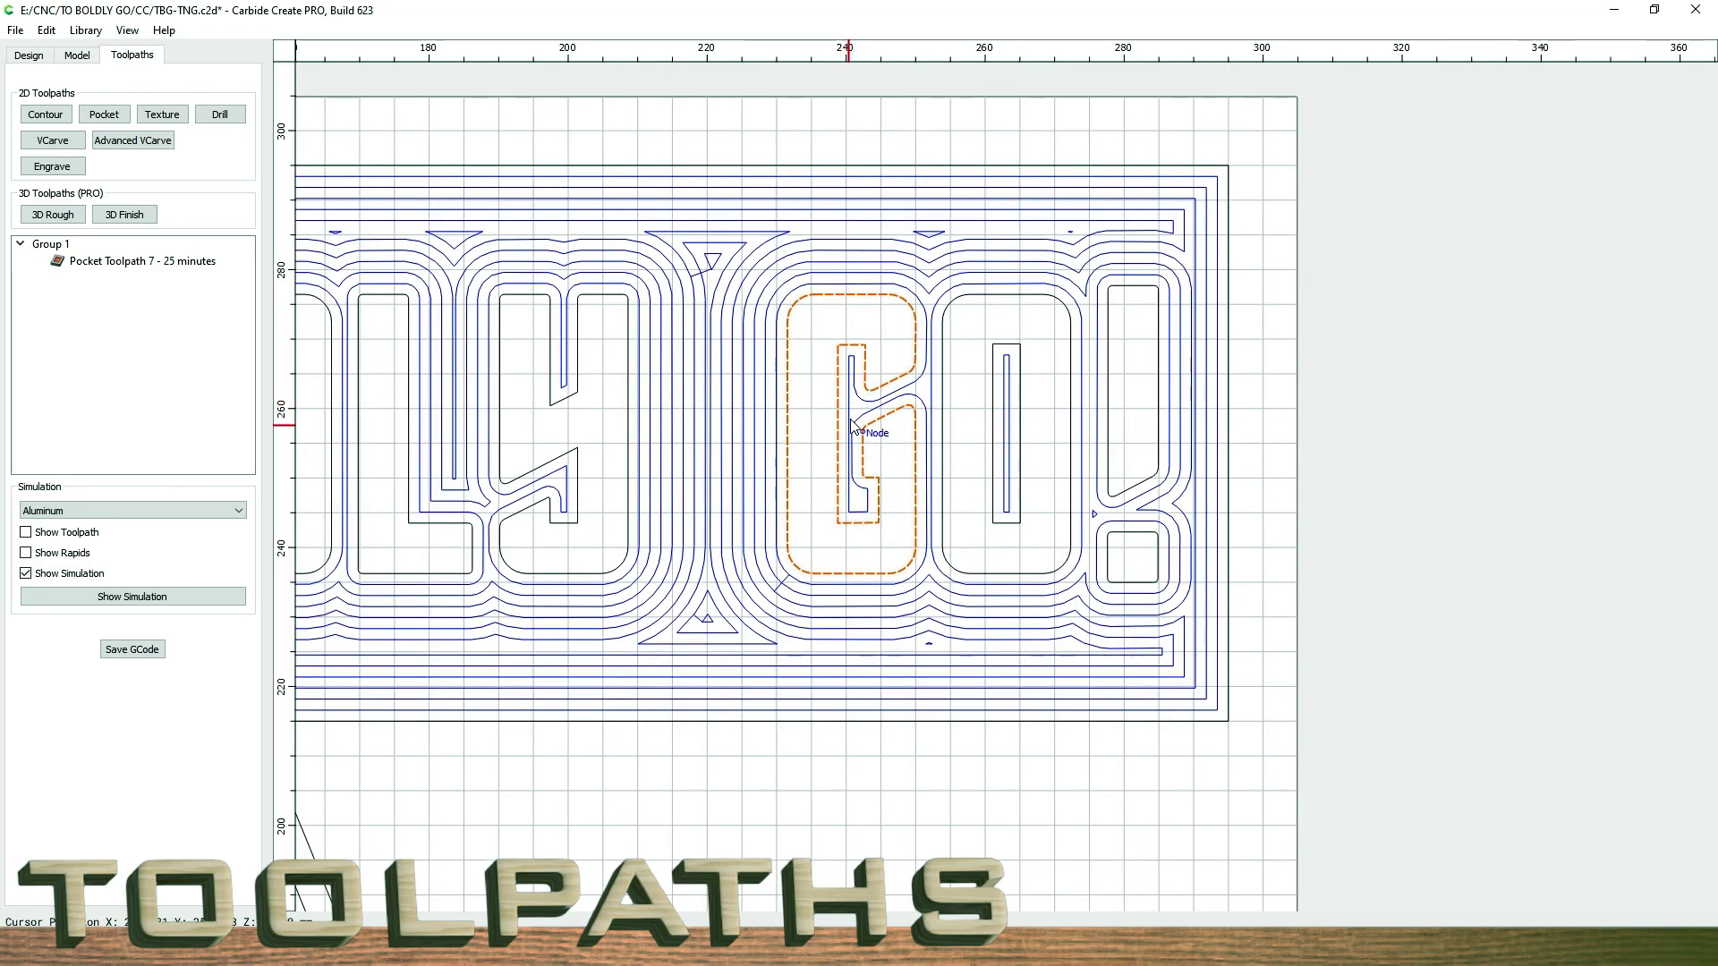
scroll(810, 528, down, 1)
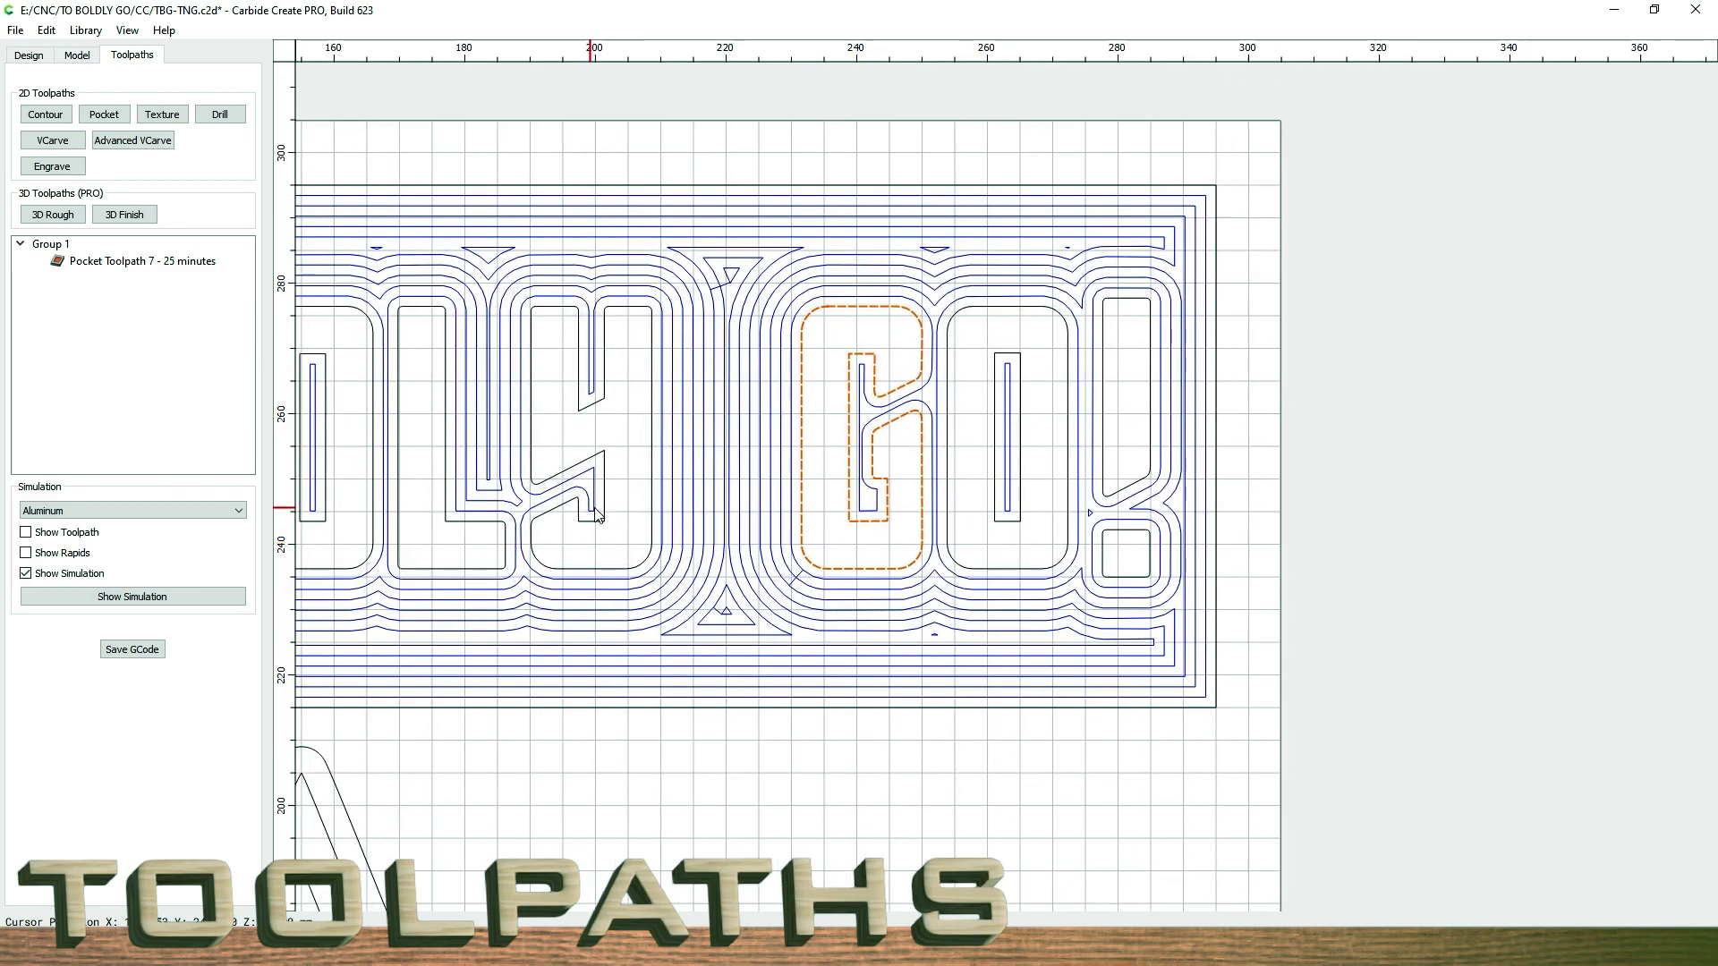
right_drag(564, 499, 1312, 546)
scroll(841, 652, down, 1)
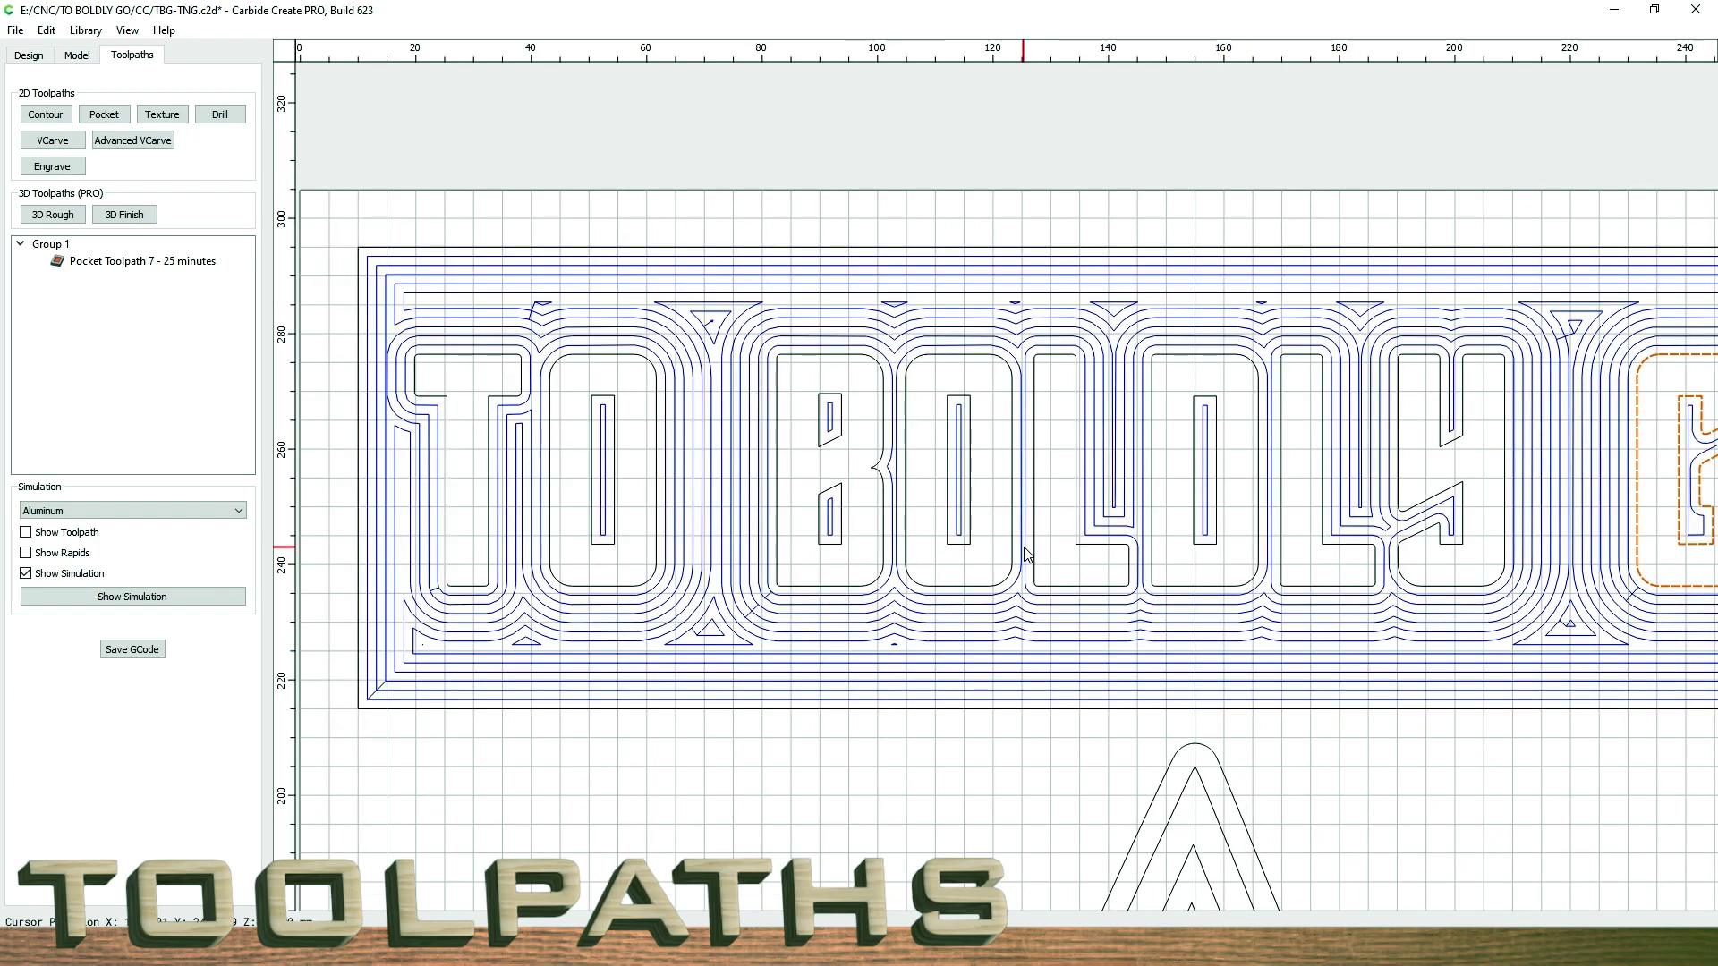
right_drag(841, 651, 644, 657)
scroll(645, 658, down, 1)
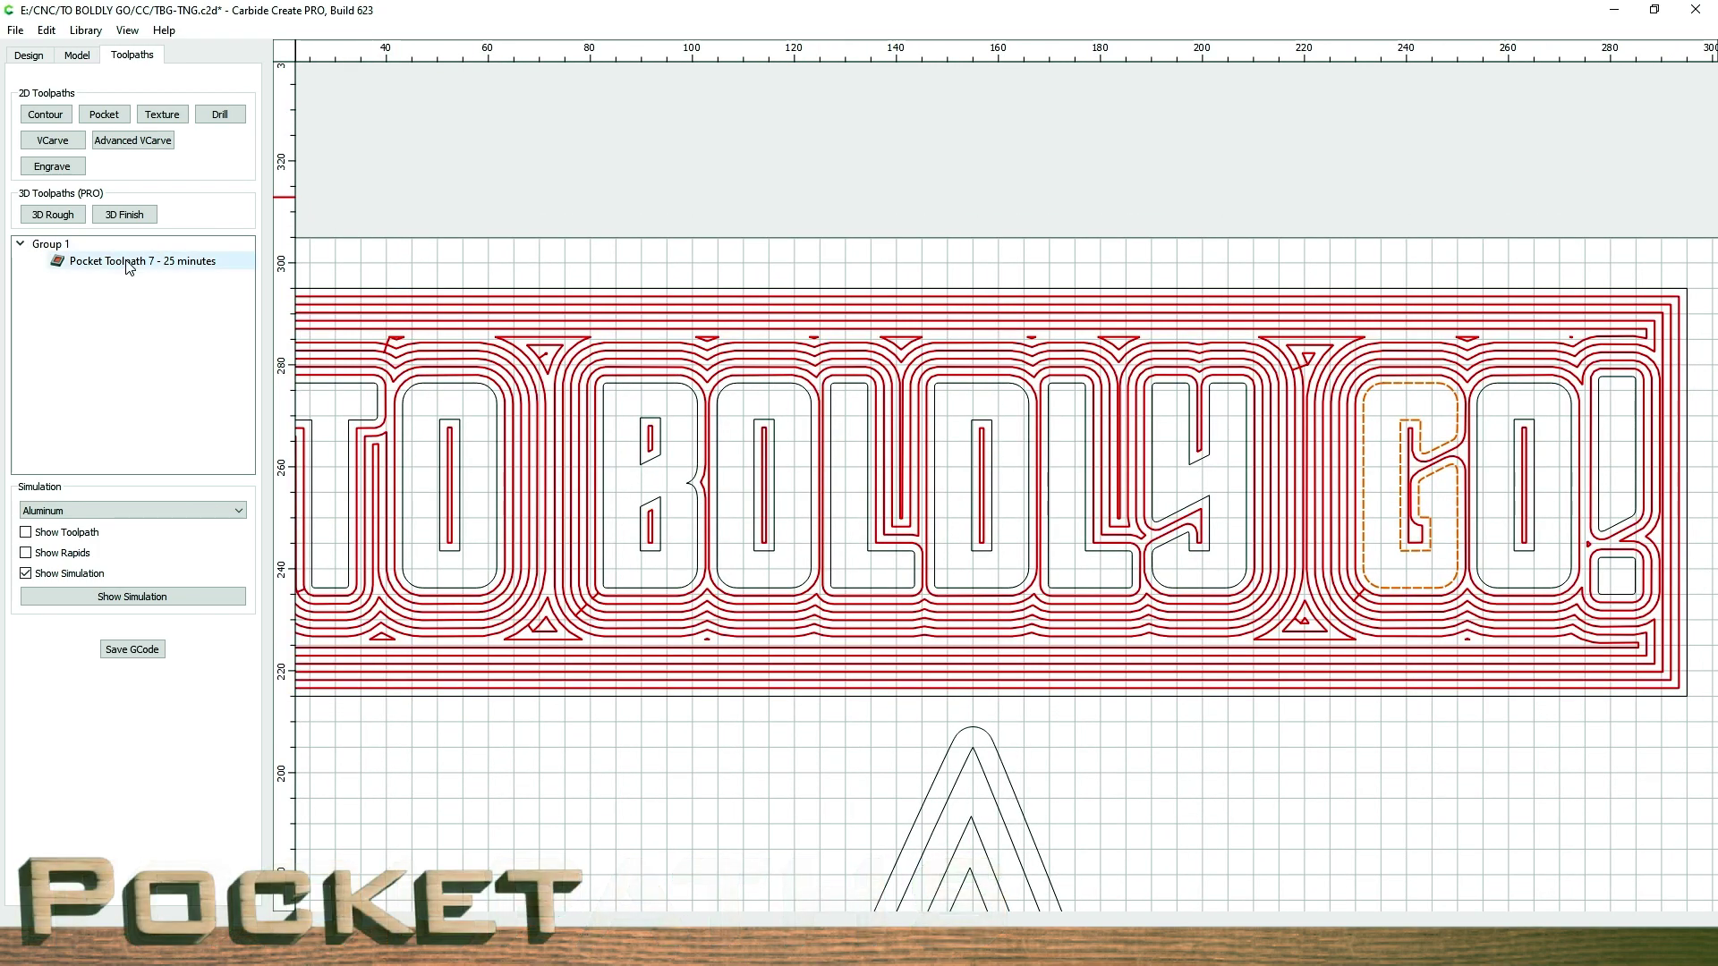
- Change Pocket Toolpath 7's tool stepover from 1.587 to 1.2 mm and regenerate the toolpath
double_click(126, 261)
click(126, 150)
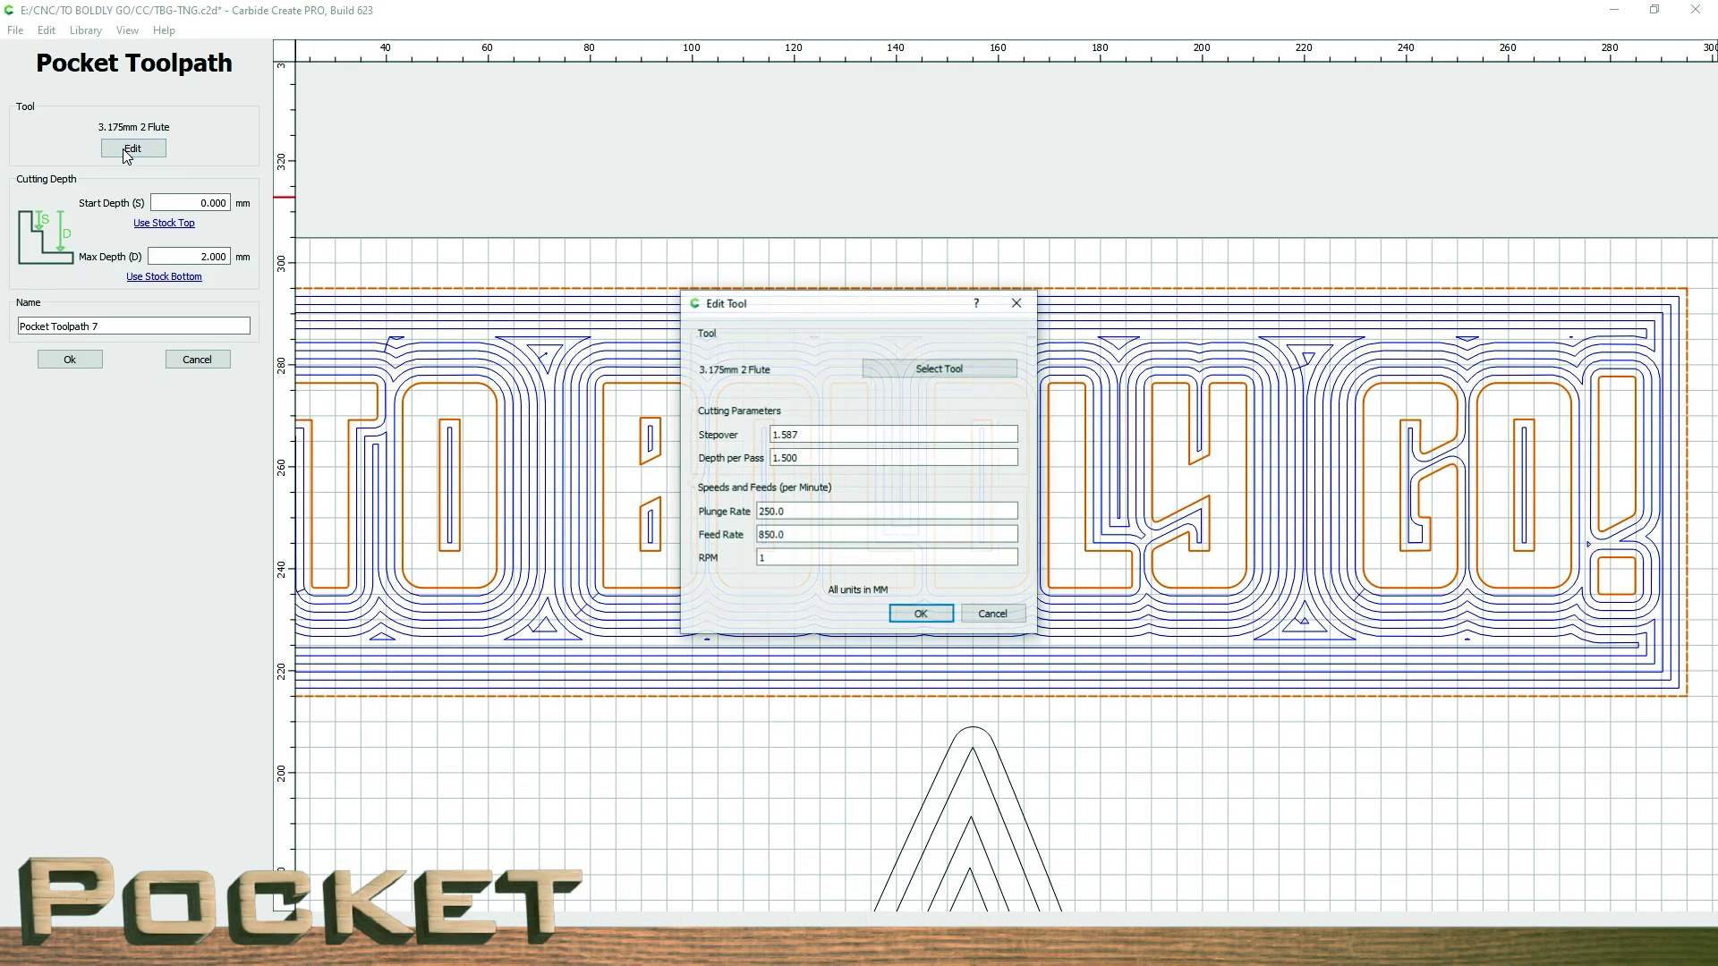
drag(801, 458, 660, 453)
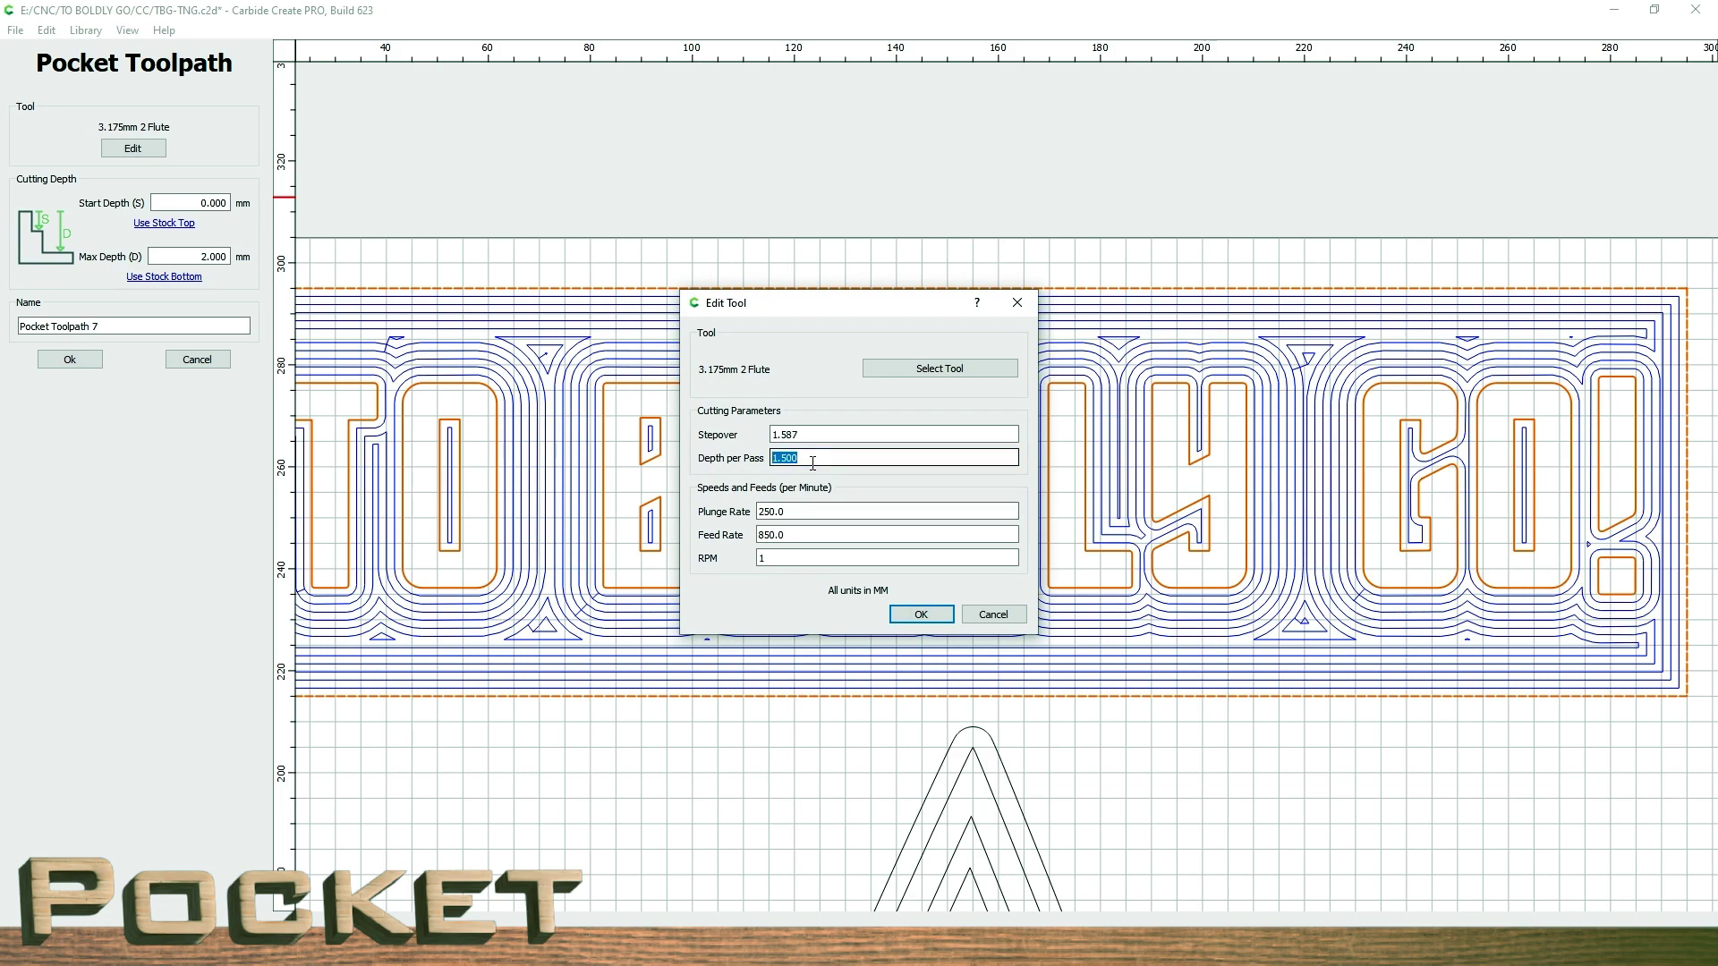
drag(818, 435, 702, 433)
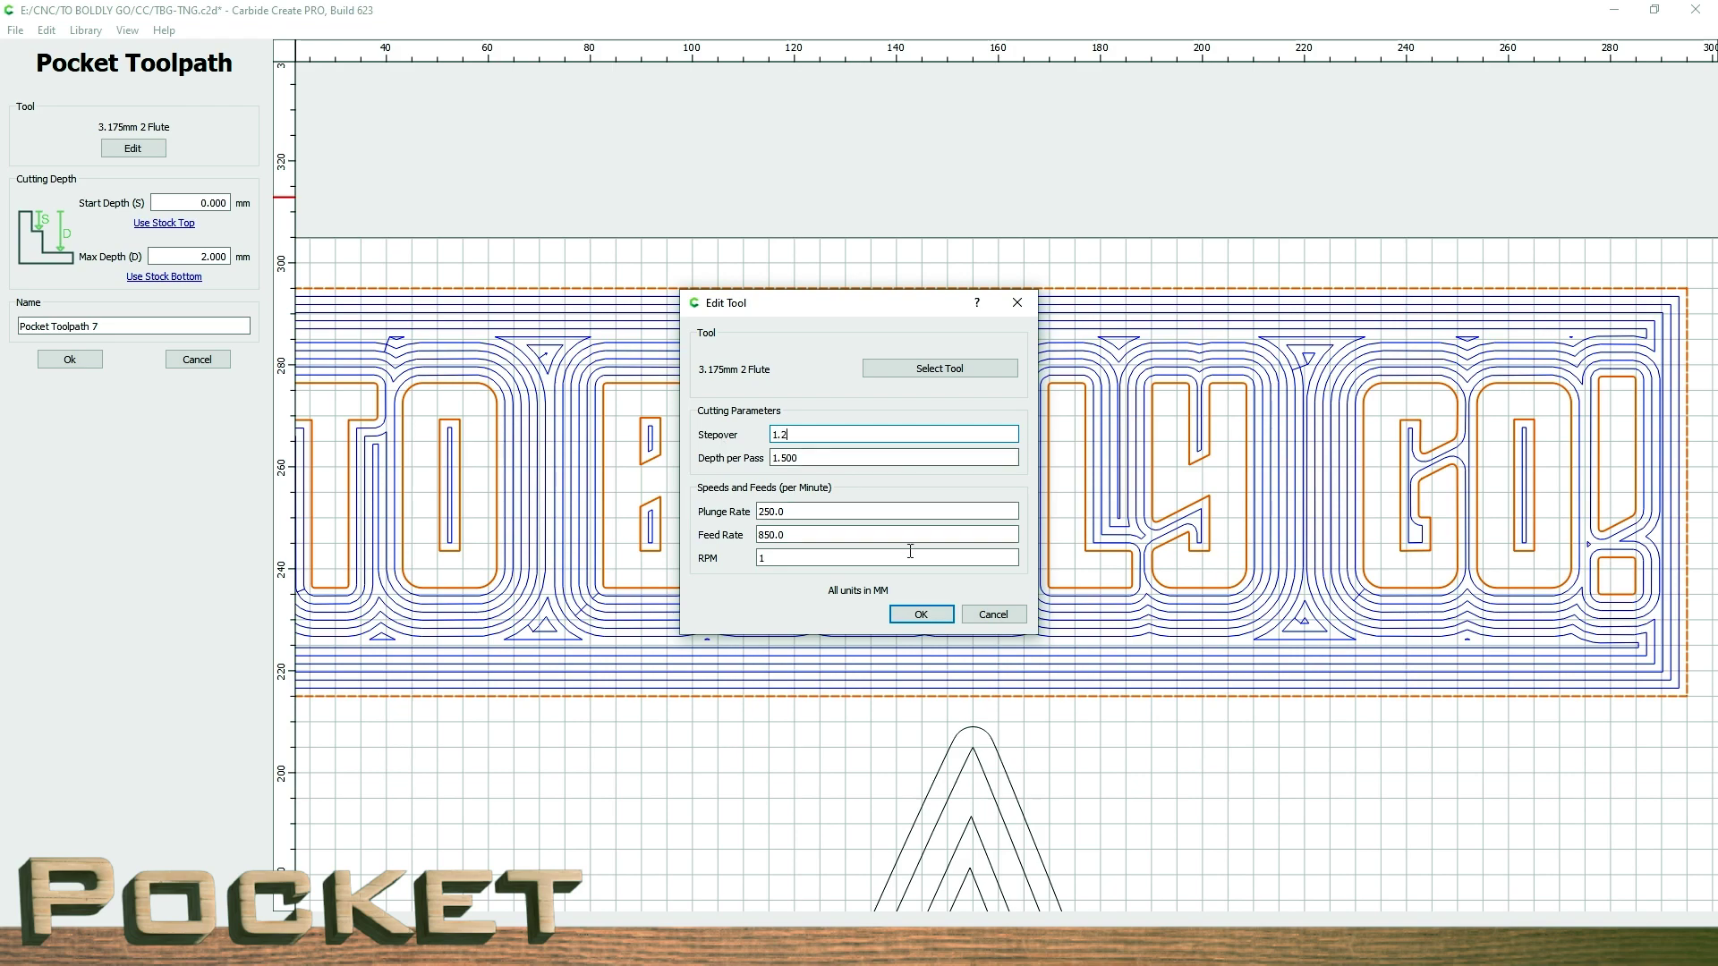
text(1.2)
click(921, 613)
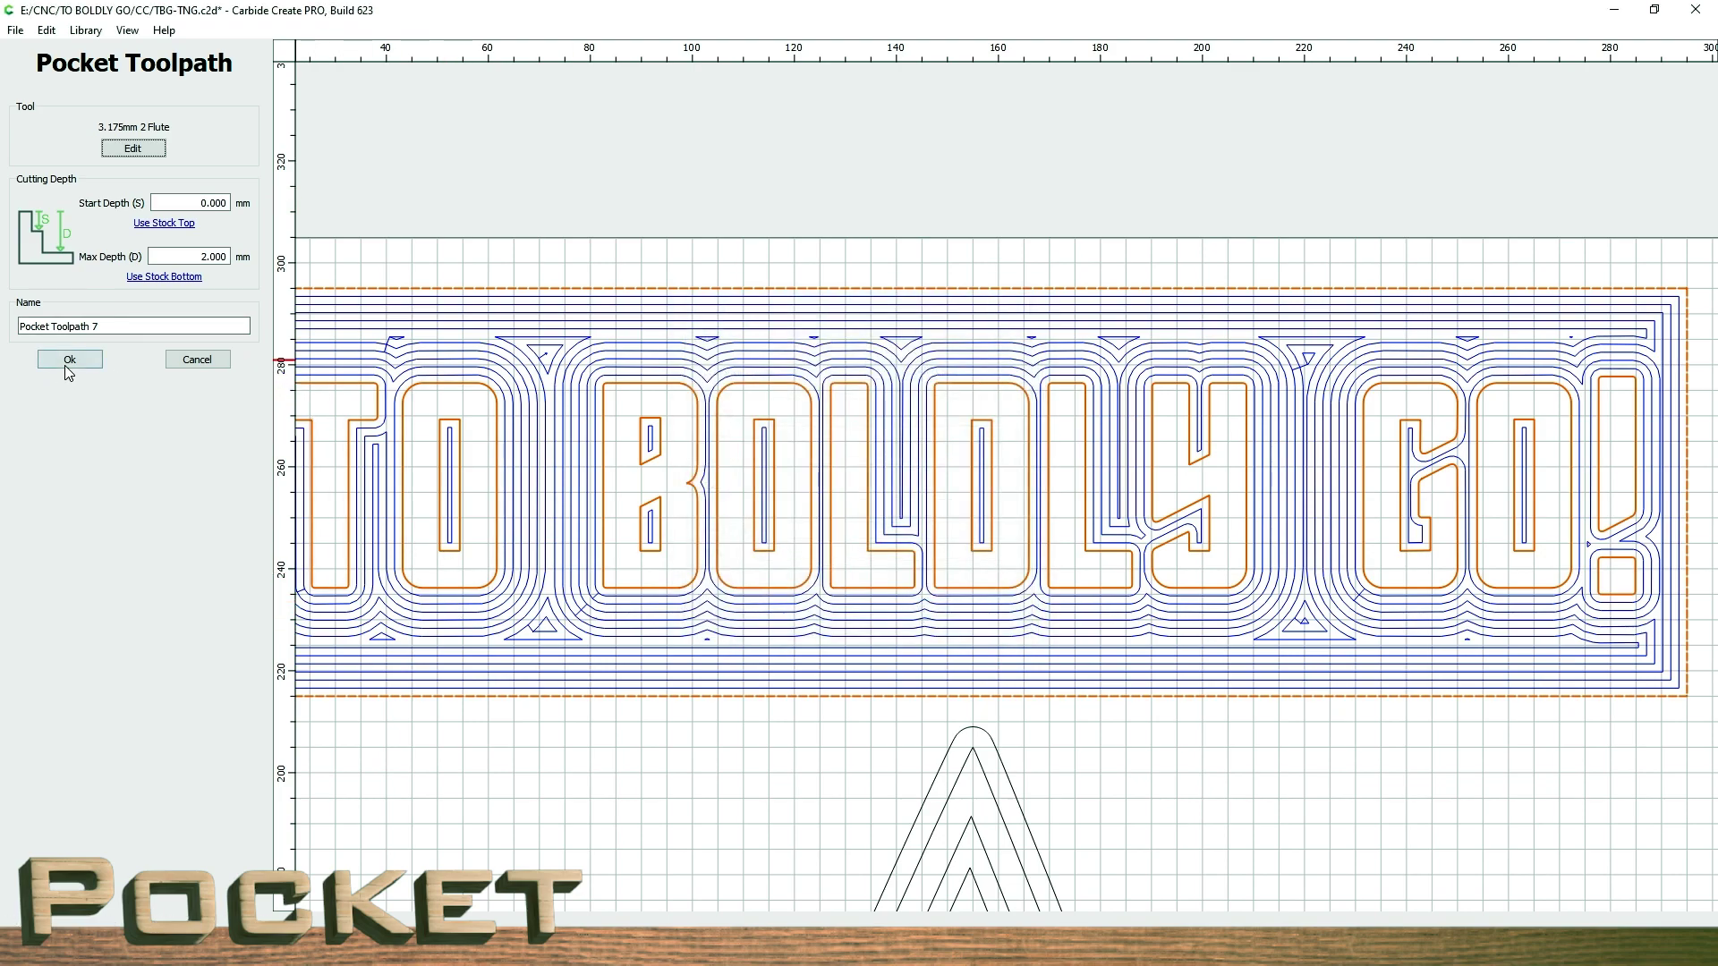
click(67, 363)
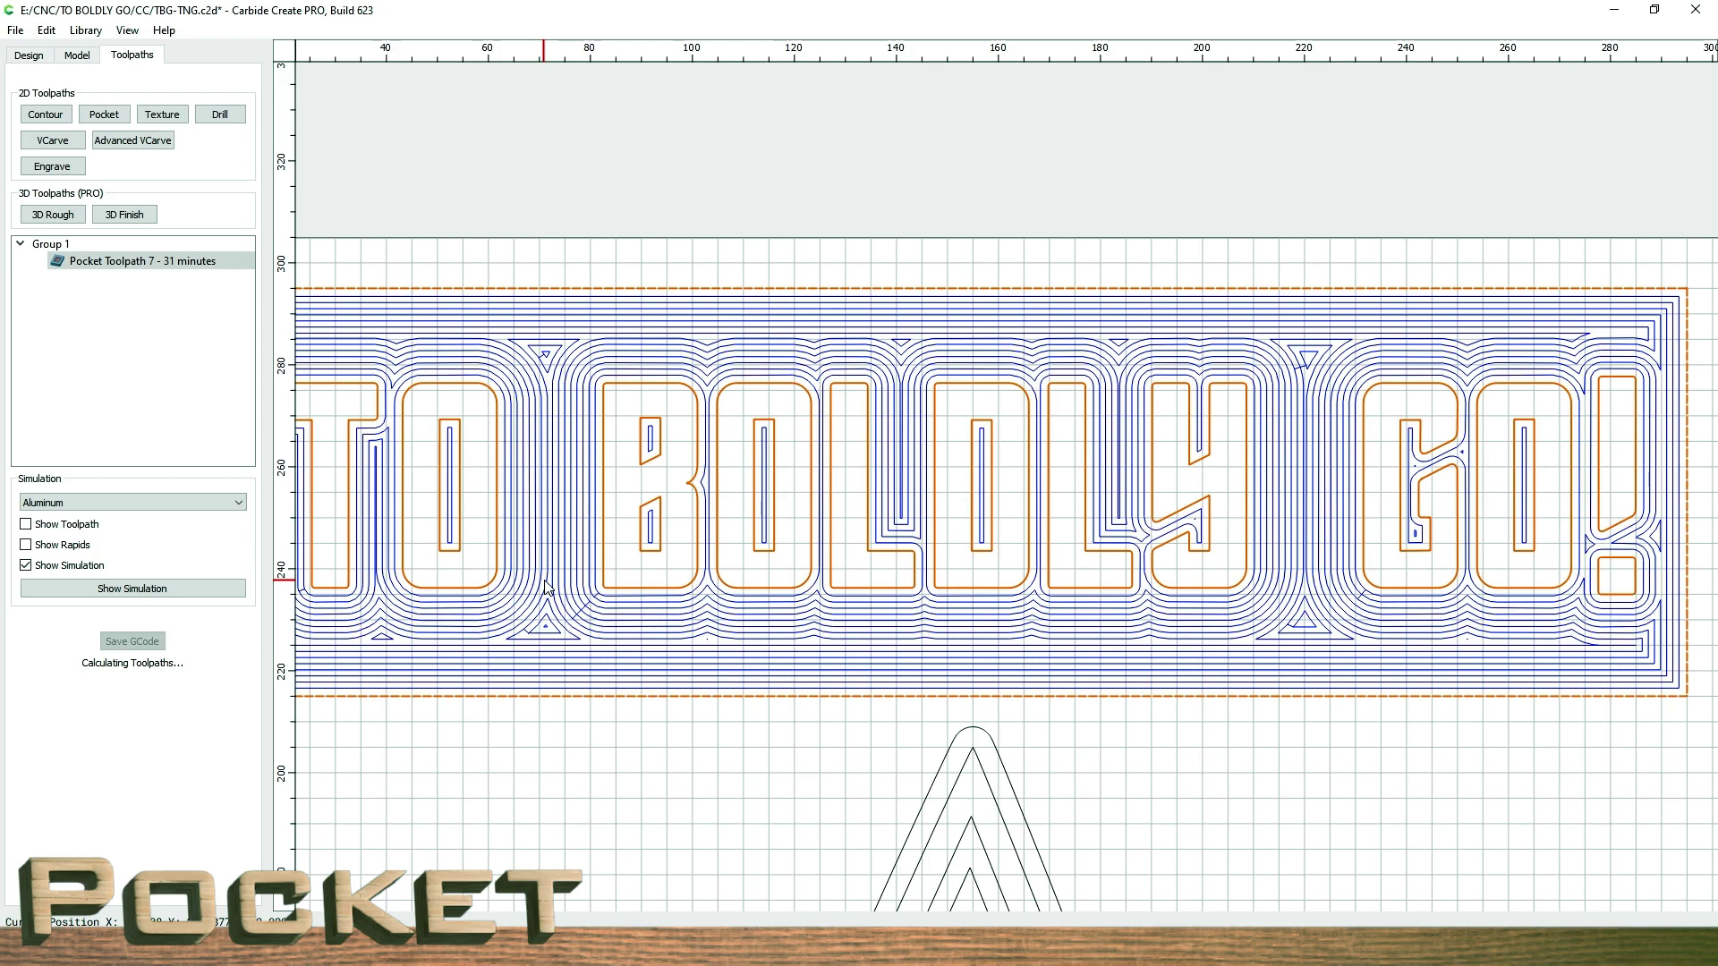
scroll(548, 588, down, 3)
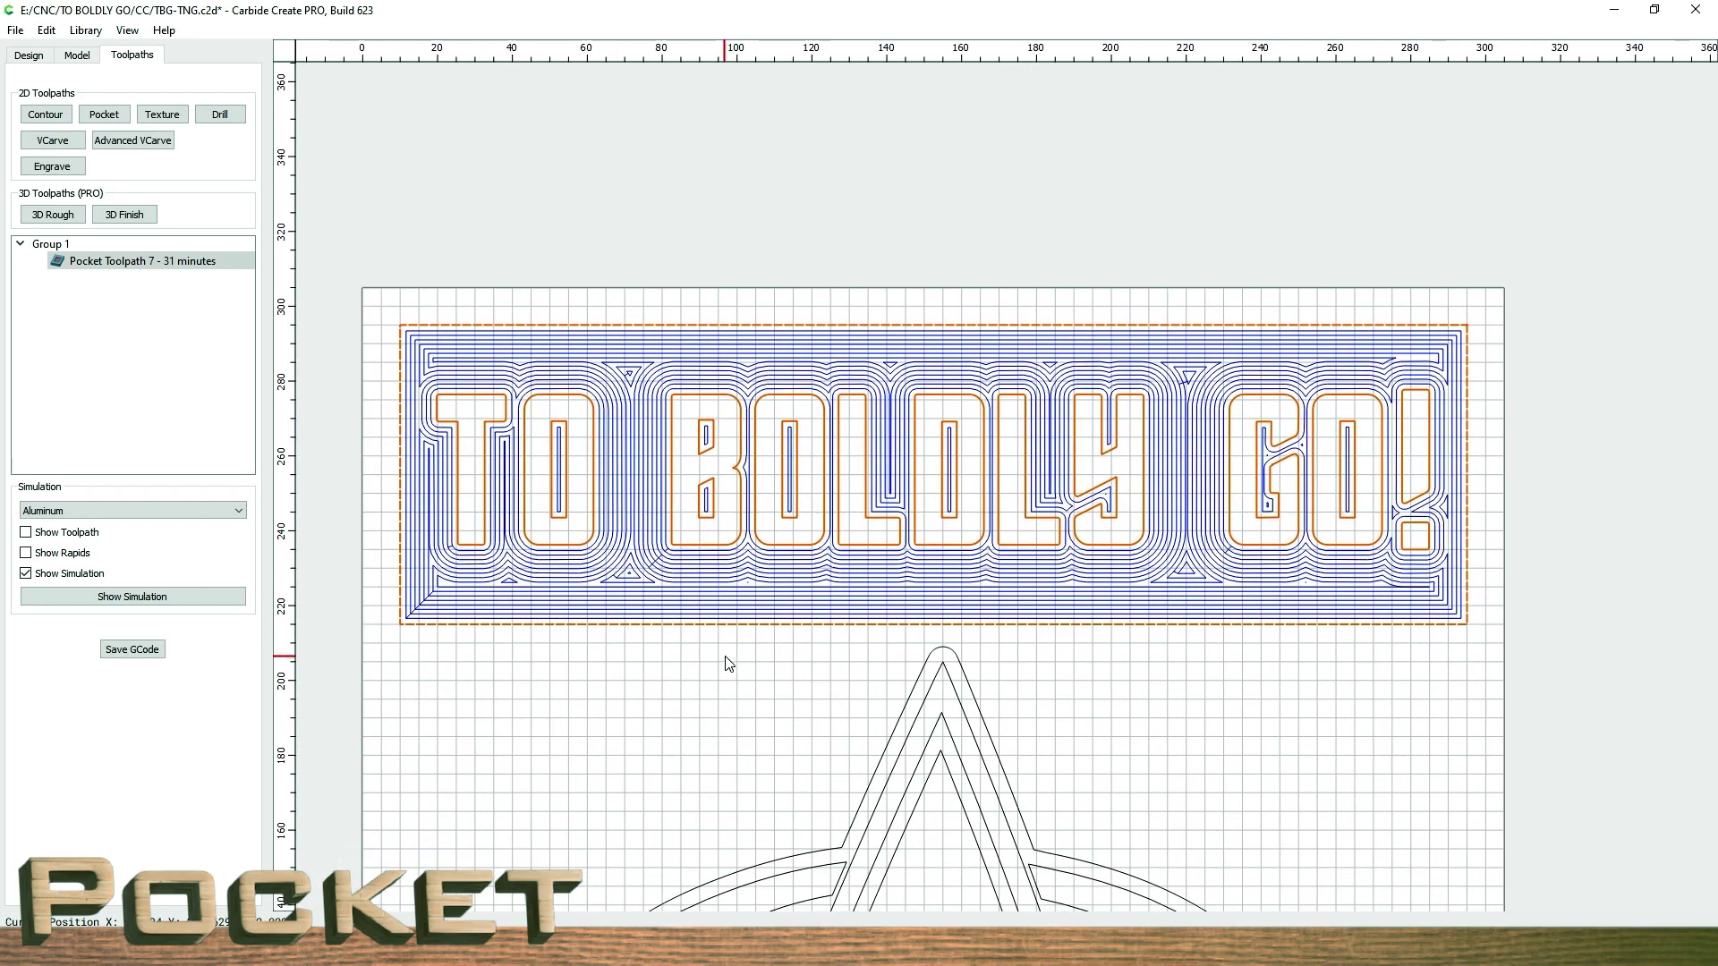
click(127, 598)
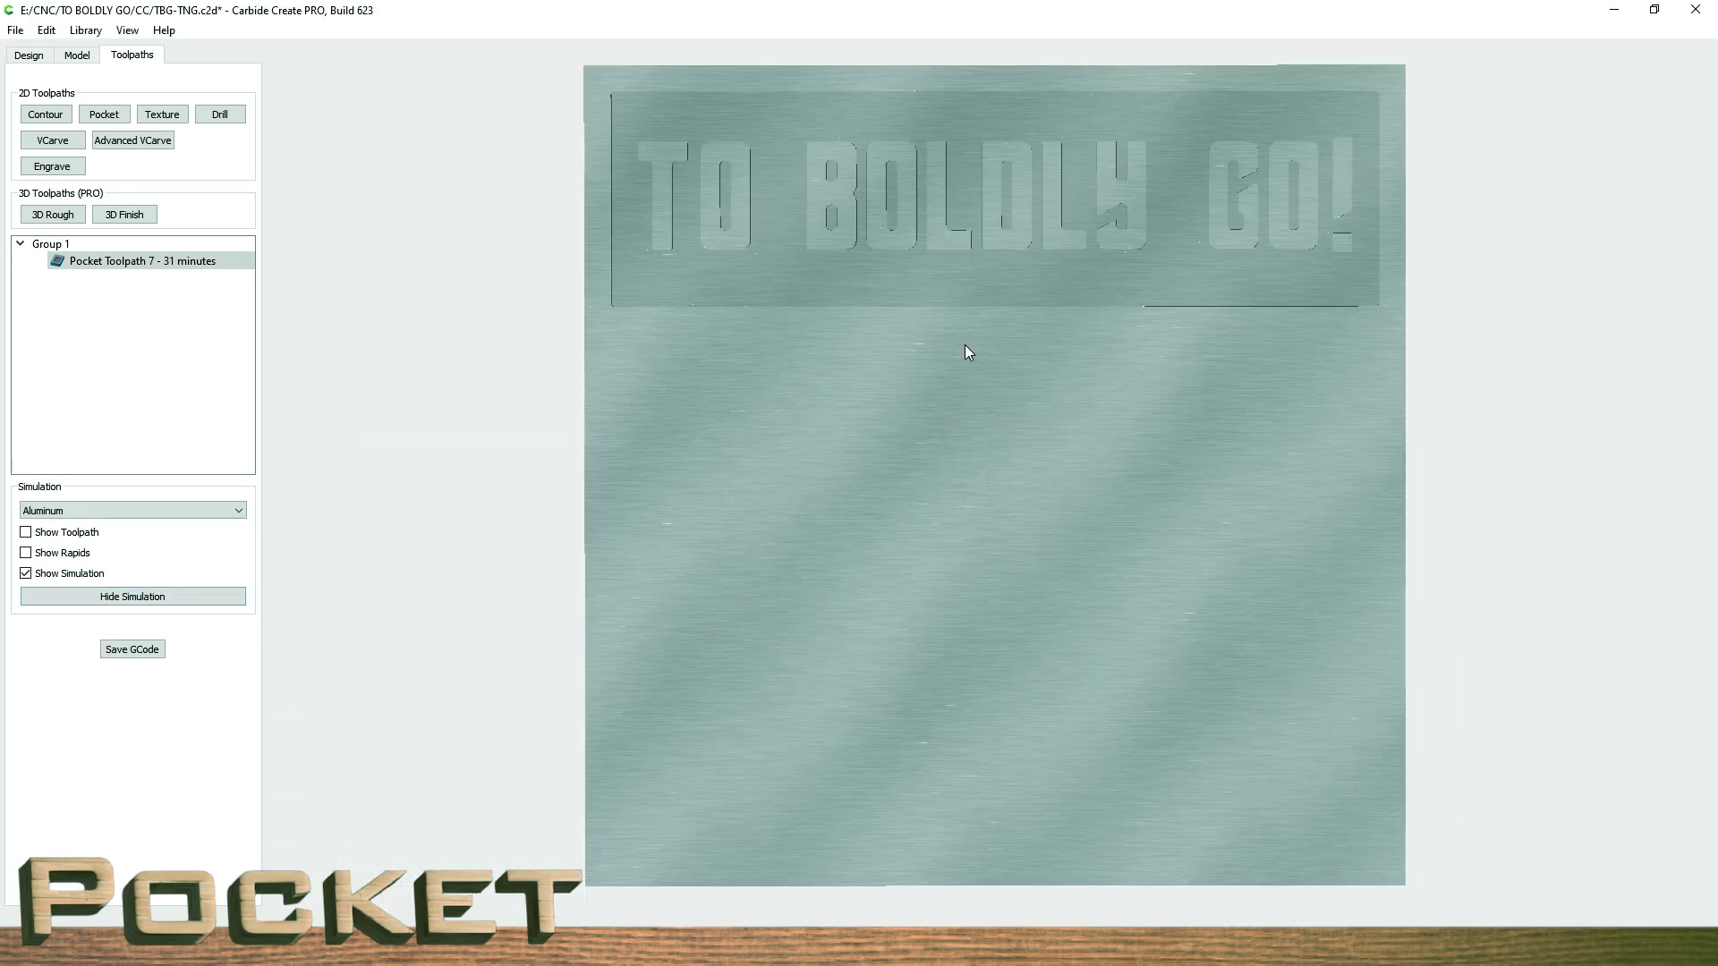
scroll(824, 429, up, 4)
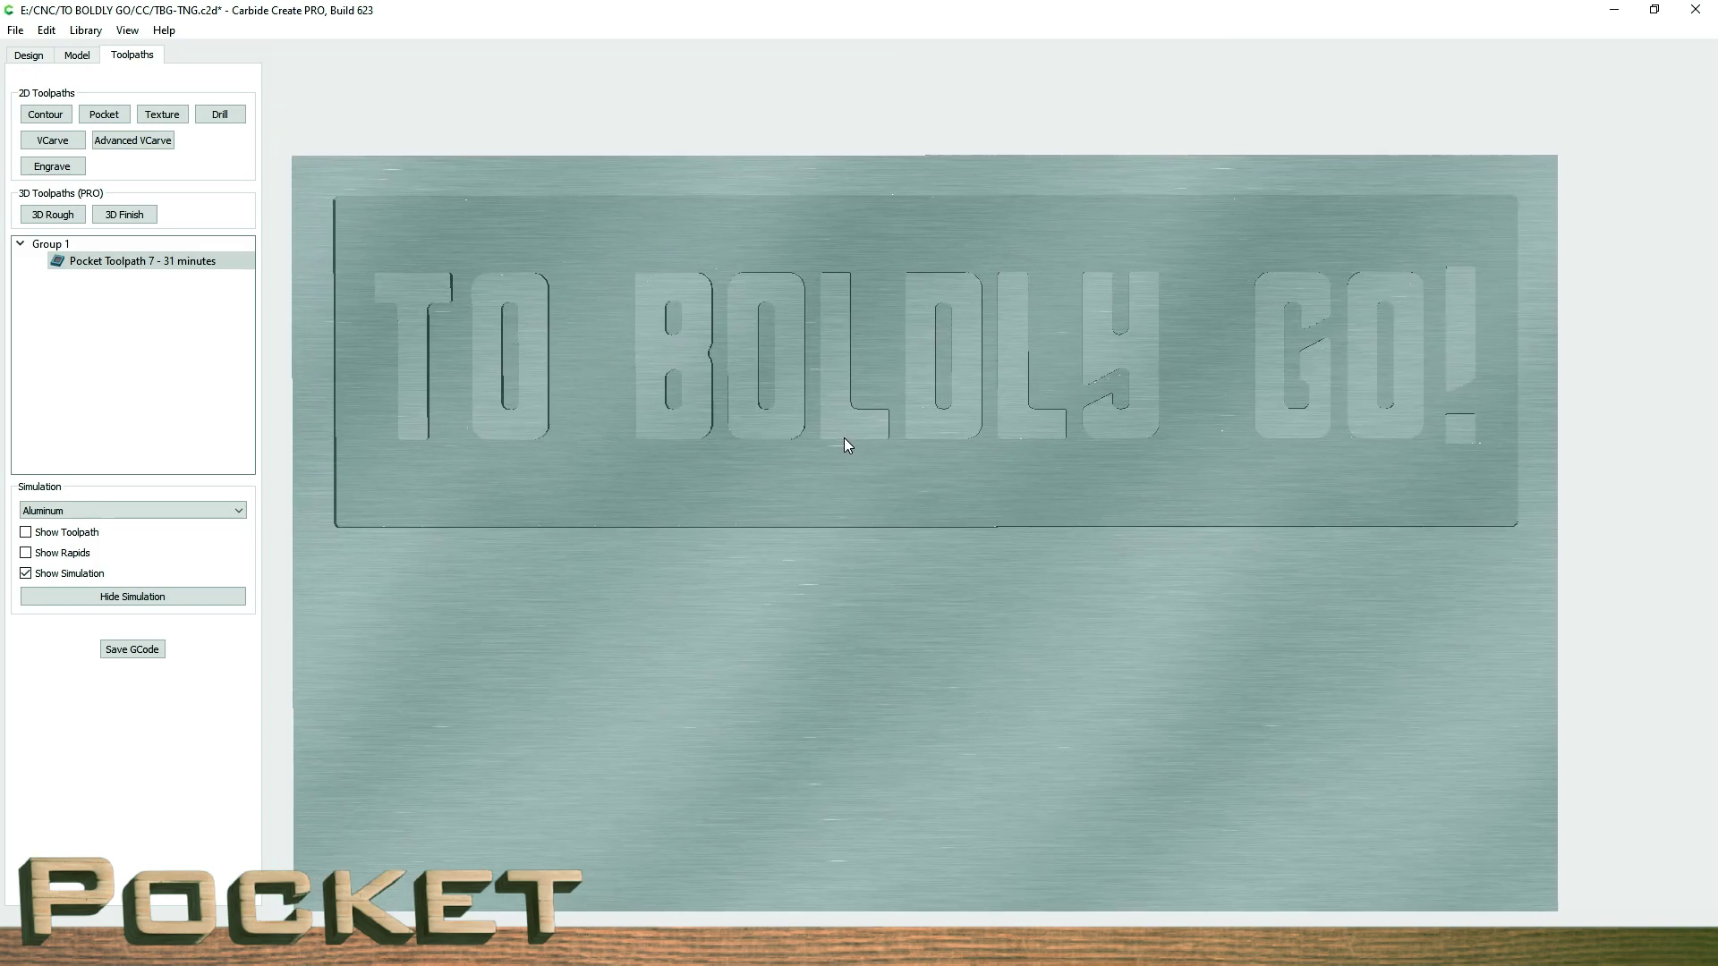
drag(854, 447, 767, 404)
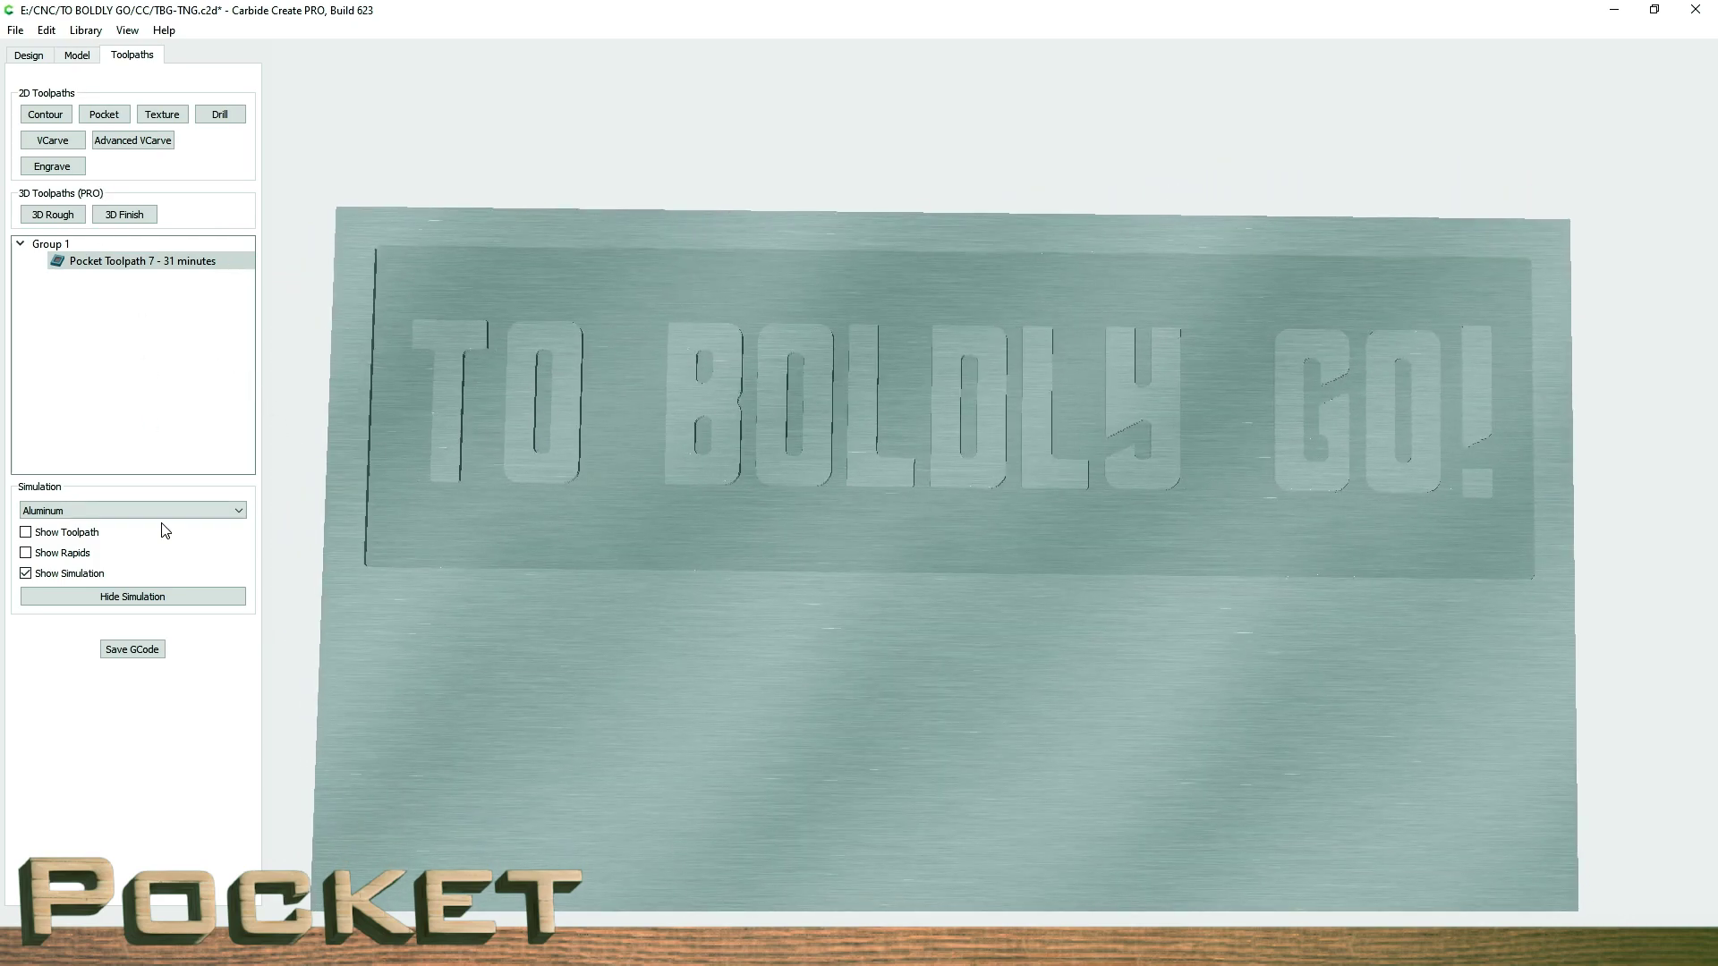
click(170, 596)
scroll(636, 671, up, 5)
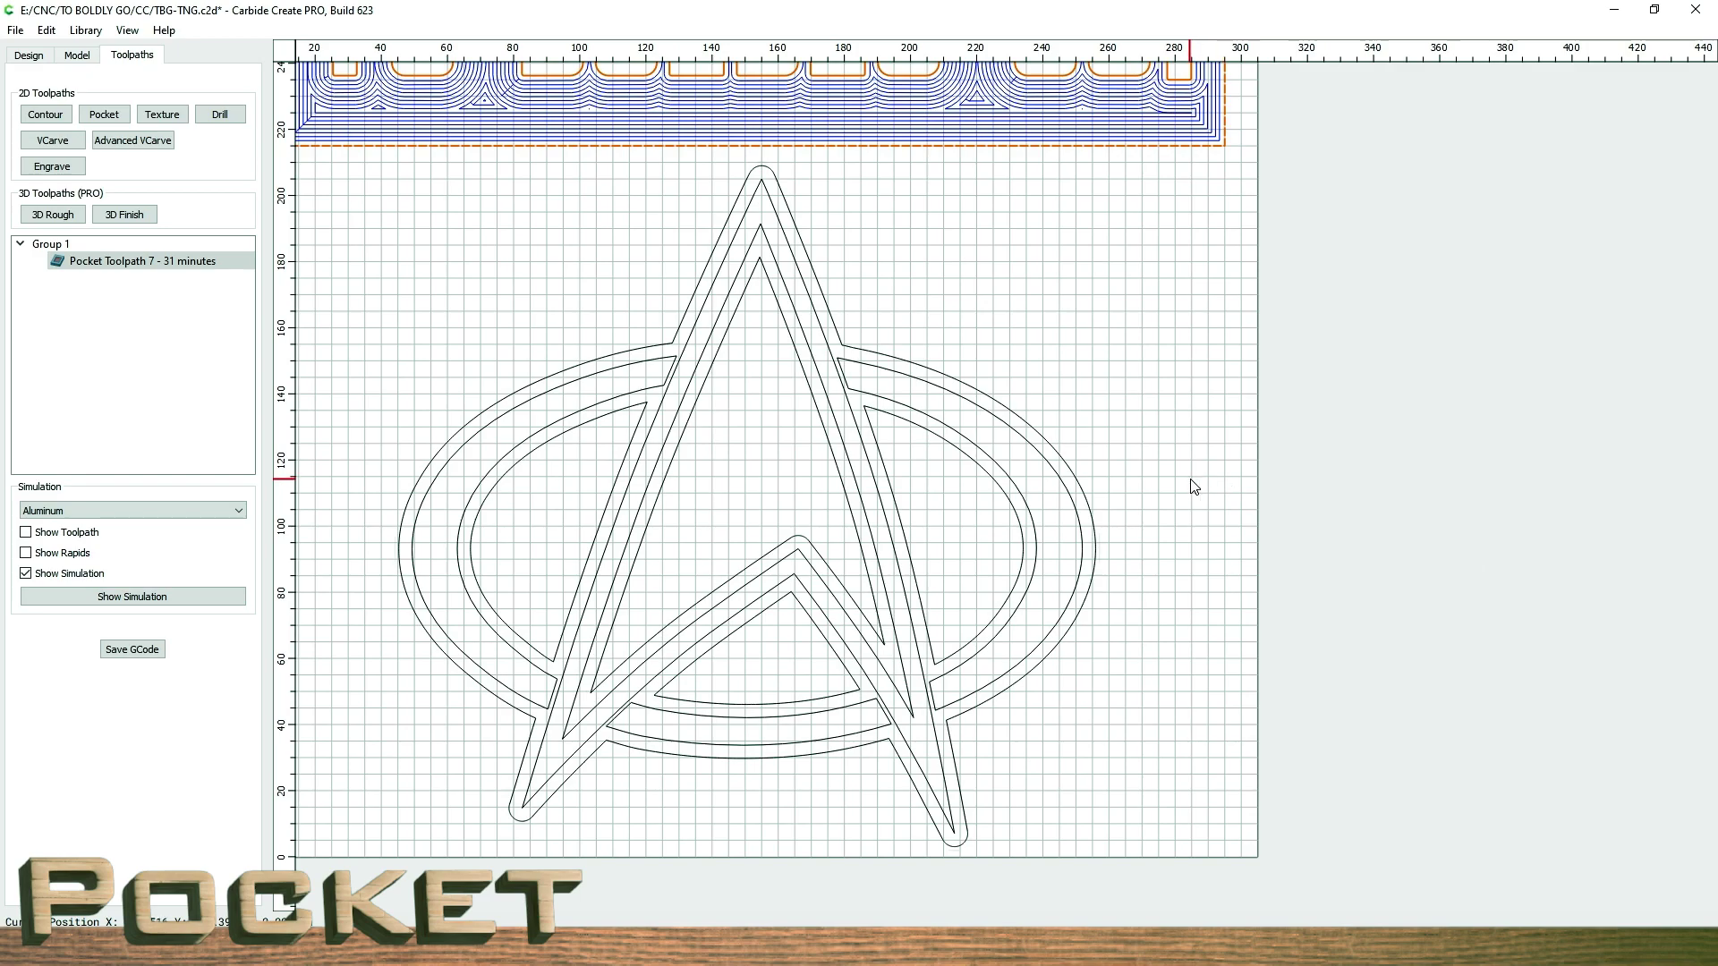
- Create VCarve Toolpath 11 on the selected comm badge outlines with the 1/4 (13mm) 90° V bit
click(818, 311)
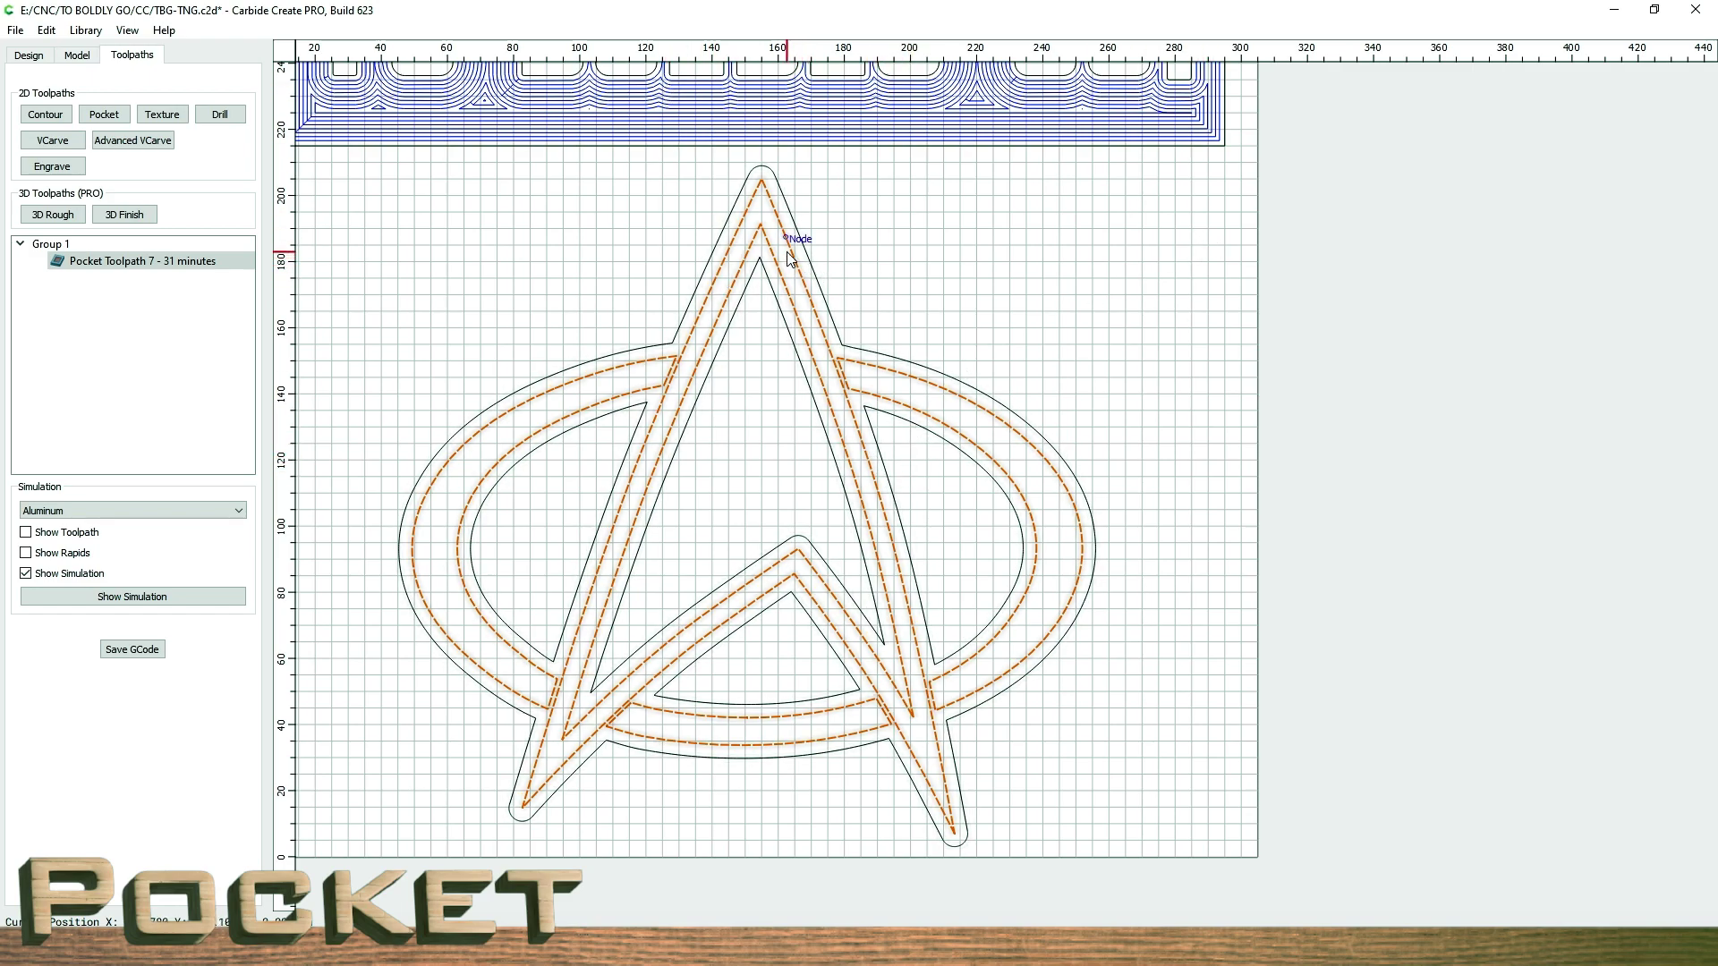
click(60, 143)
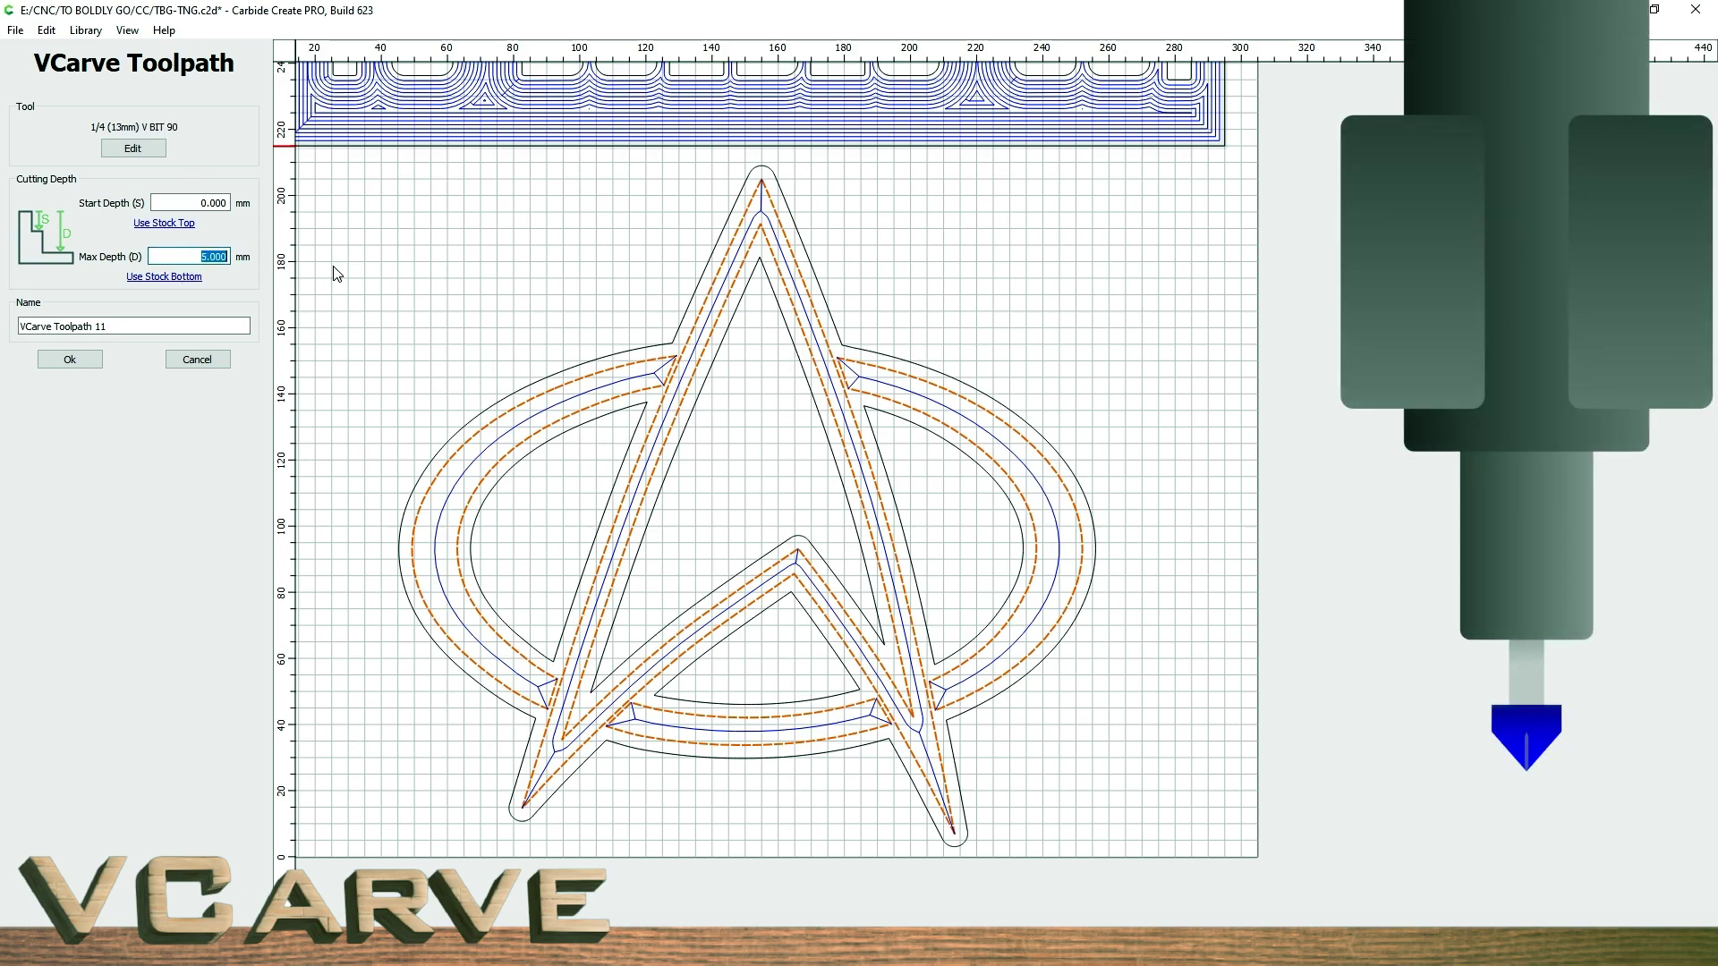
click(130, 326)
click(68, 362)
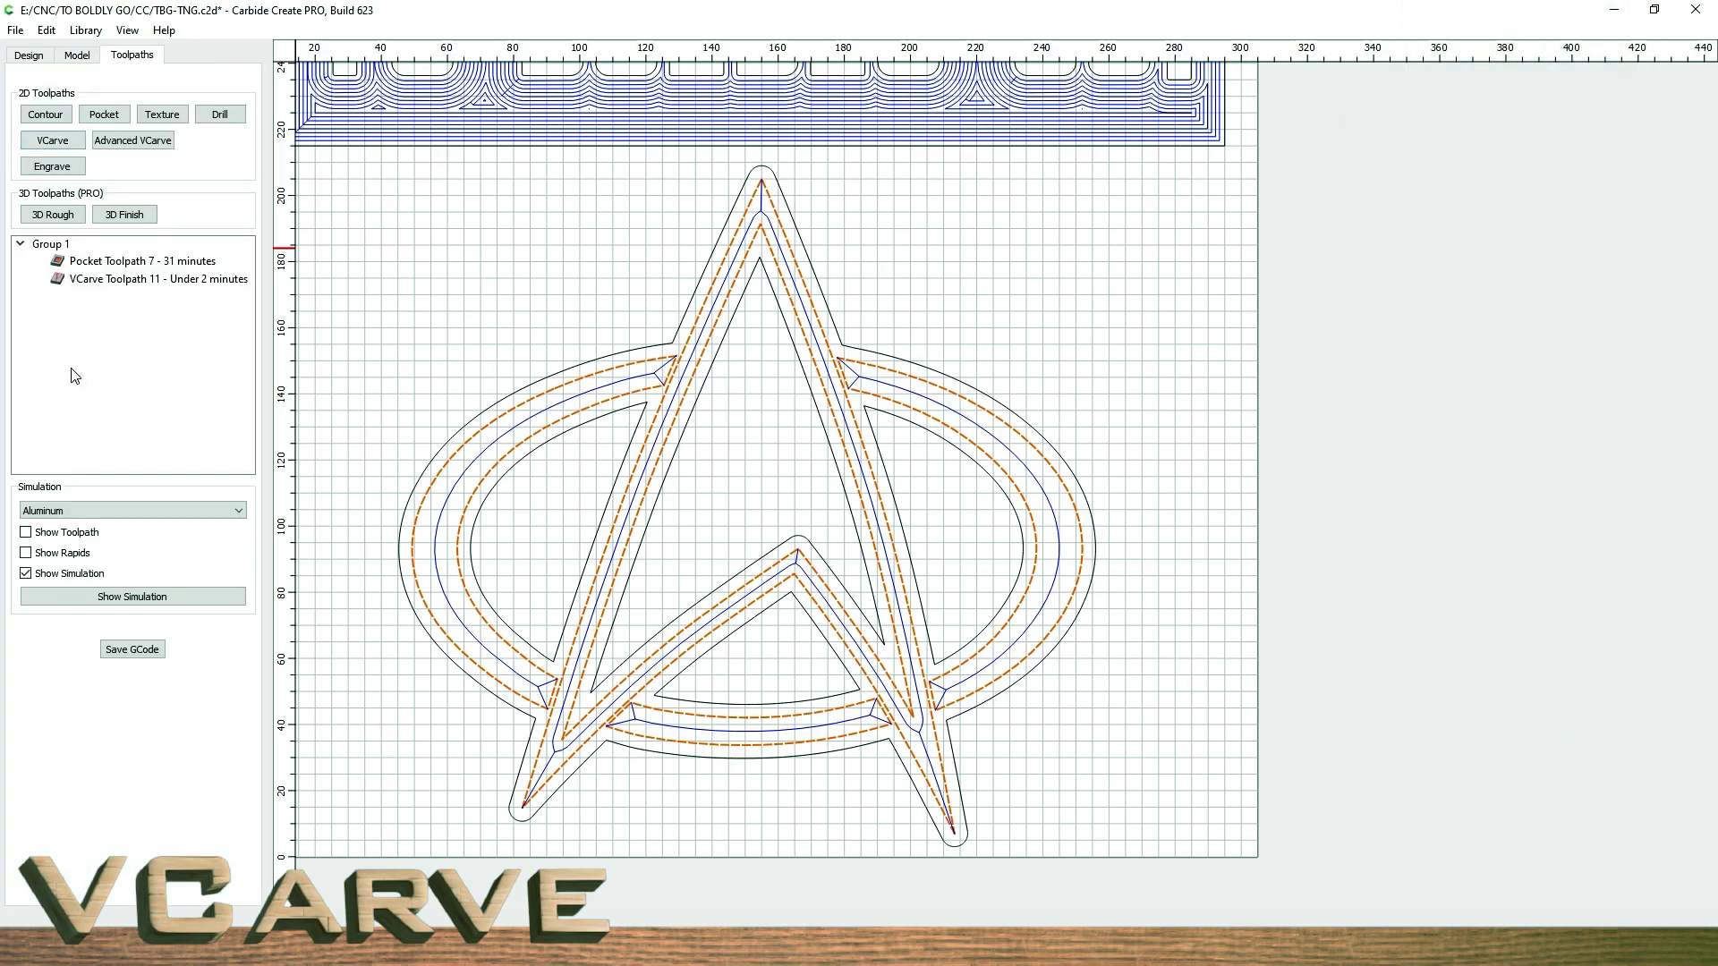
- Simulate the 9-minute V-carve, tilting and orbiting the plate to inspect the carved badge
click(130, 592)
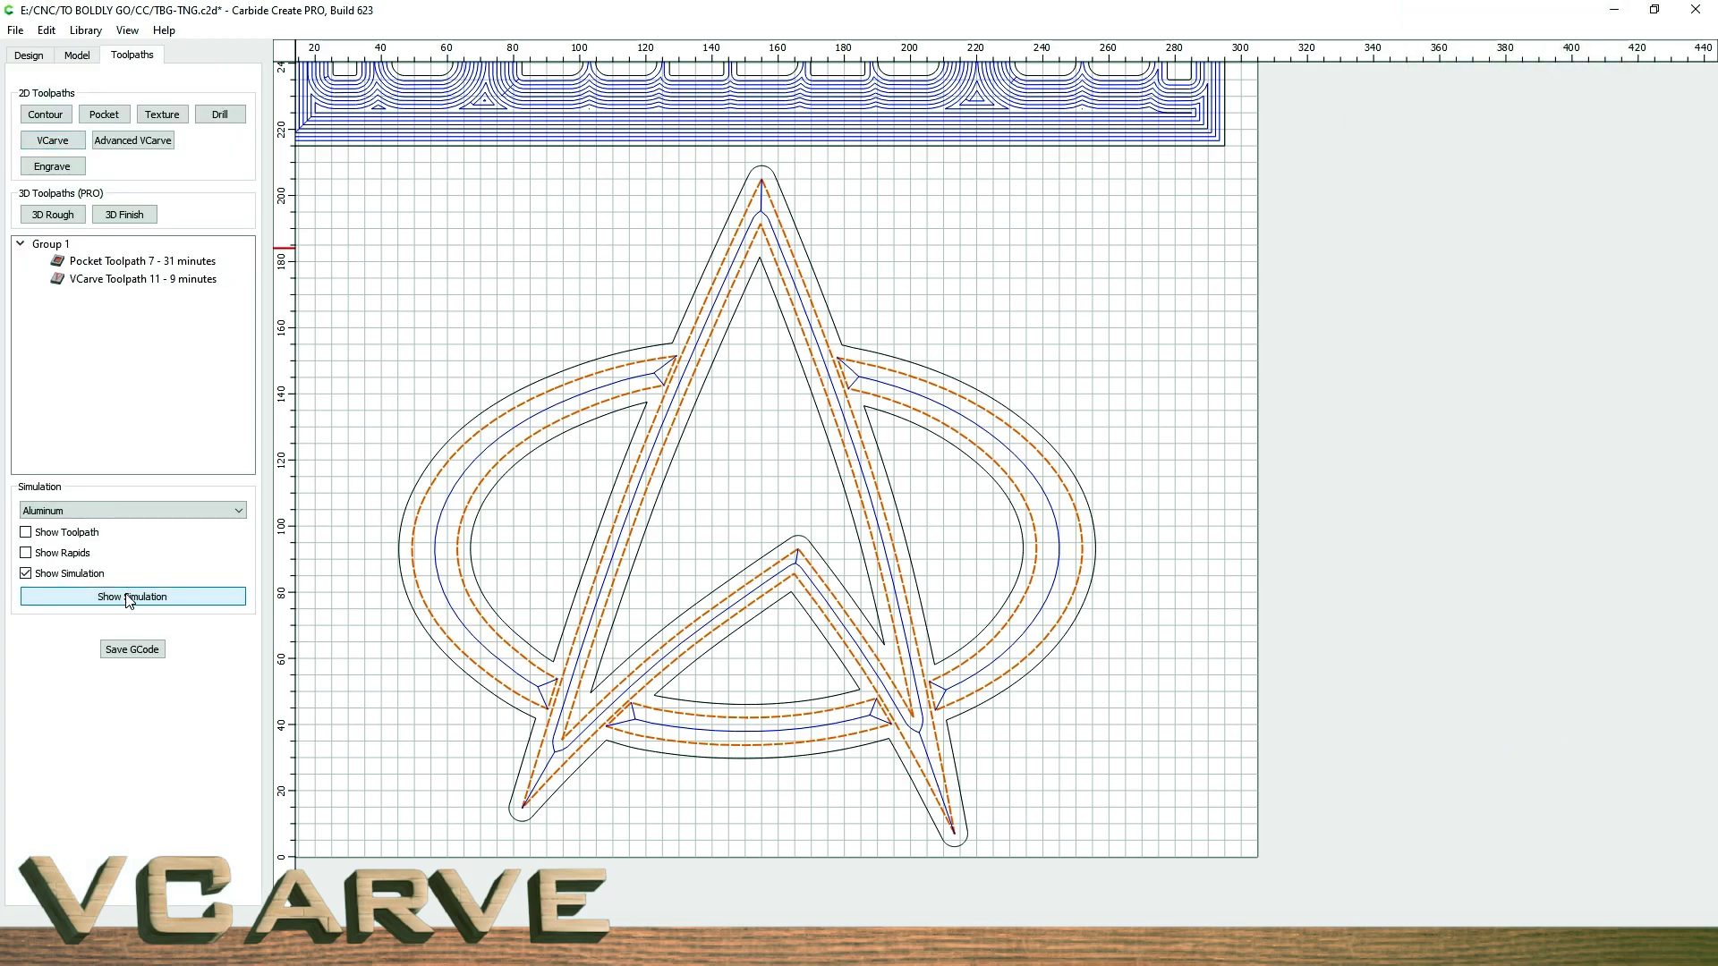
click(128, 599)
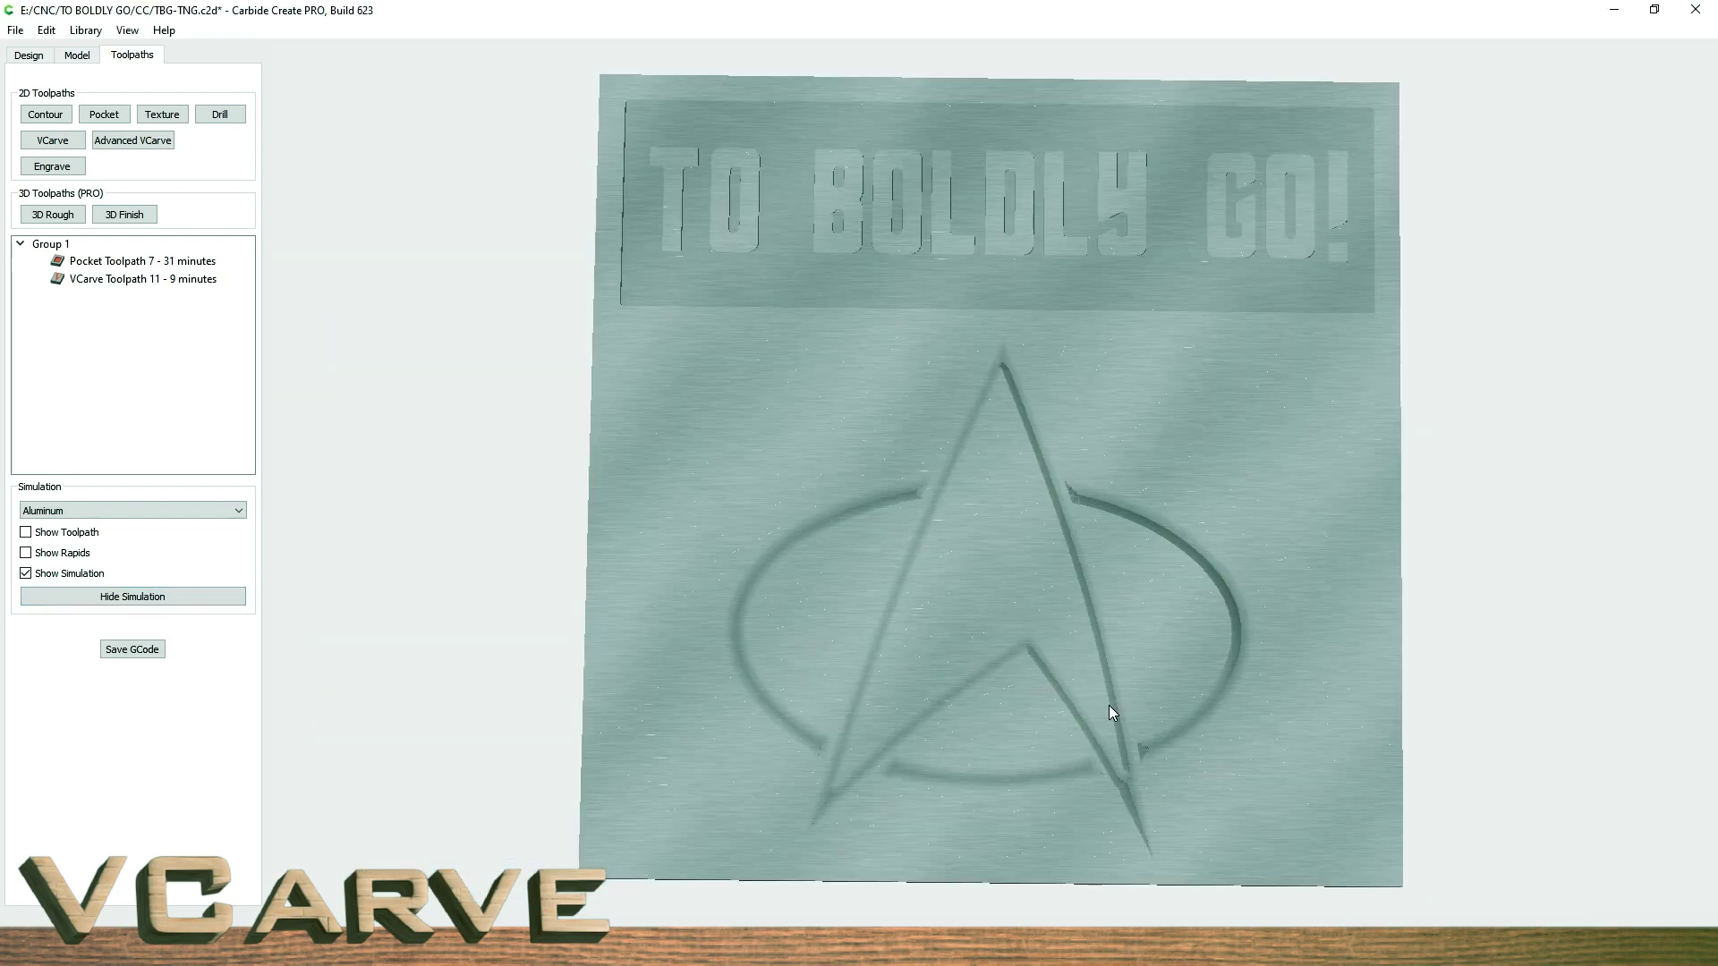
drag(1108, 705, 941, 357)
scroll(968, 683, up, 5)
scroll(966, 685, down, 3)
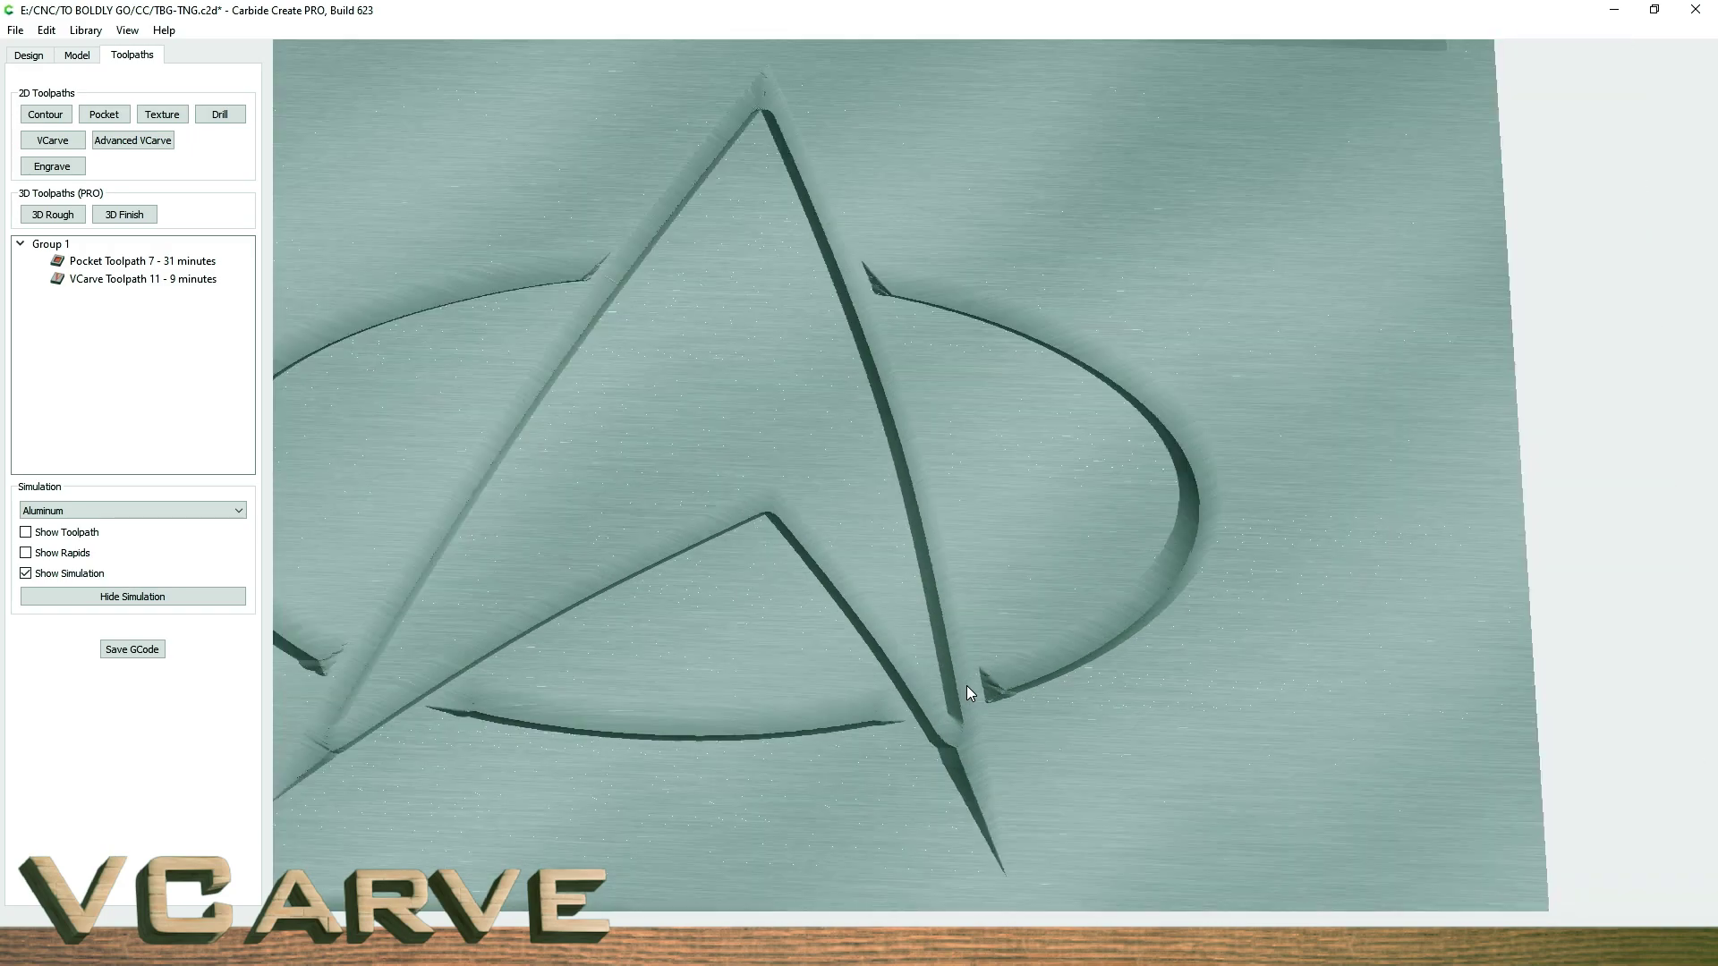
scroll(884, 711, down, 2)
scroll(696, 561, up, 1)
drag(698, 568, 725, 453)
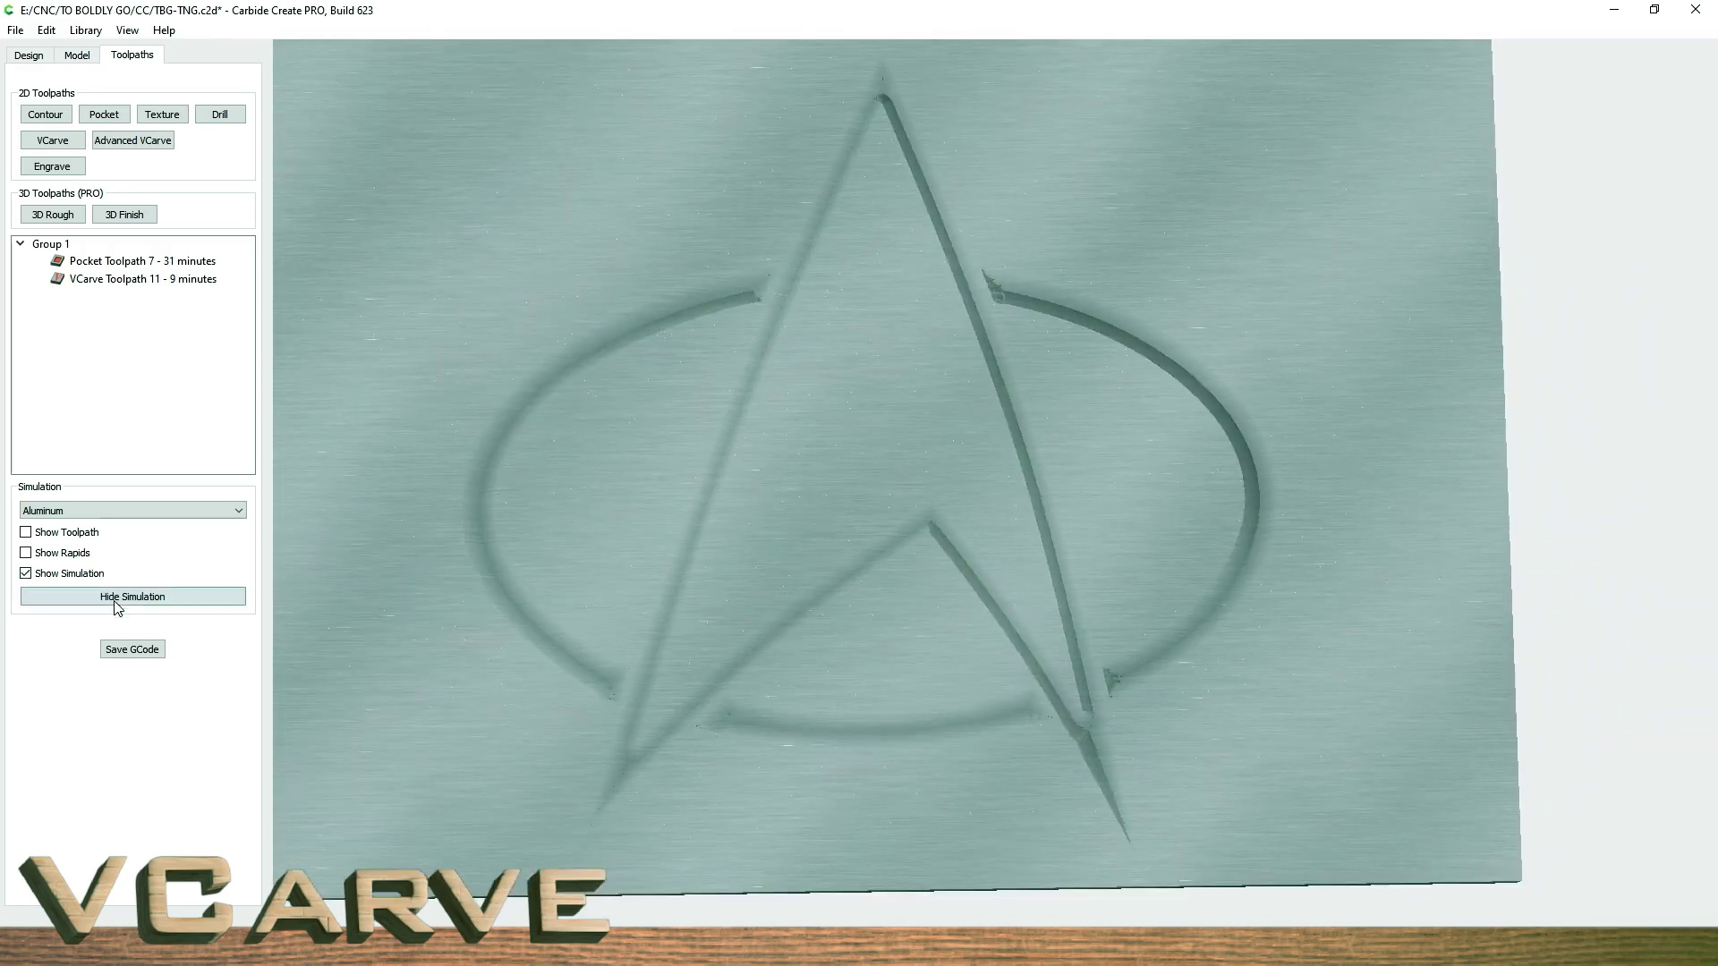
click(130, 596)
- Reselect every badge outline, including the outer edge, for VCarve Toolpath 11 at 4 mm max depth
drag(1179, 785, 427, 231)
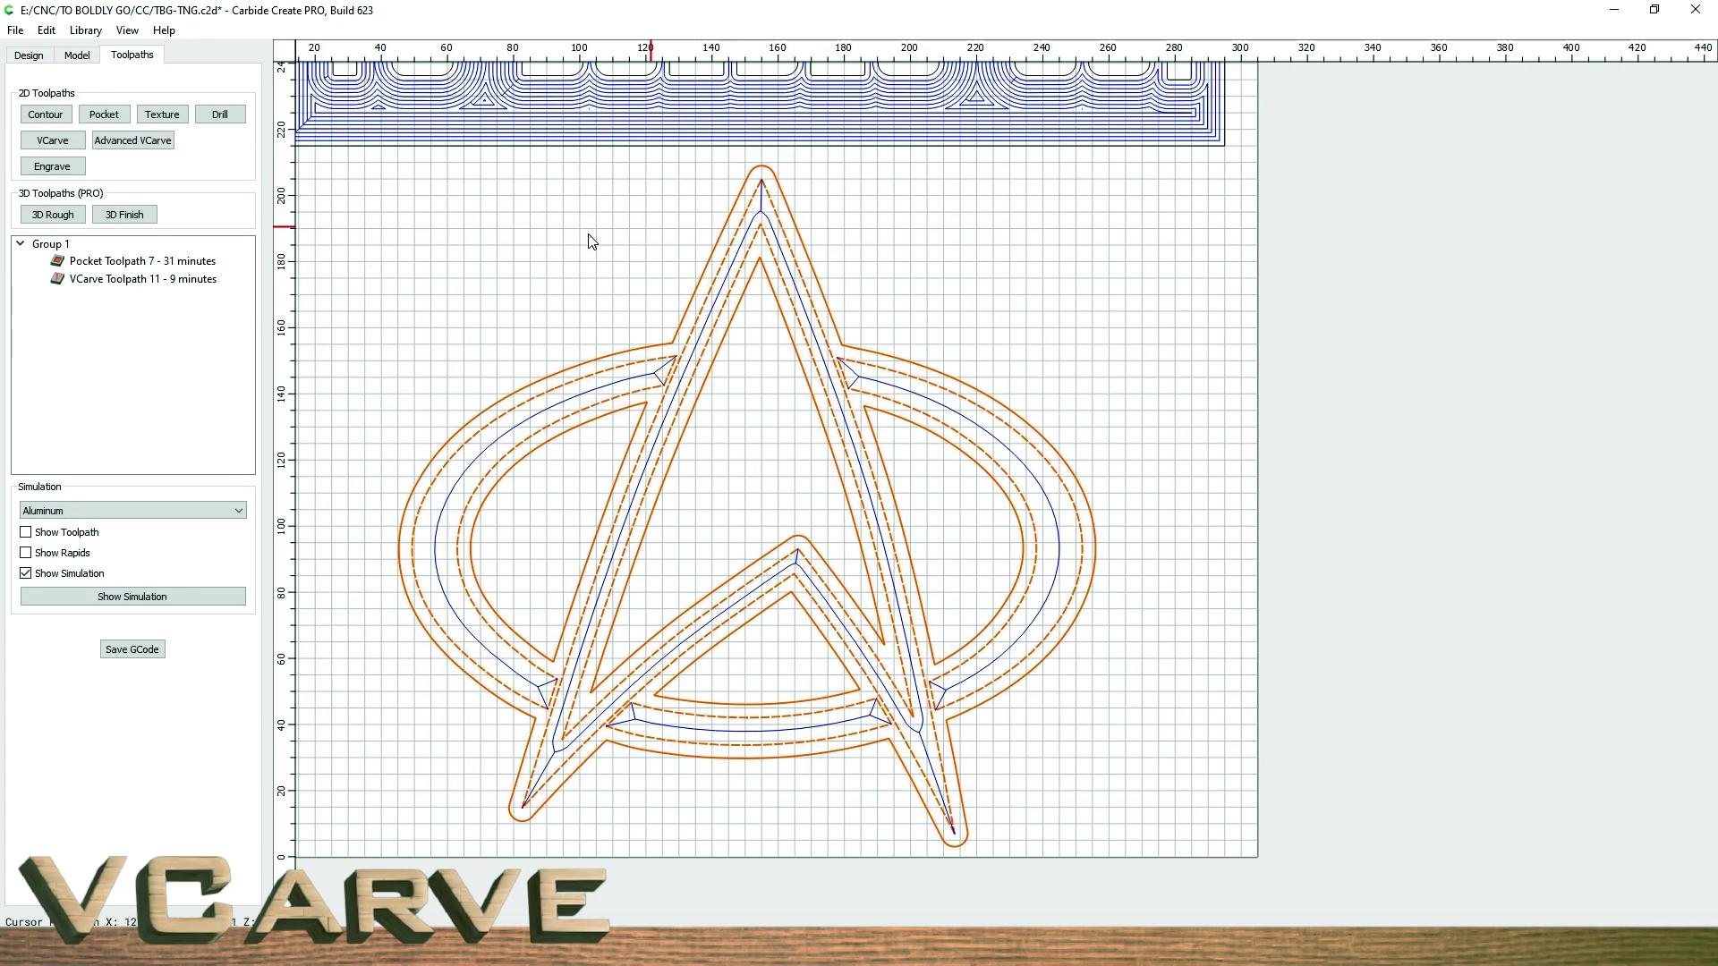
click(143, 280)
double_click(143, 279)
drag(1148, 819, 335, 164)
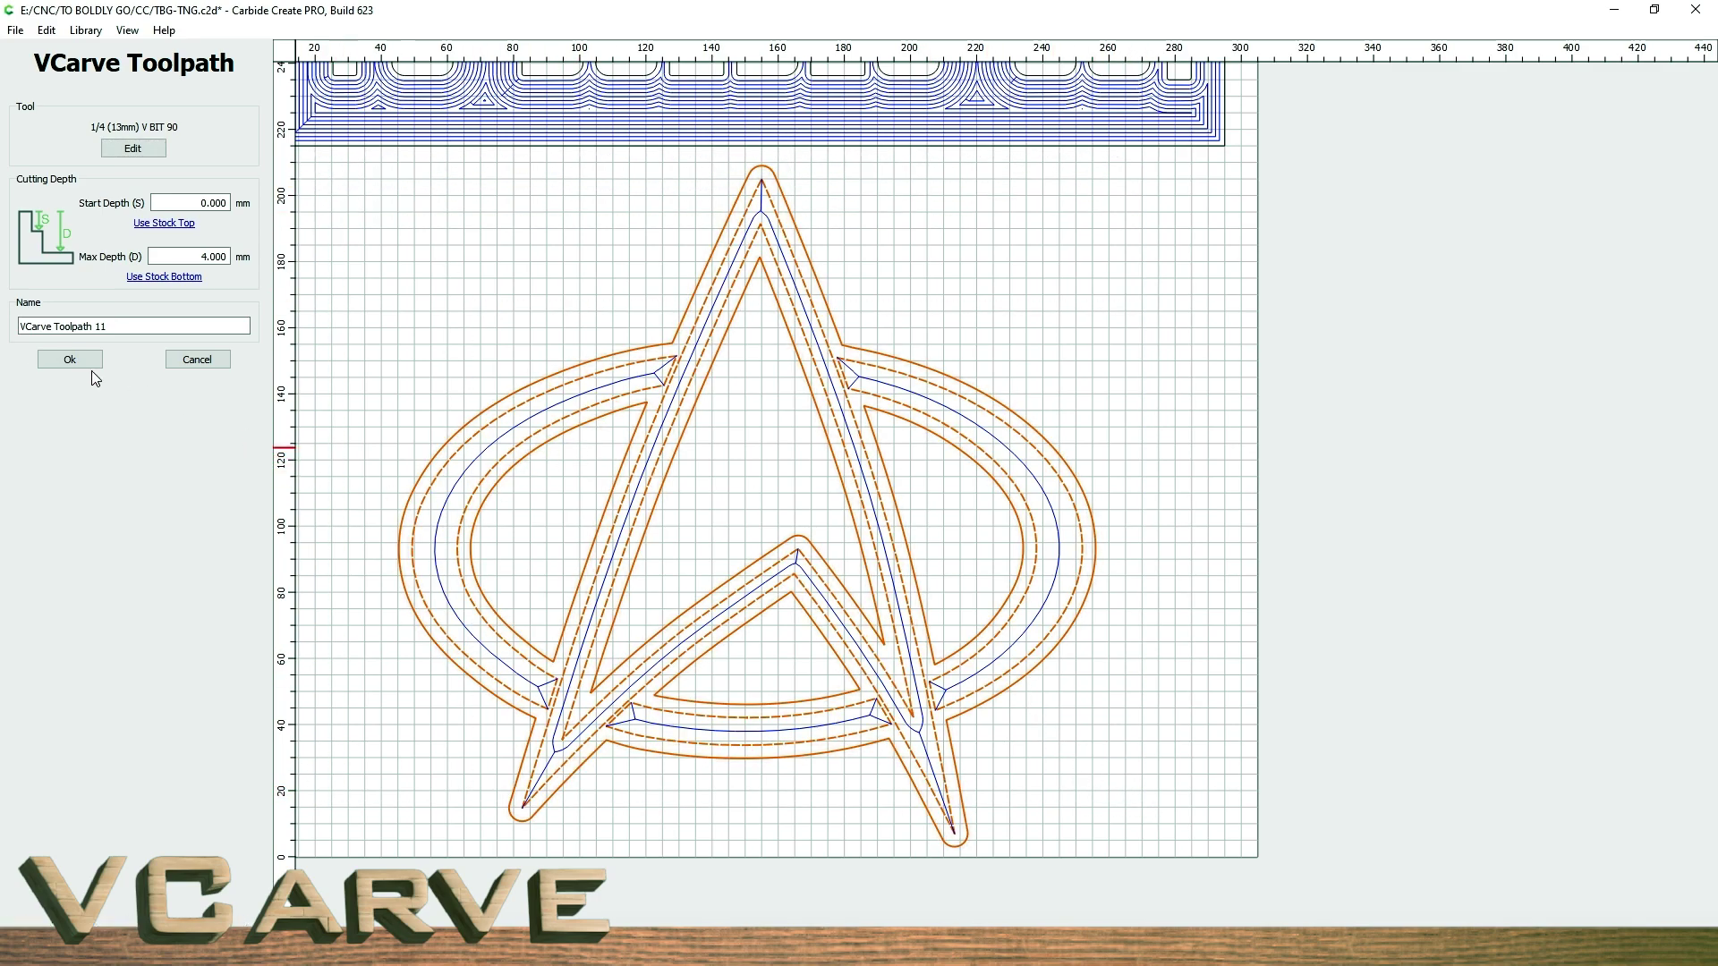
click(65, 359)
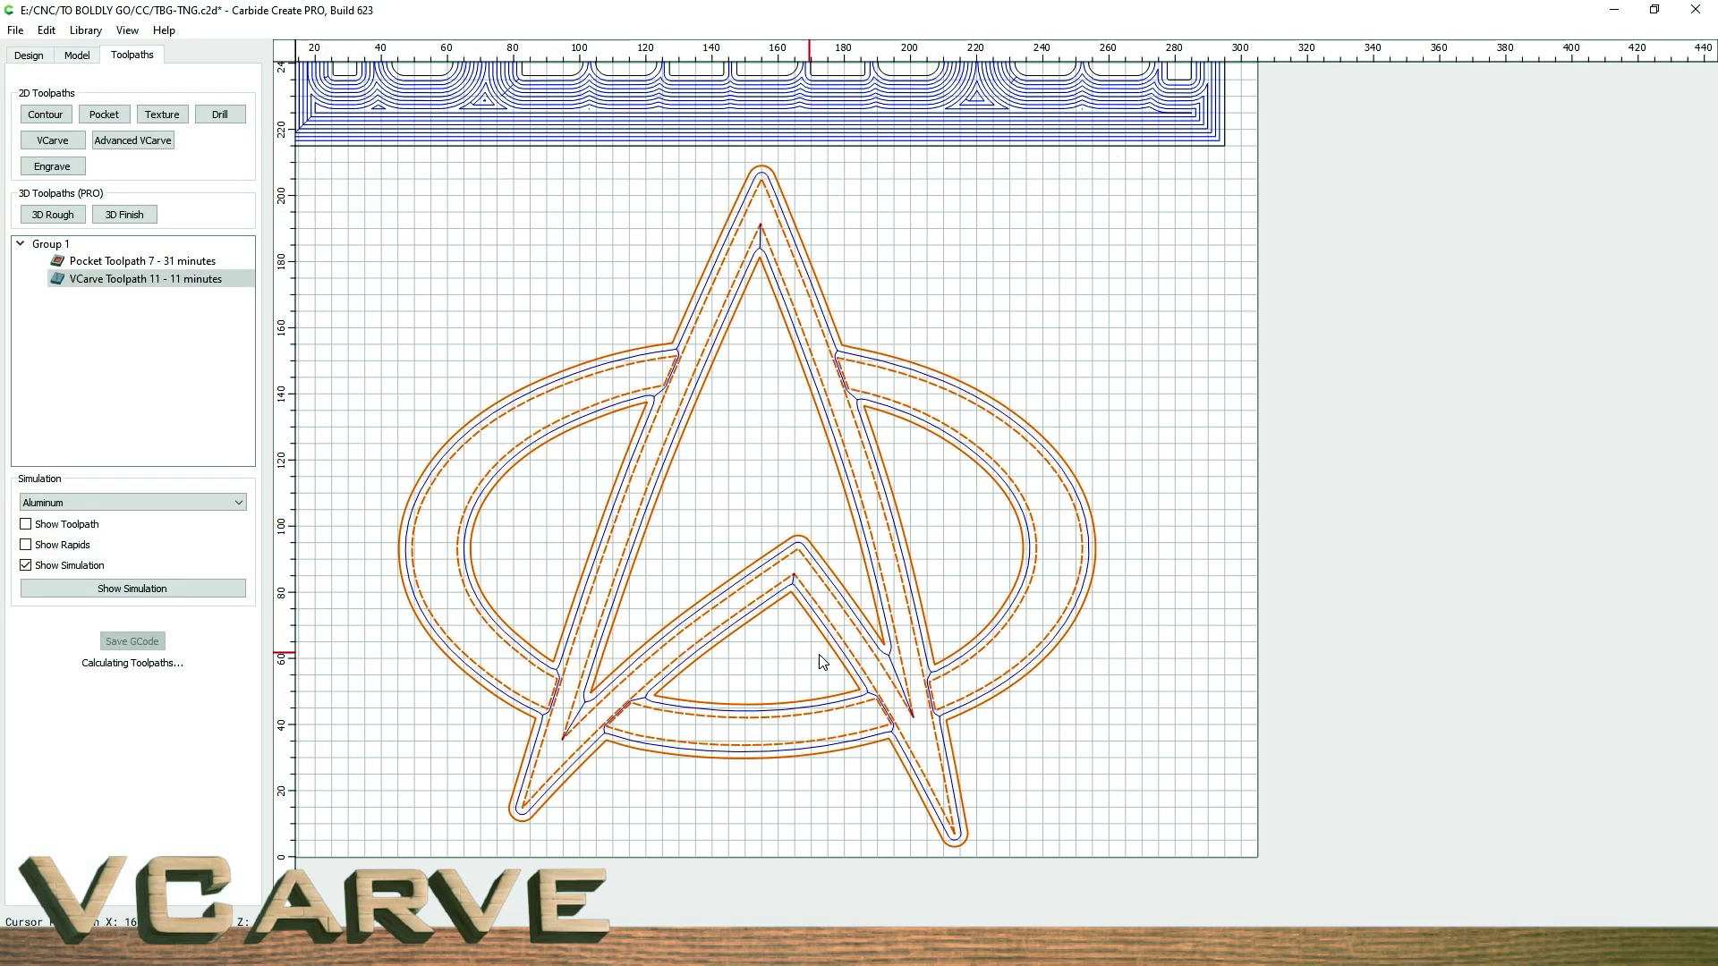
click(521, 636)
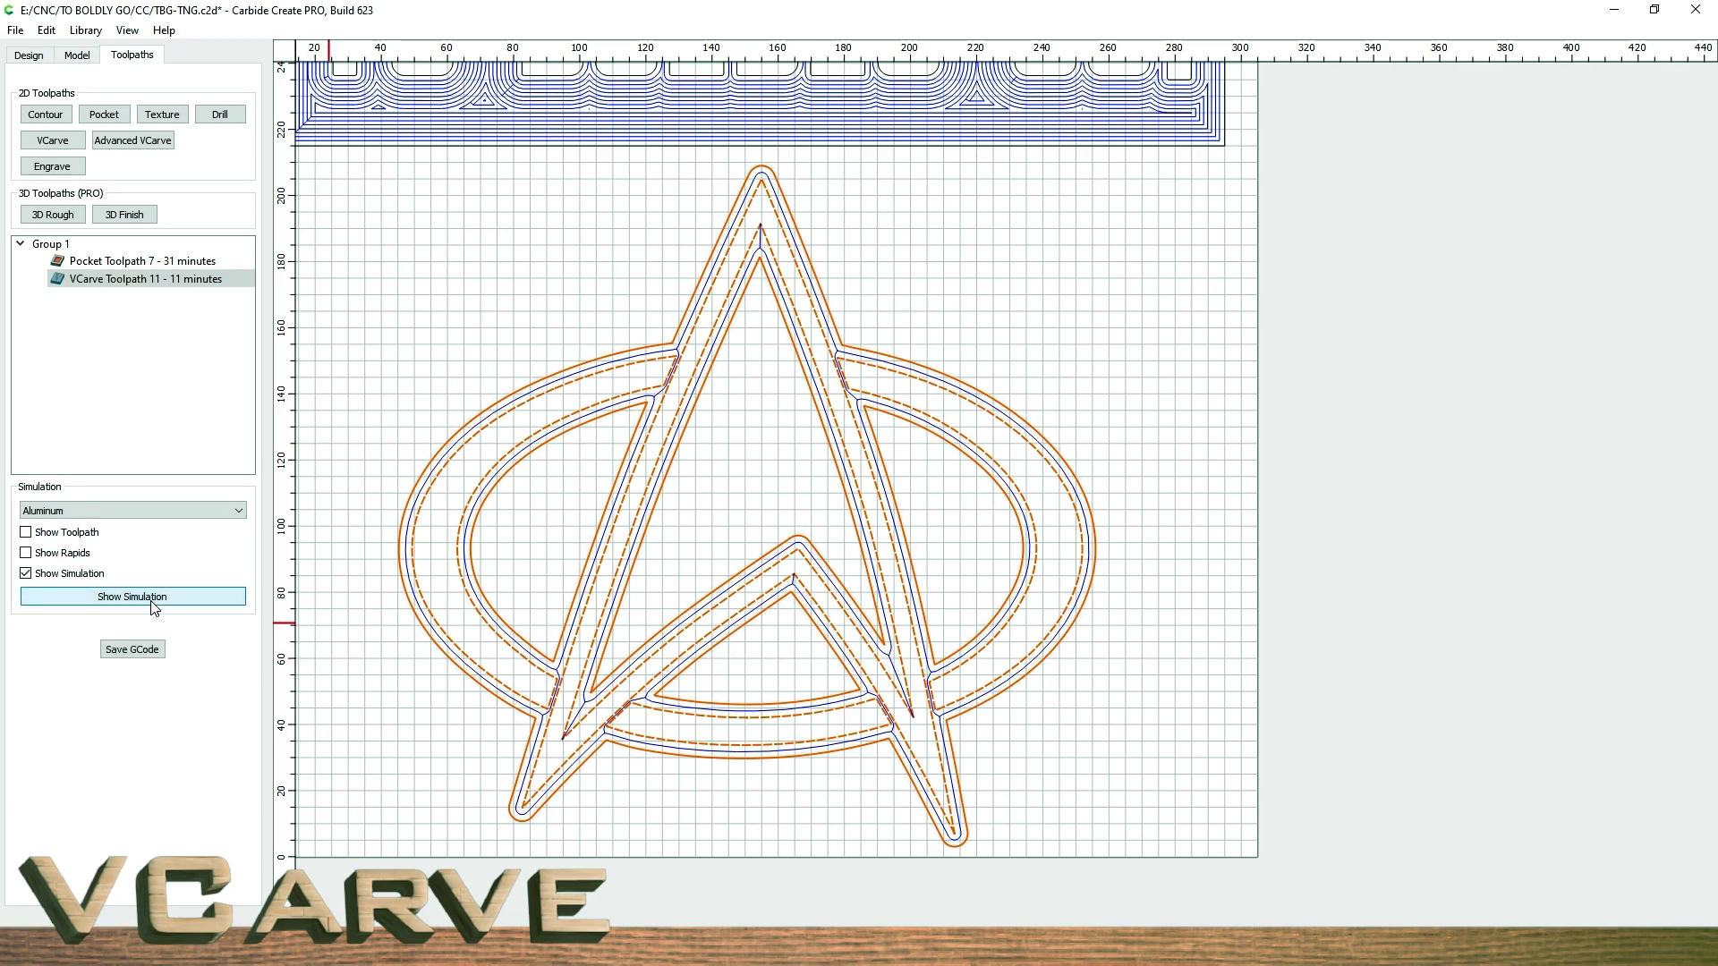
- Simulate both toolpaths, zooming and tilting the plate to inspect the 11-minute carve
click(154, 606)
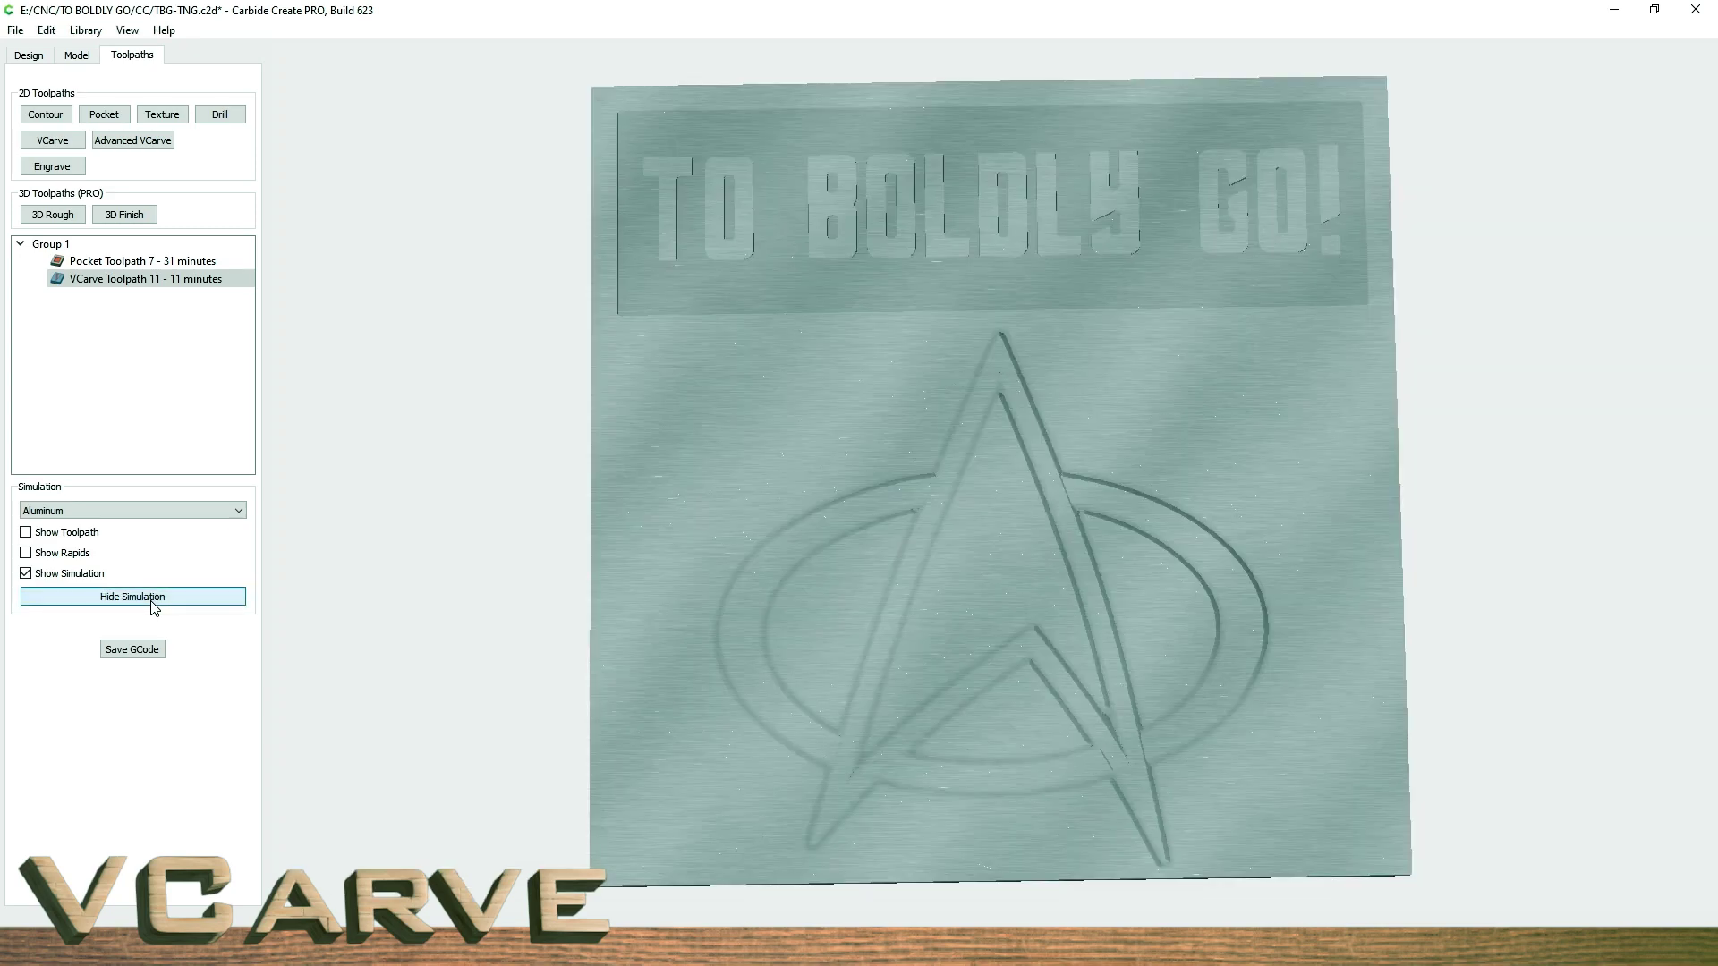
scroll(954, 699, up, 8)
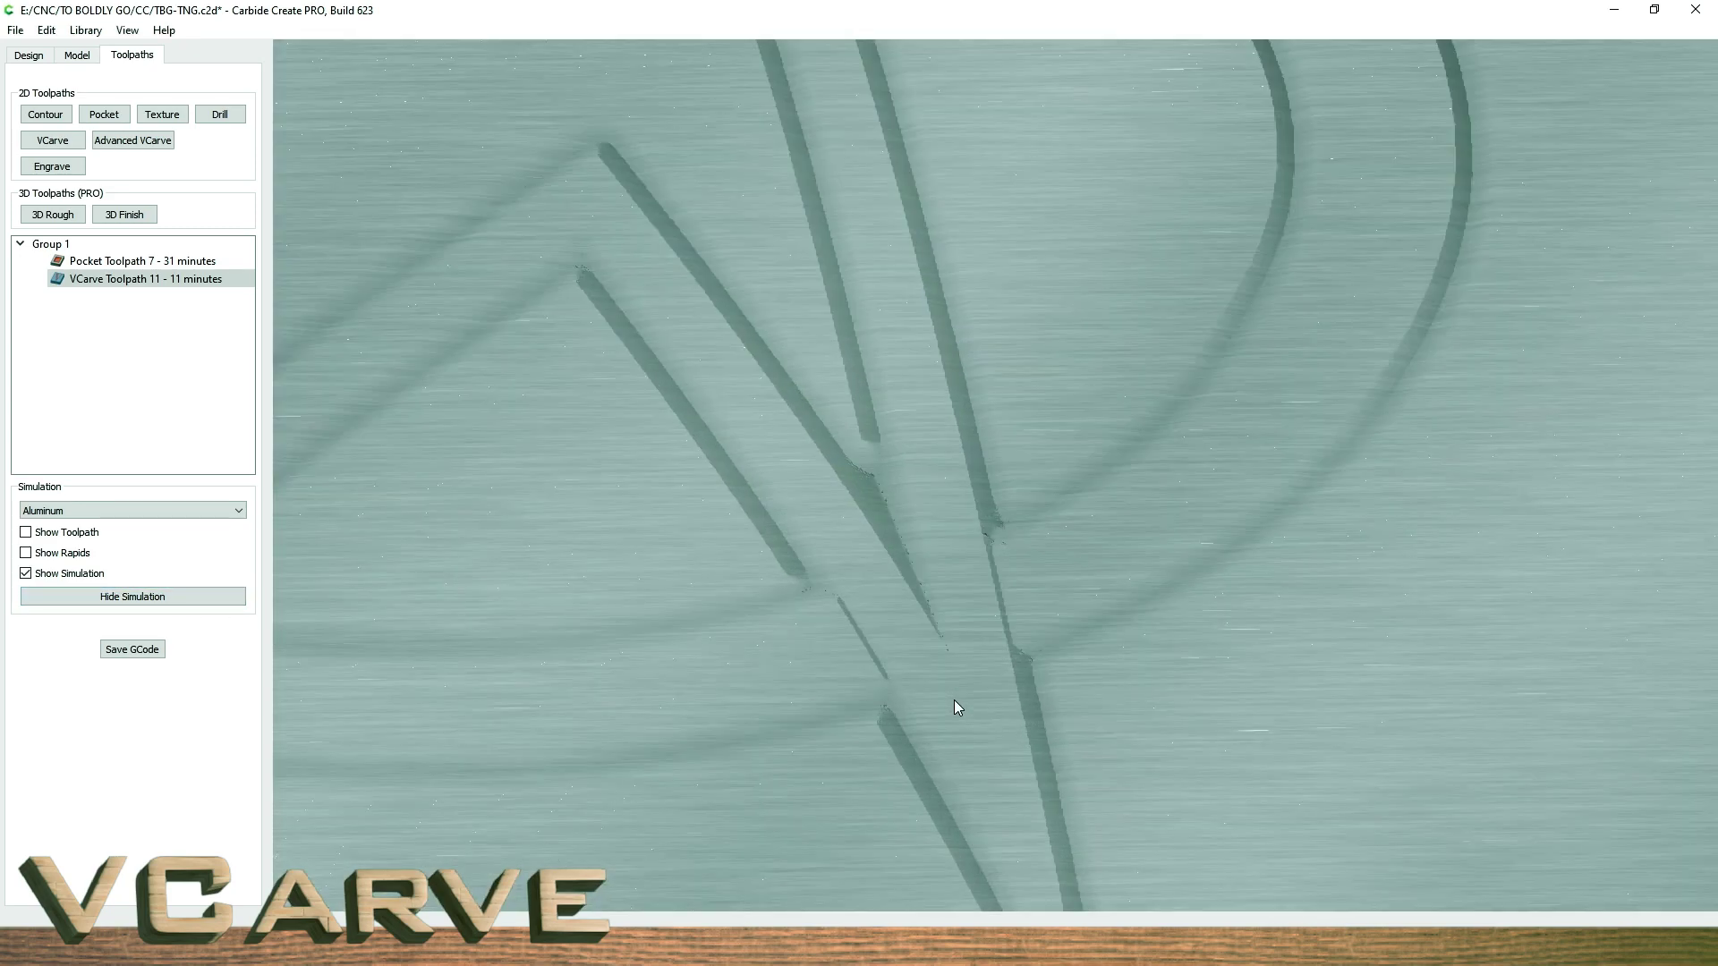
scroll(954, 700, down, 5)
scroll(954, 699, up, 5)
scroll(954, 700, down, 6)
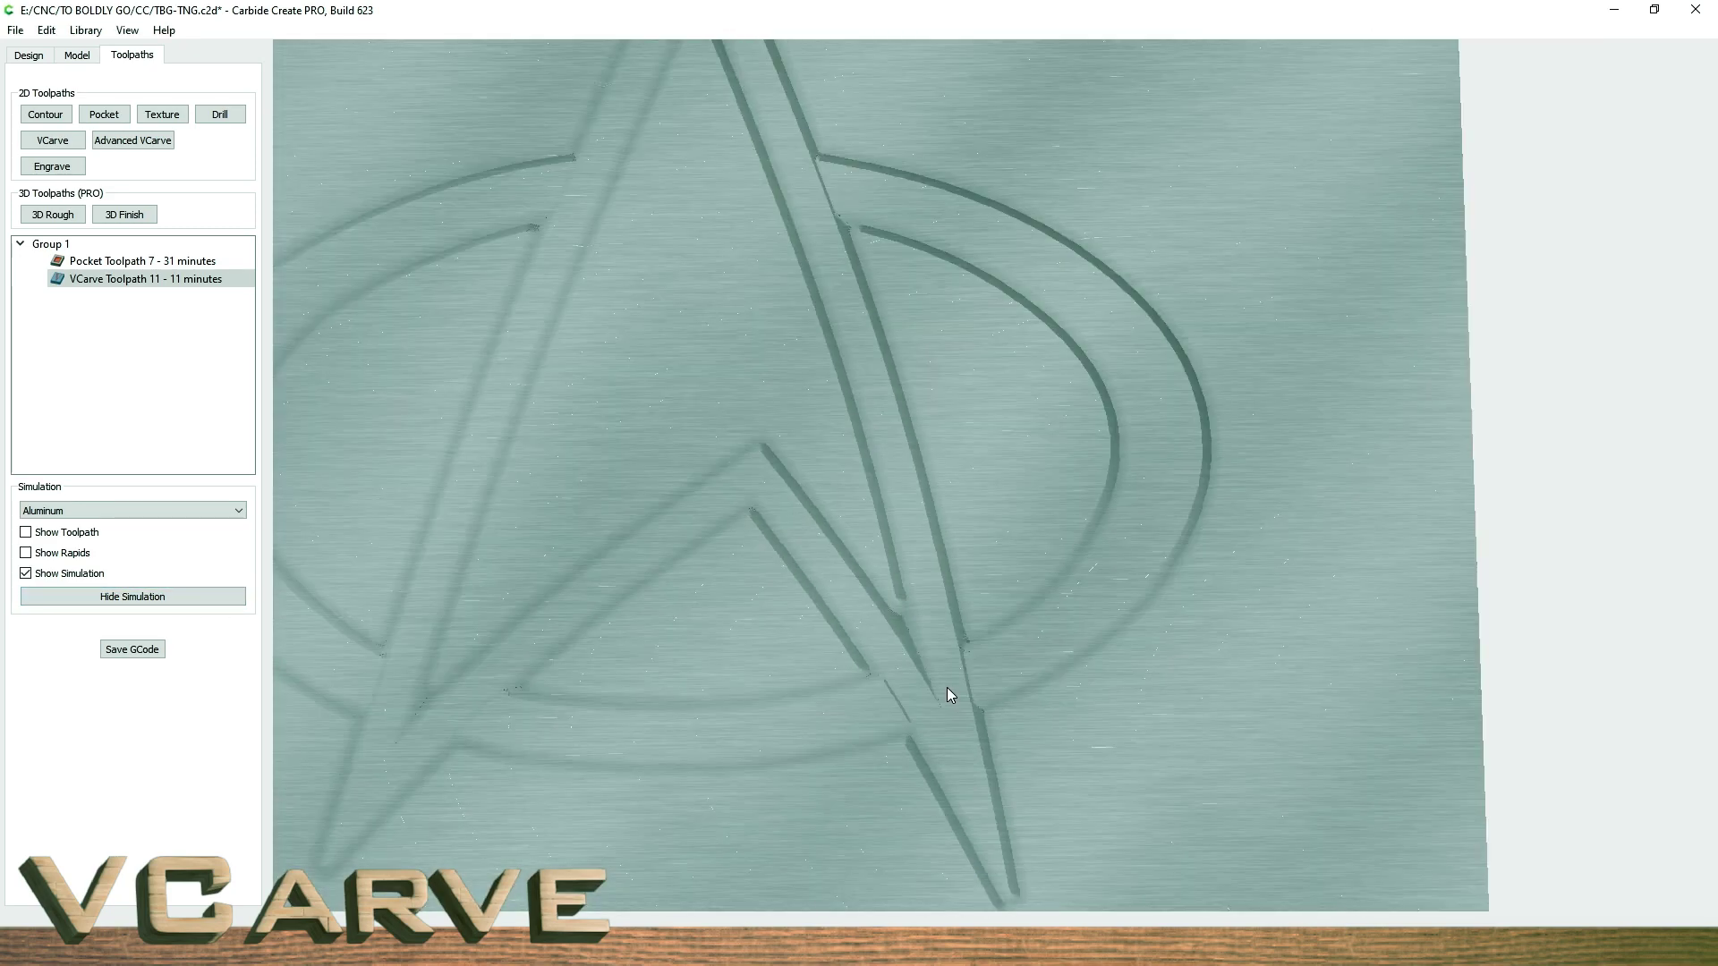
scroll(949, 695, down, 5)
scroll(912, 617, up, 8)
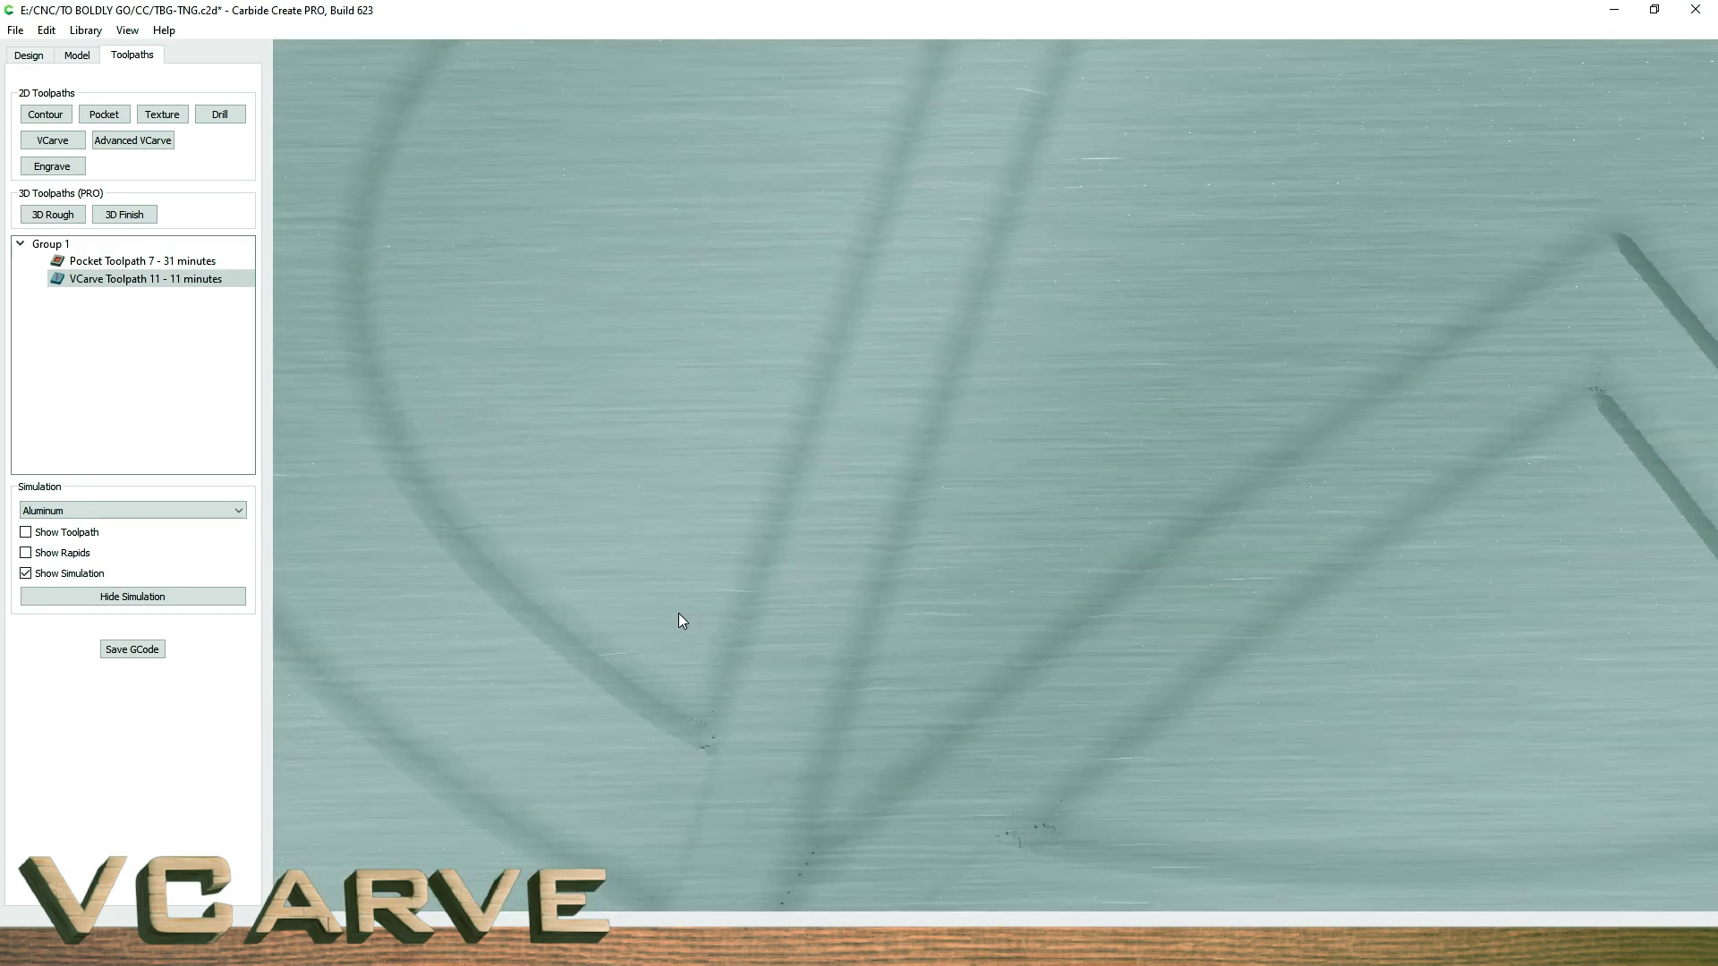
scroll(680, 618, down, 5)
scroll(753, 653, up, 8)
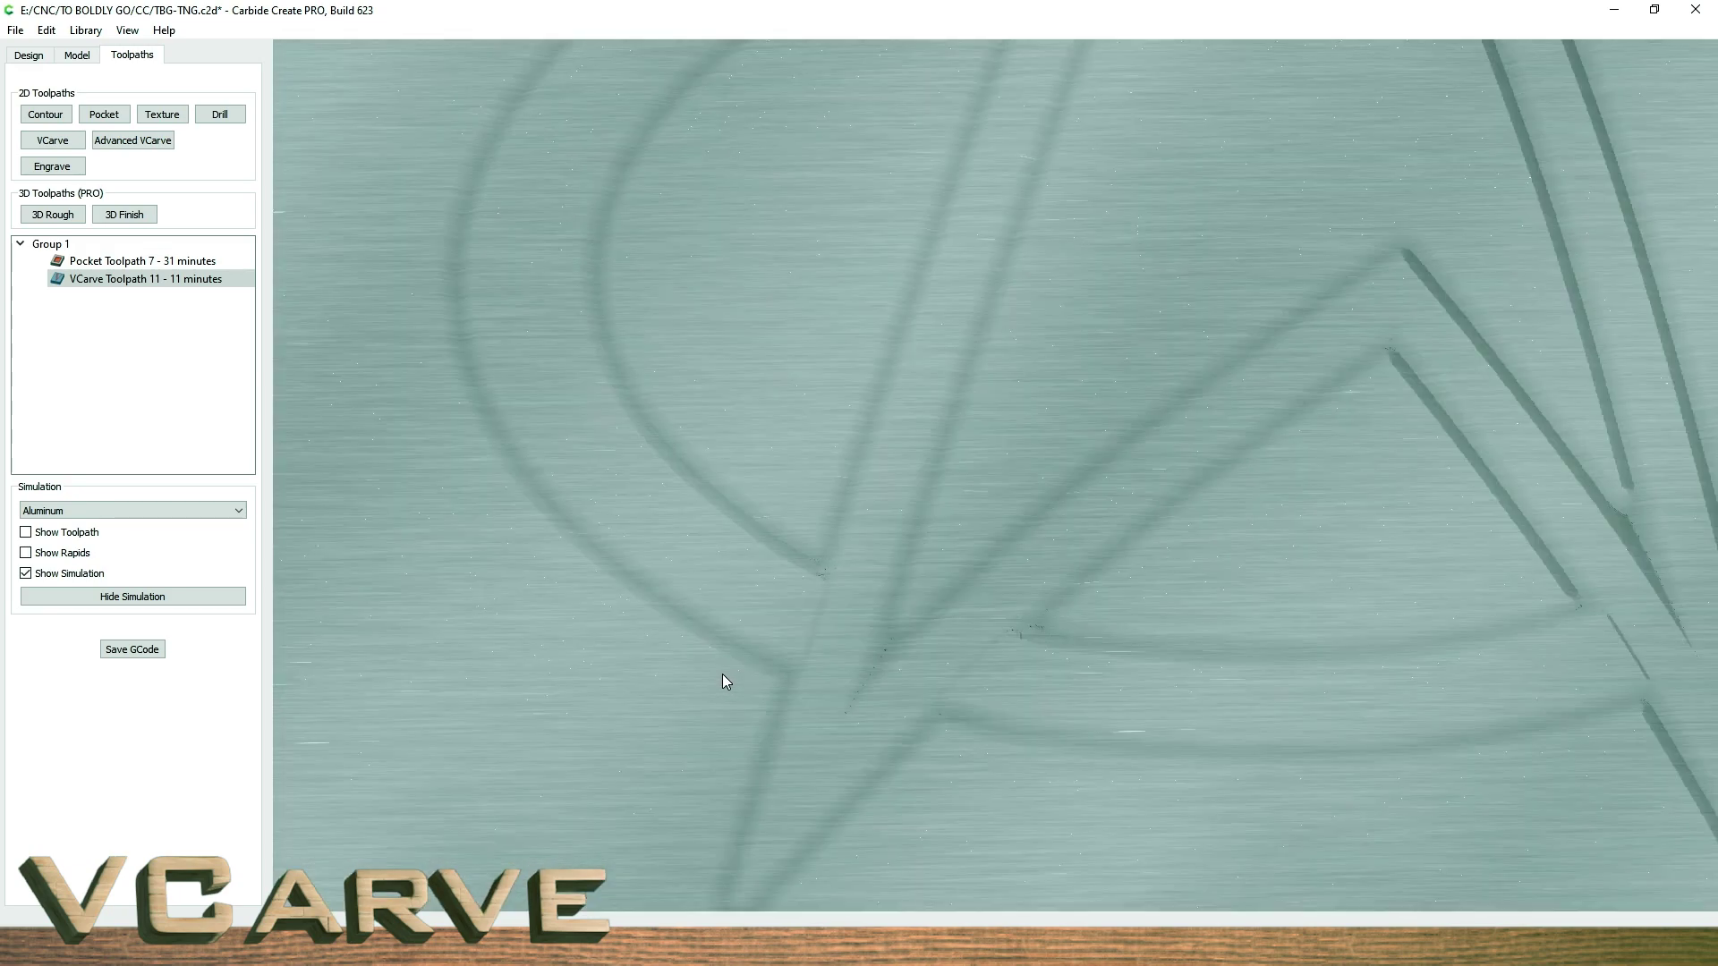
scroll(725, 680, up, 3)
scroll(895, 671, down, 4)
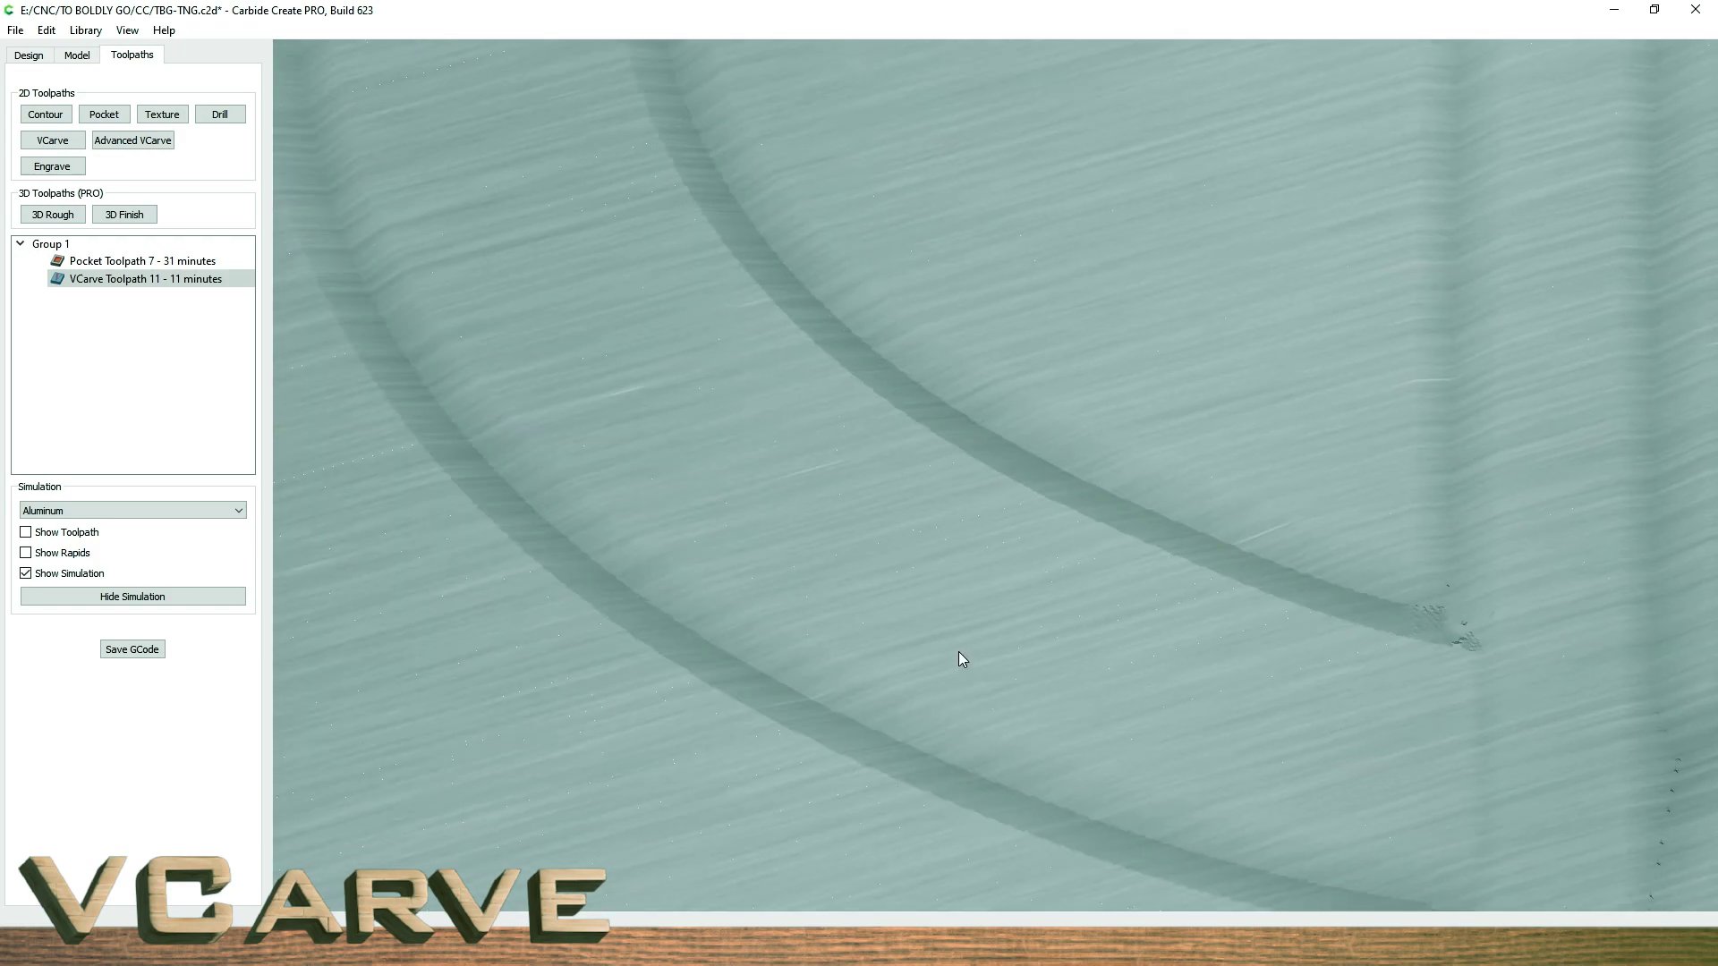
scroll(1204, 433, up, 4)
scroll(814, 414, down, 6)
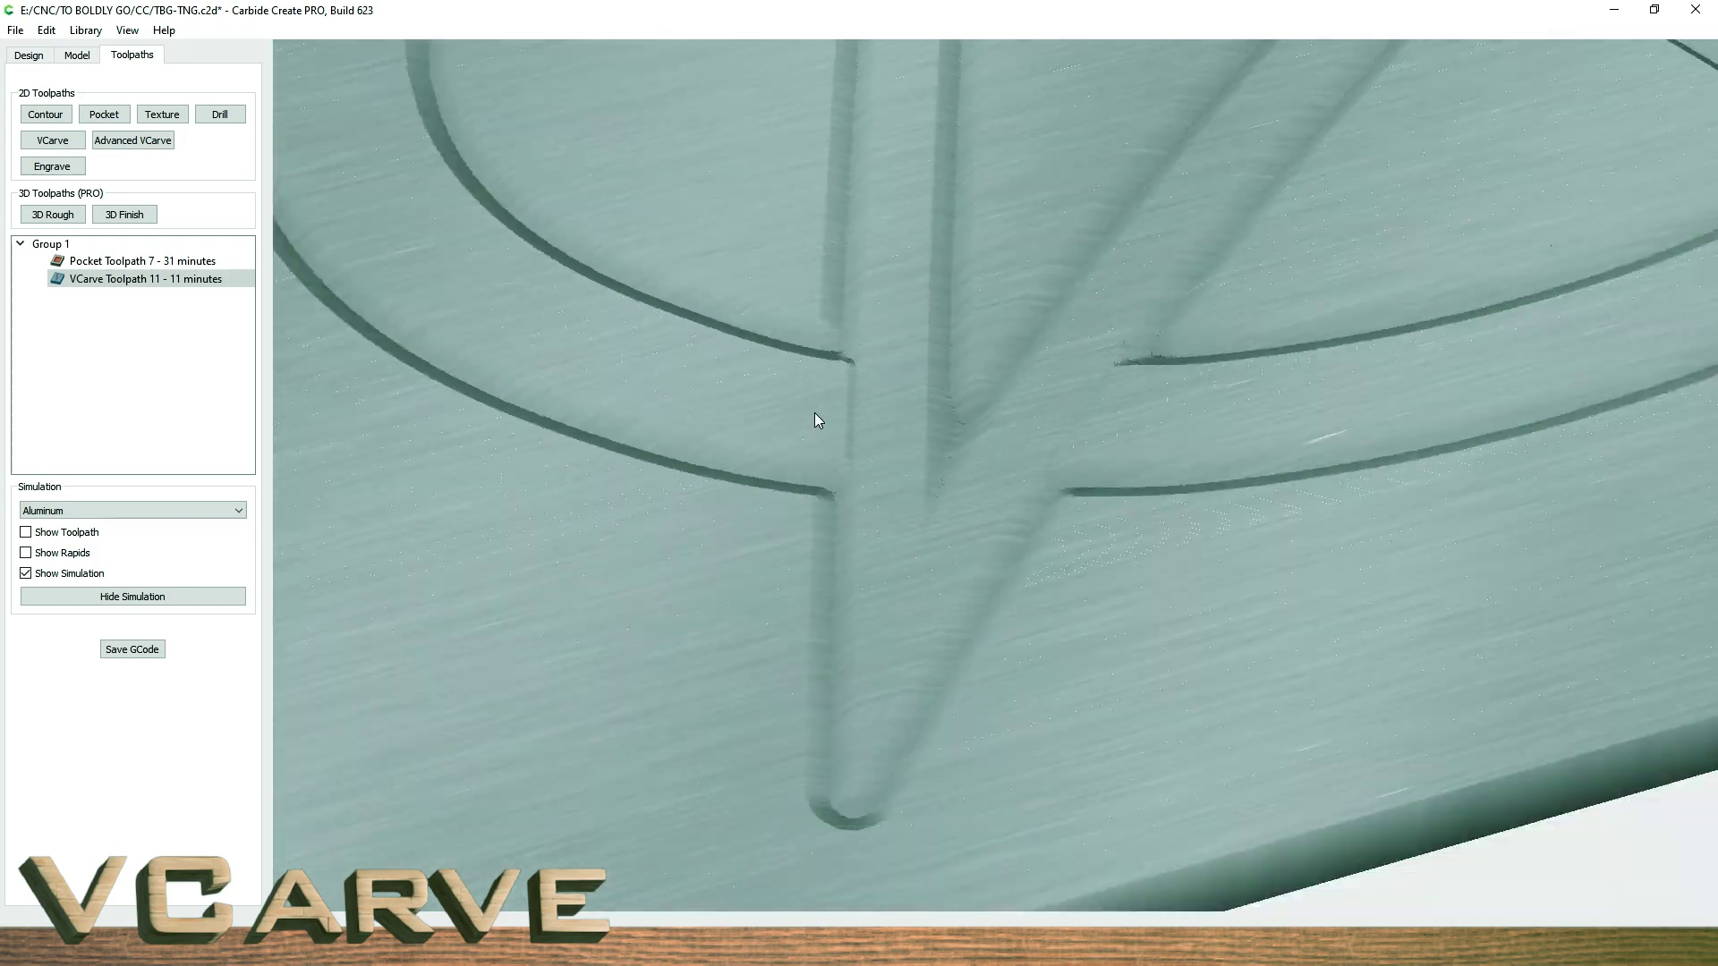
scroll(868, 644, up, 5)
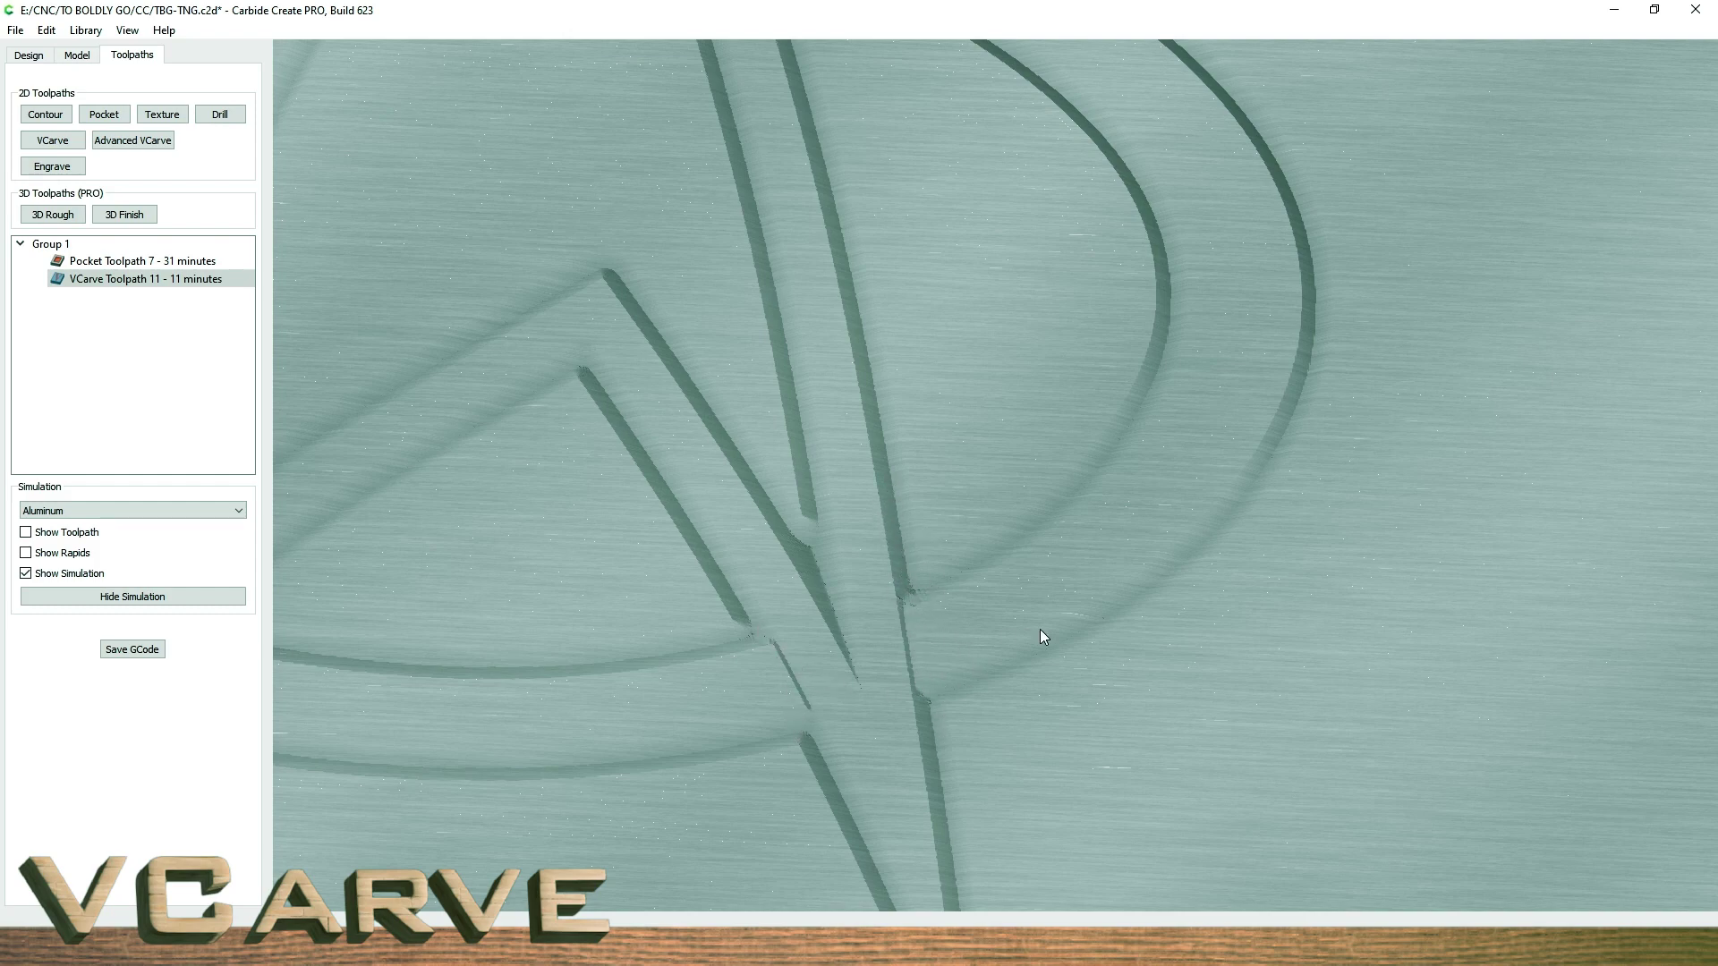
scroll(633, 358, down, 5)
drag(537, 388, 157, 325)
- Close the simulation and return to the Design view with nothing selected
click(149, 597)
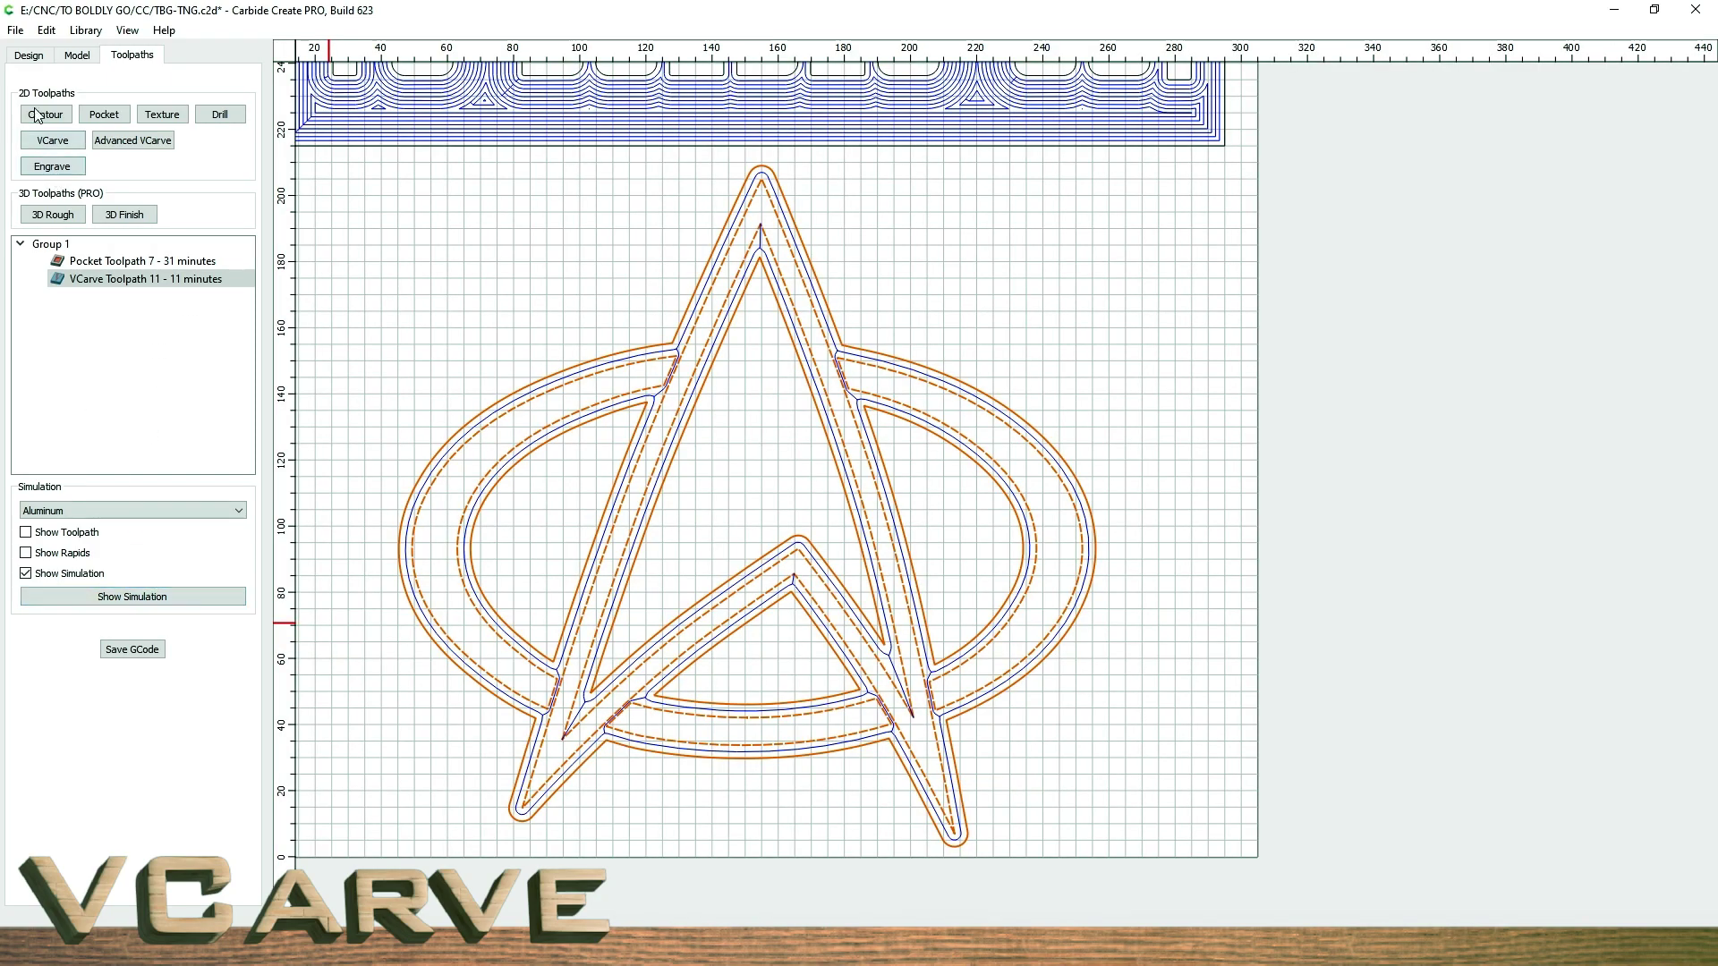
click(29, 57)
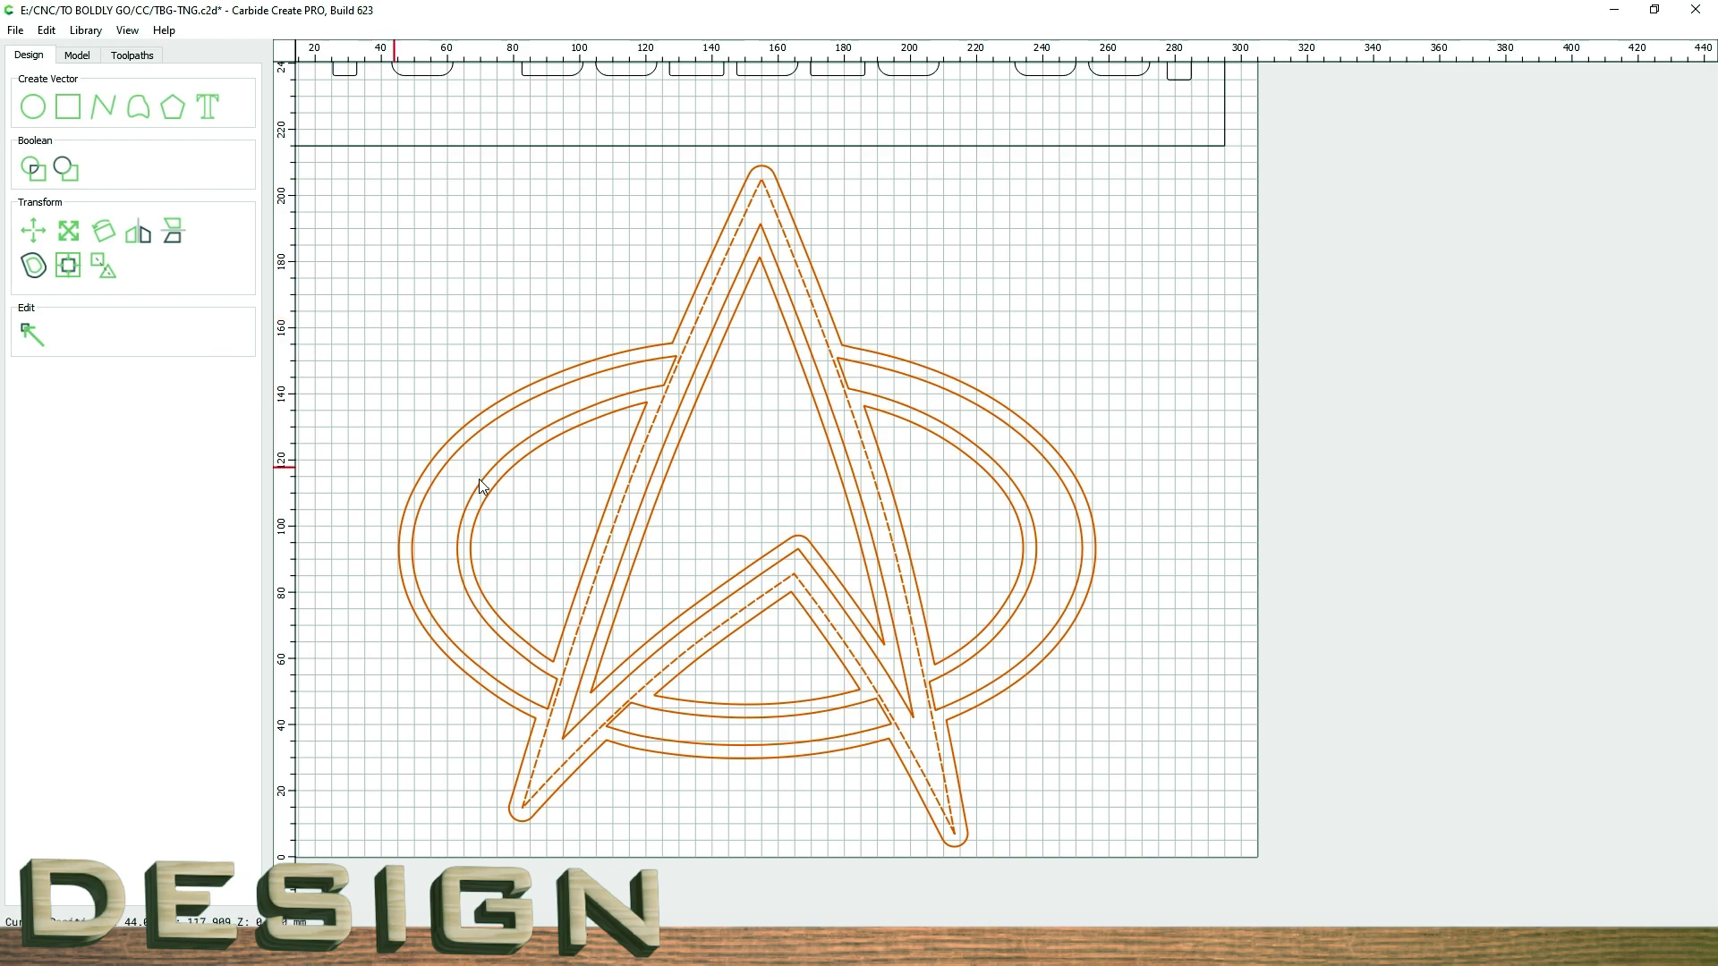
click(1138, 622)
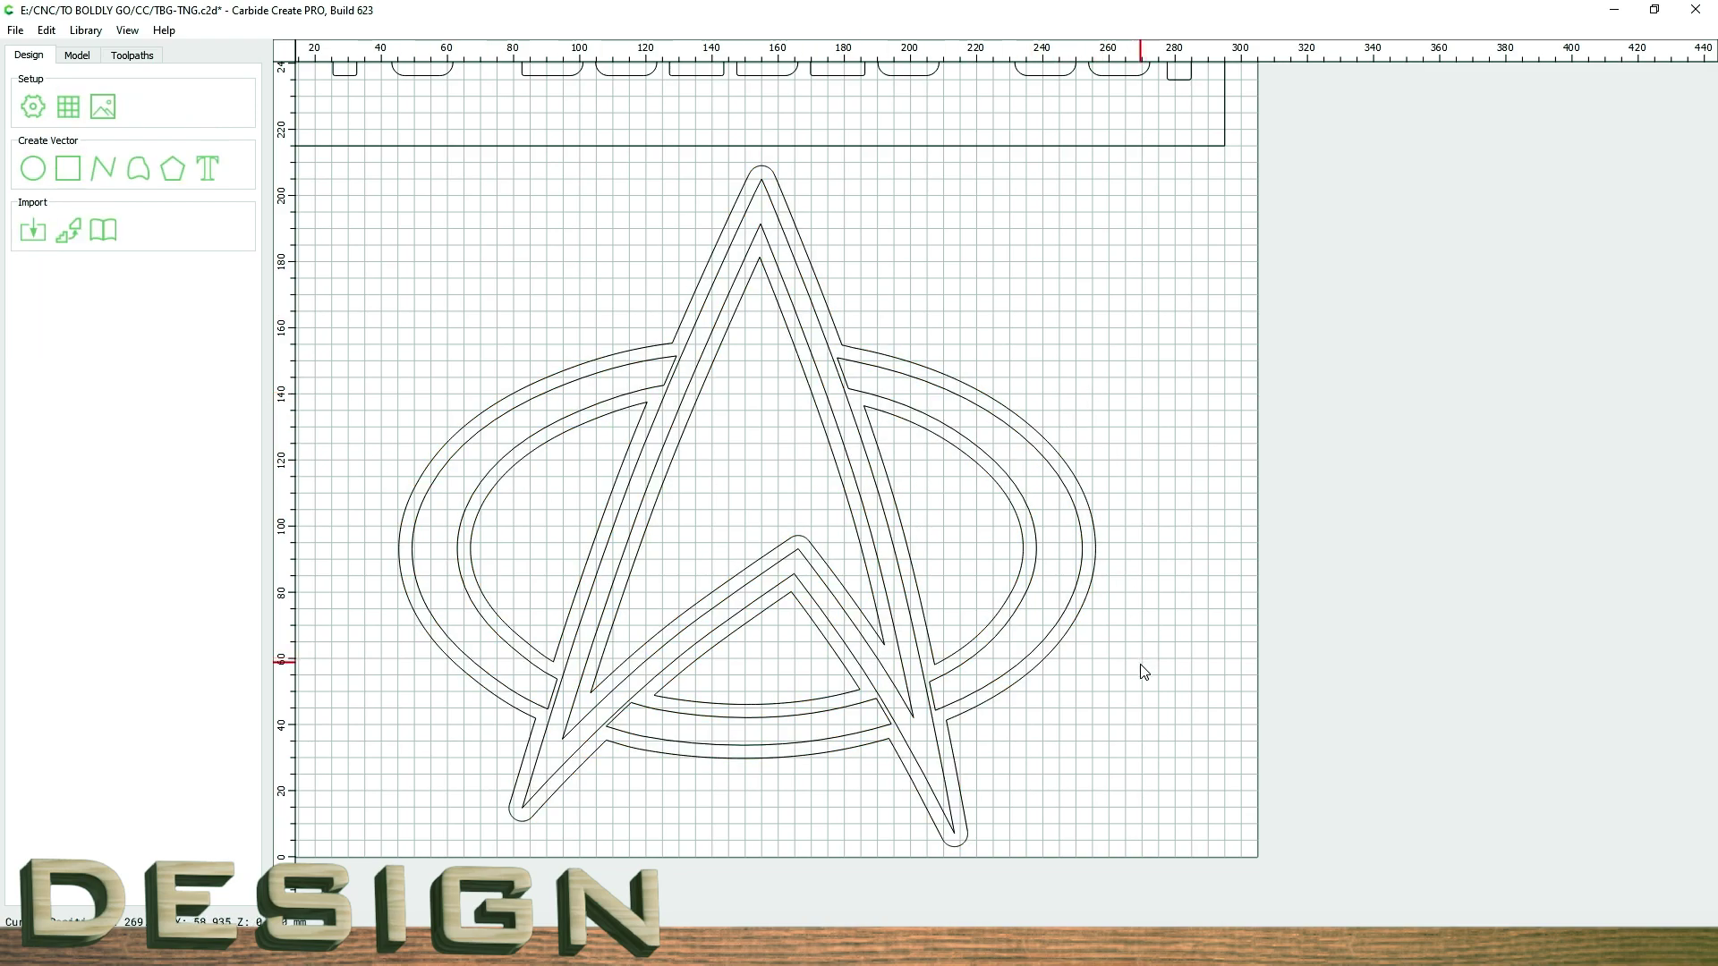
- Delete the inner copies of the delta, triangle and left crescent outlines
click(983, 713)
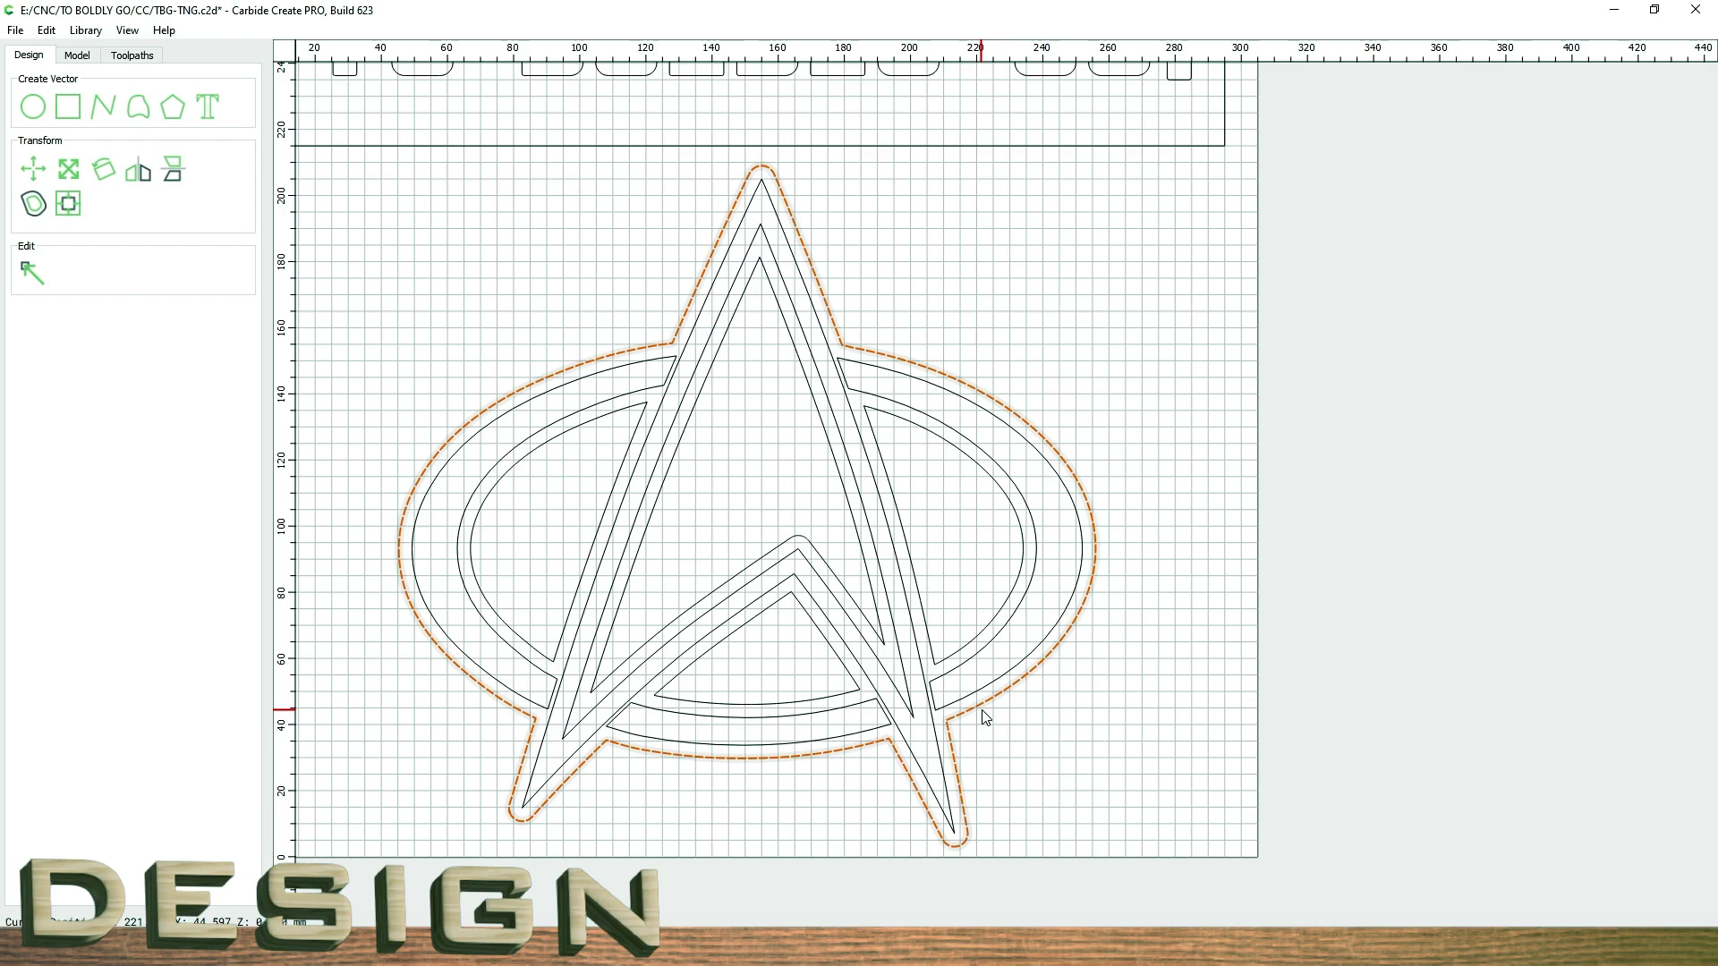
click(983, 713)
click(936, 629)
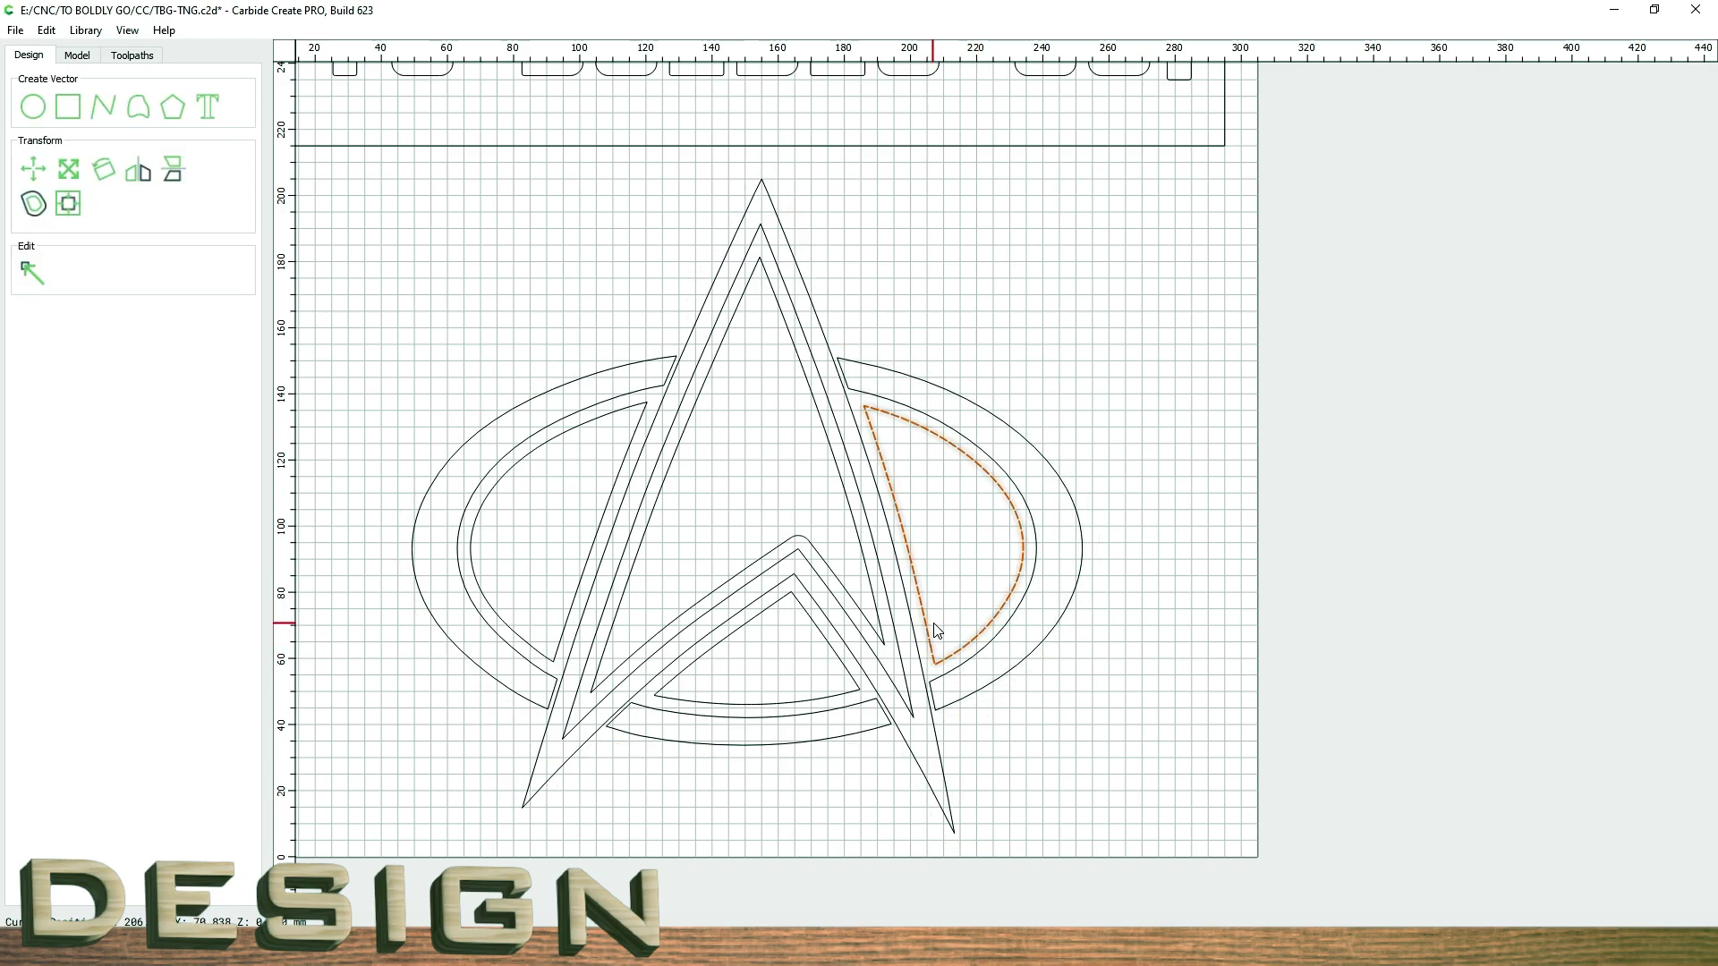
click(836, 543)
click(850, 535)
key(Delete)
click(822, 636)
key(Delete)
click(487, 501)
key(Delete)
- Shift both crescents slightly outward from the delta and move the bottom arc lower
click(937, 428)
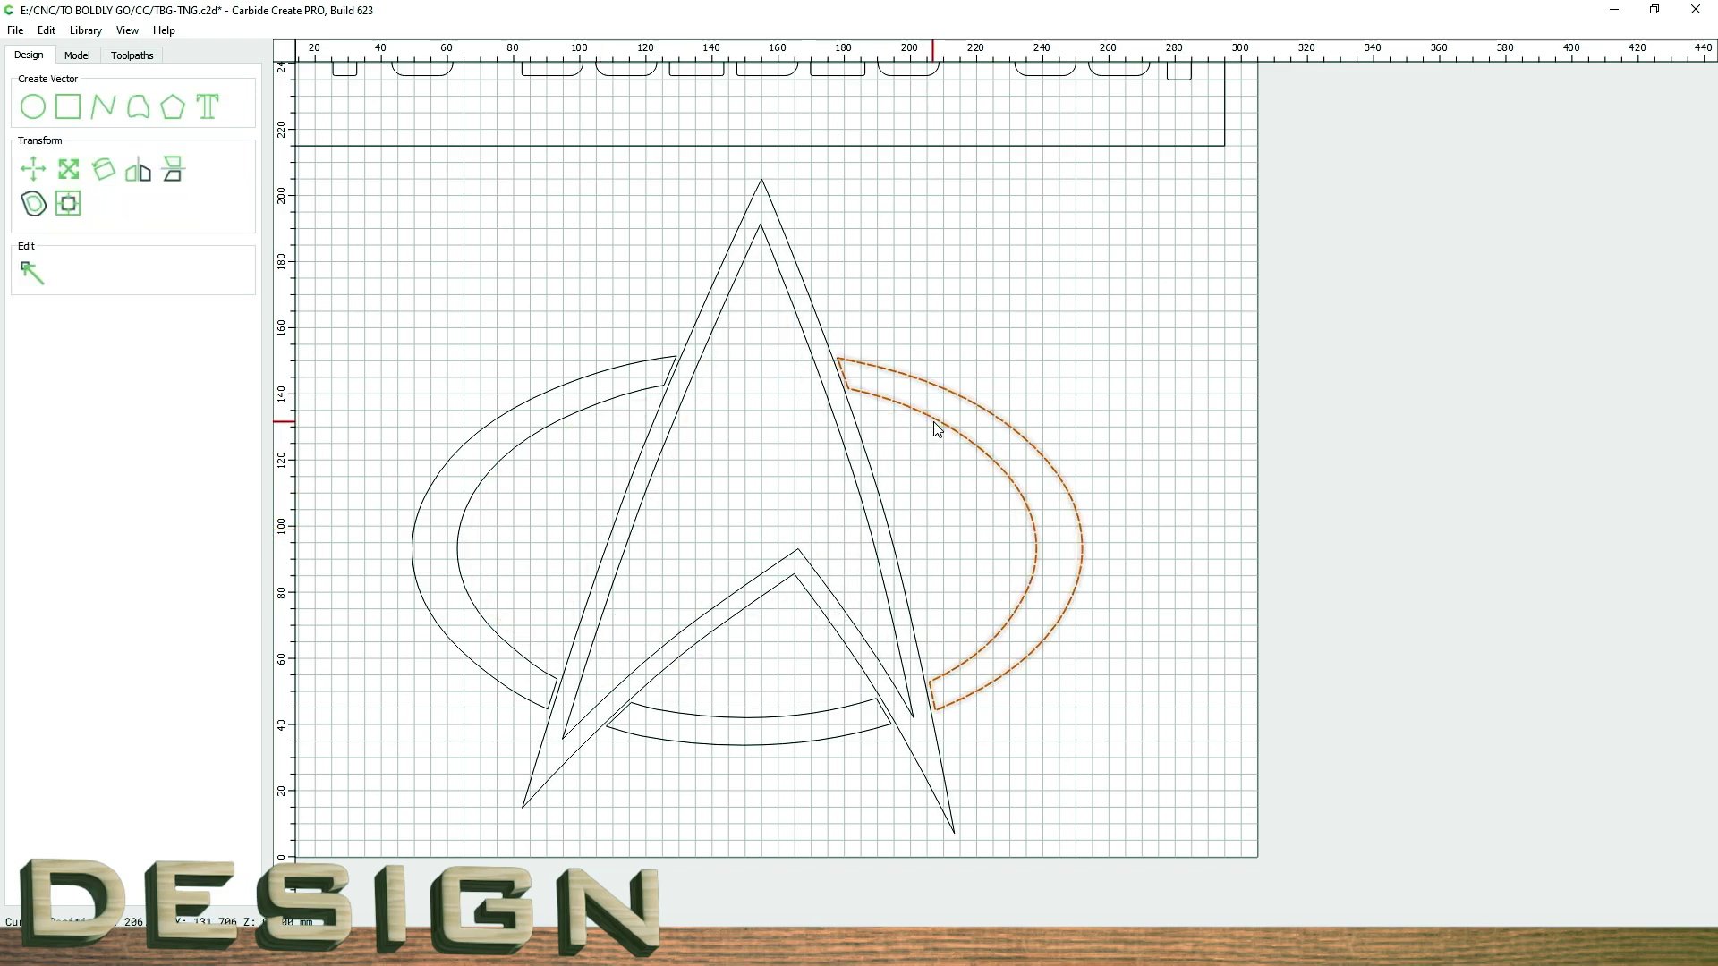
drag(934, 424, 939, 423)
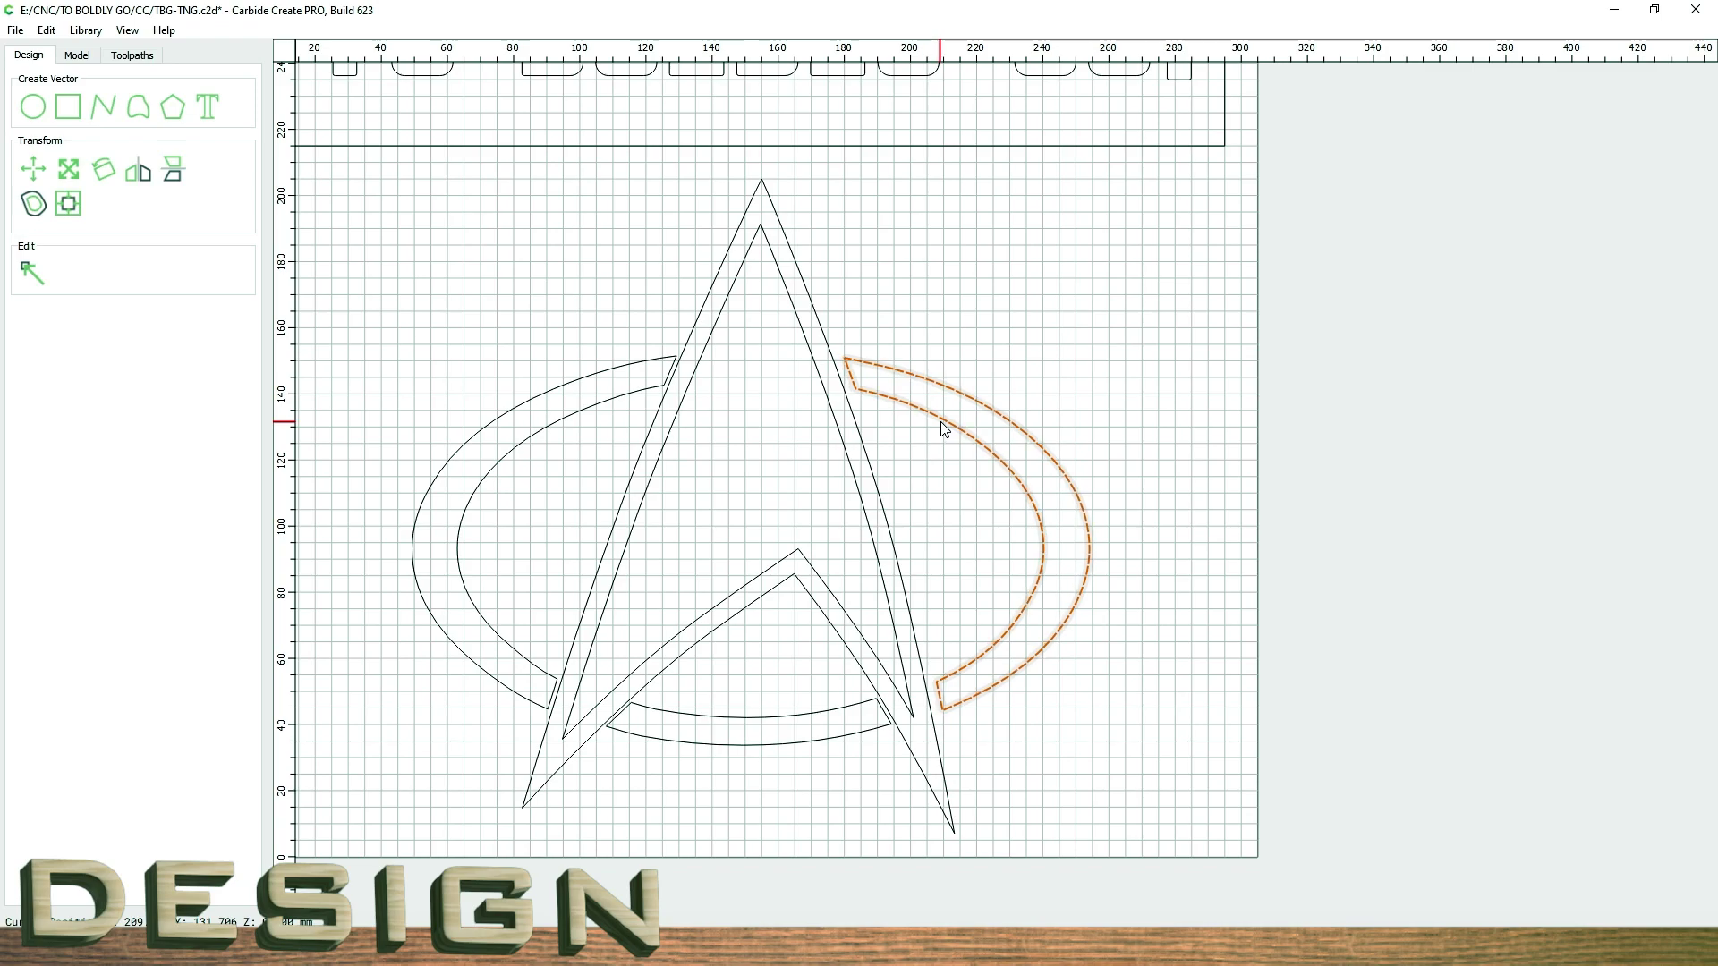
click(630, 401)
drag(625, 399, 609, 396)
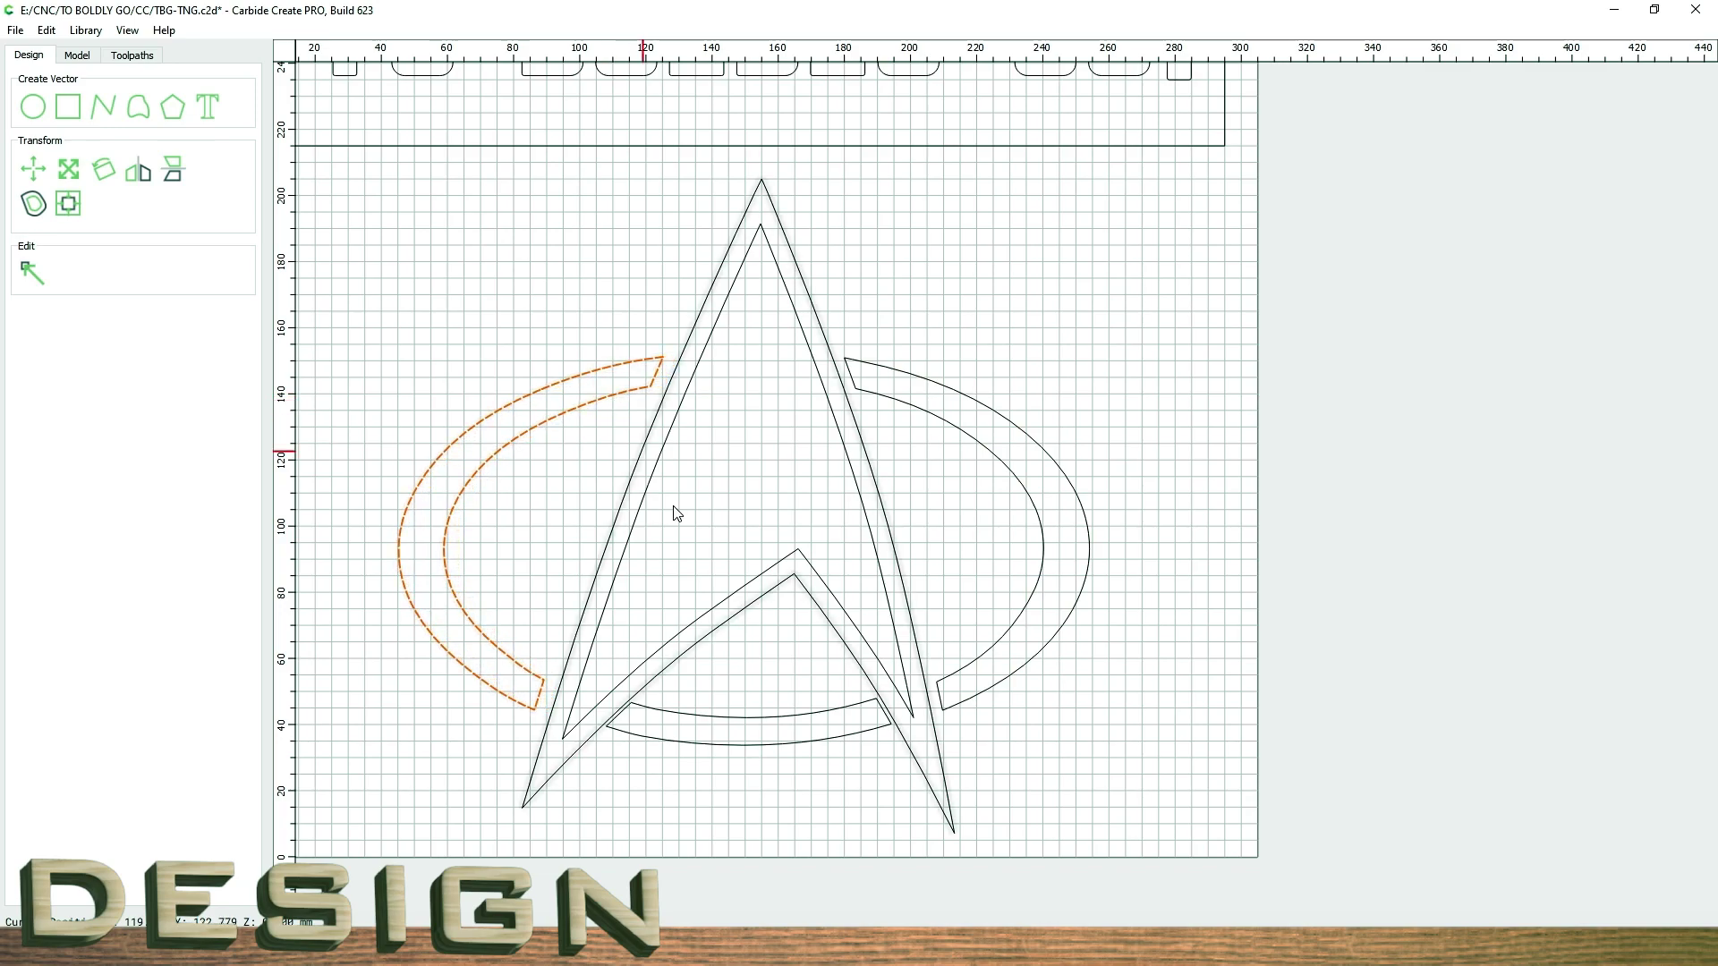
click(766, 747)
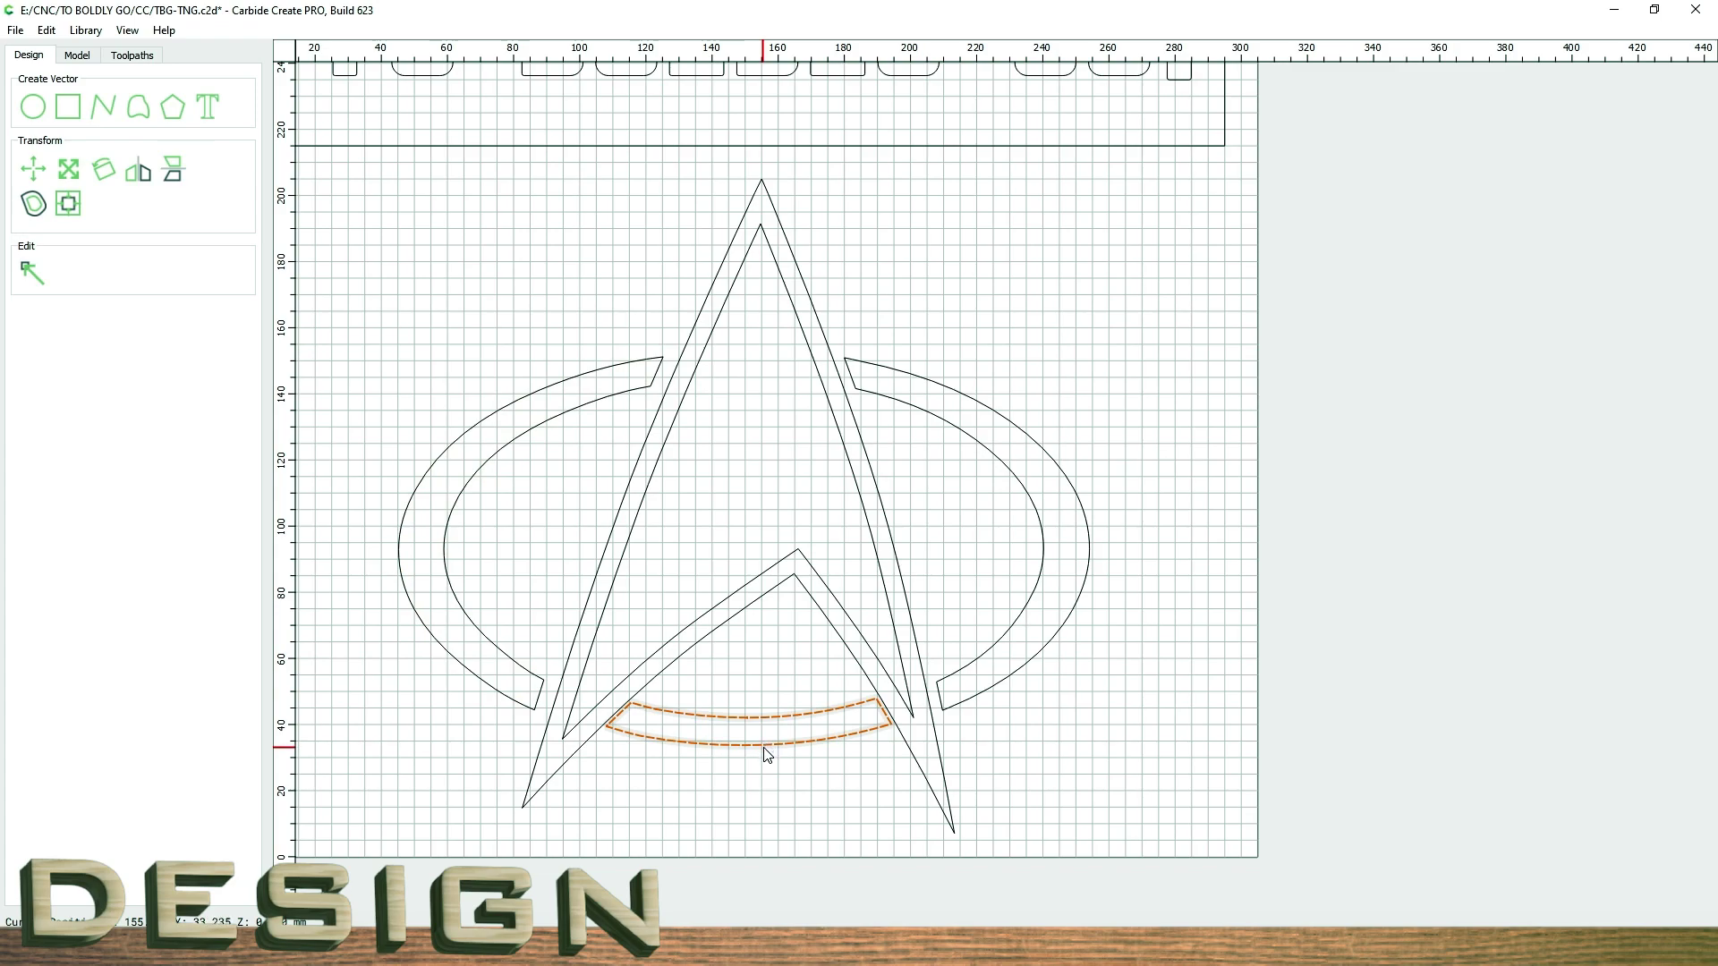
drag(764, 745, 766, 763)
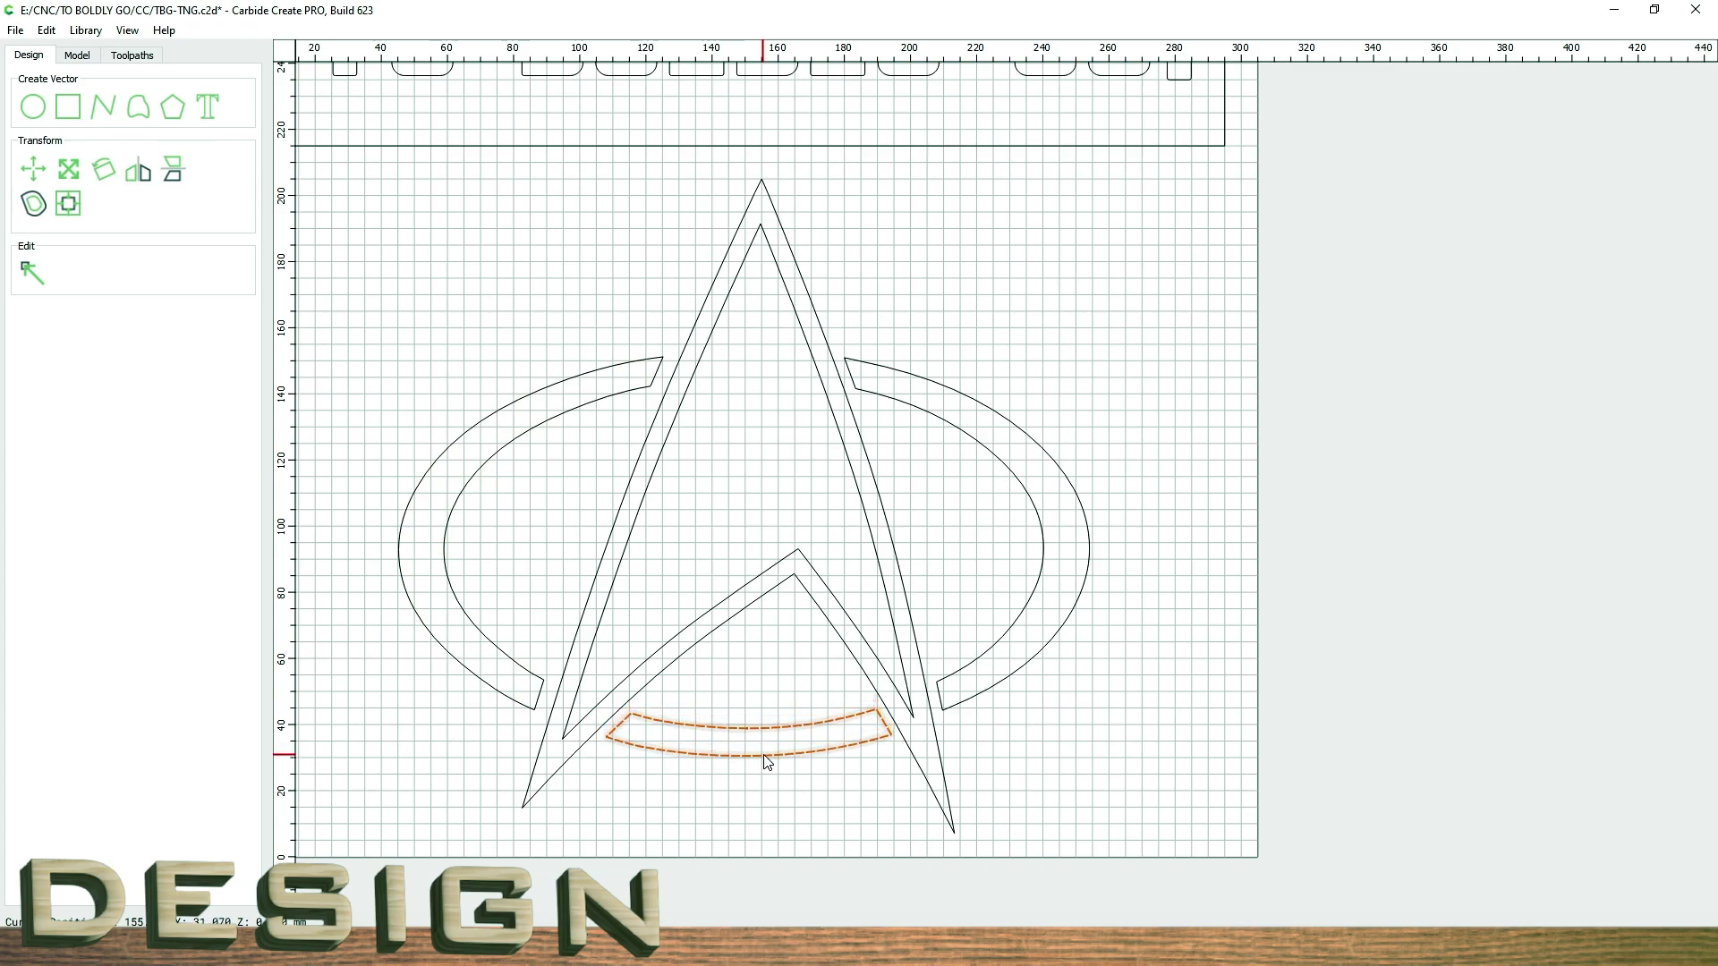
- Apply a 4 mm outside offset to the whole selected badge
click(933, 541)
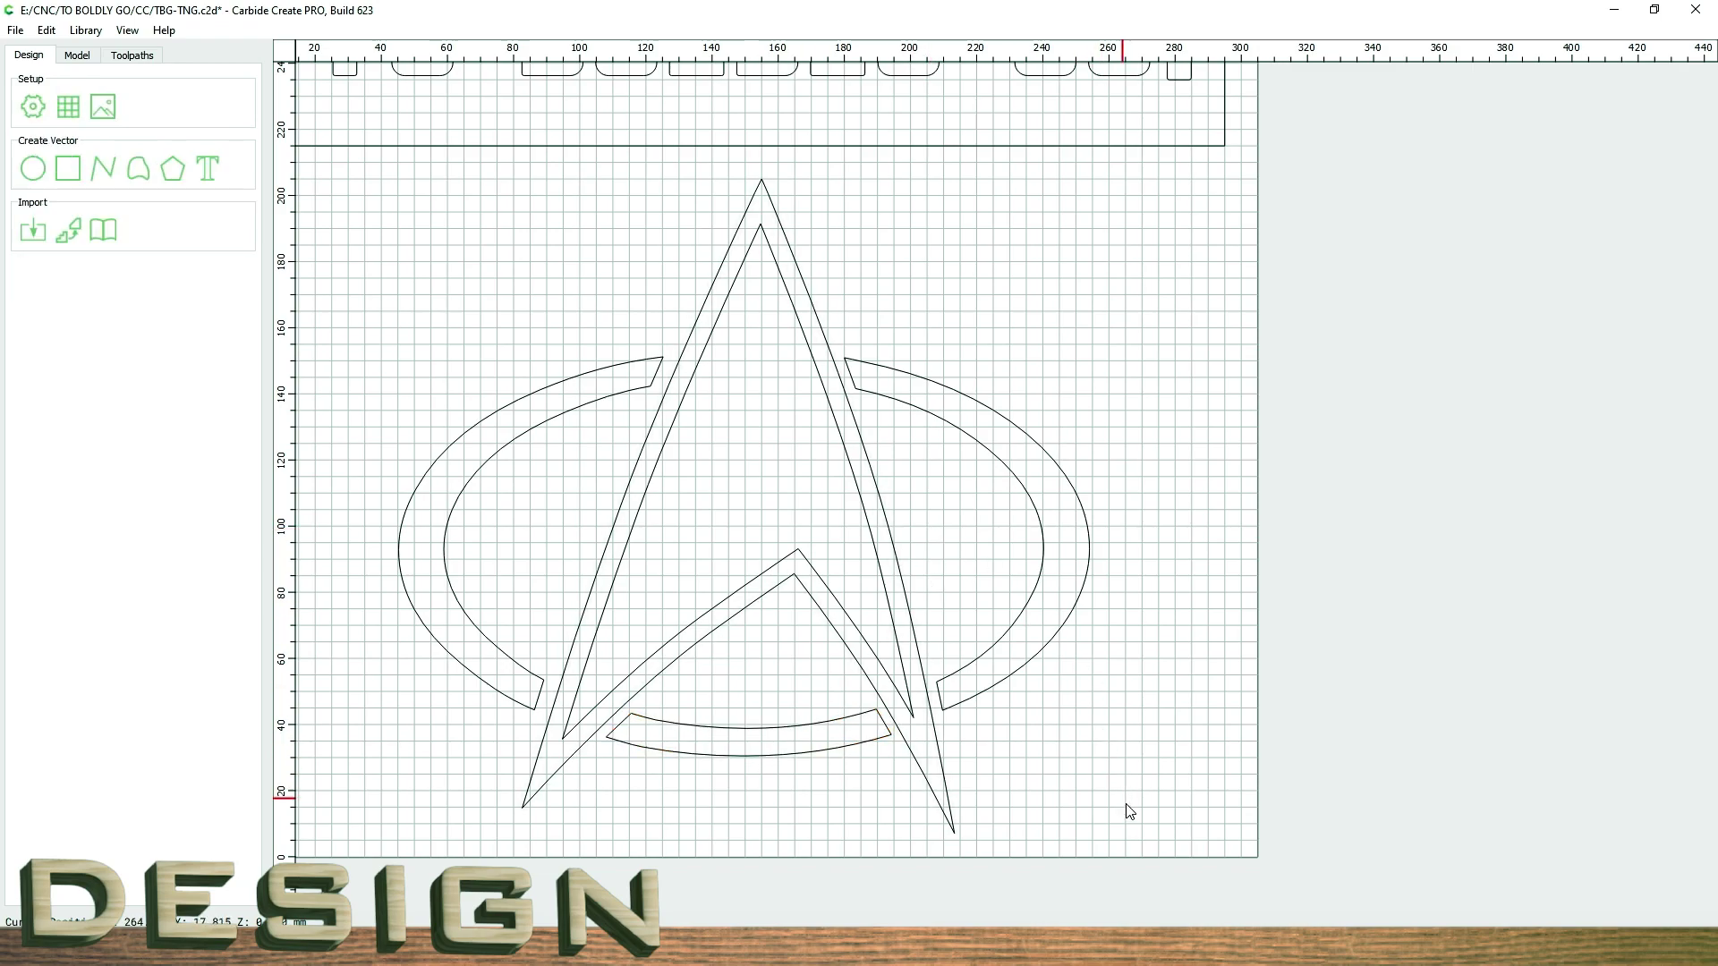
drag(1130, 814, 364, 188)
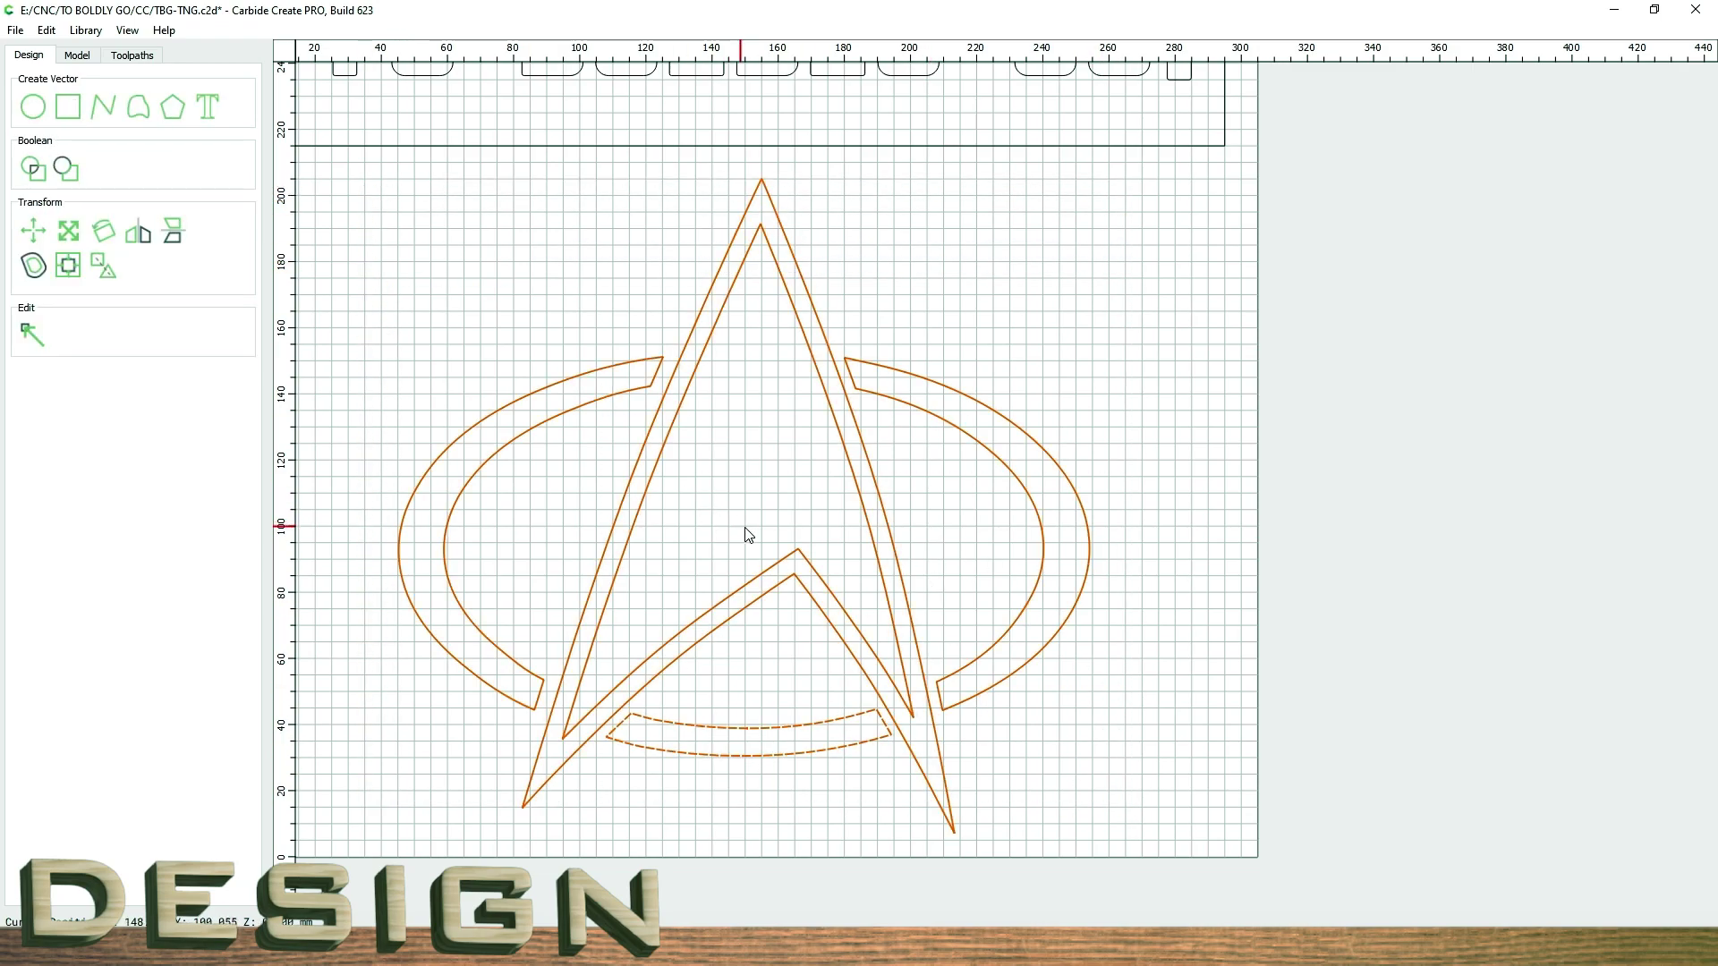
click(34, 265)
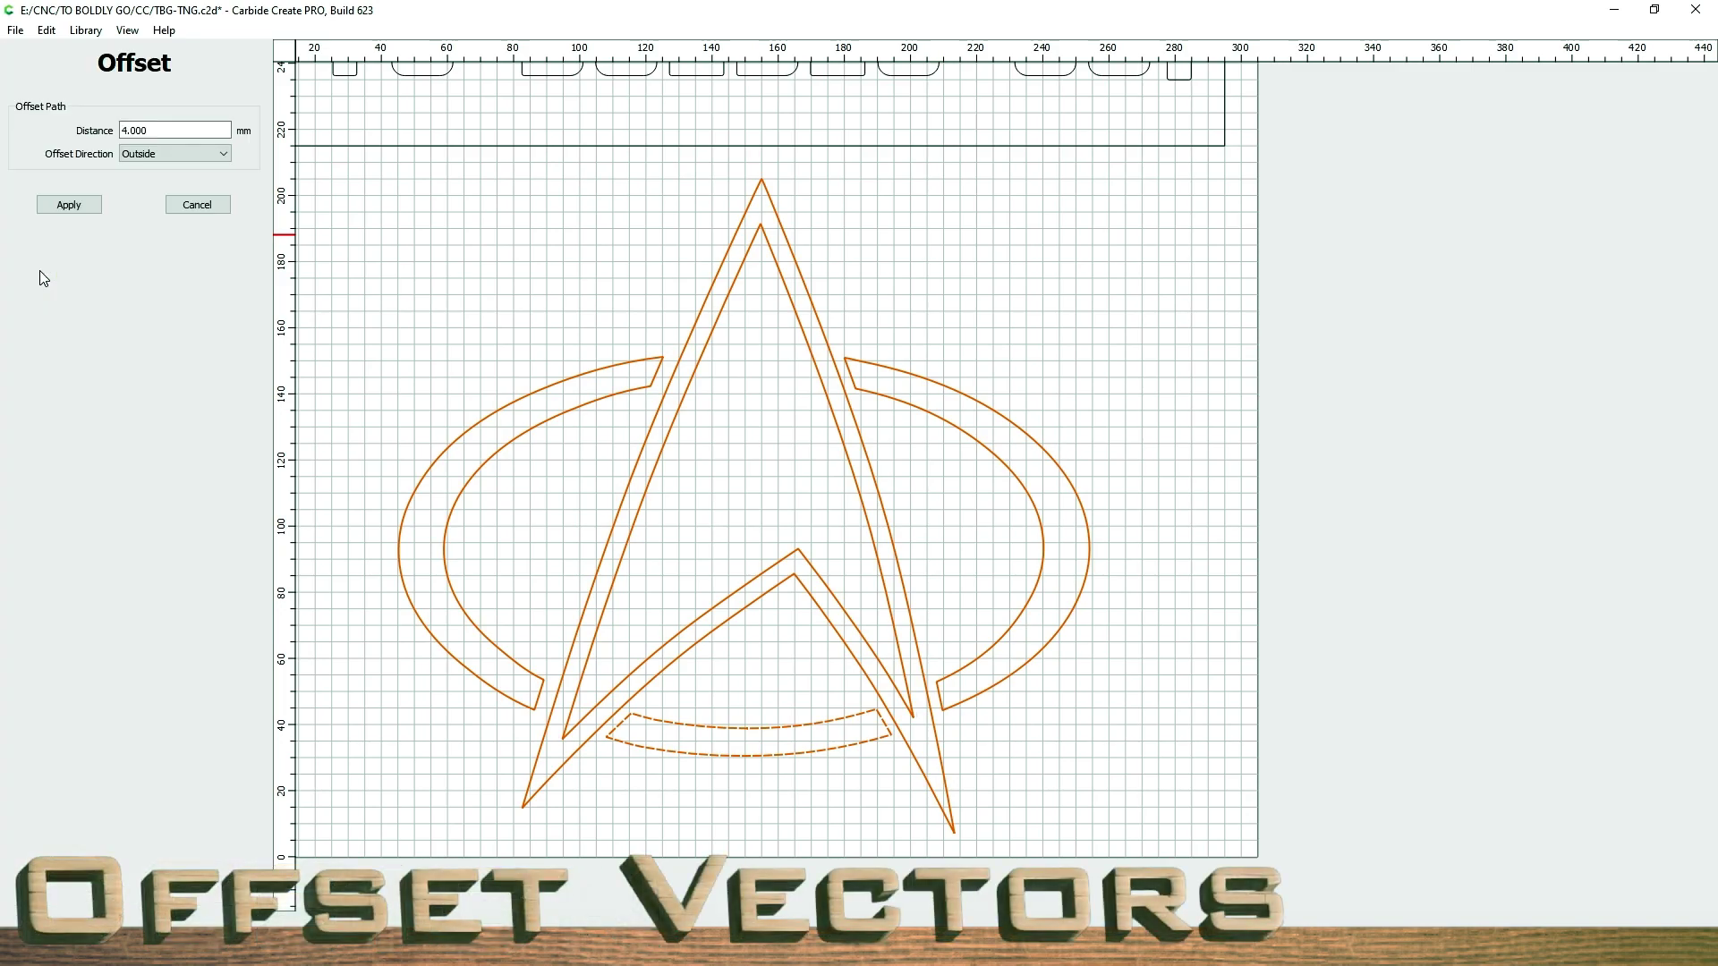
click(72, 208)
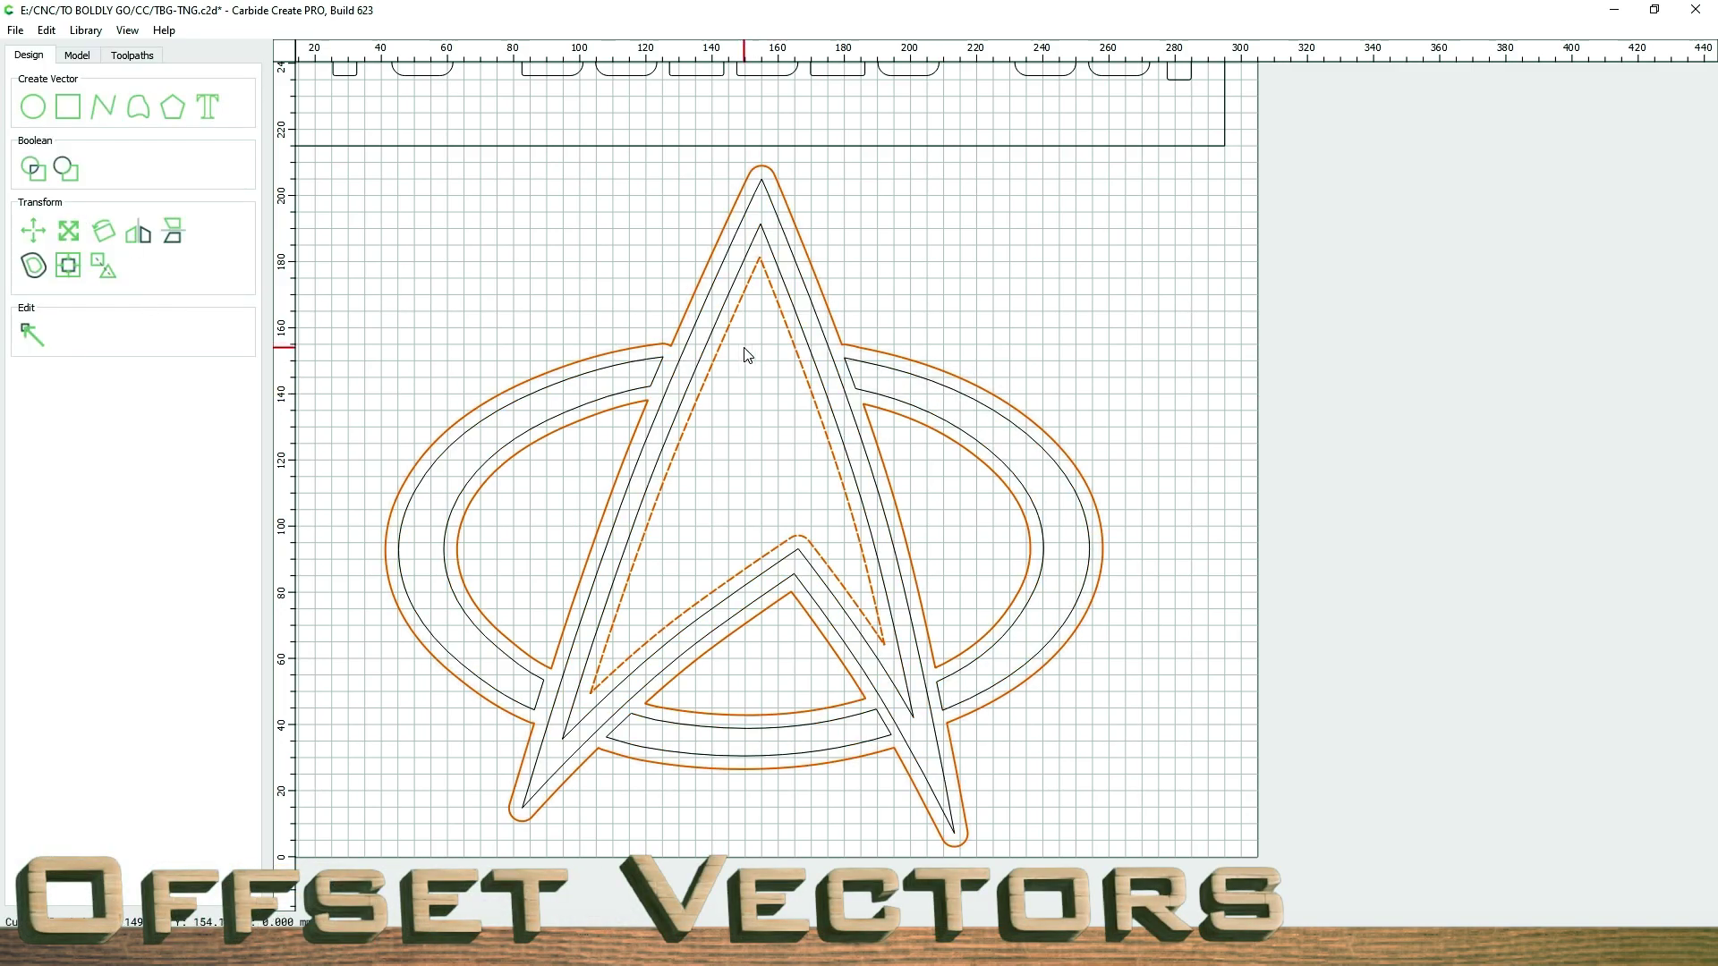
scroll(678, 348, up, 2)
scroll(677, 348, down, 3)
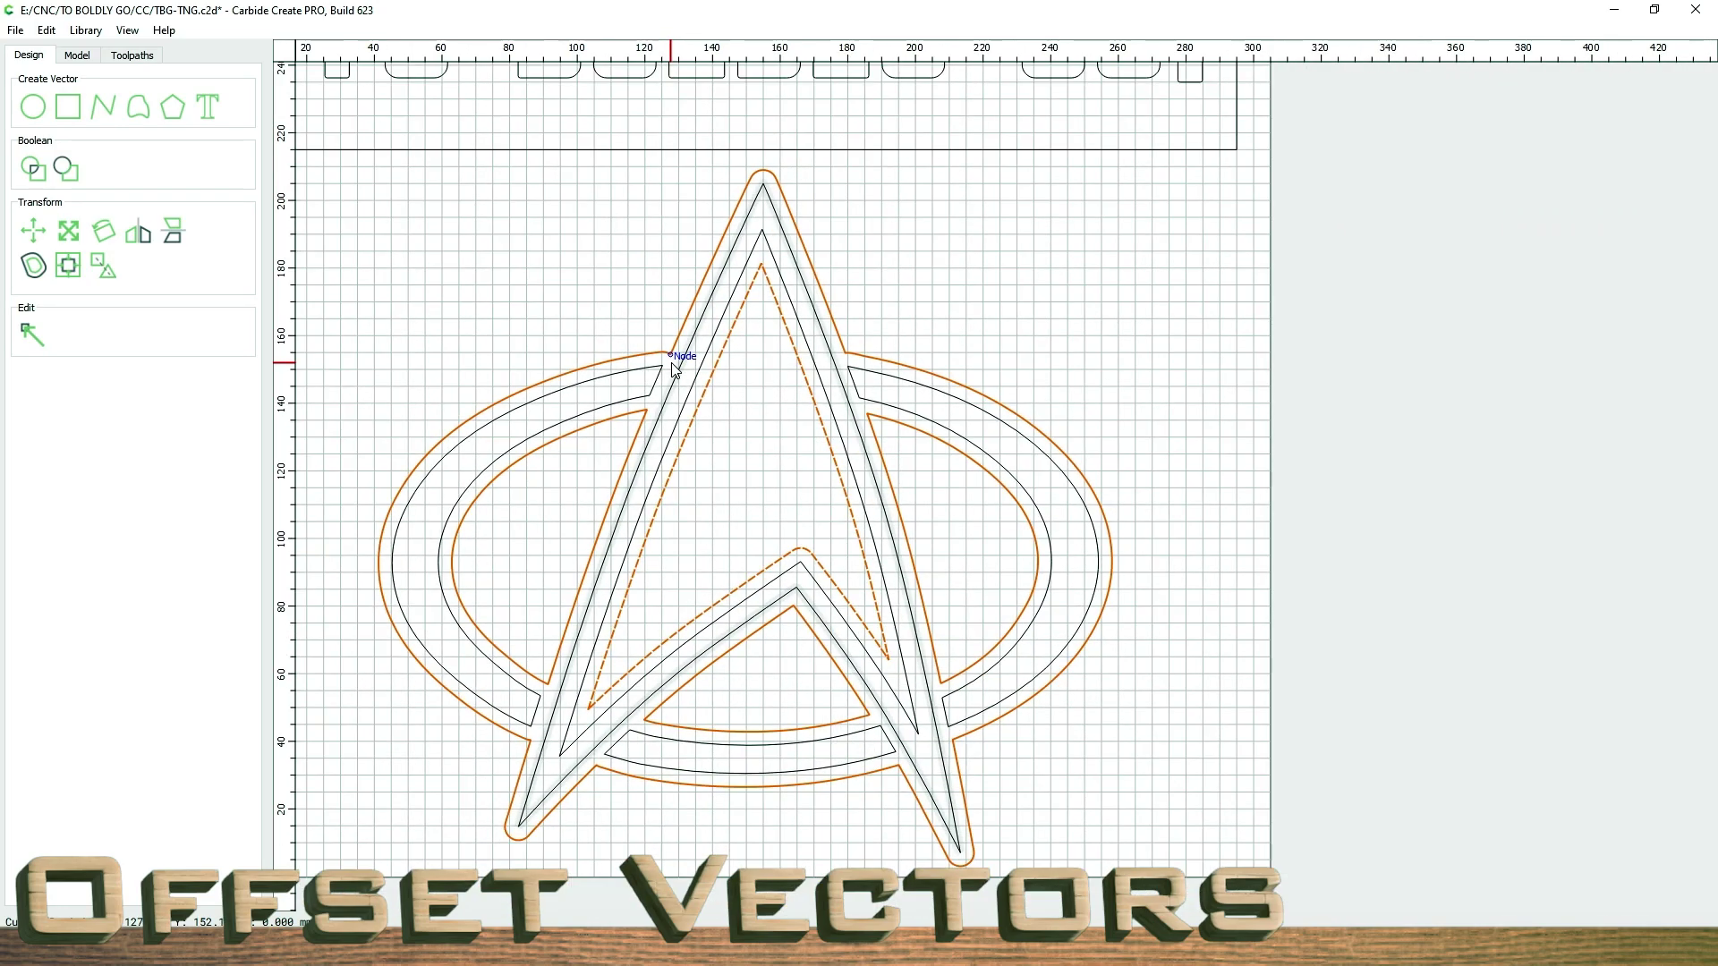
- Undo the offset and nudge the left crescent slightly toward the delta
key(ctrl+z)
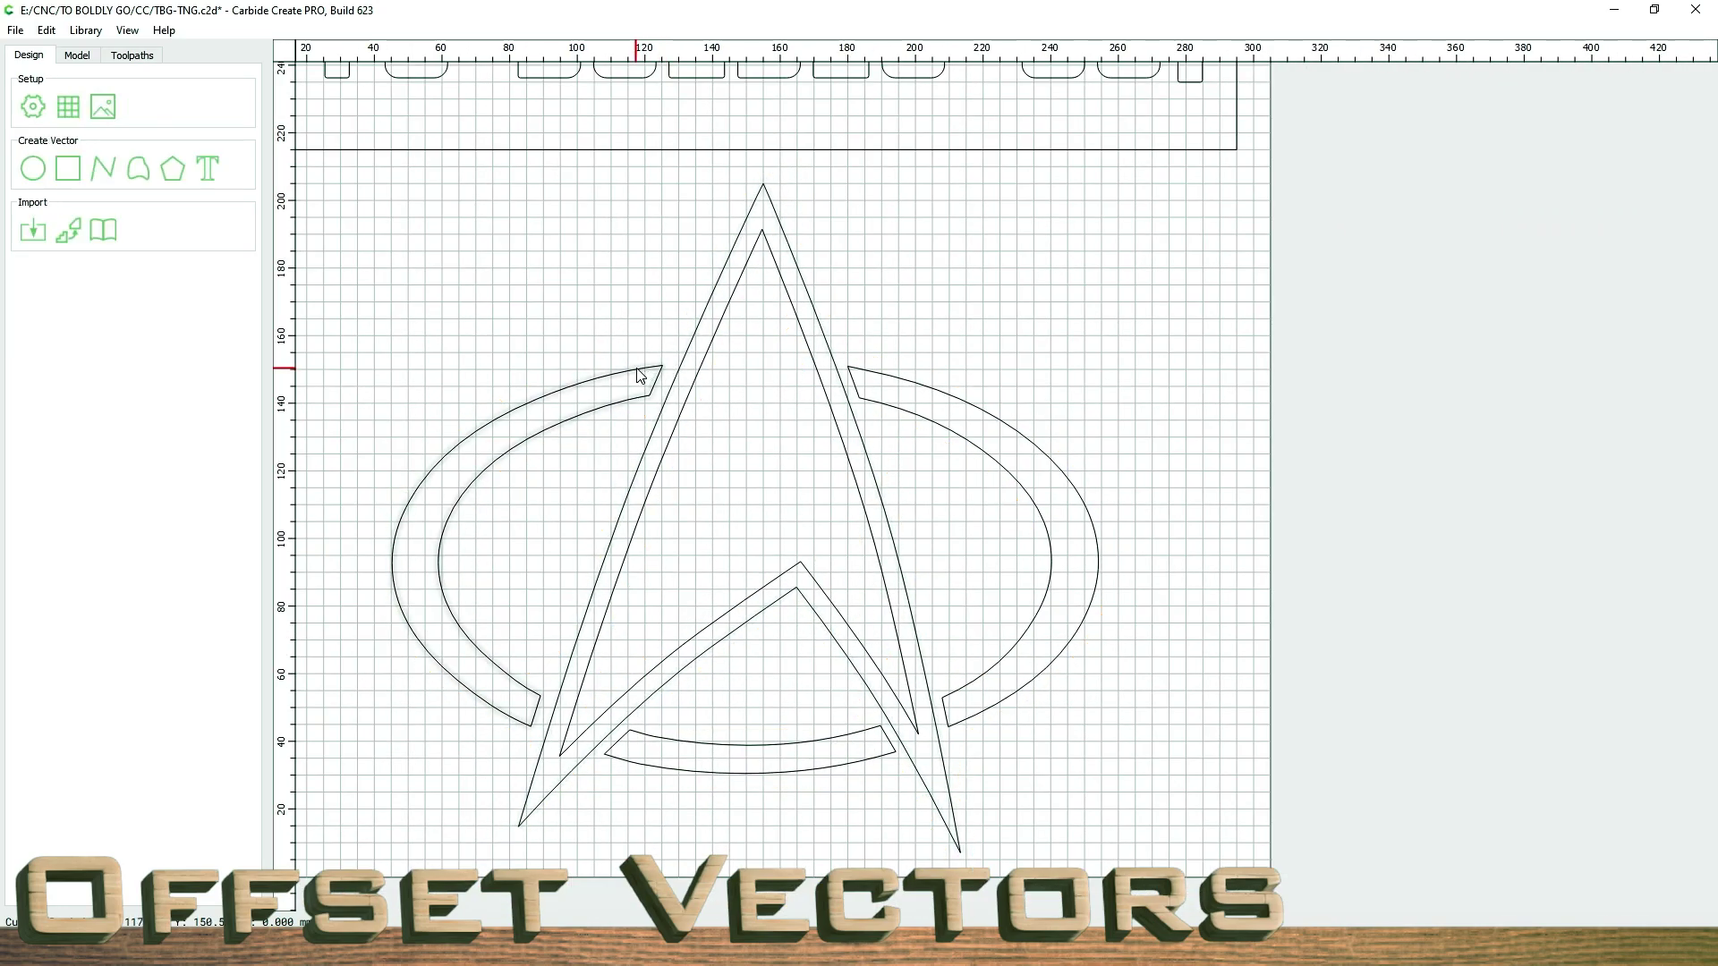
click(640, 376)
scroll(640, 376, up, 2)
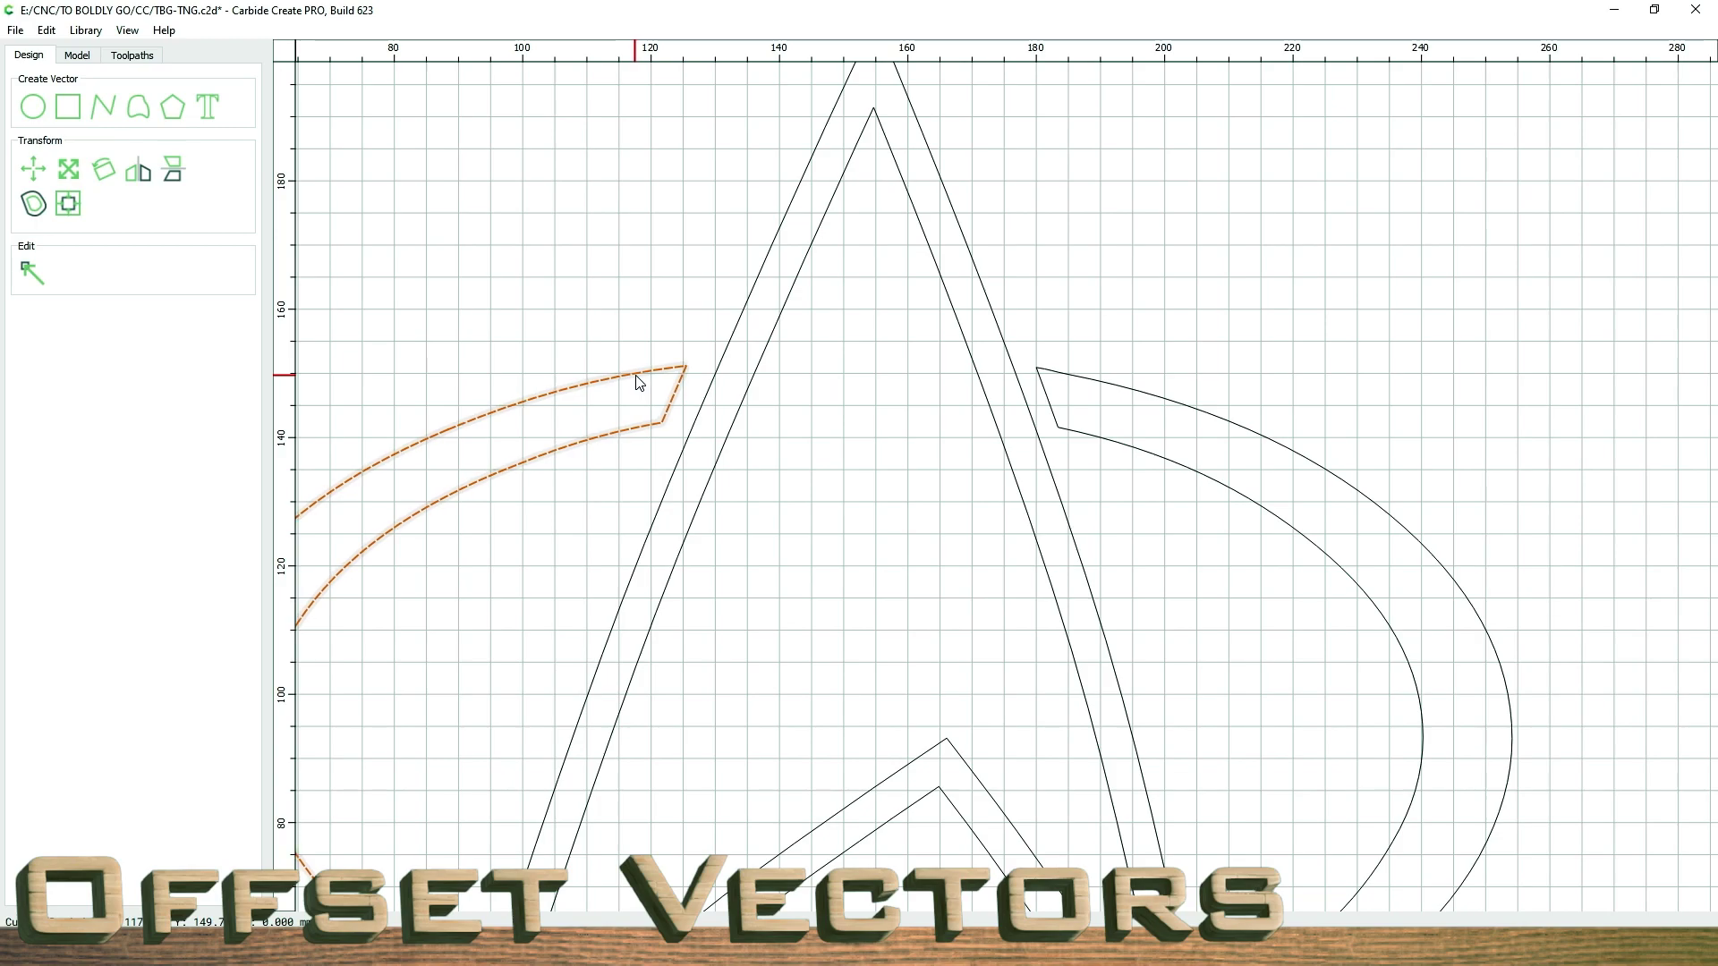
drag(641, 382, 648, 381)
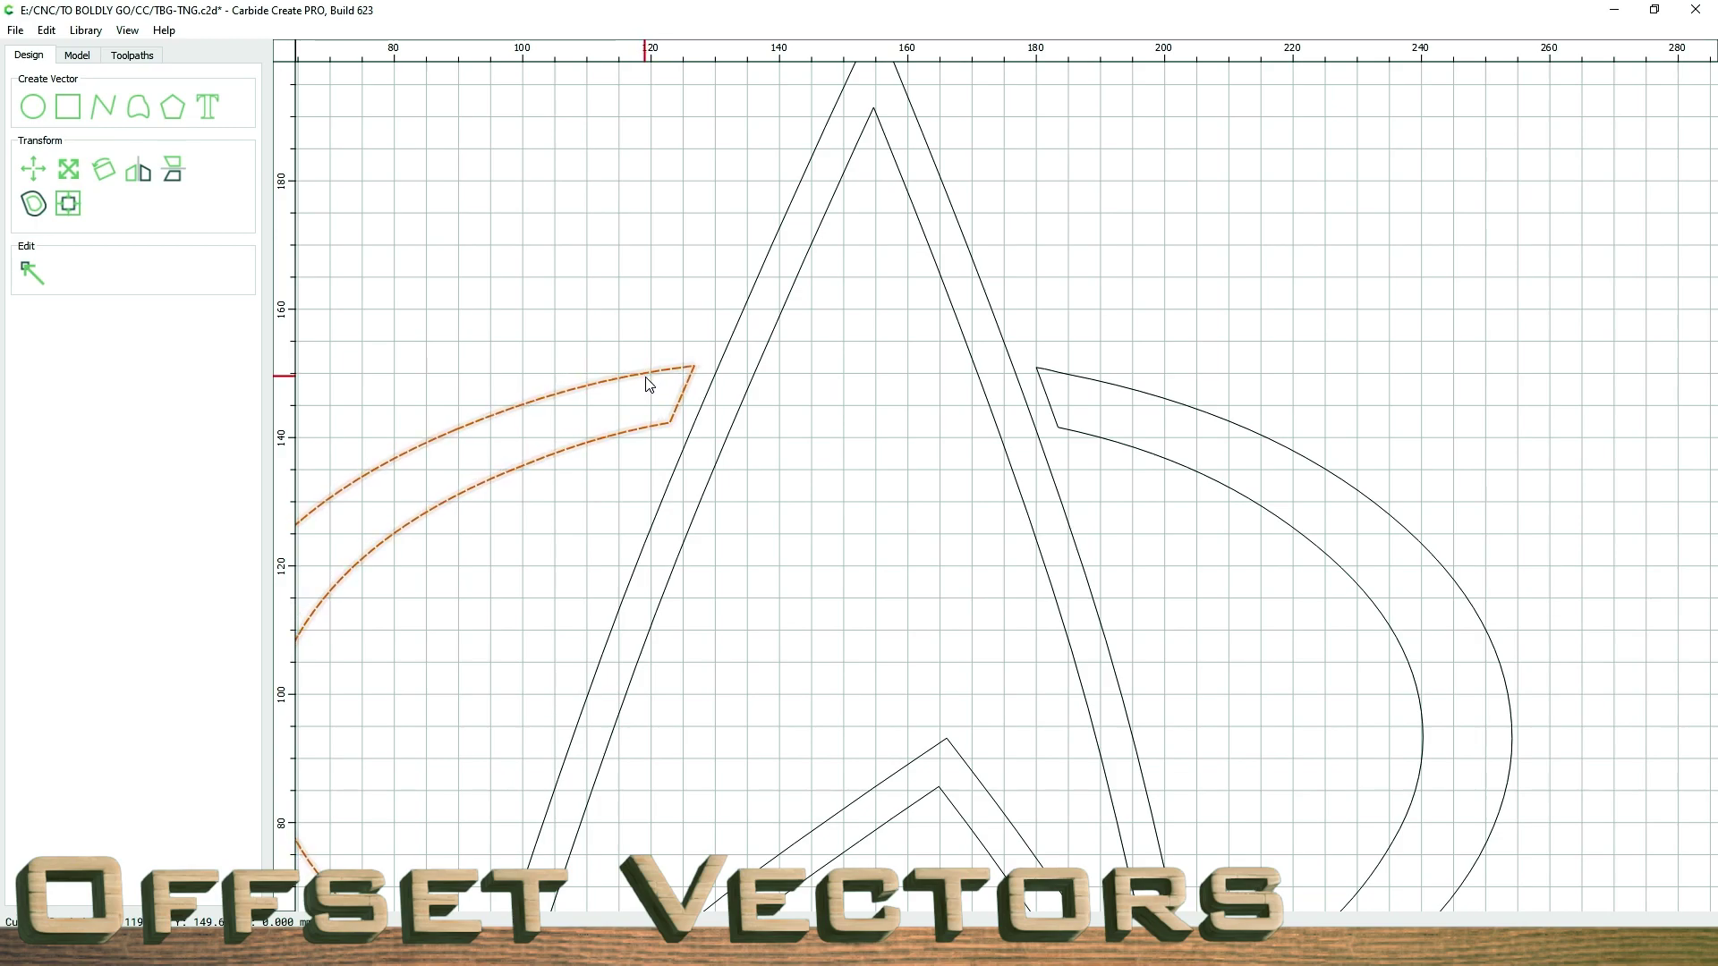
scroll(811, 468, down, 4)
- Reselect the whole badge and apply the 4 mm outside offset again
drag(1142, 730, 512, 312)
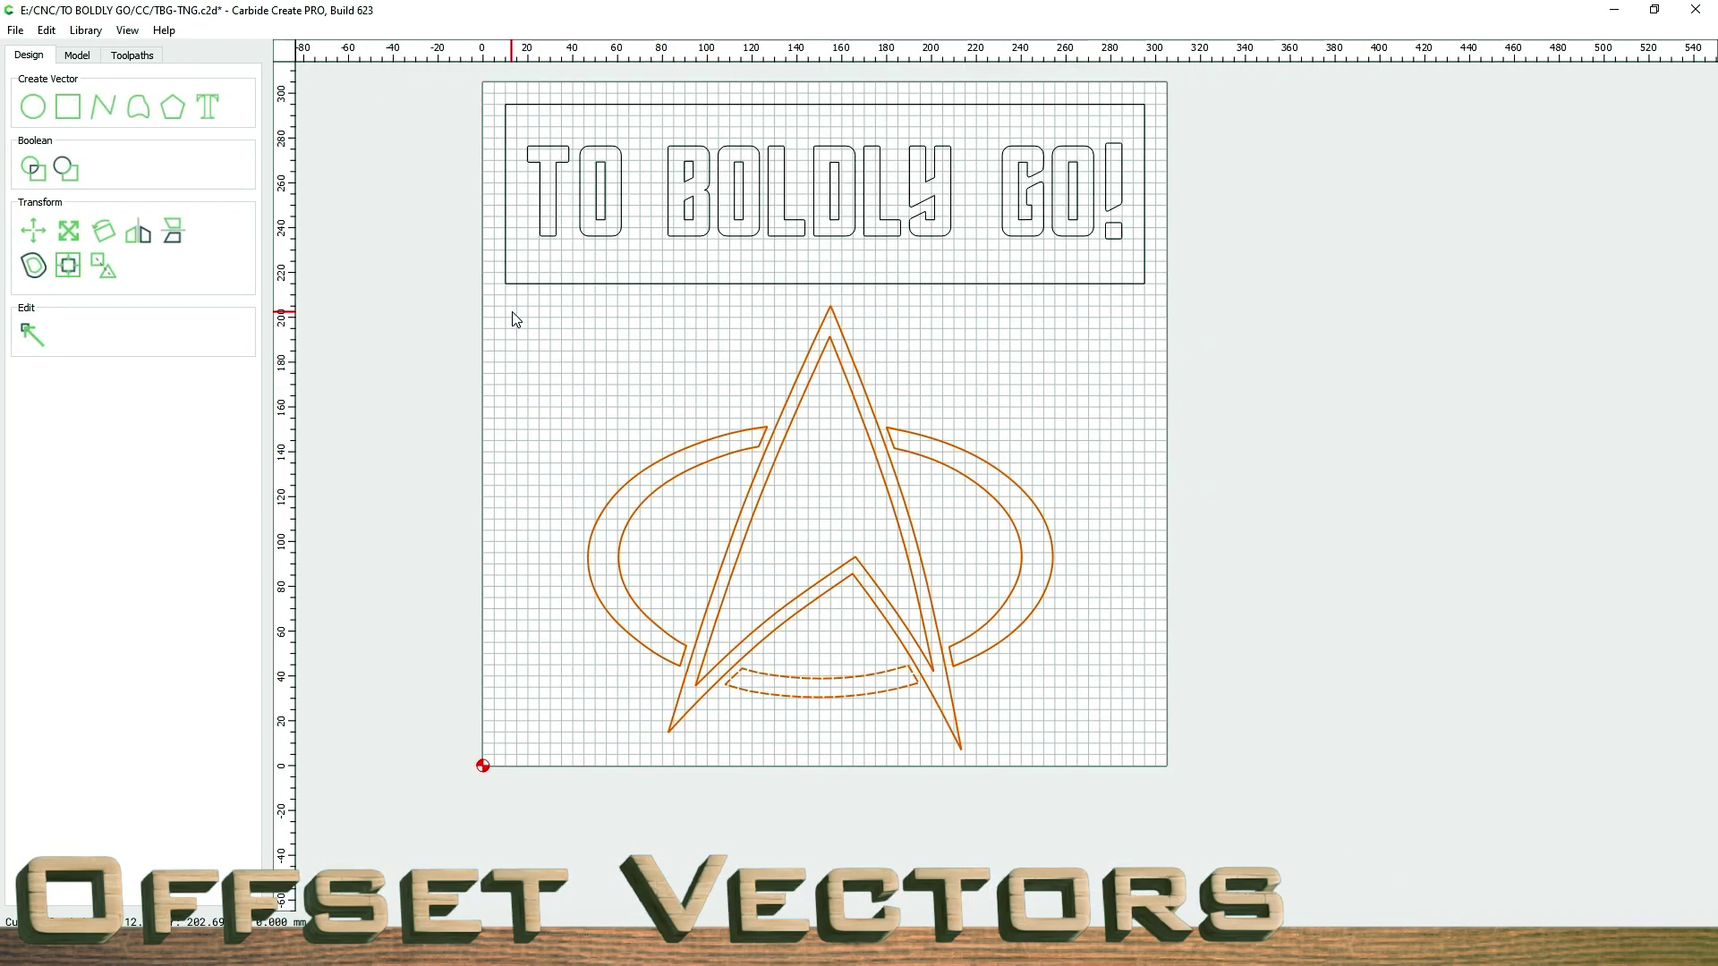
click(68, 268)
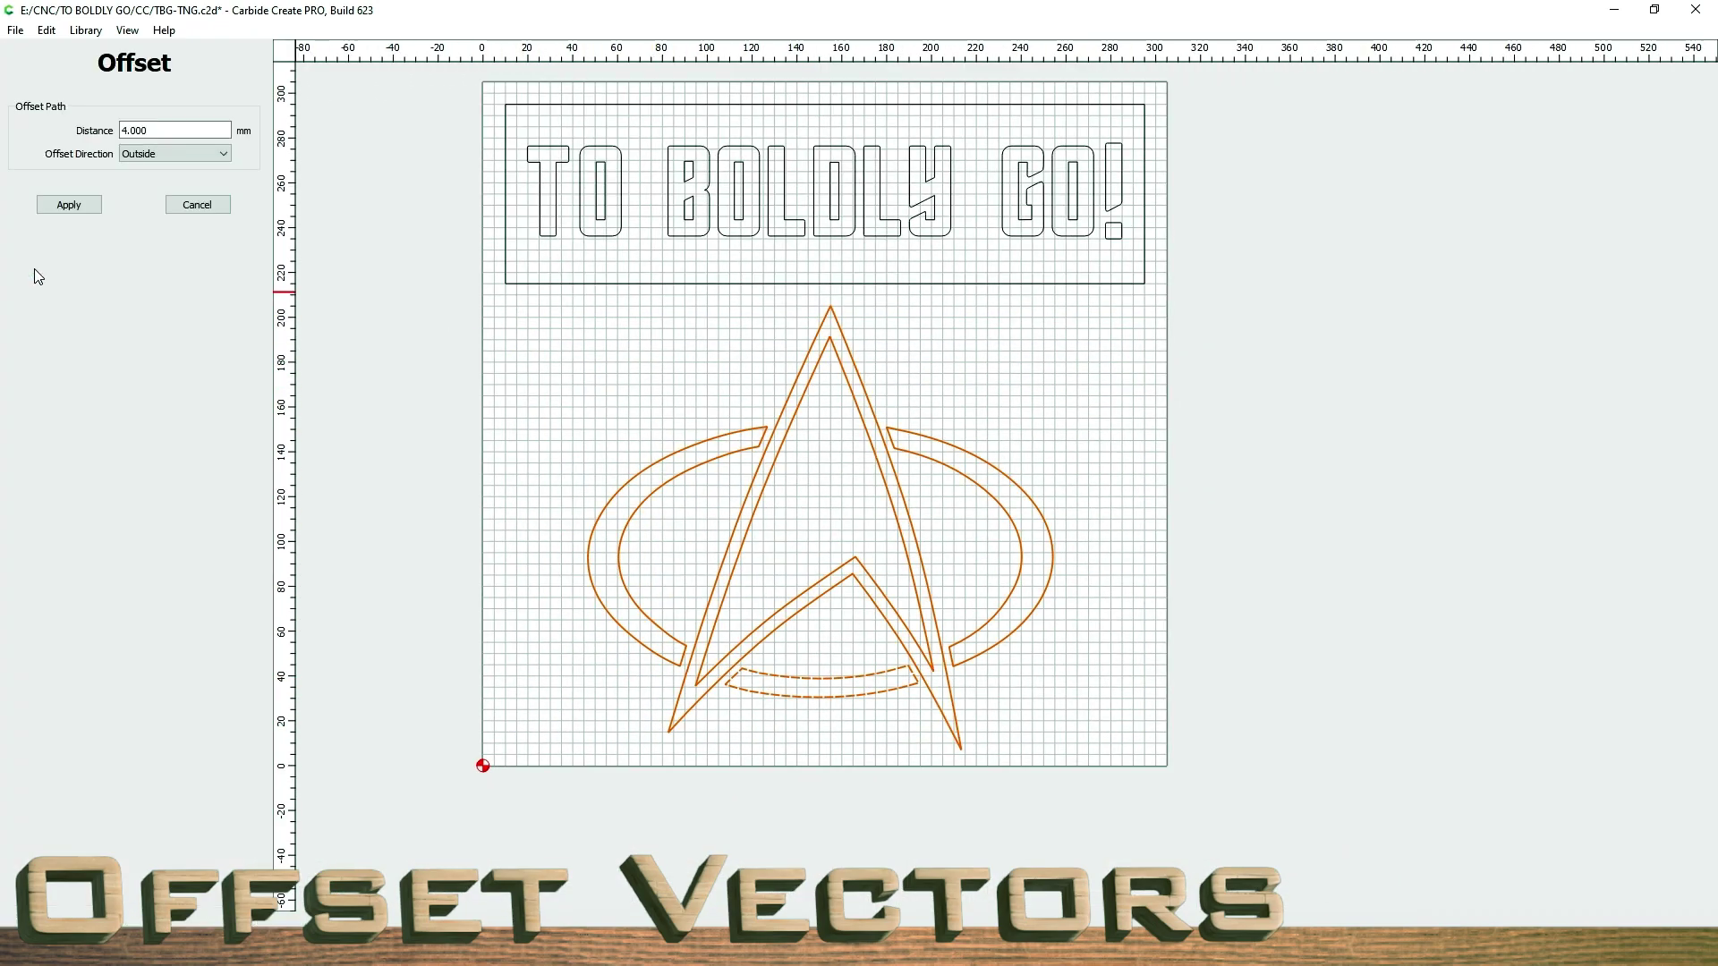
click(68, 206)
scroll(852, 609, up, 3)
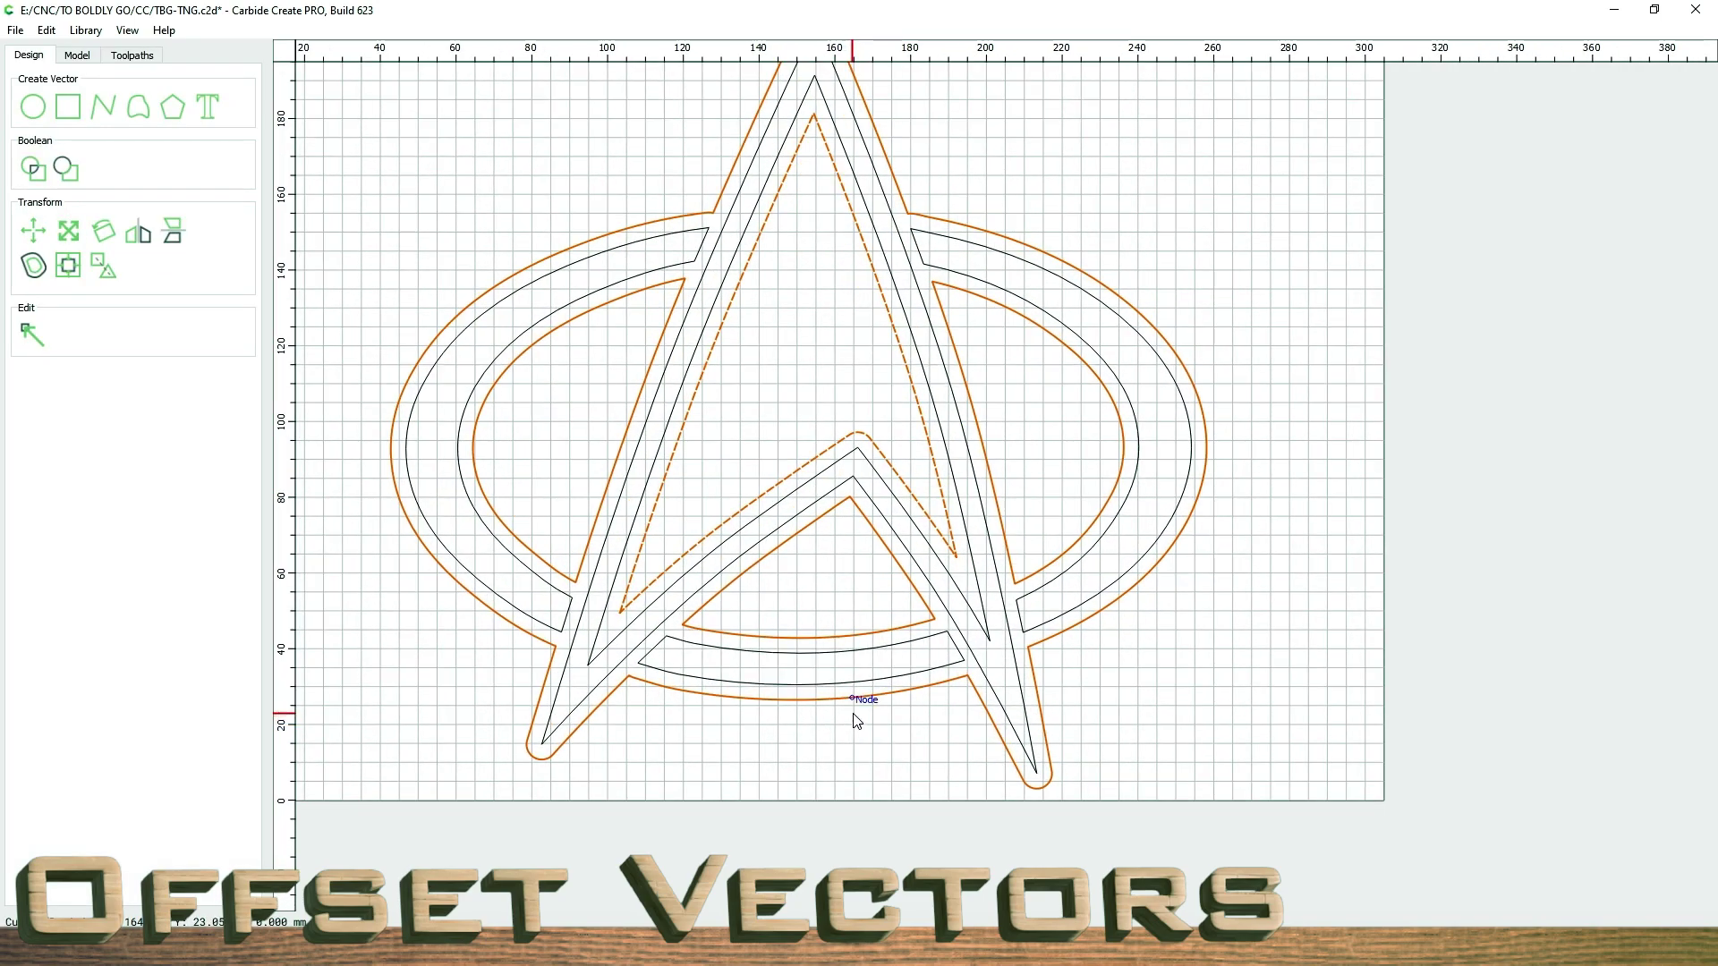
scroll(856, 724, down, 2)
scroll(856, 725, down, 1)
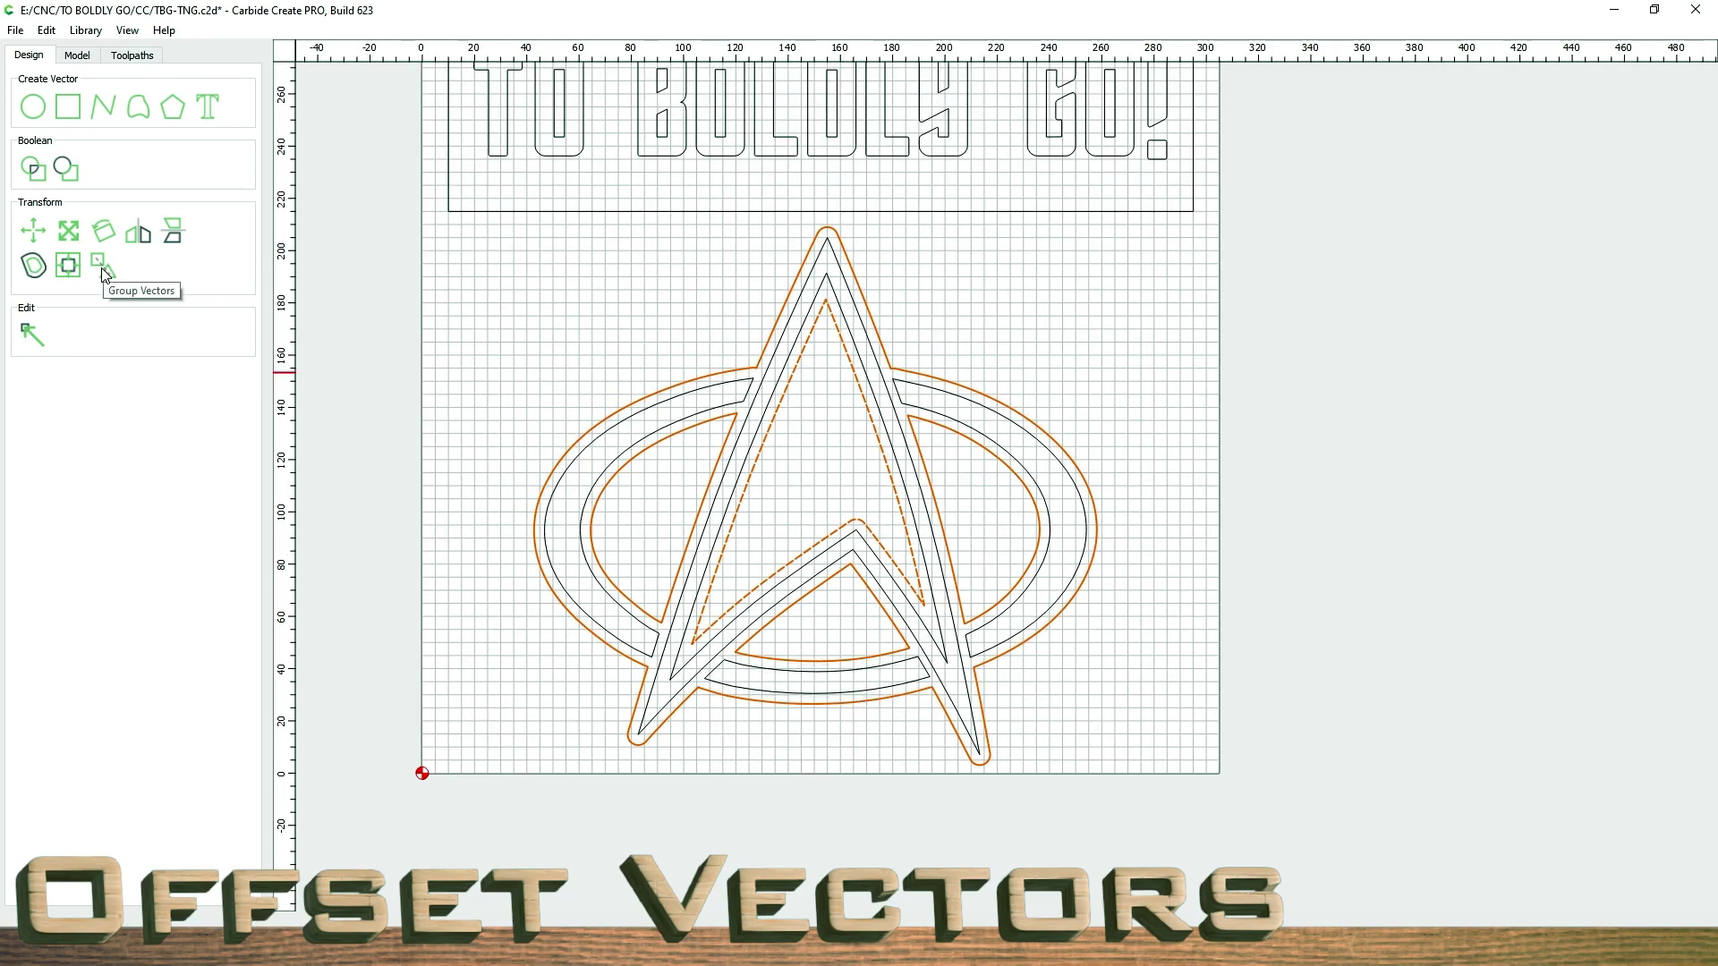
- Update VCarve Toolpath 11 to use the reworked badge outlines
click(133, 55)
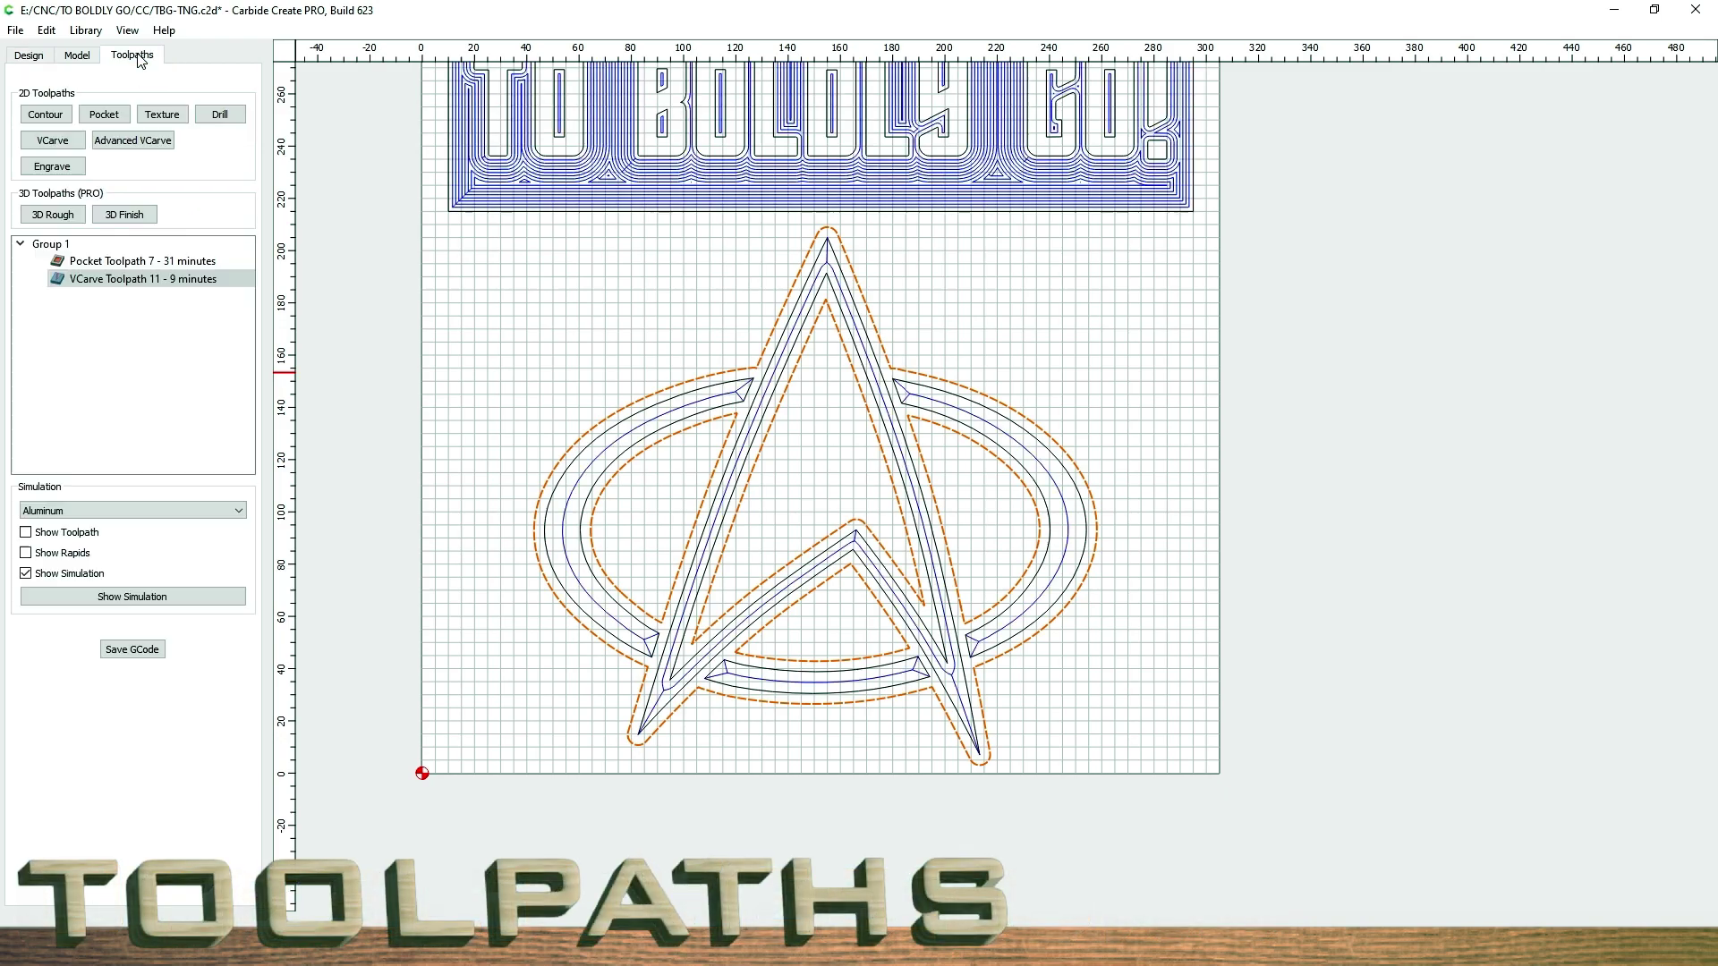
click(114, 280)
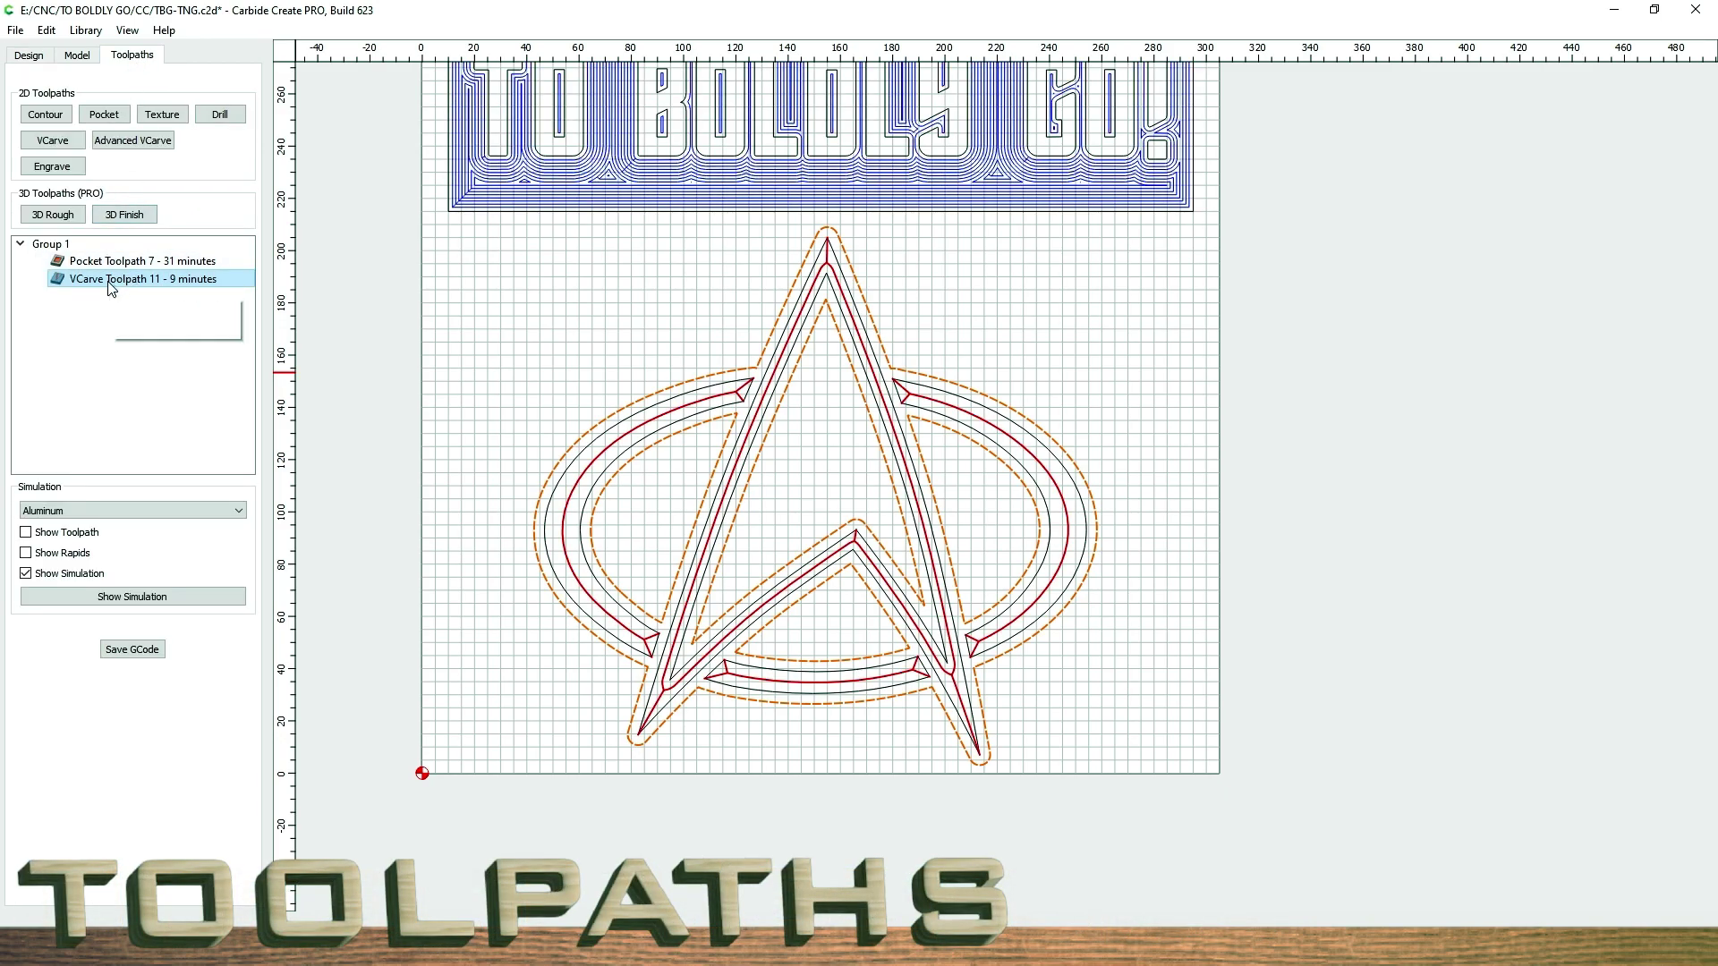
double_click(108, 281)
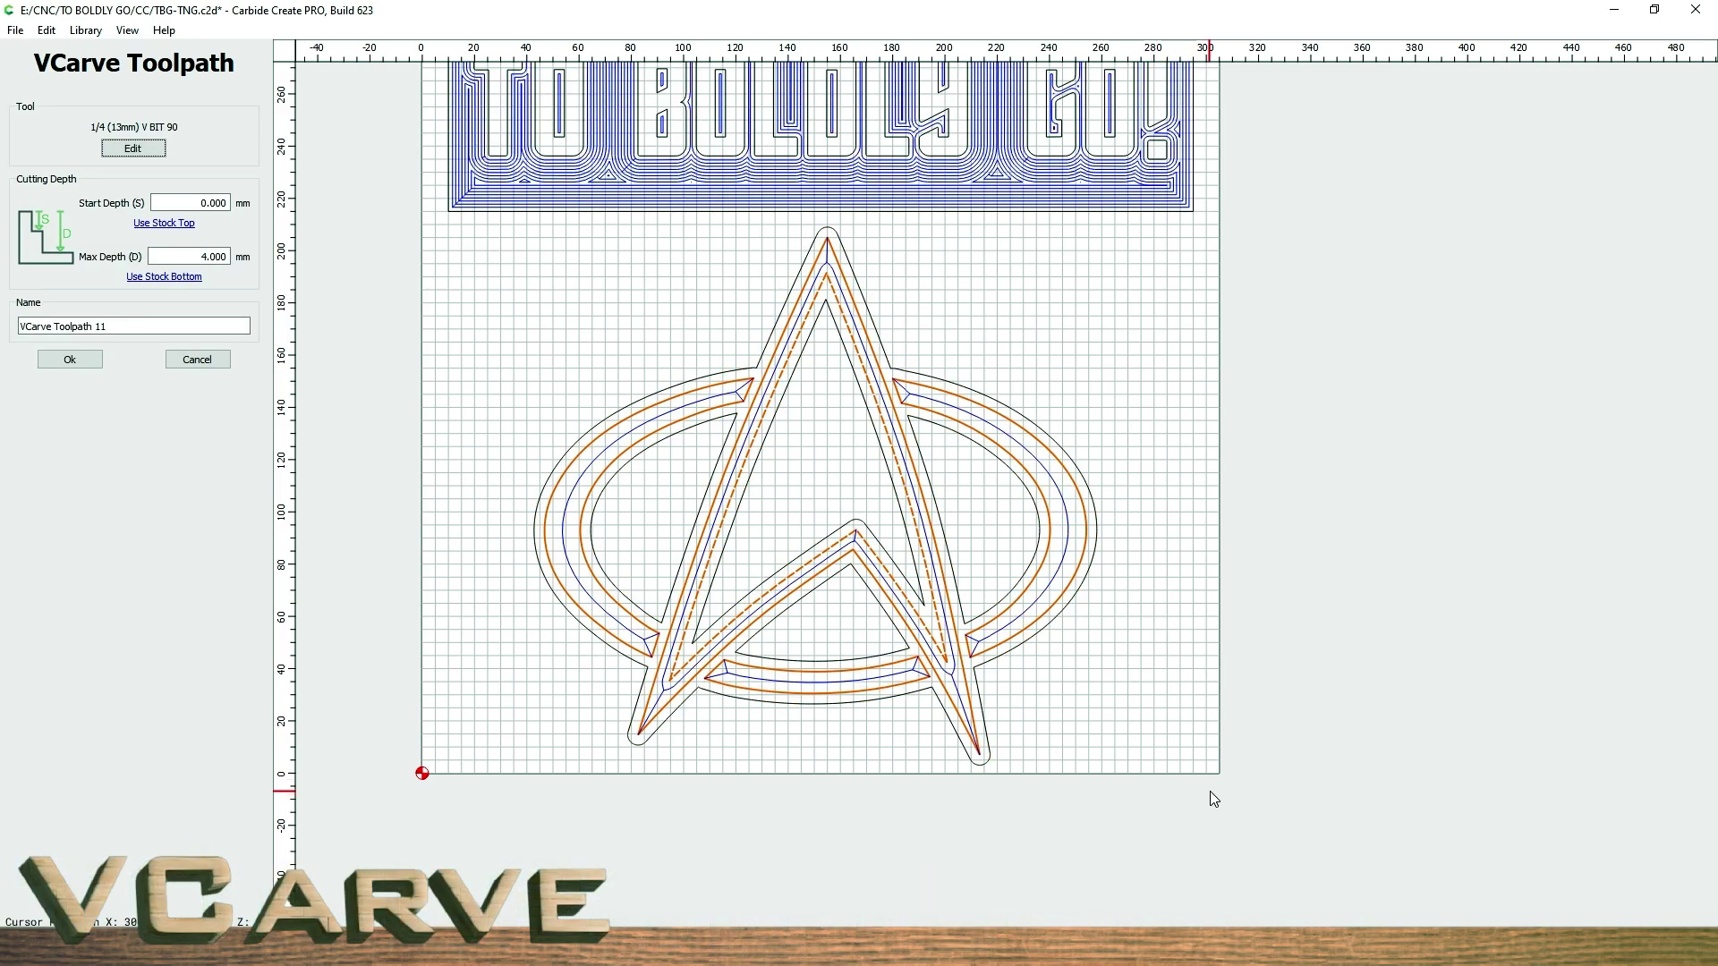
drag(1211, 791, 460, 226)
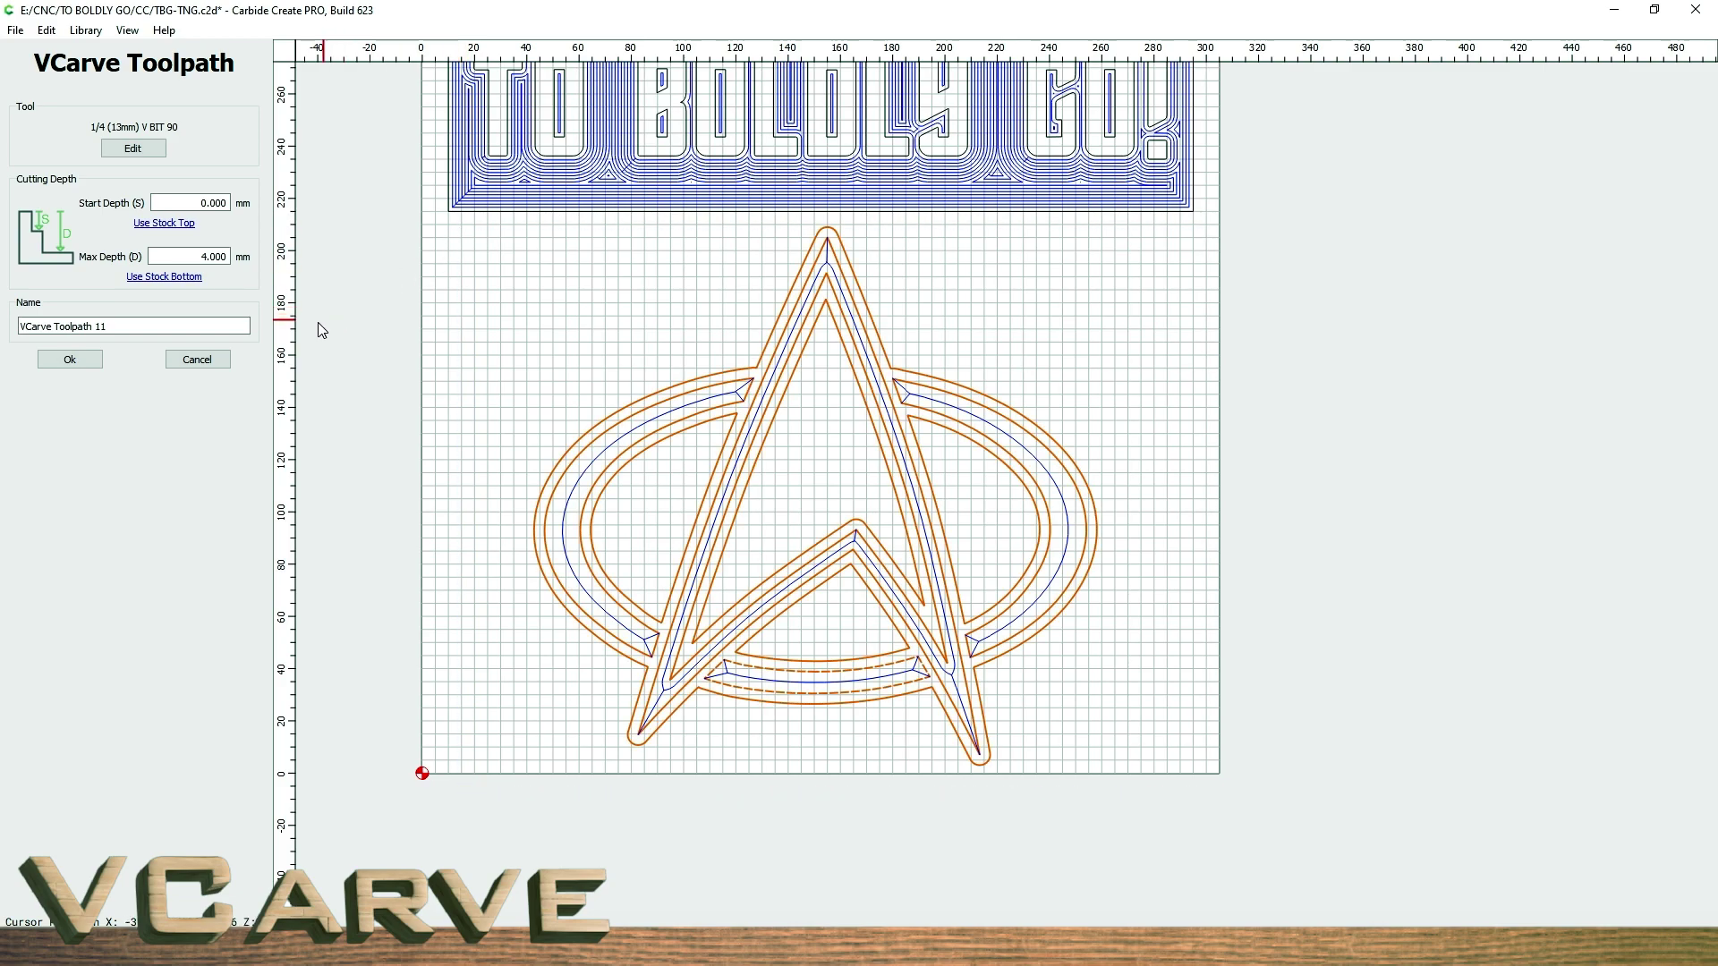
click(69, 361)
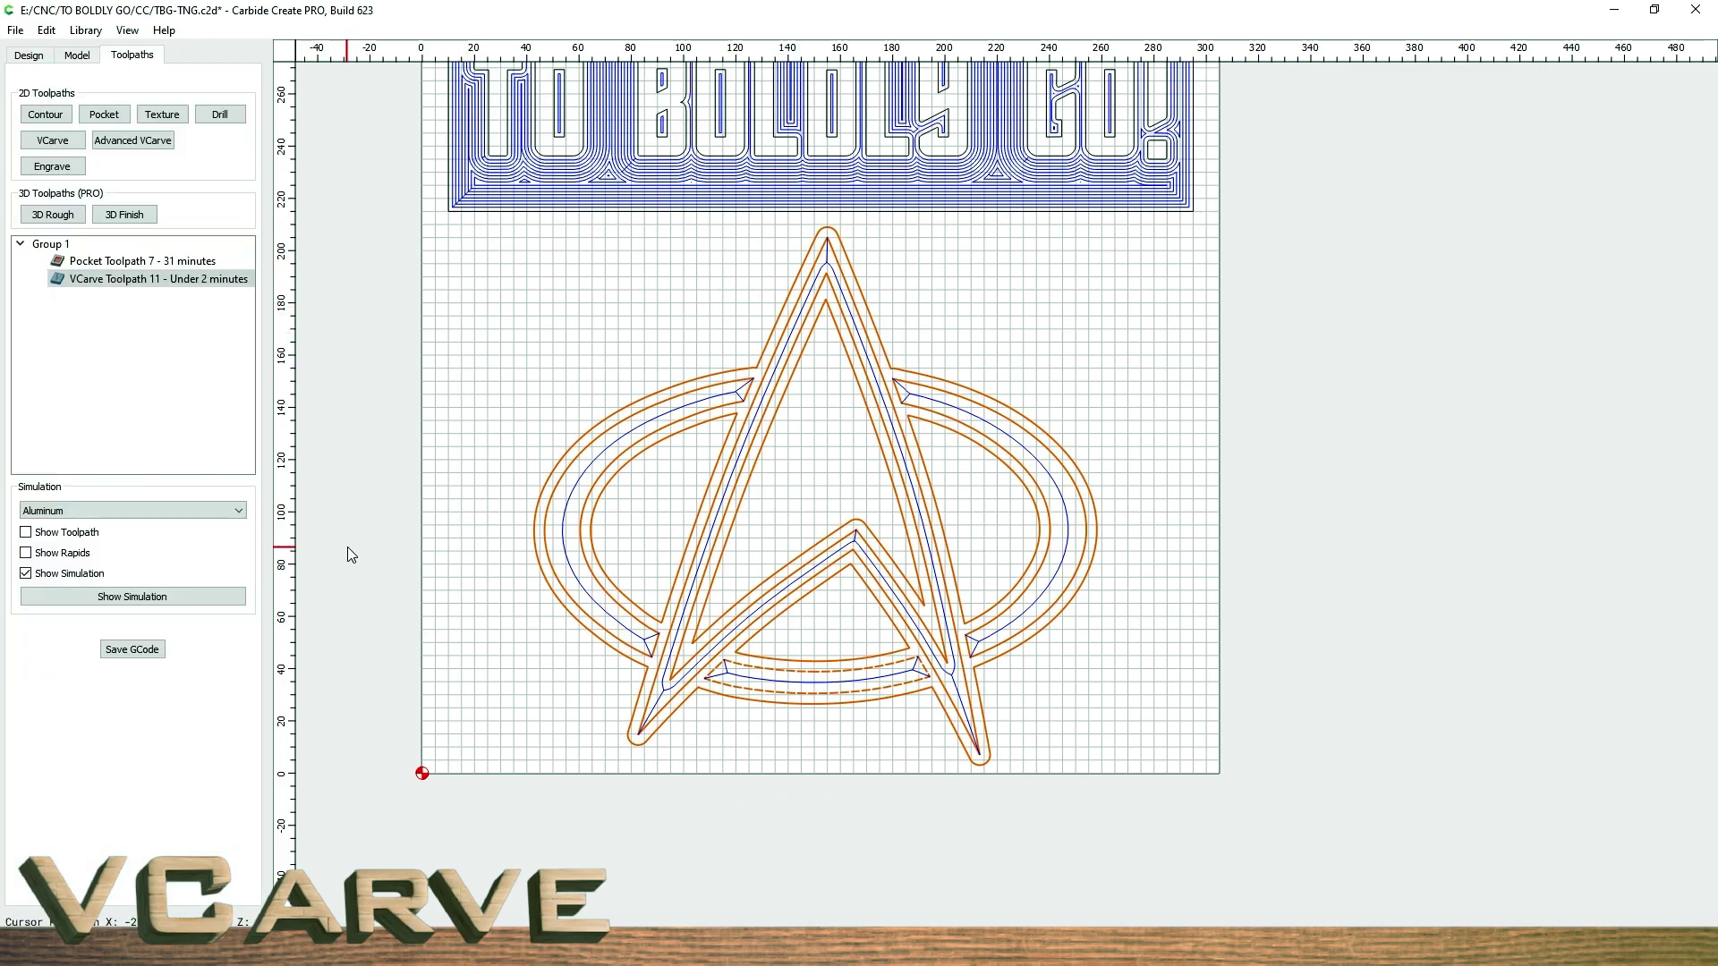
- Simulate the carve in aluminium, panning and tilting for a close-up of the logo strokes
click(163, 596)
scroll(974, 454, up, 5)
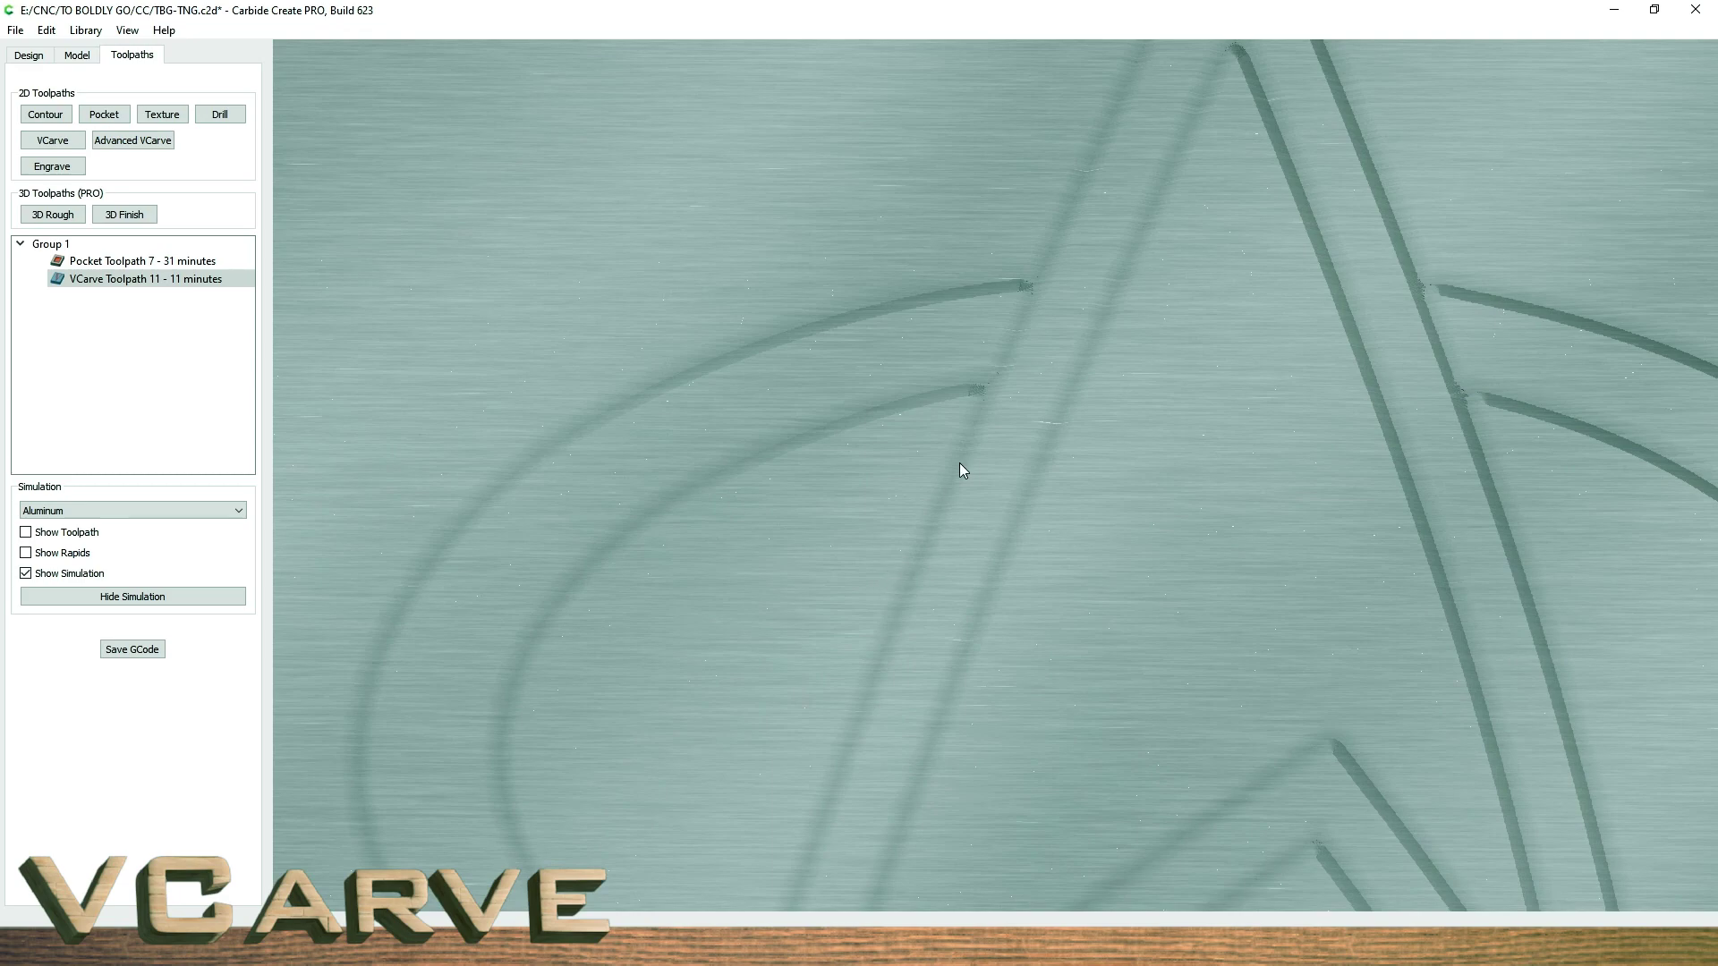
right_drag(1187, 452, 886, 459)
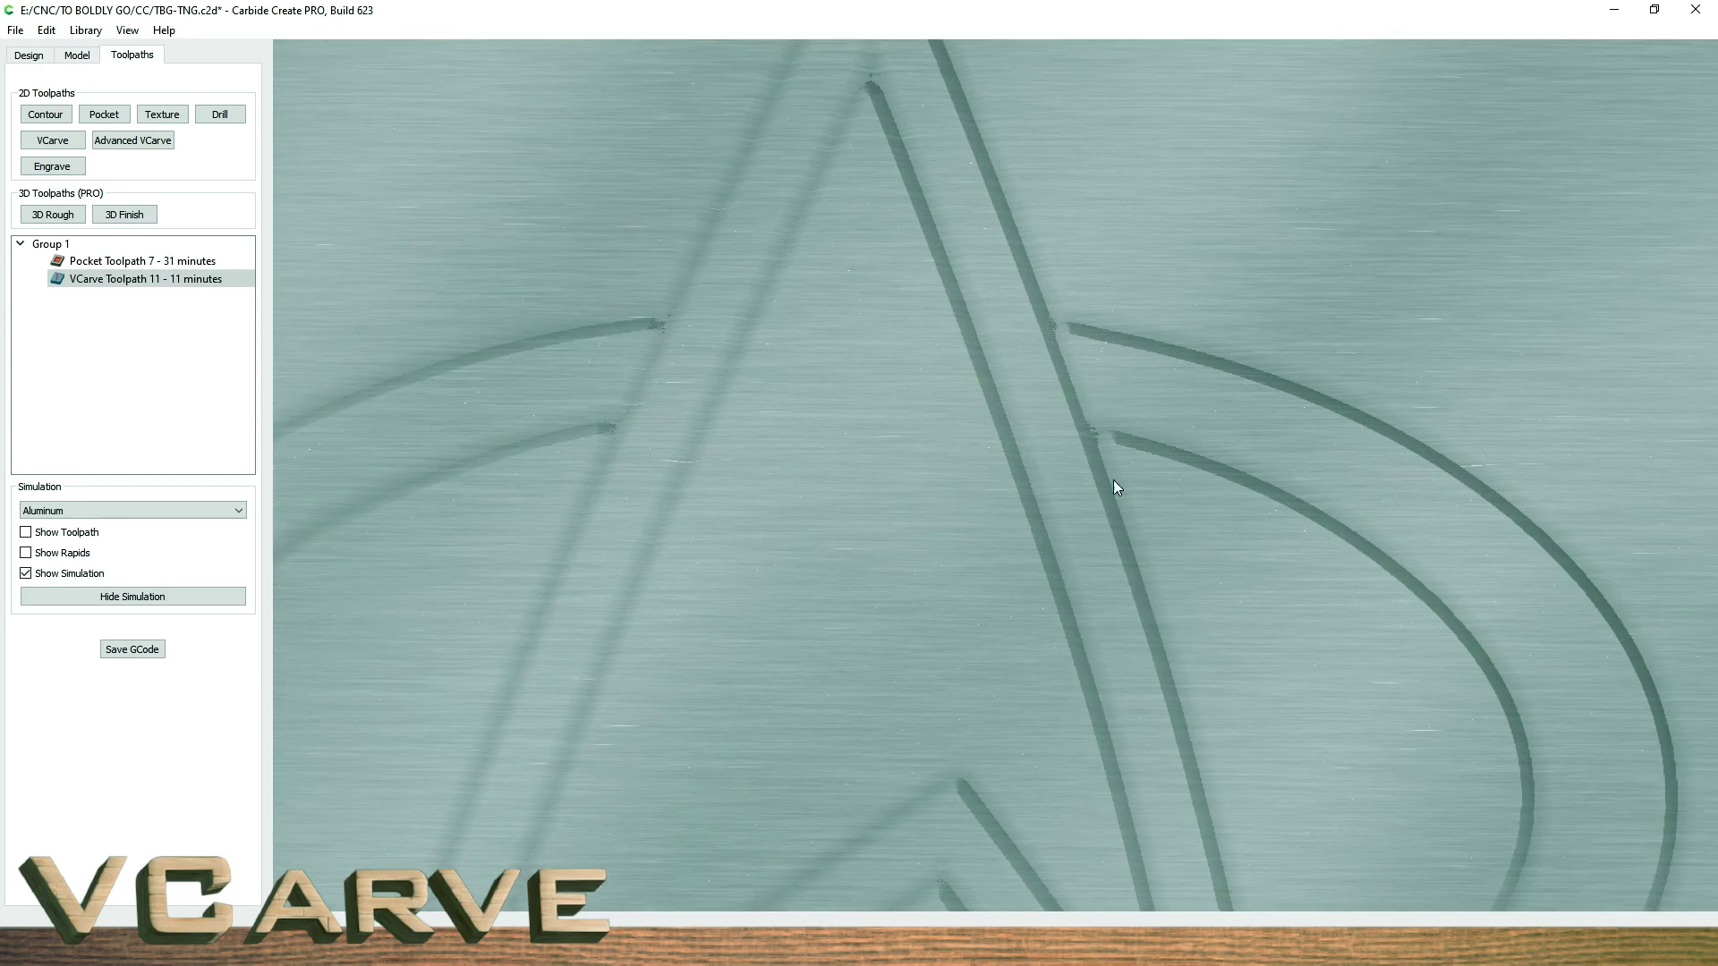
scroll(1113, 488, down, 5)
drag(1169, 603, 986, 448)
scroll(975, 614, up, 5)
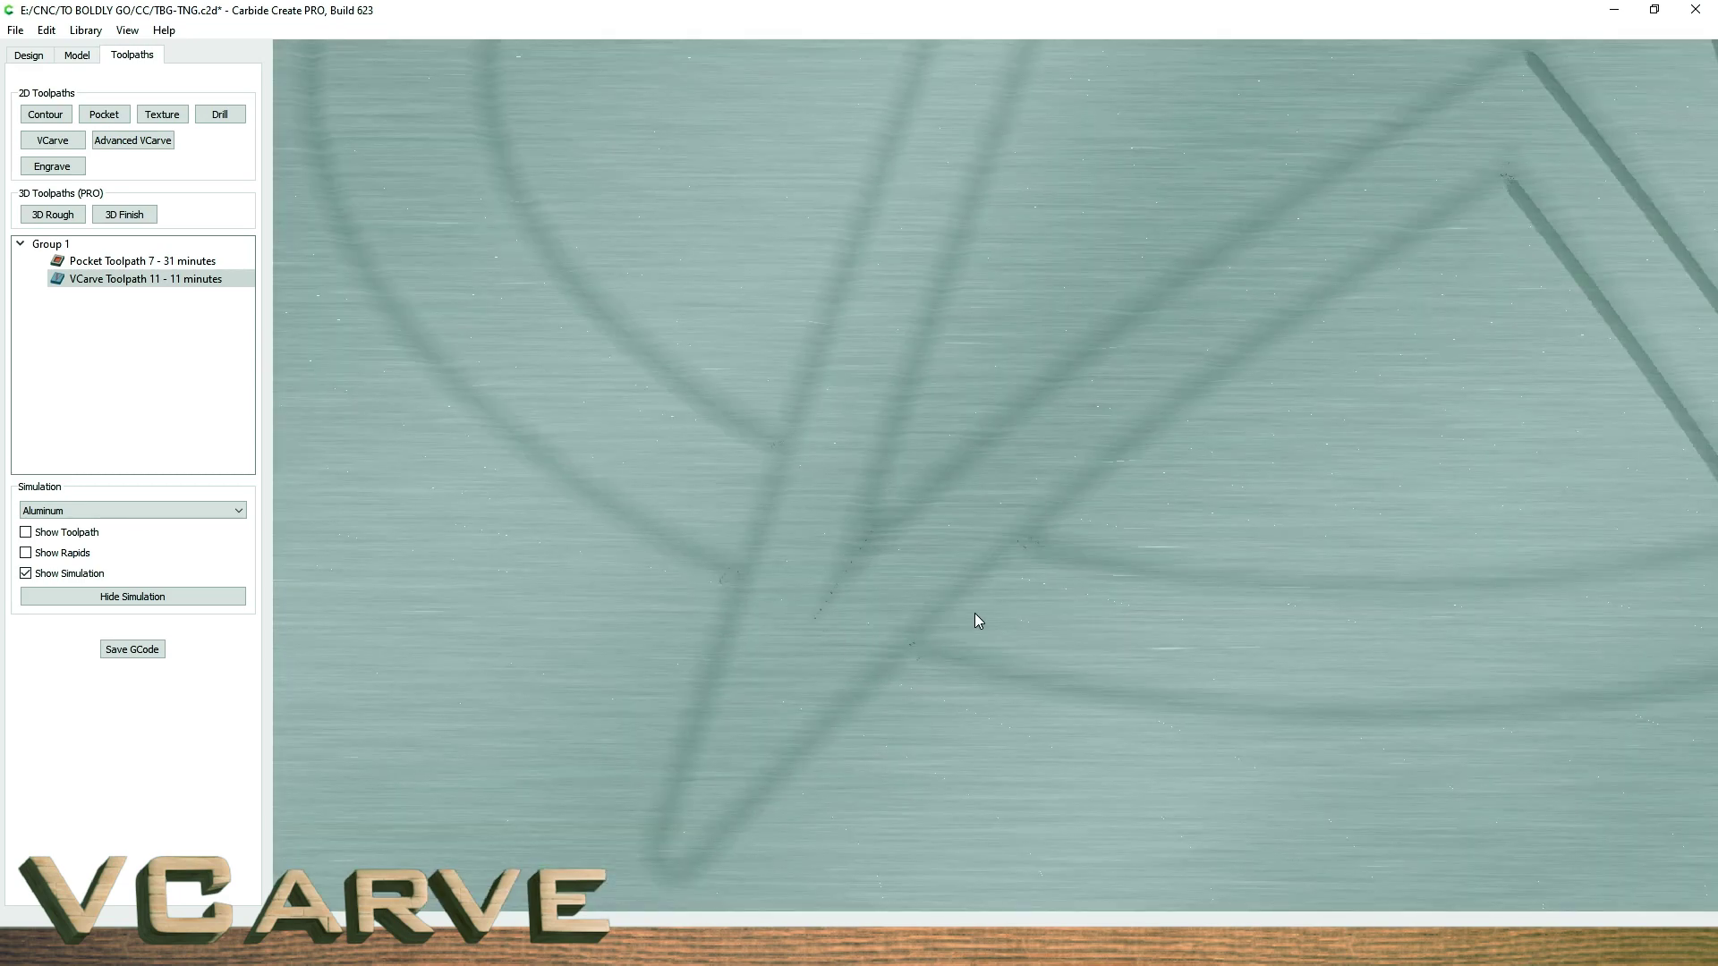
mouse_move(915, 692)
mouse_down()
mouse_move(862, 743)
mouse_move(914, 459)
mouse_move(900, 388)
mouse_move(805, 384)
mouse_move(910, 297)
mouse_move(851, 514)
mouse_move(841, 650)
mouse_up()
scroll(775, 407, down, 5)
scroll(879, 318, down, 3)
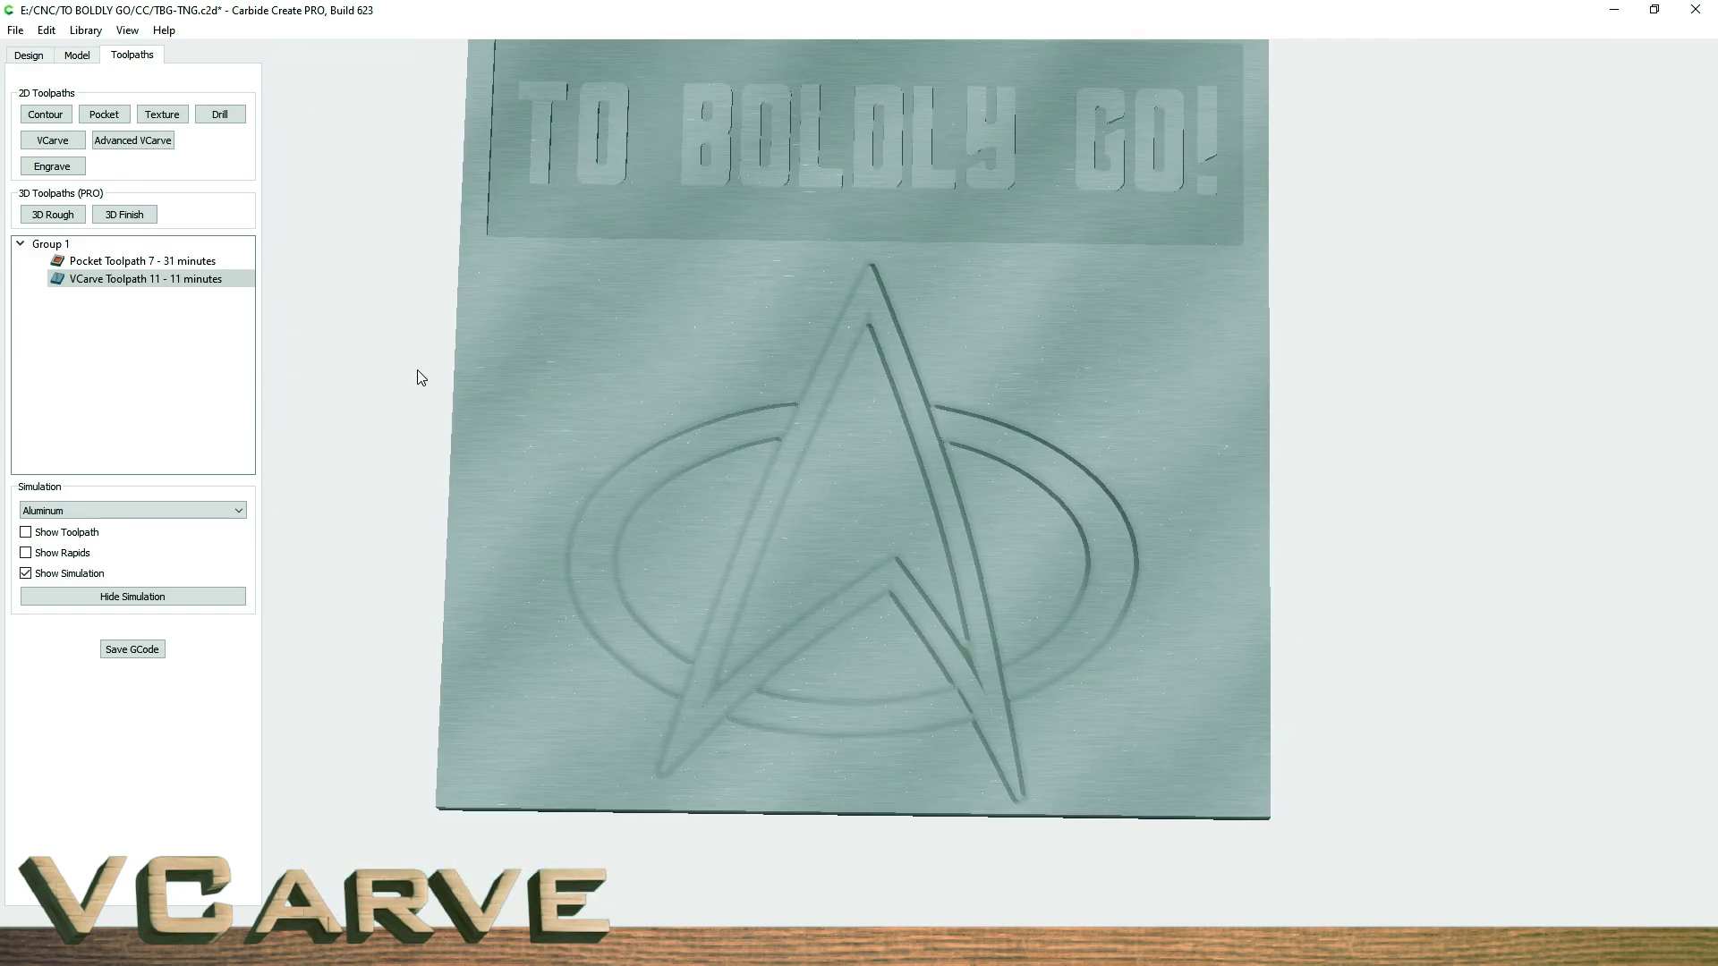
click(142, 596)
- Centre the comm badge emblem beneath the lettering panel with the Align tool
scroll(974, 475, down, 2)
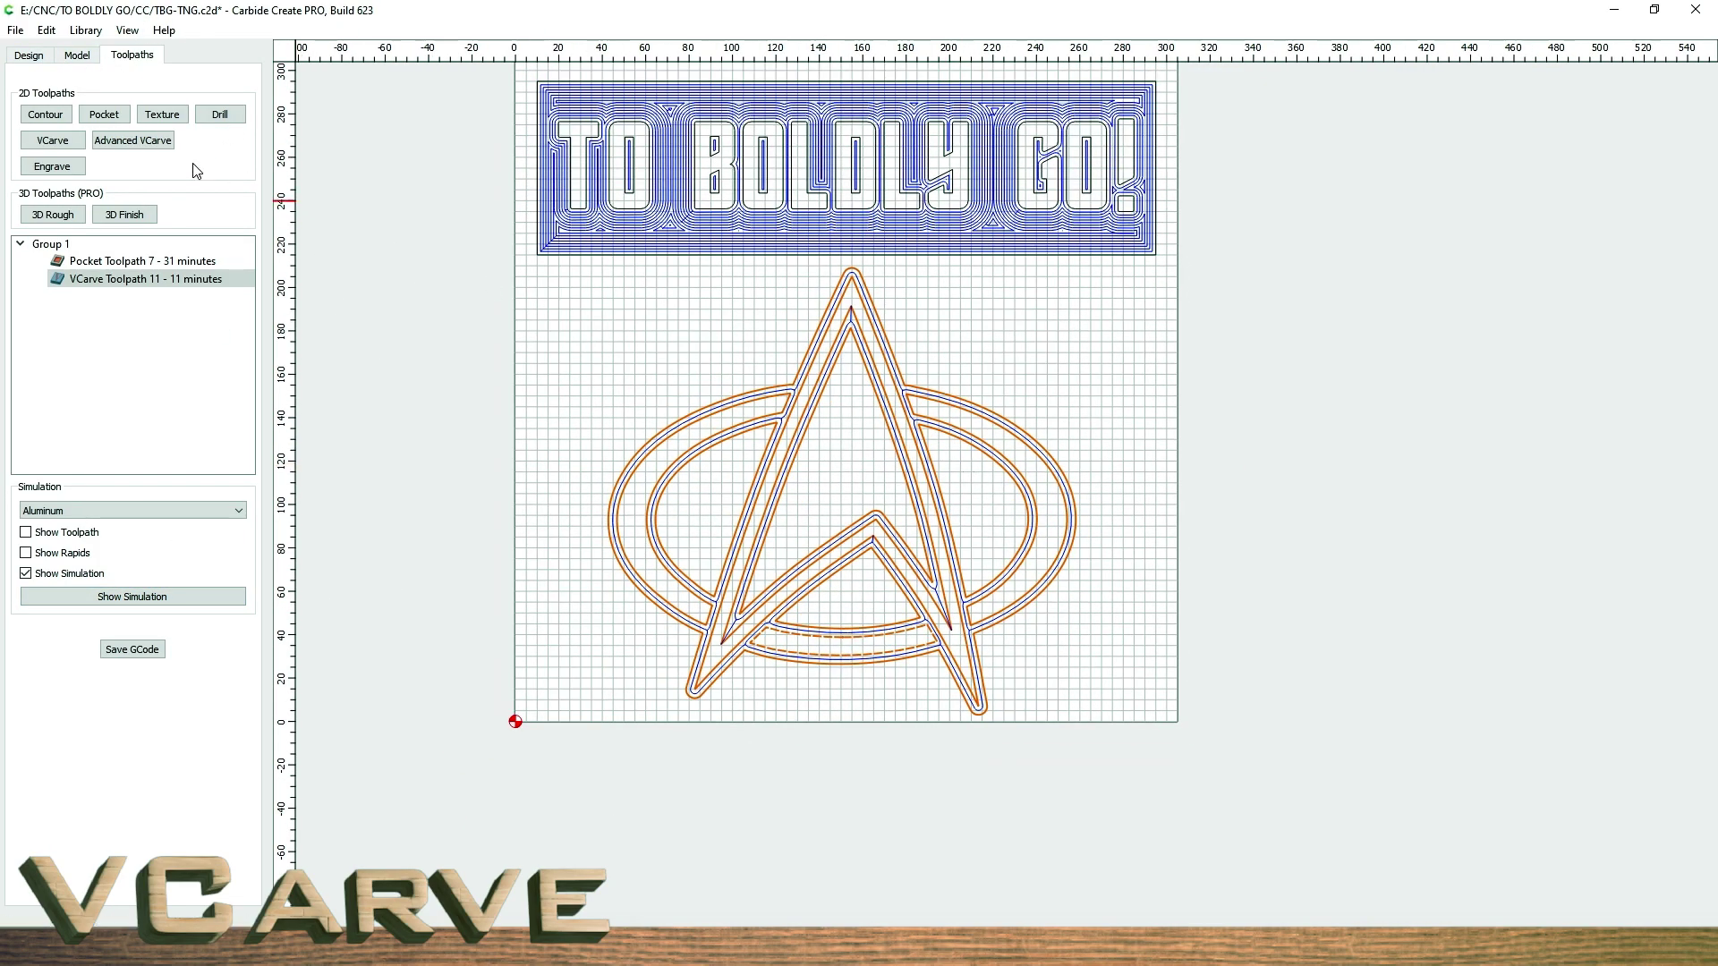
click(29, 55)
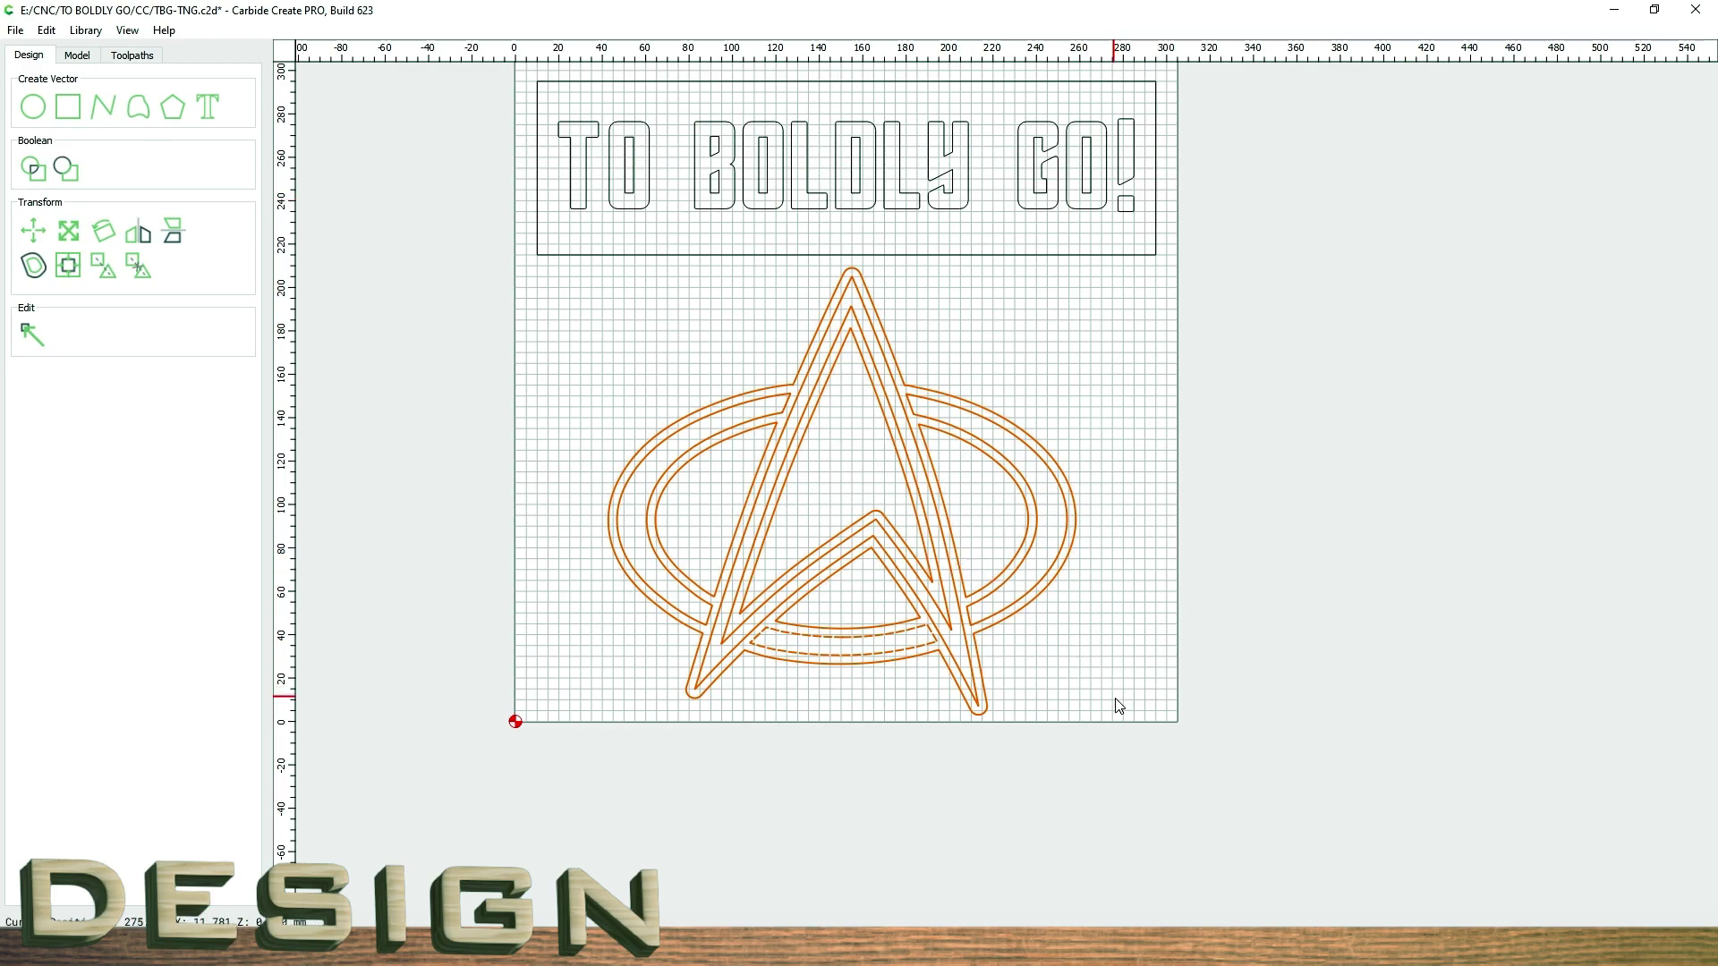
drag(1123, 713, 573, 287)
scroll(950, 321, down, 3)
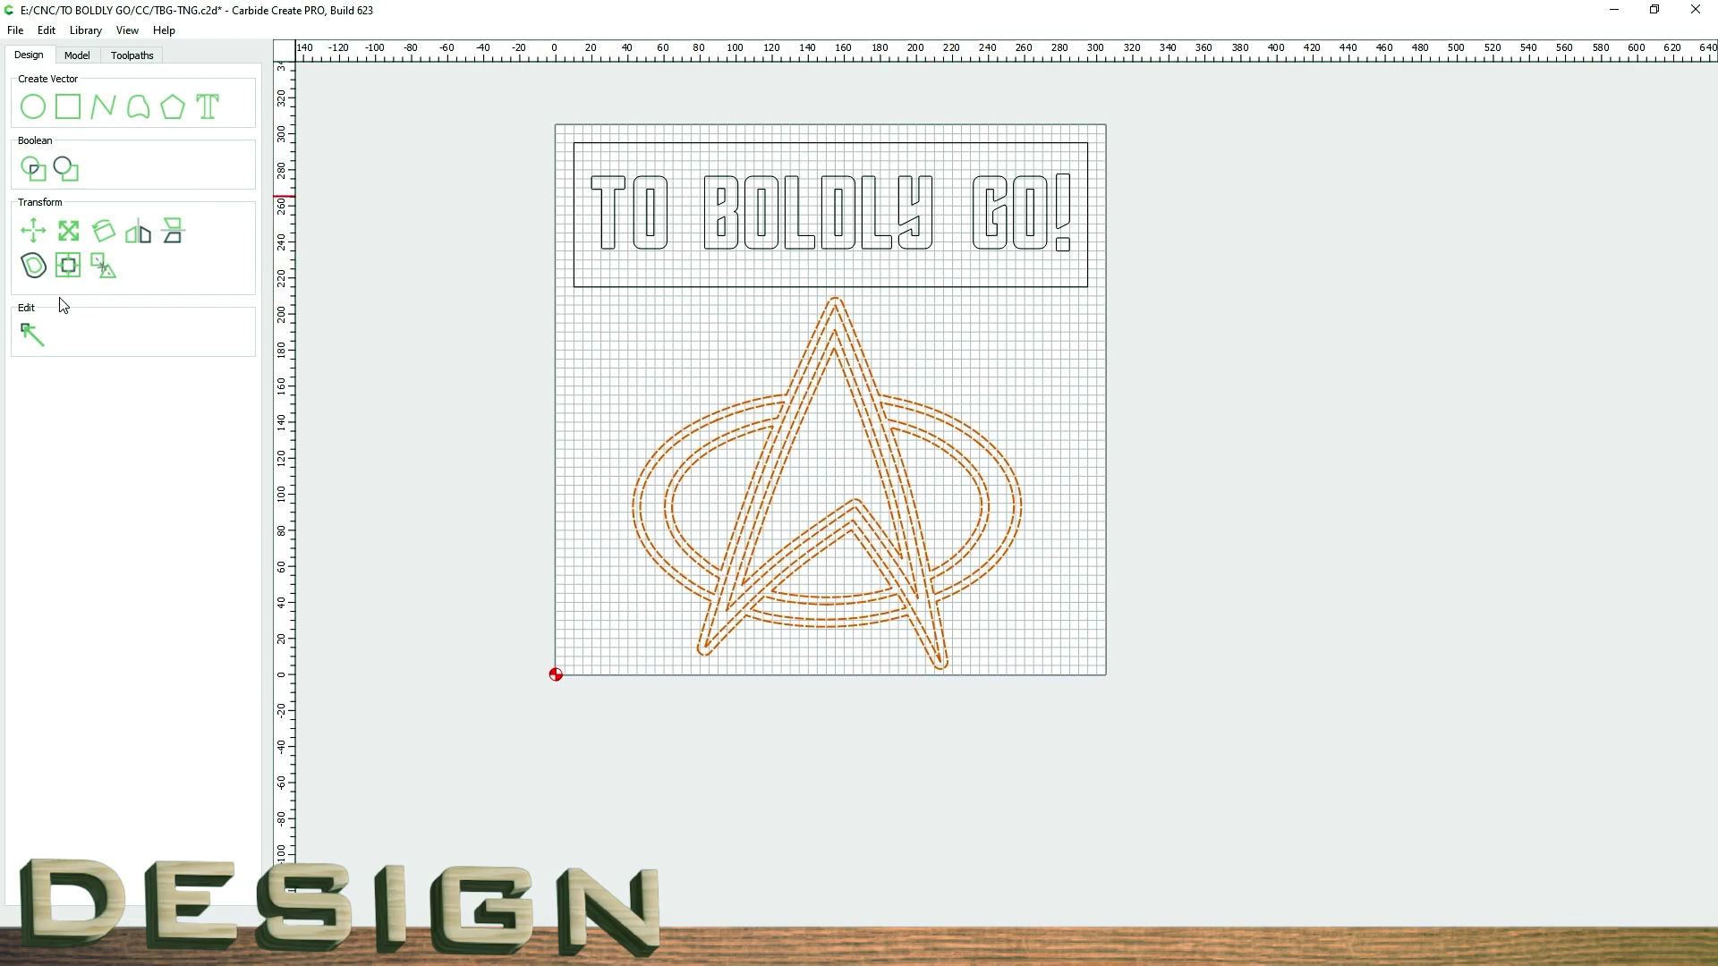
click(68, 271)
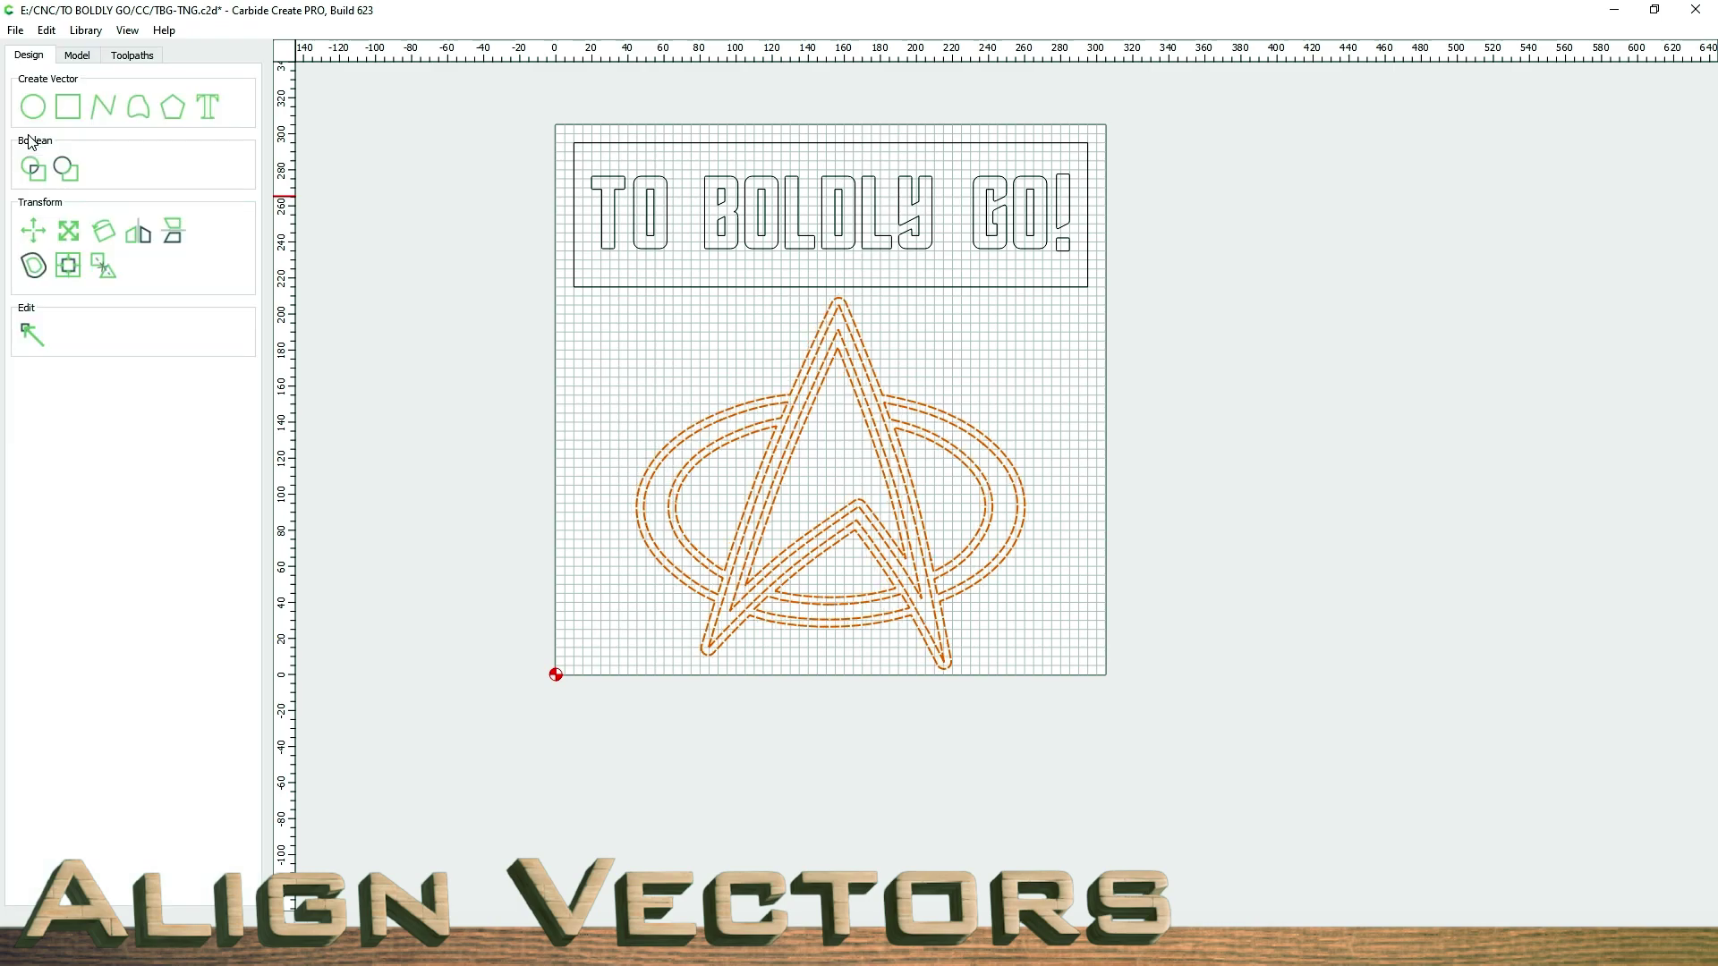
scroll(1035, 421, up, 3)
click(133, 55)
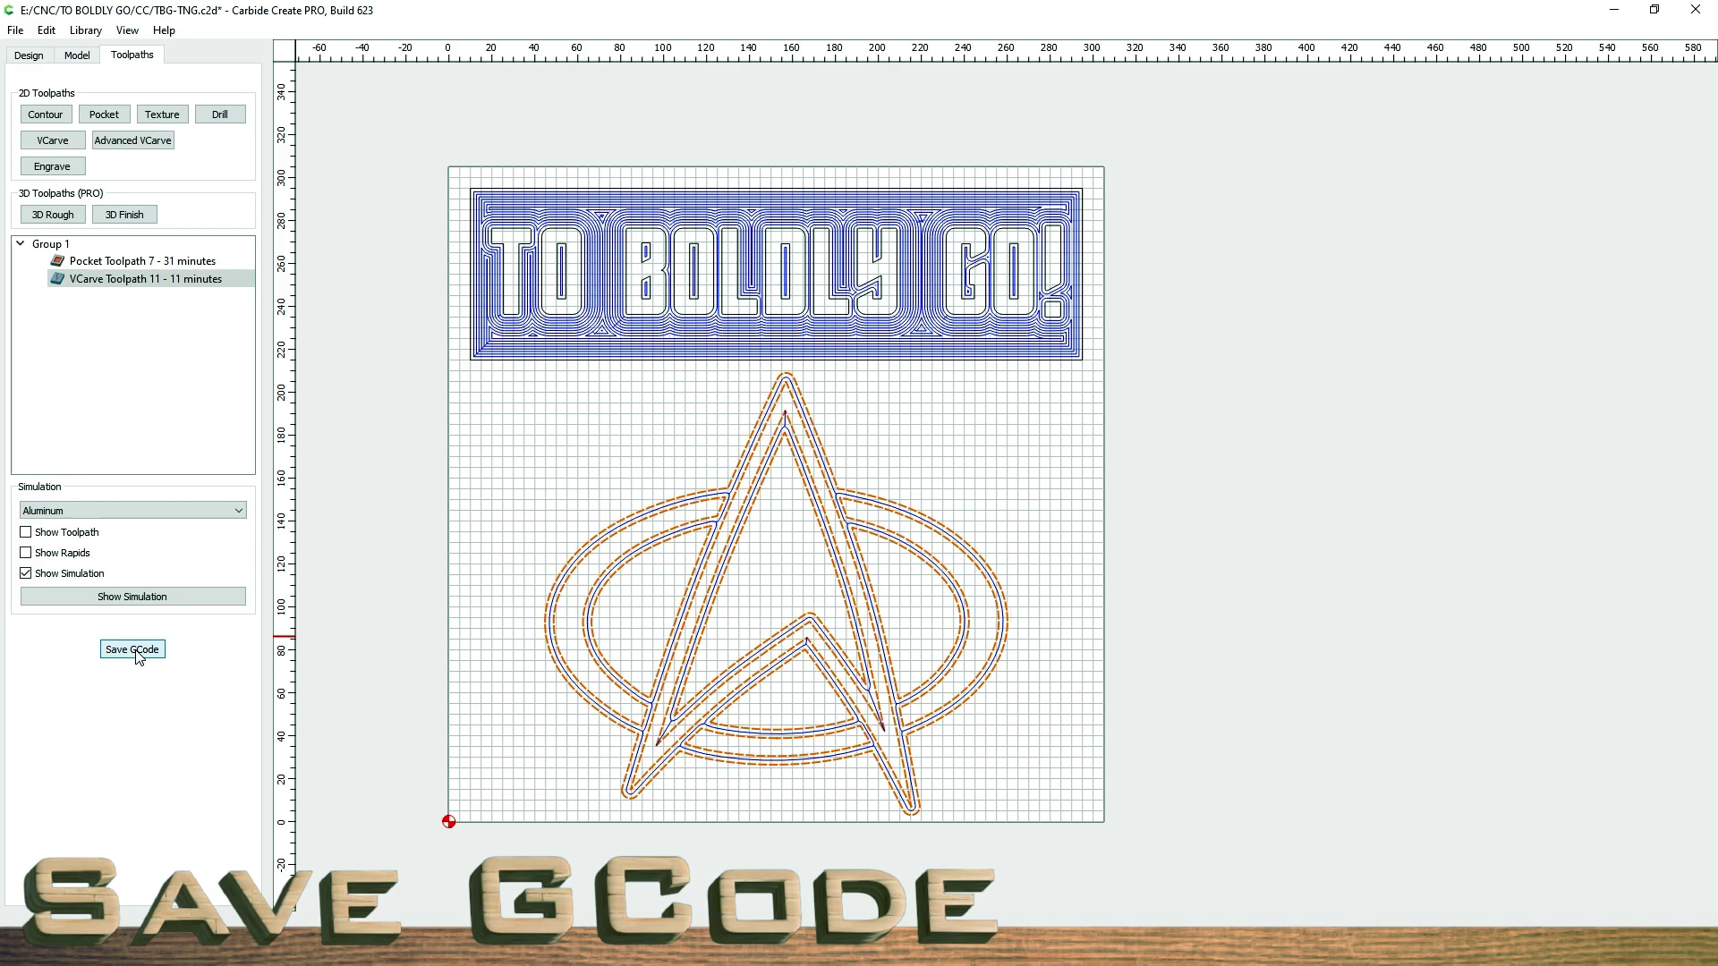
- Disable VCarve Toolpath 11 and save the pocket-only G-code as POCKET TBG
right_click(95, 280)
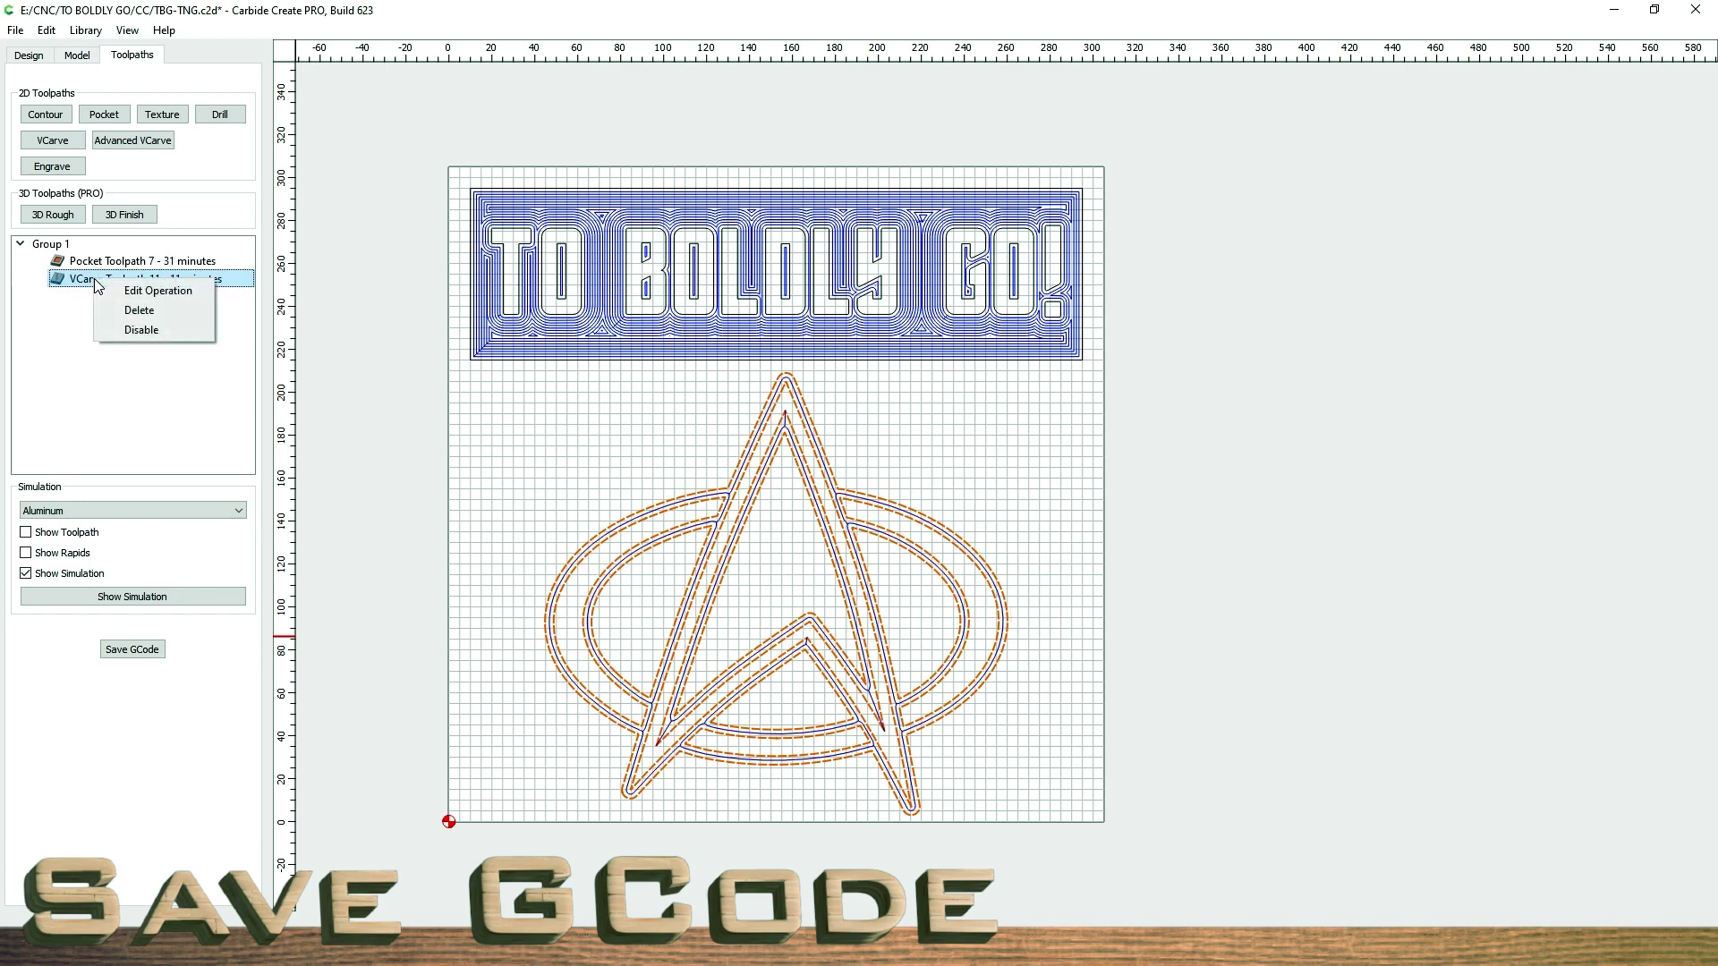
click(136, 330)
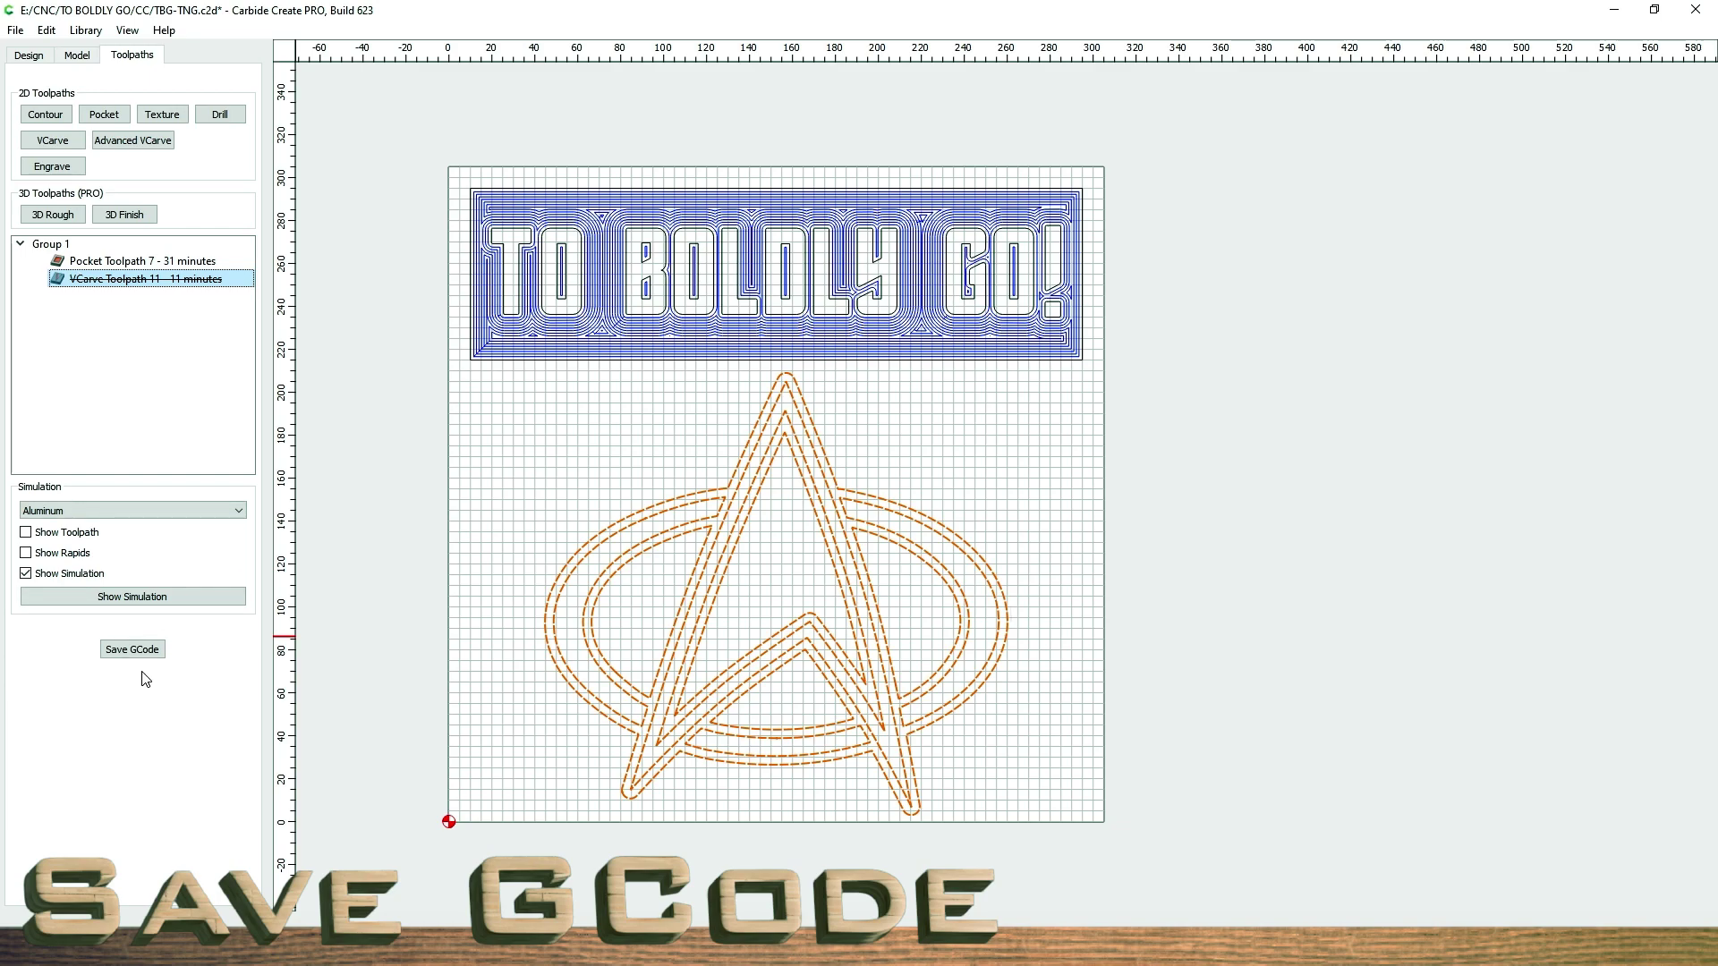
right_click(101, 269)
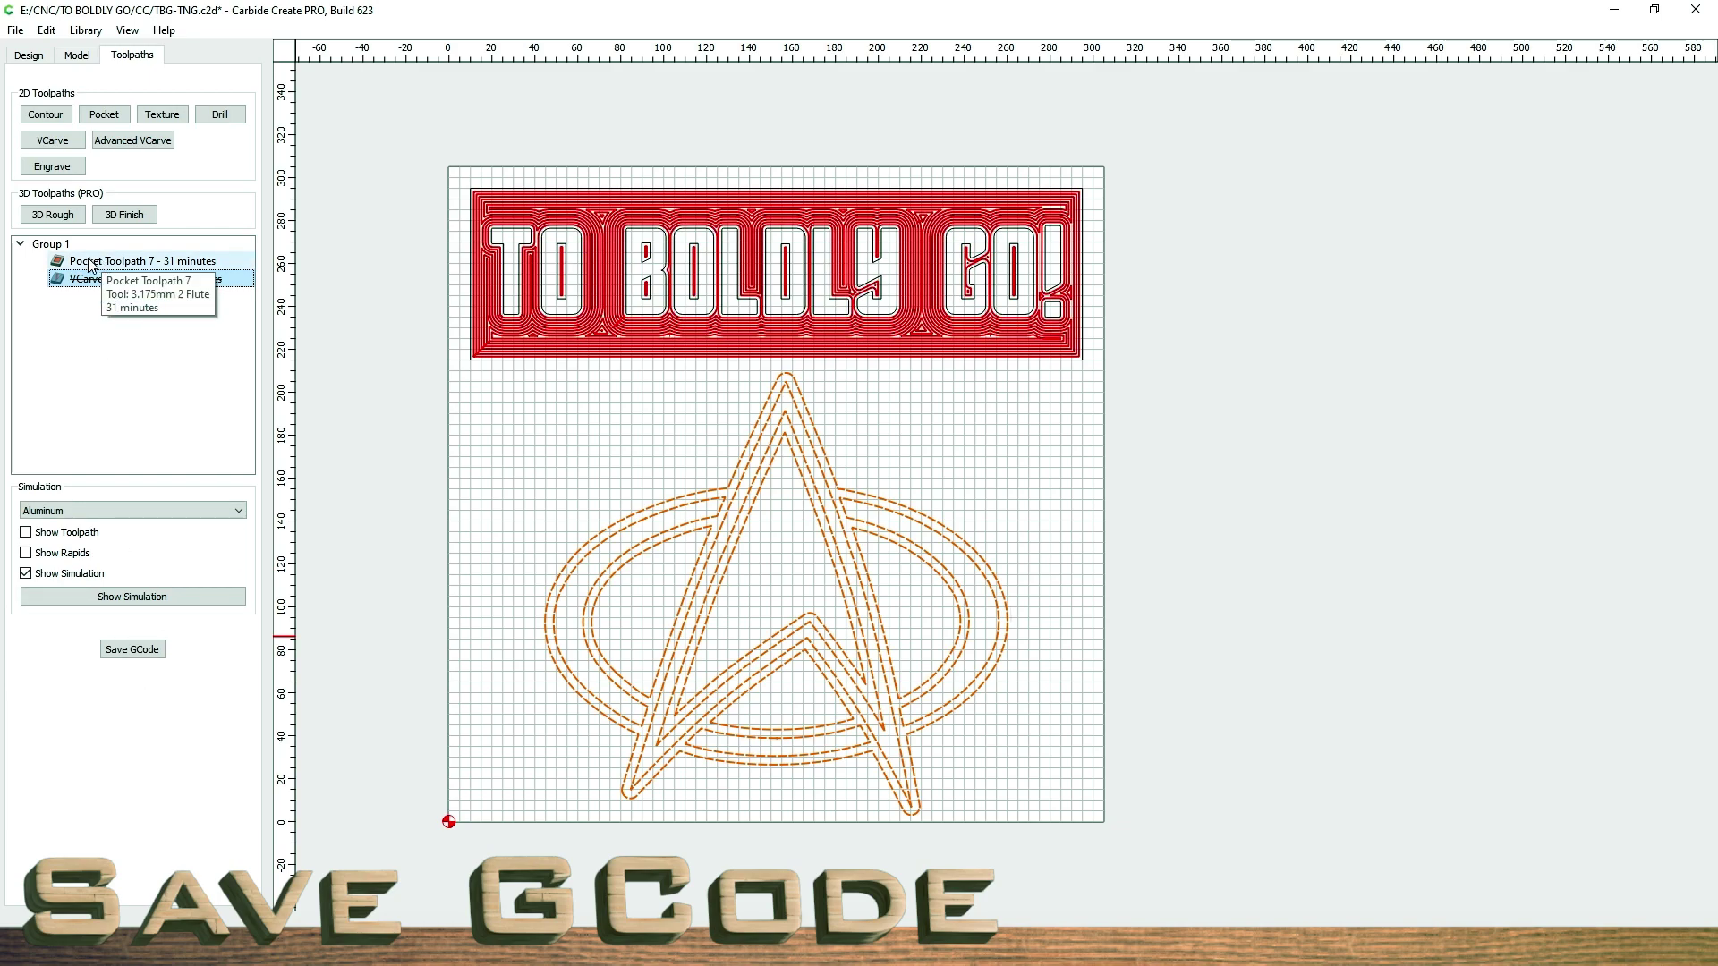
click(143, 657)
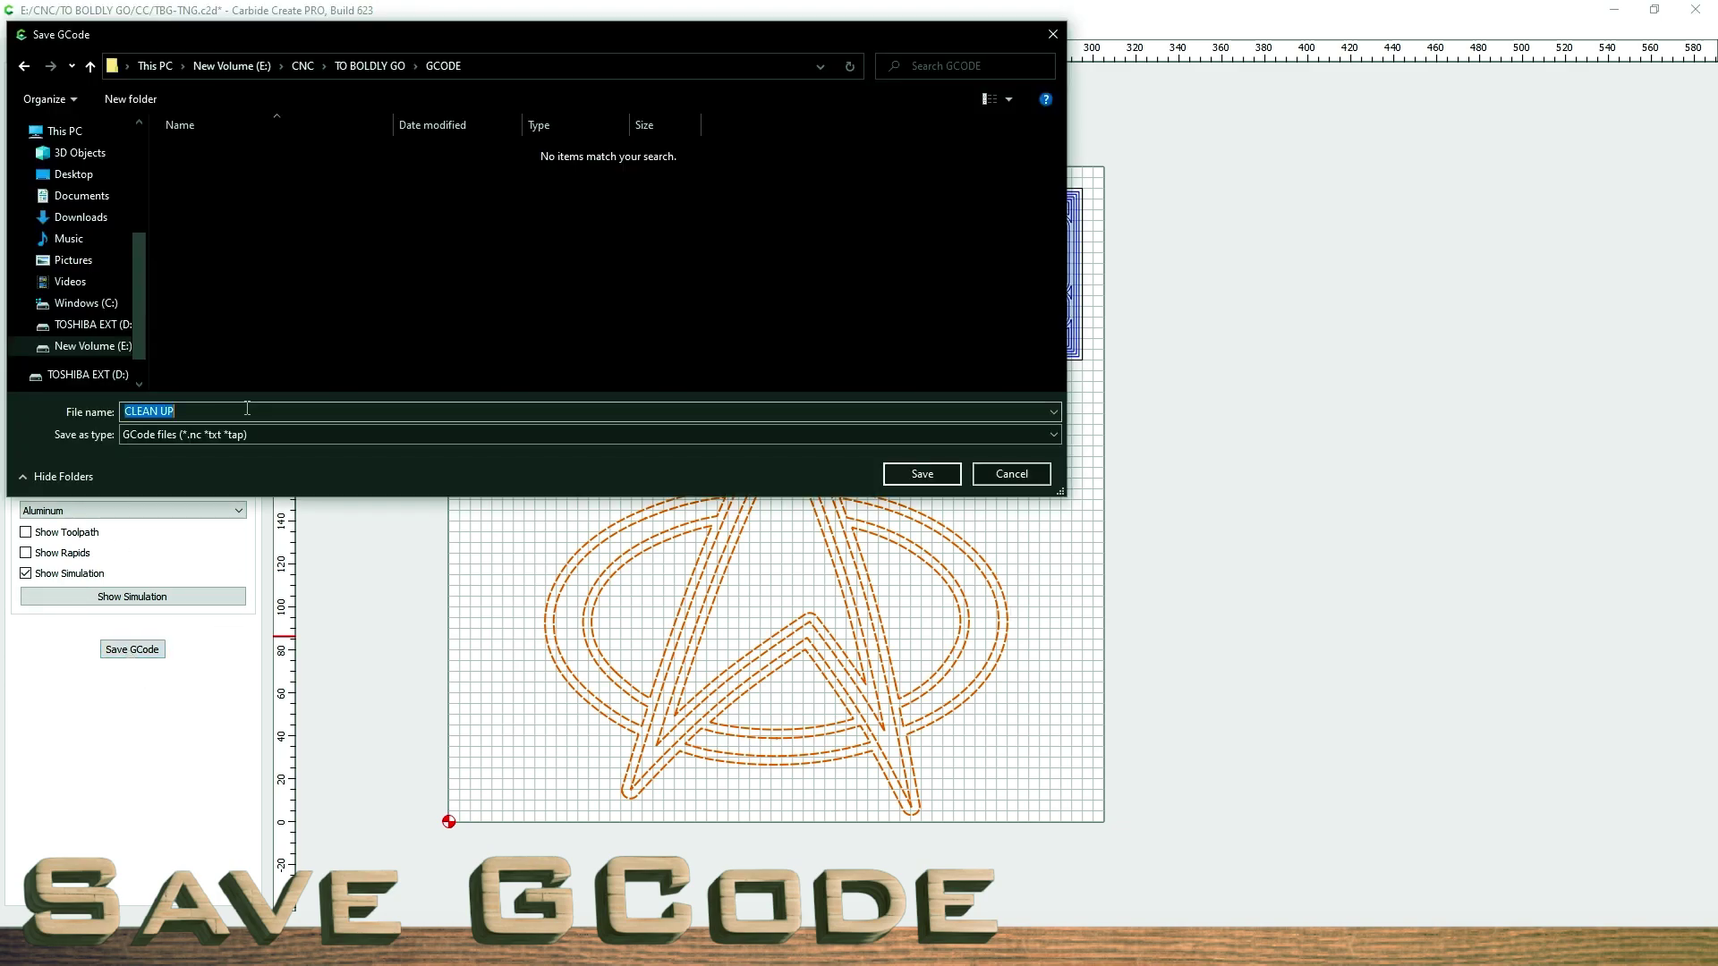
key(BackSpace)
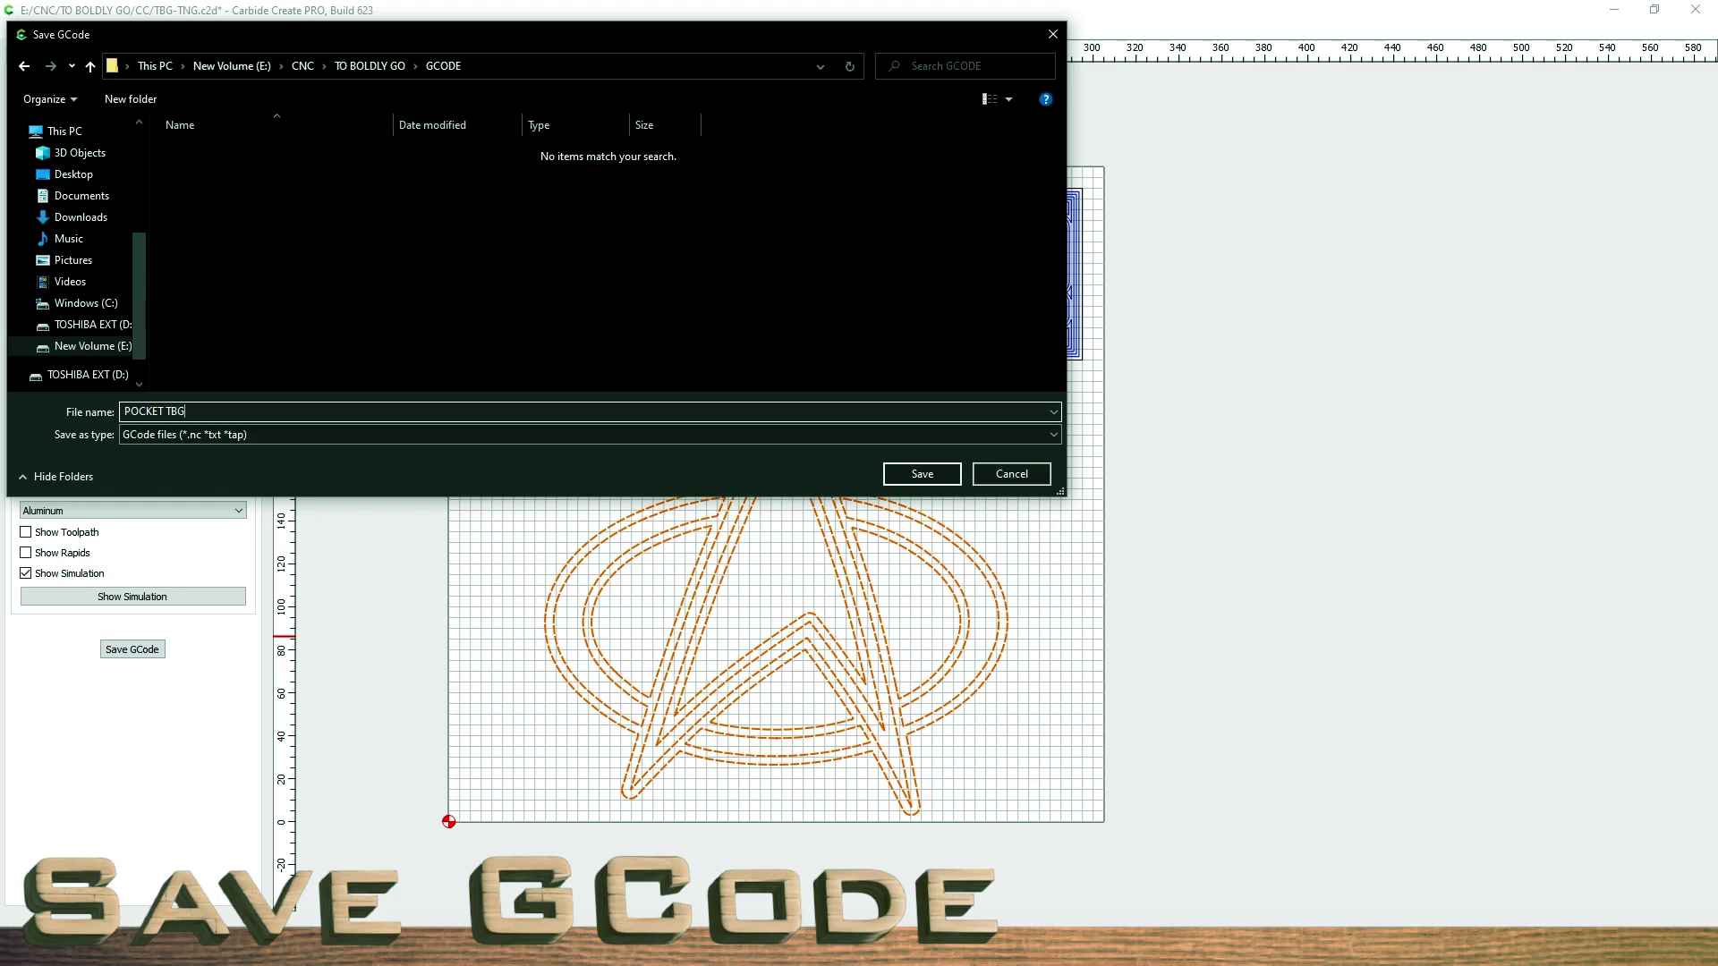
click(913, 478)
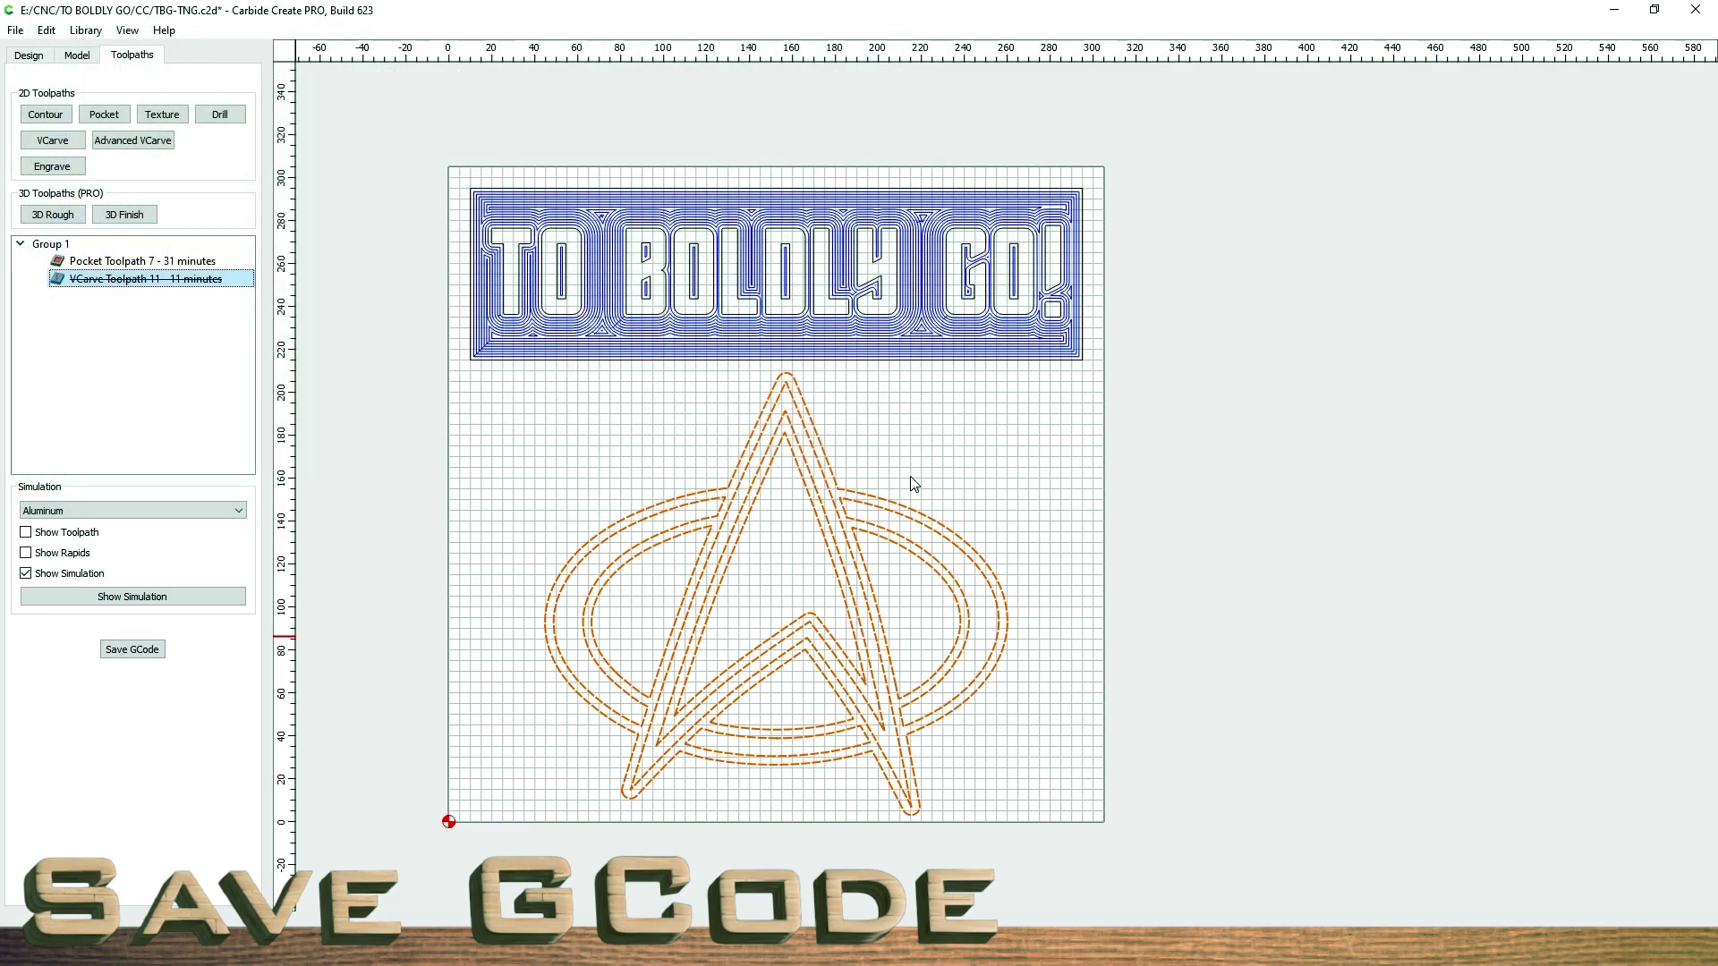
- Disable the pocket toolpath and re-enable VCarve Toolpath 11
right_click(115, 261)
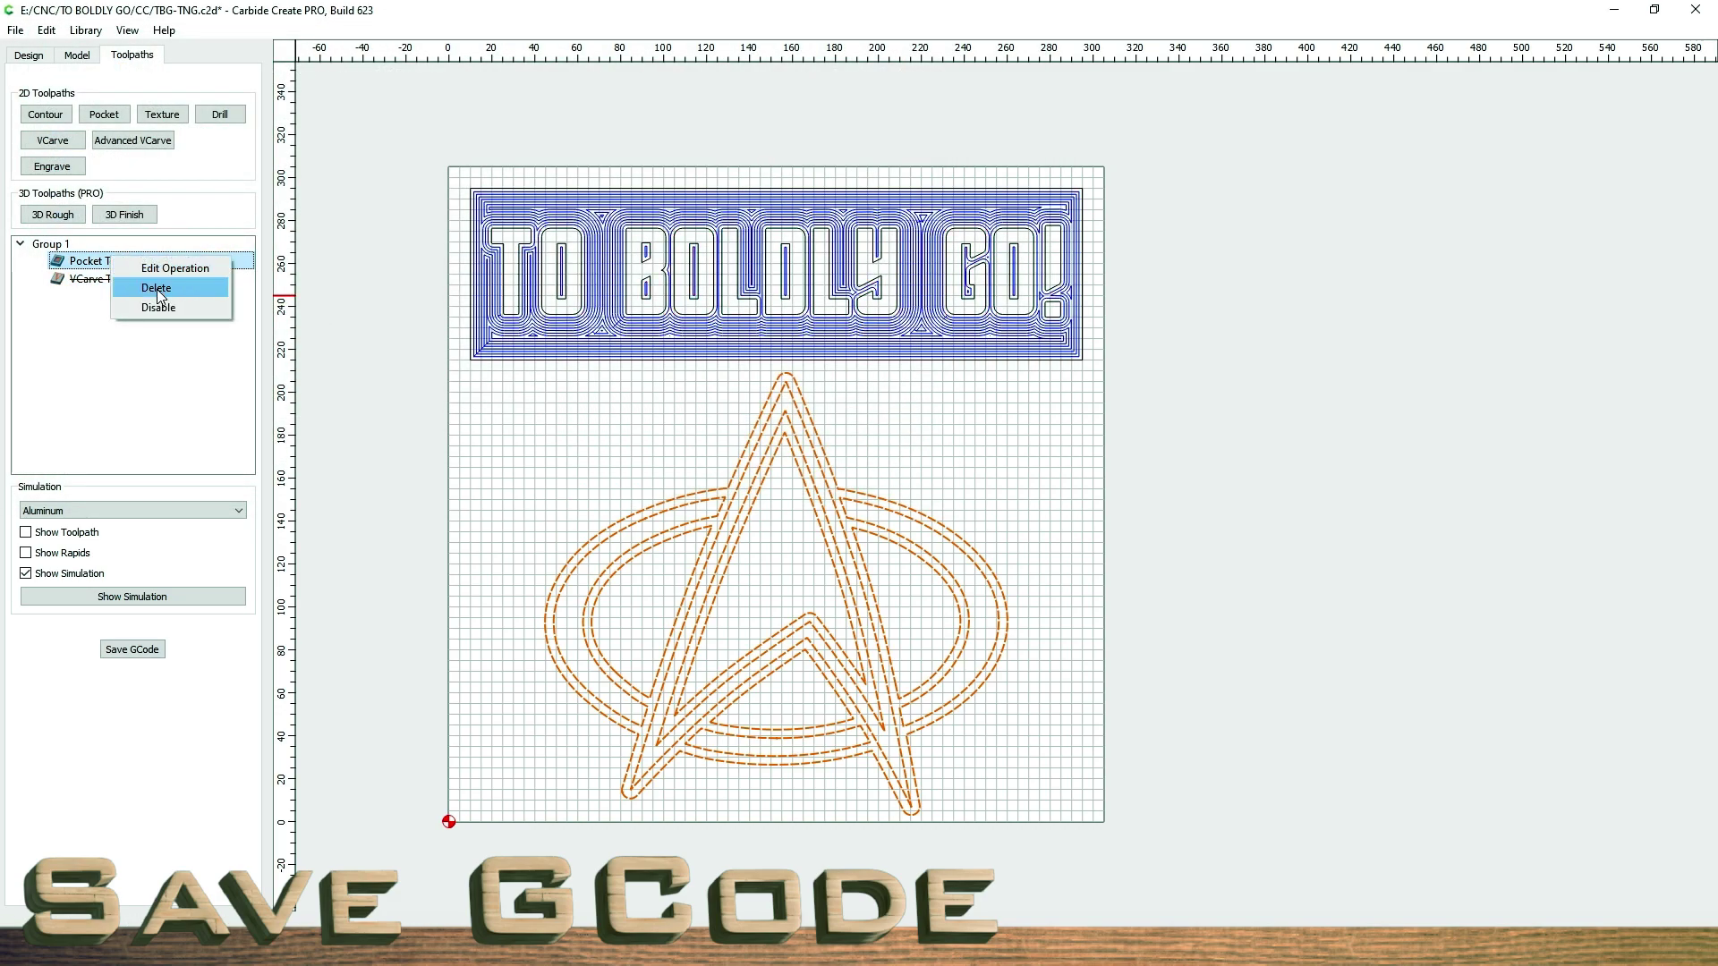
click(159, 315)
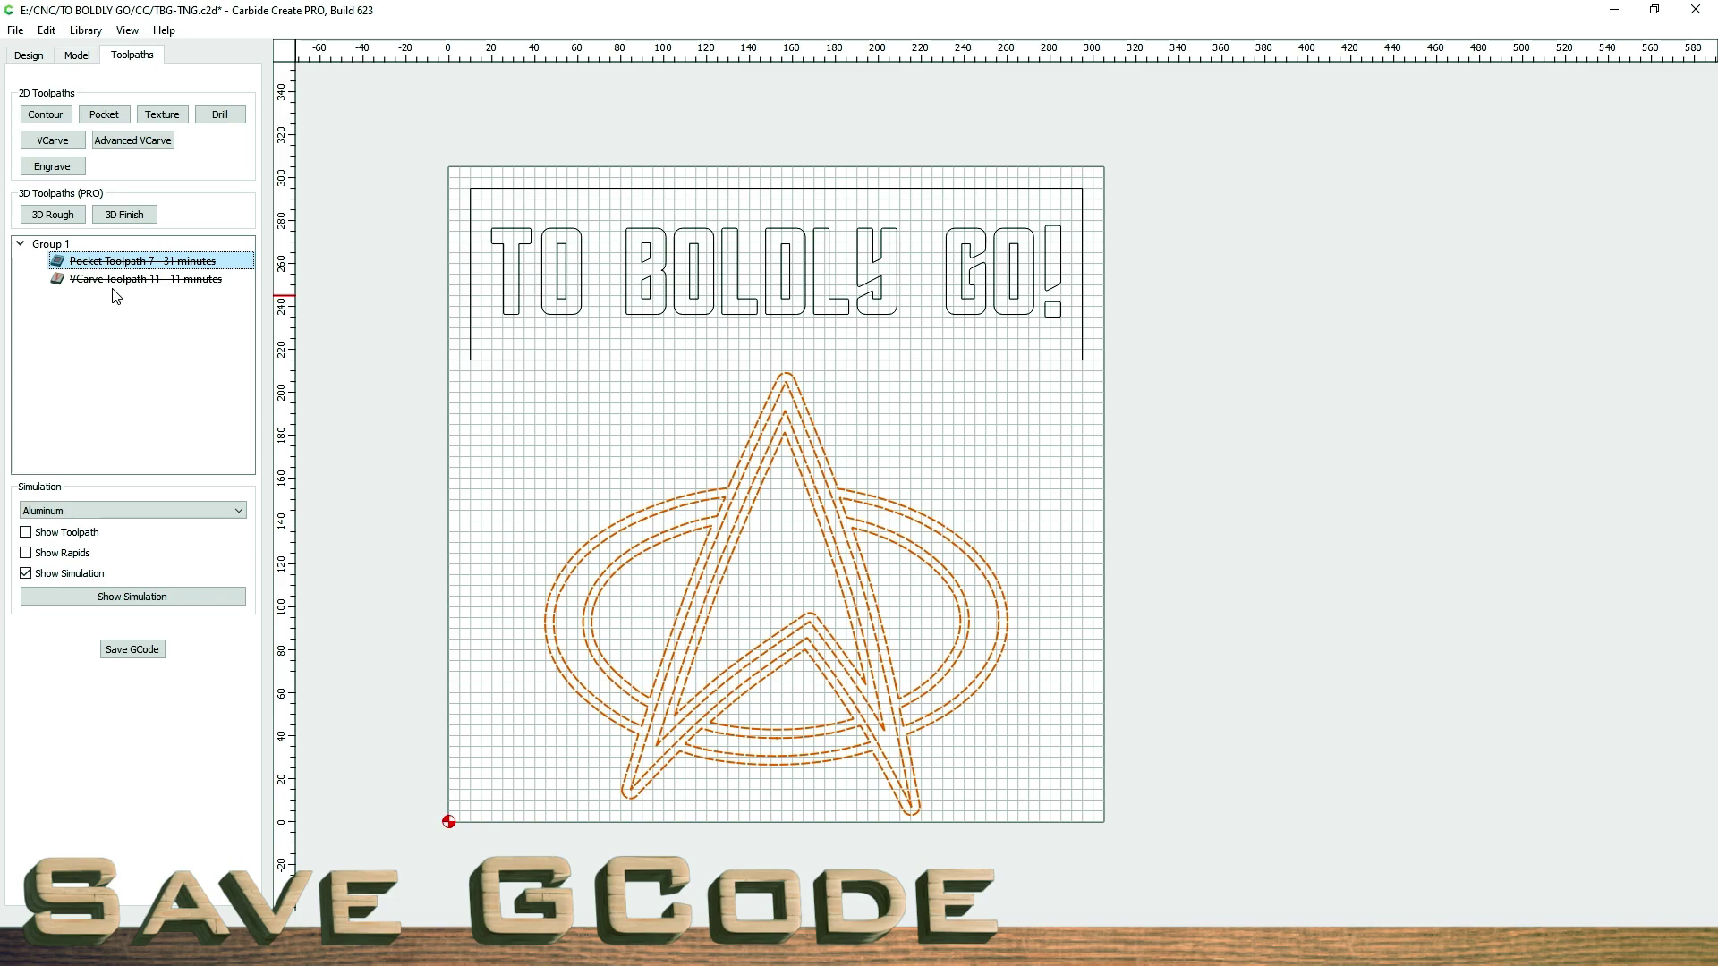
right_click(106, 279)
click(179, 330)
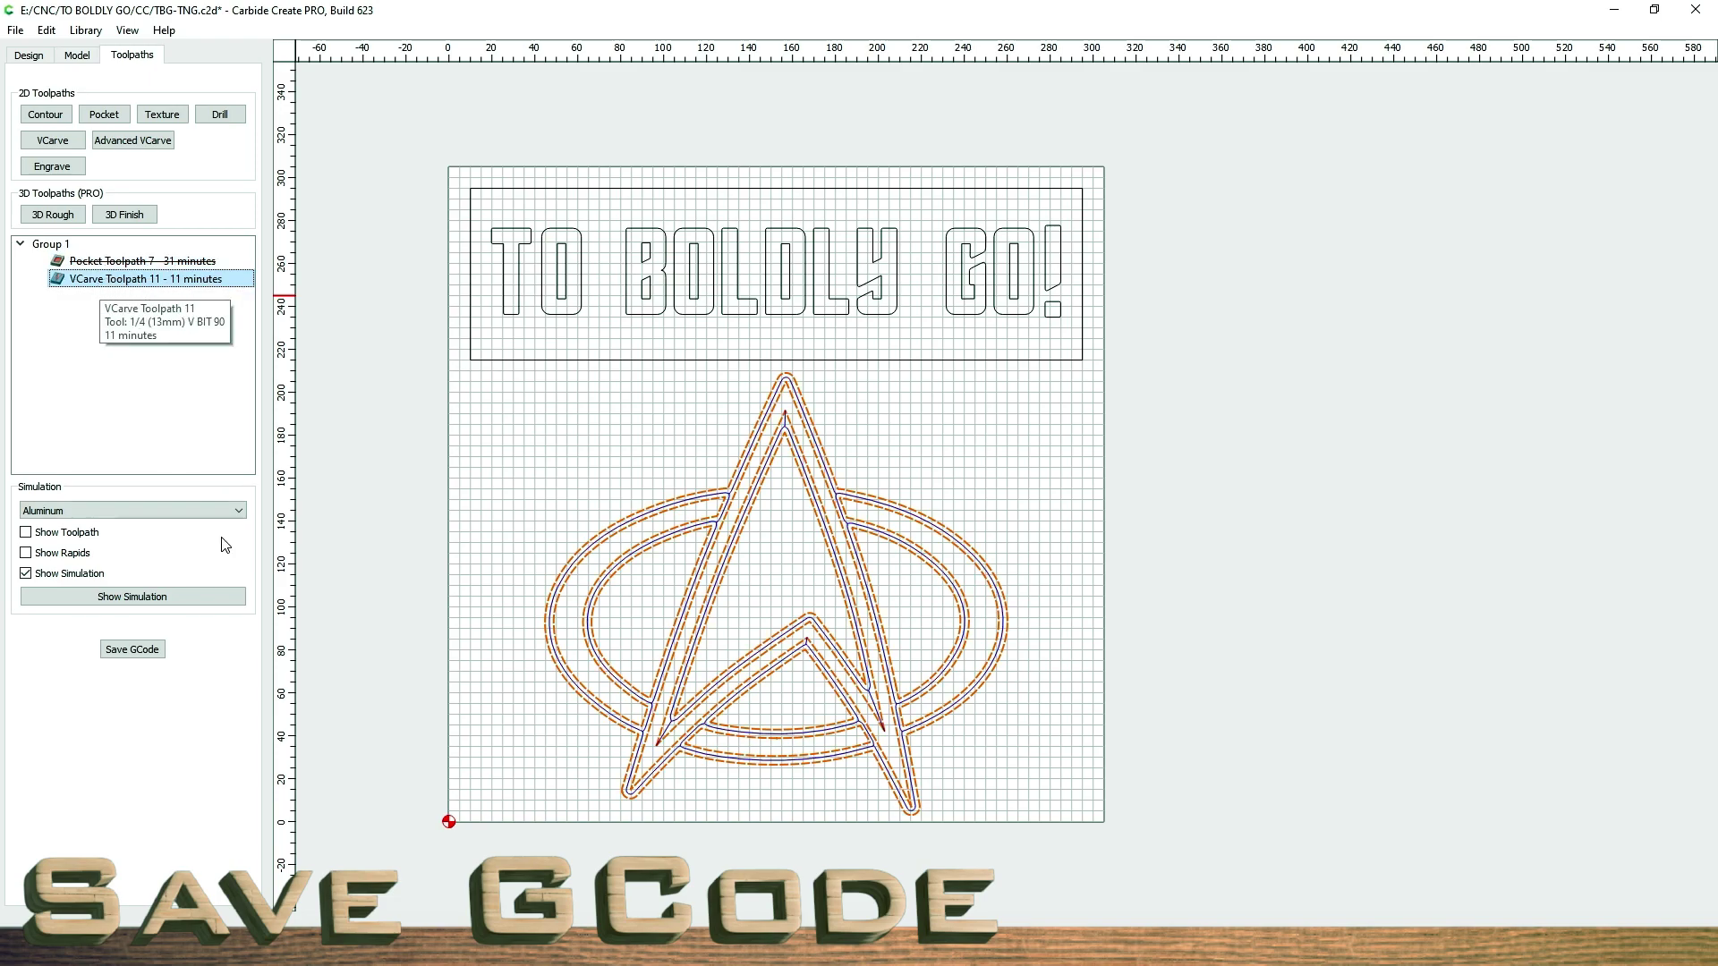
- Save the V-carve G-code as VCARVE TBG in the GCODE folder
click(130, 651)
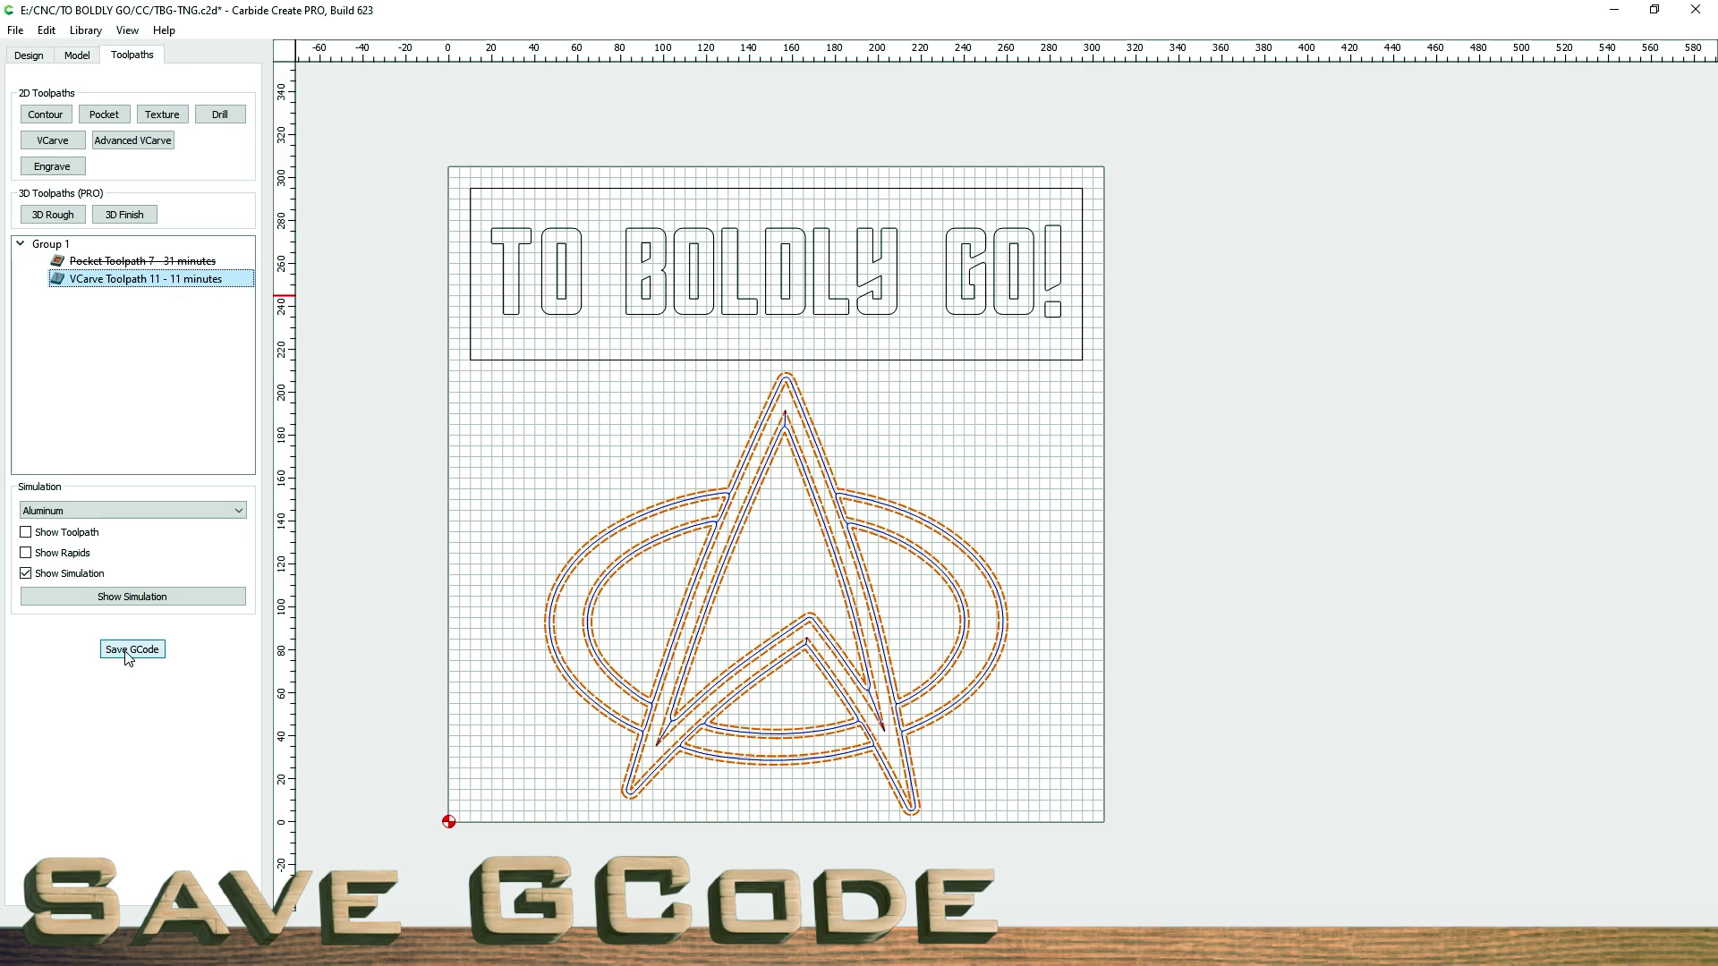
click(128, 653)
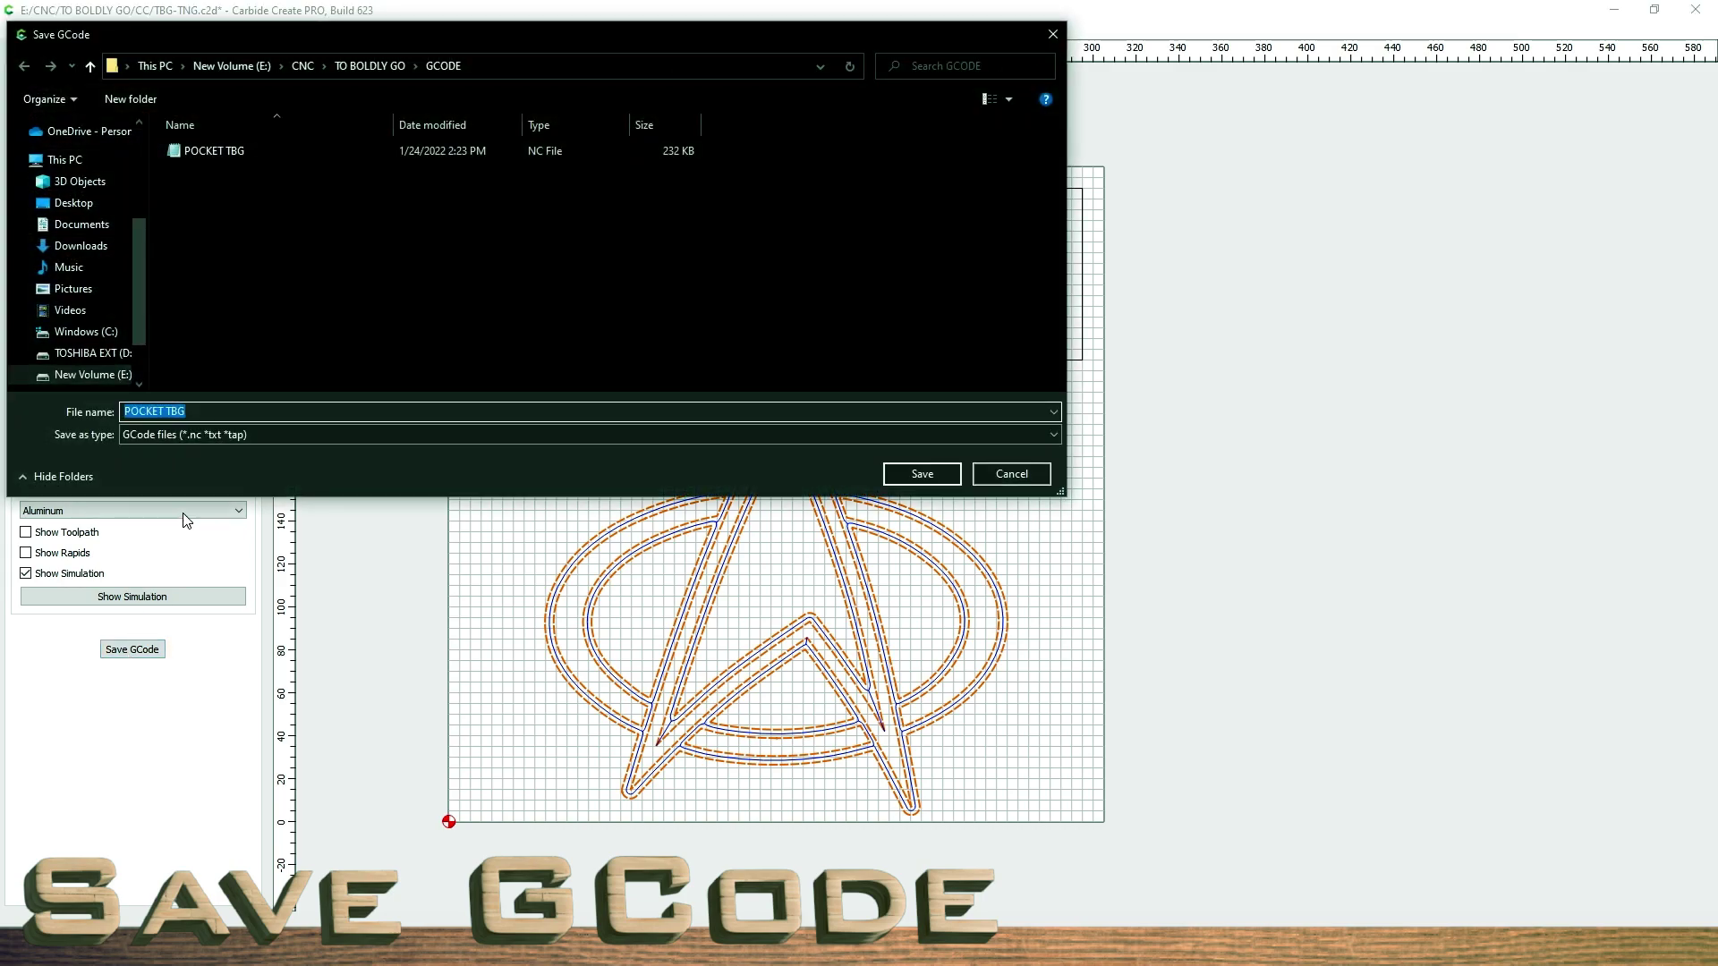
text(VCARV)
click(915, 482)
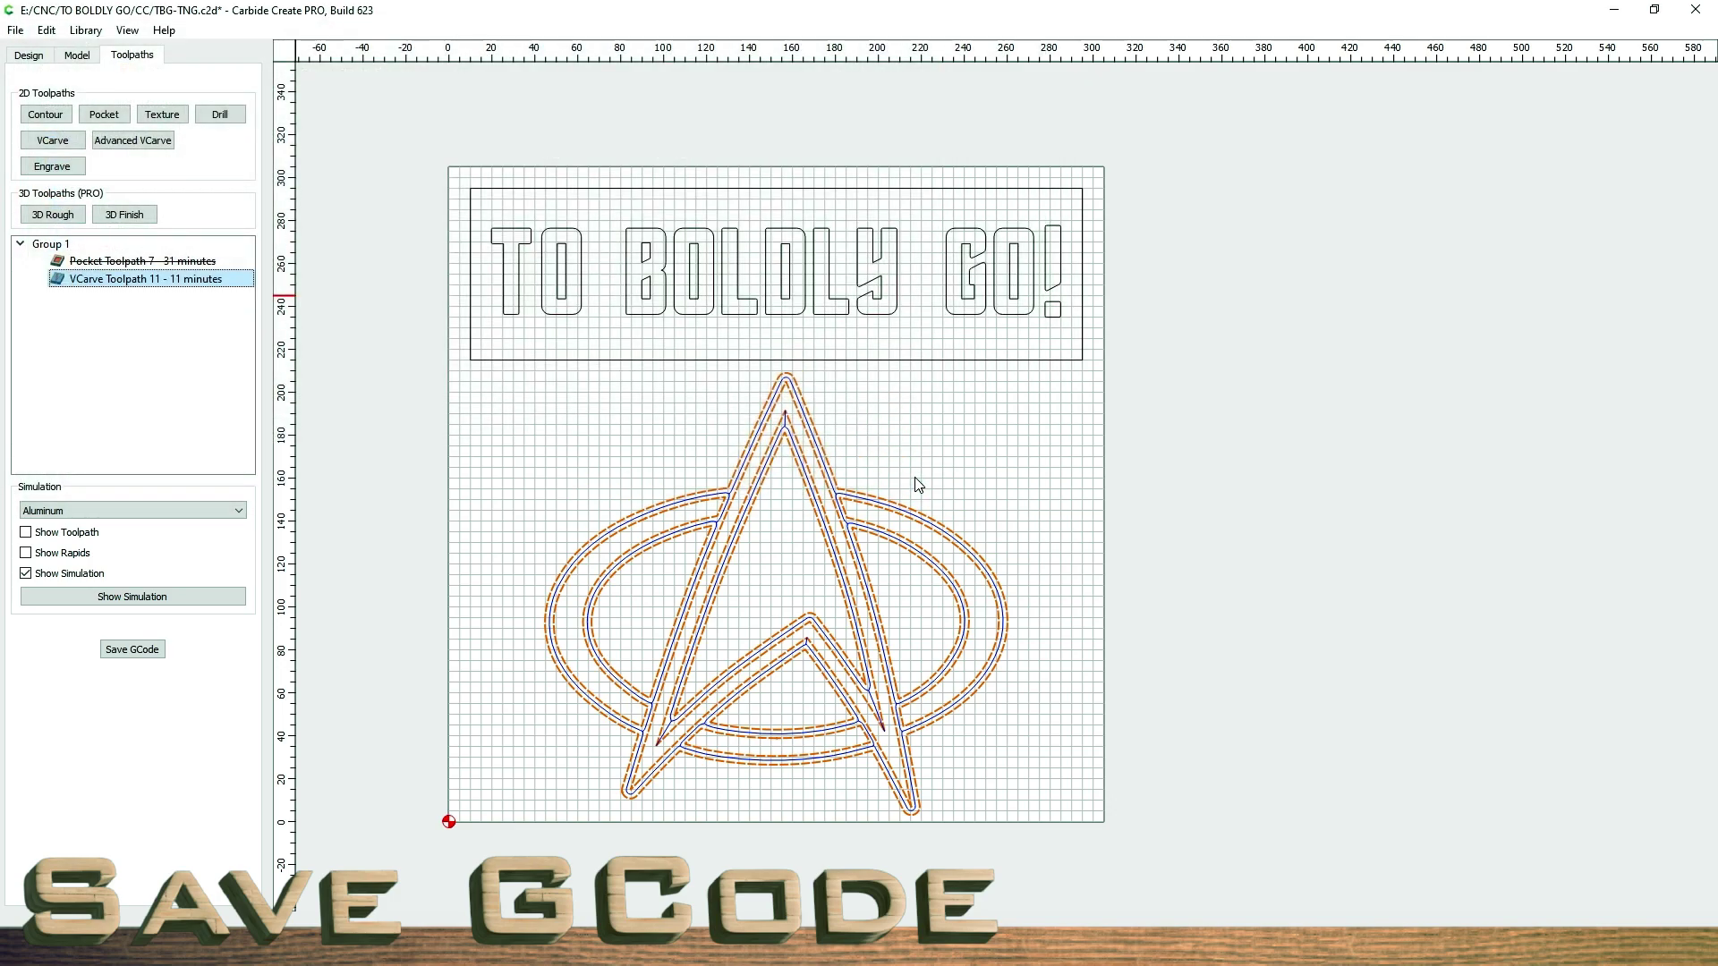
key(Up)
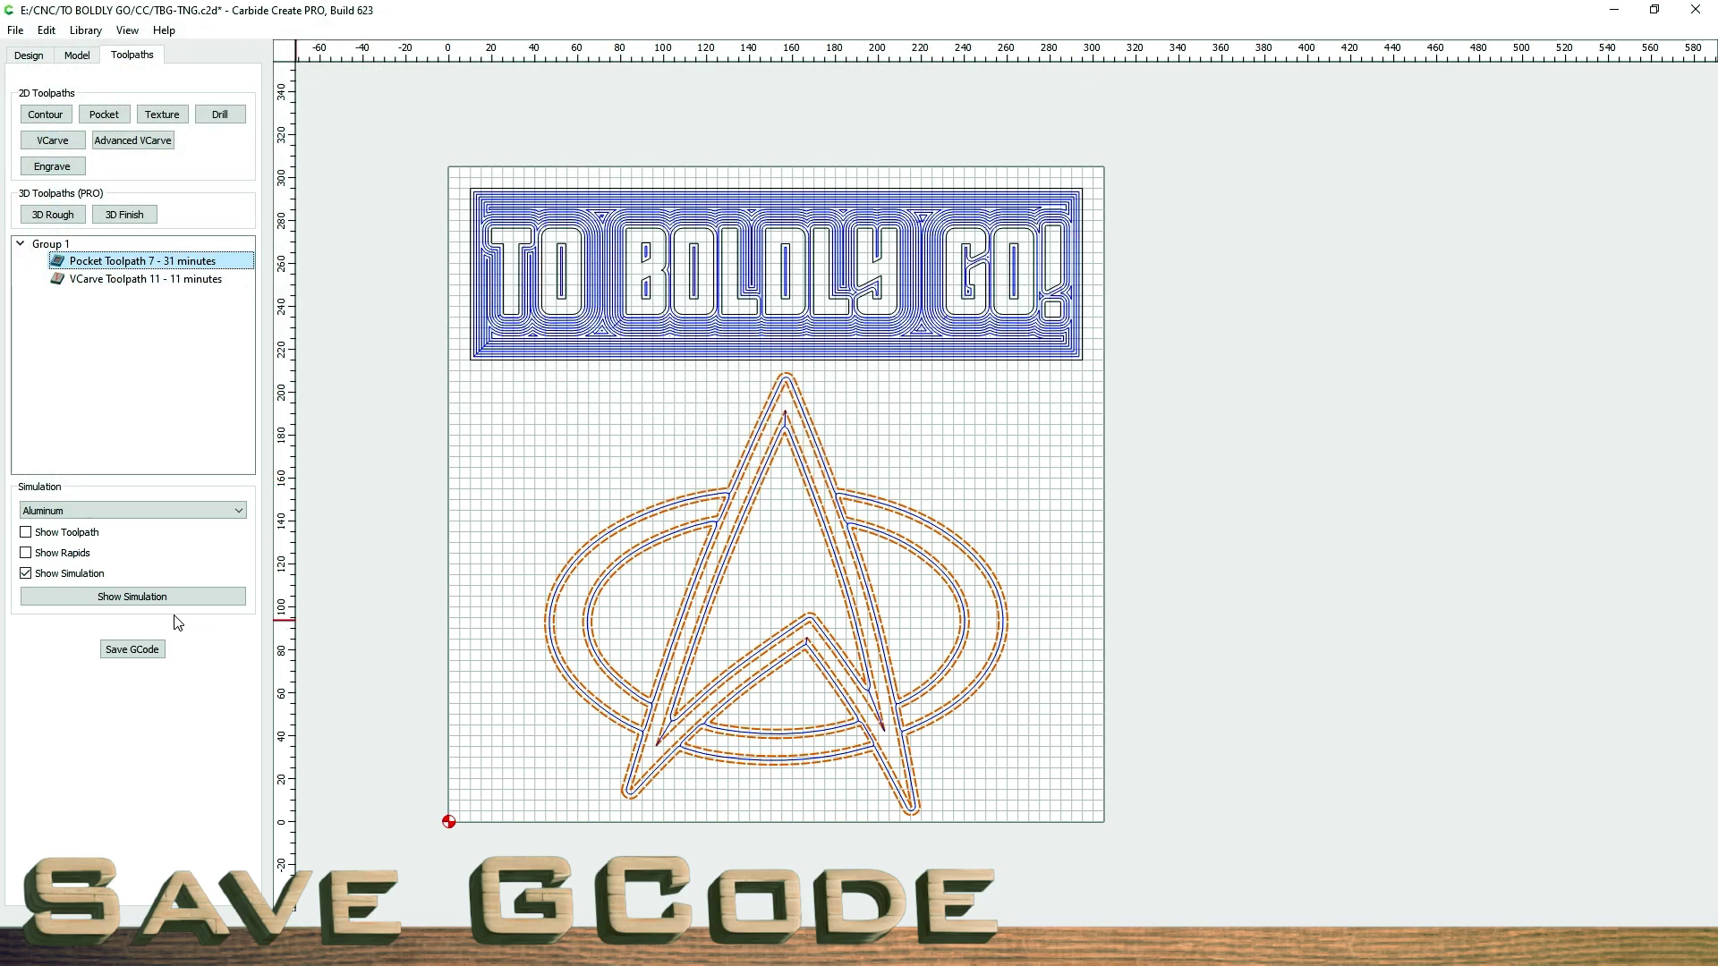
- Simulate the combined pocket and V-carve toolpaths, then rotate and zoom the 3D plate preview
click(140, 598)
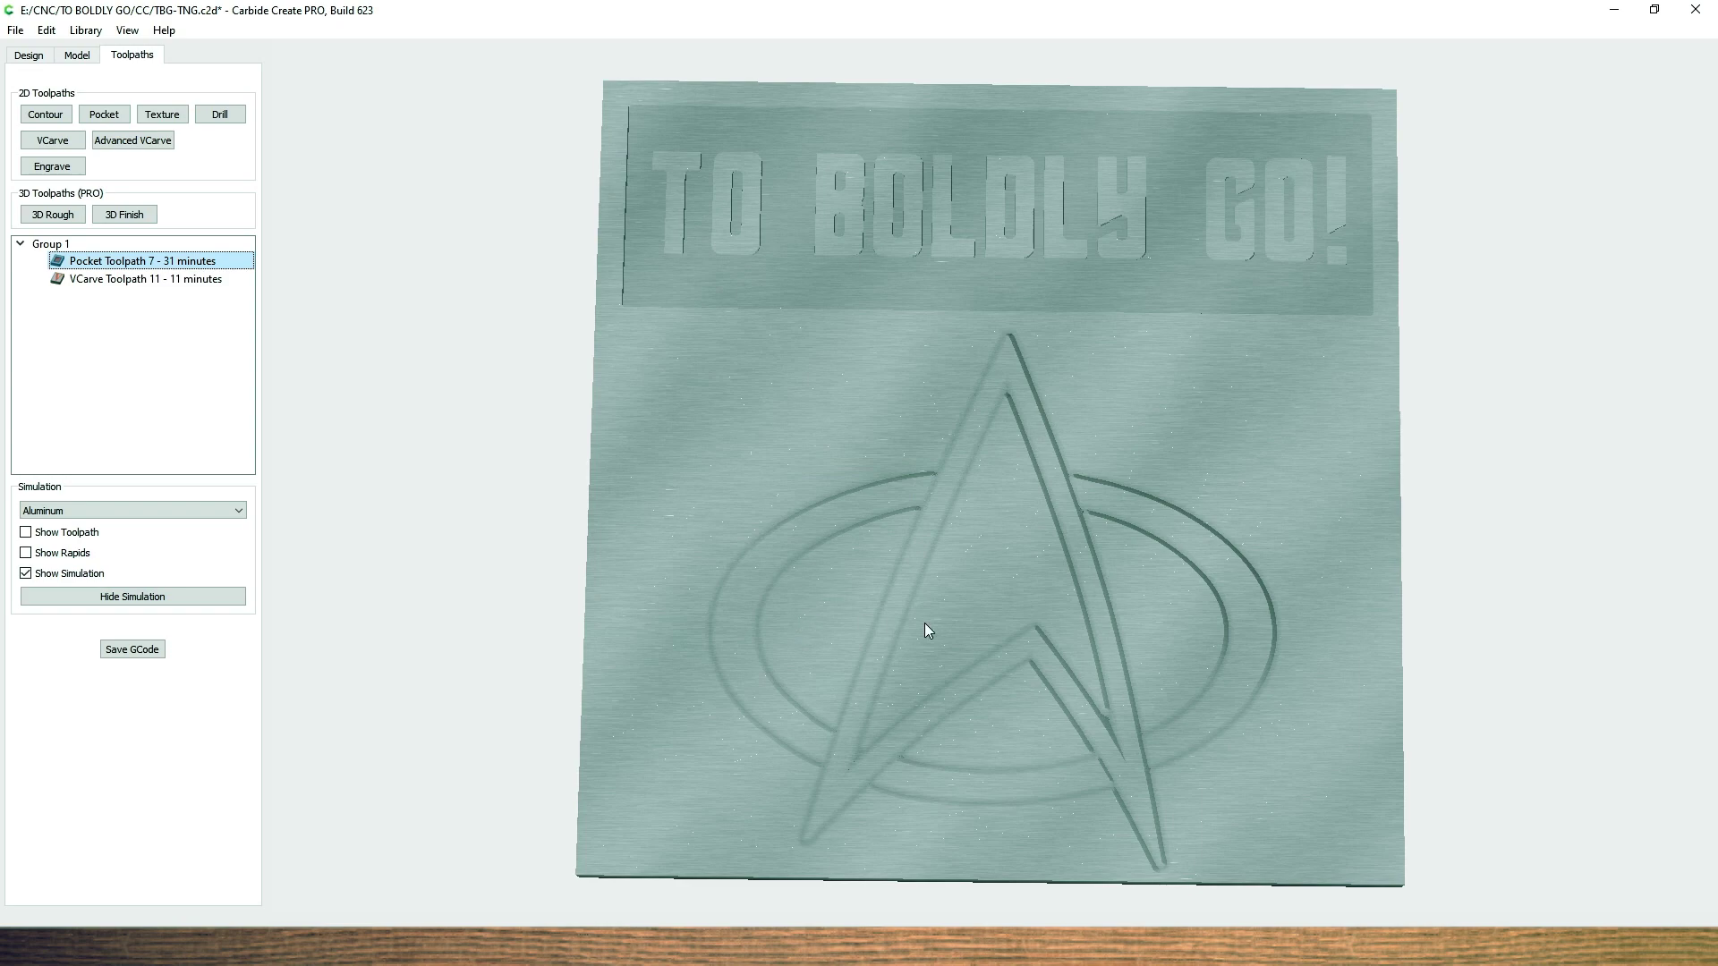
drag(925, 623, 844, 794)
scroll(781, 510, up, 3)
scroll(985, 682, down, 3)
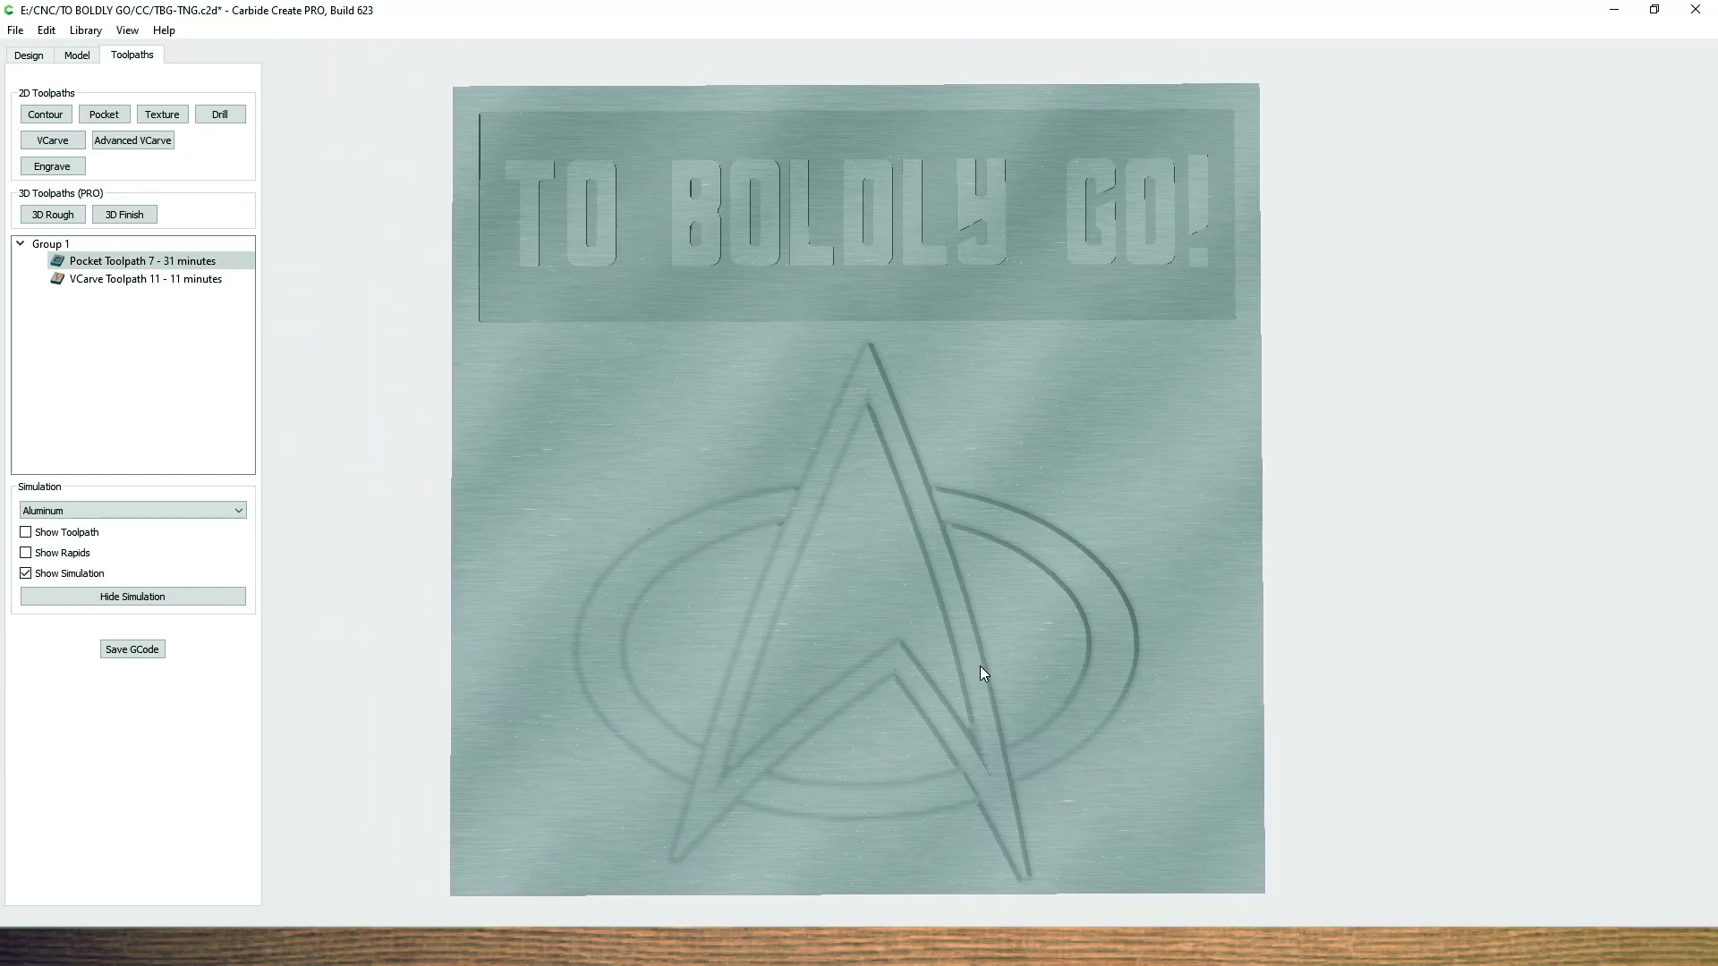
scroll(881, 616, up, 2)
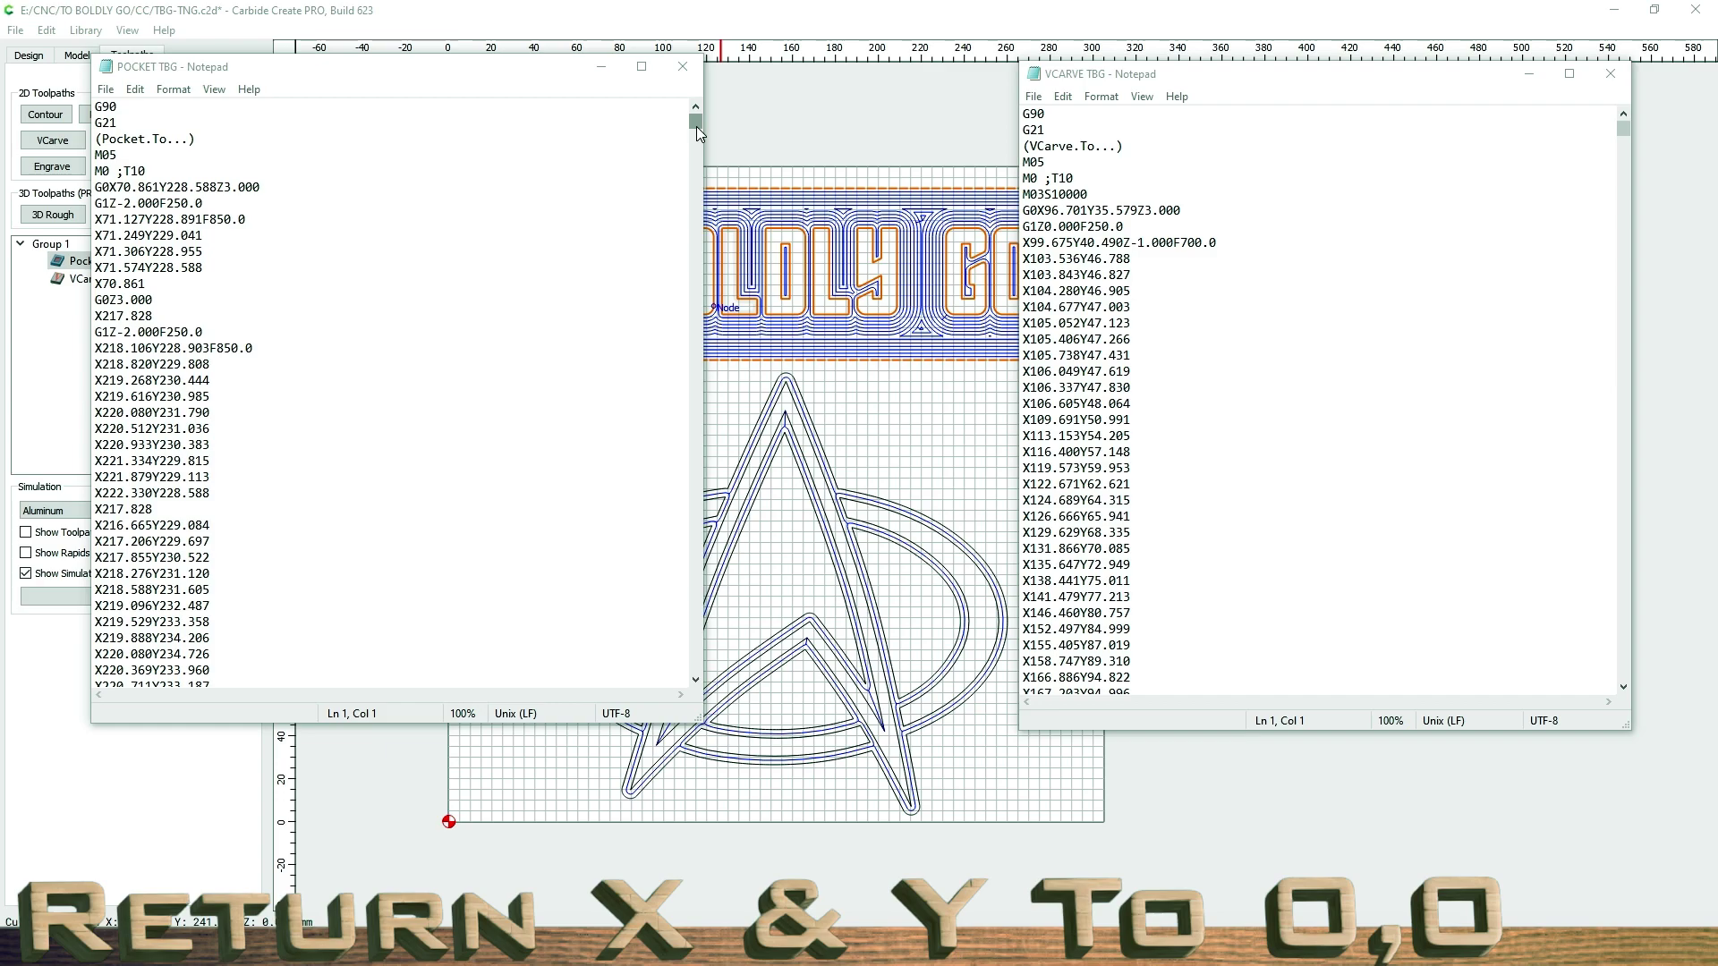
- Add X0.00 and Y0.00 return moves after the final Z3.000 retract in POCKET TBG and save it
drag(696, 126, 695, 671)
click(97, 624)
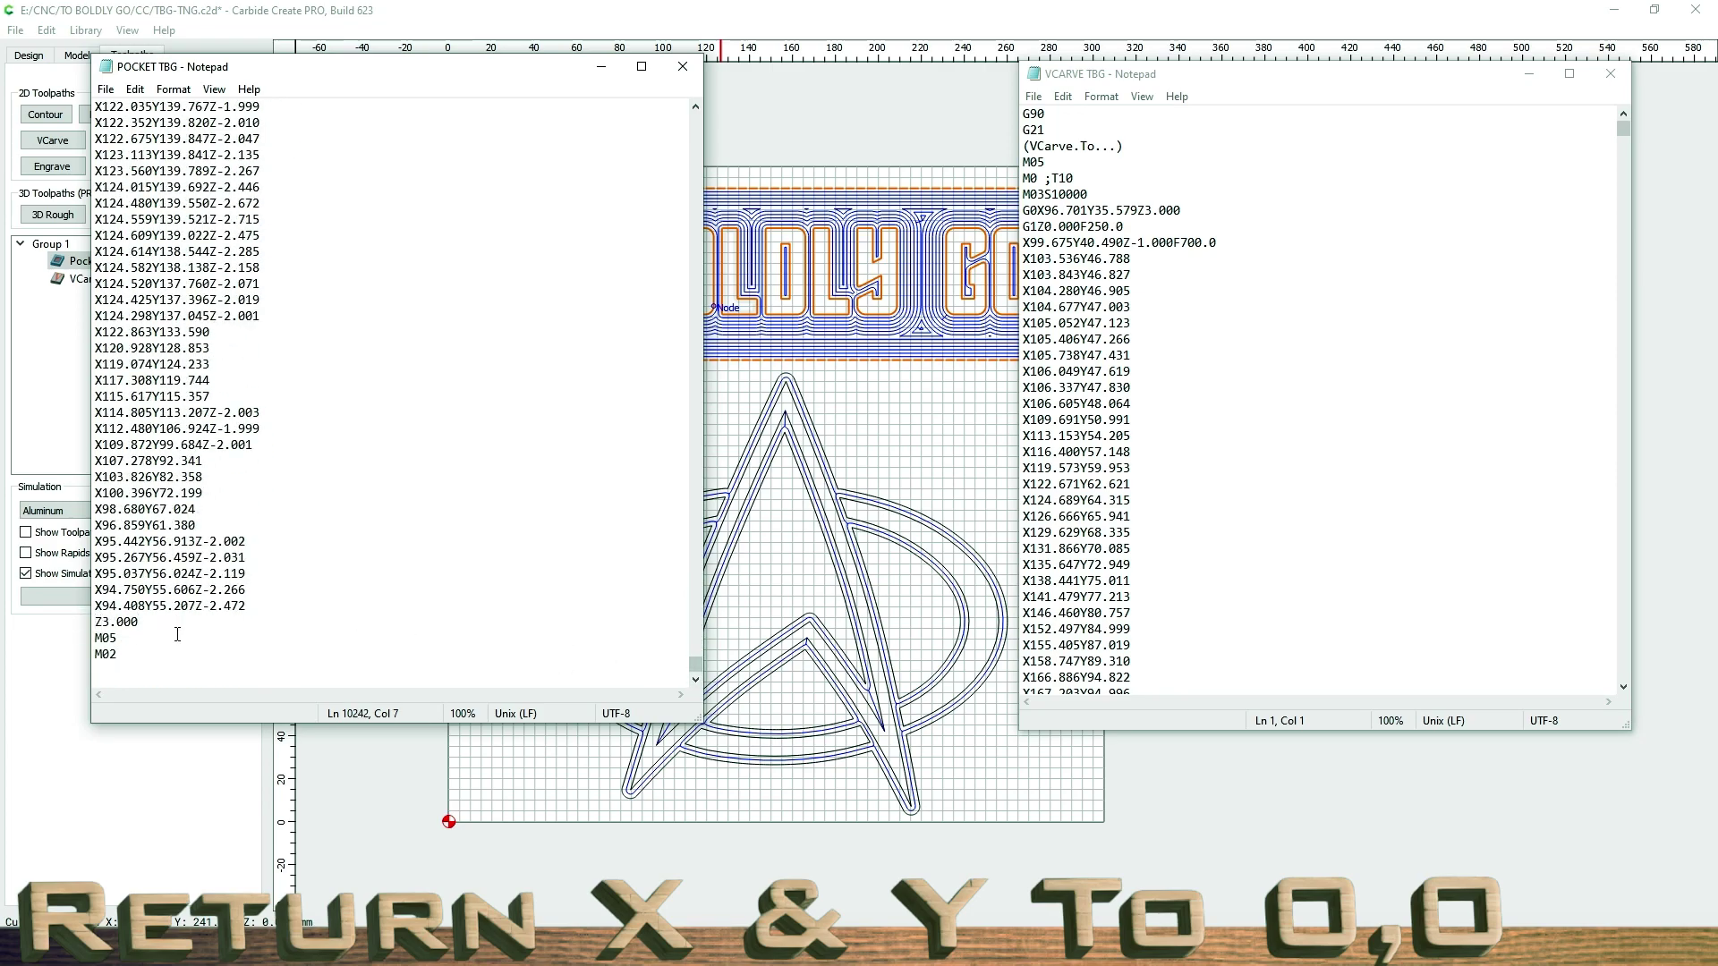
key(Return)
text(X0.00)
key(Return)
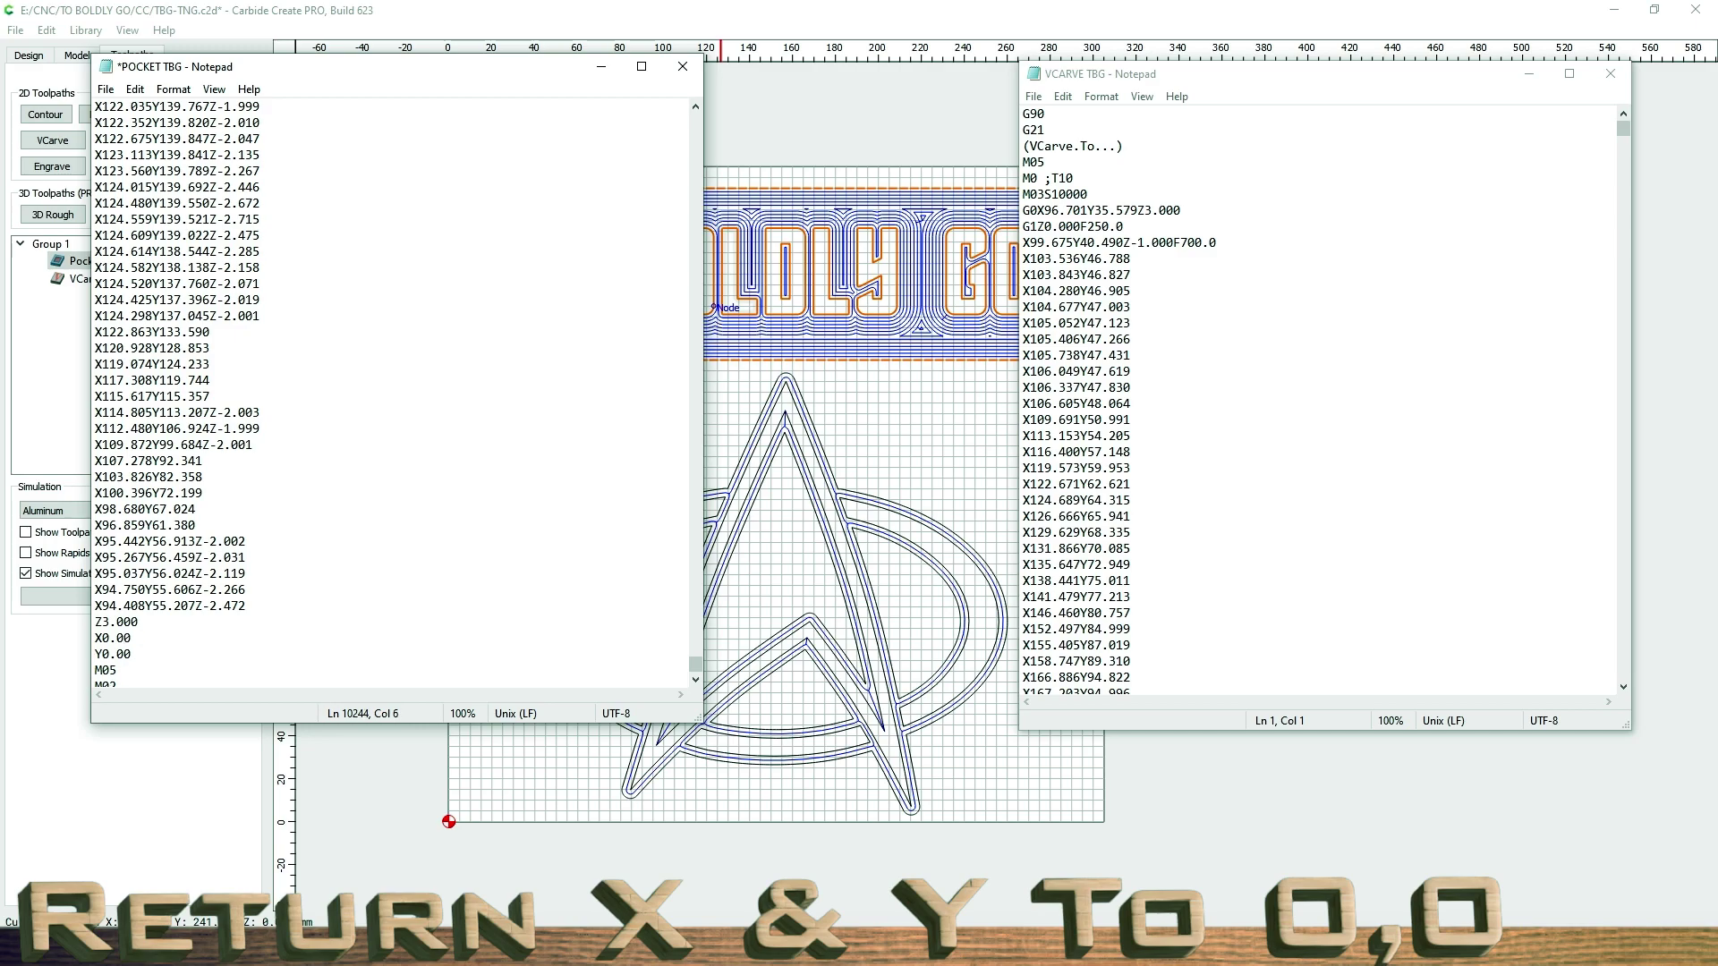
key(ctrl+s)
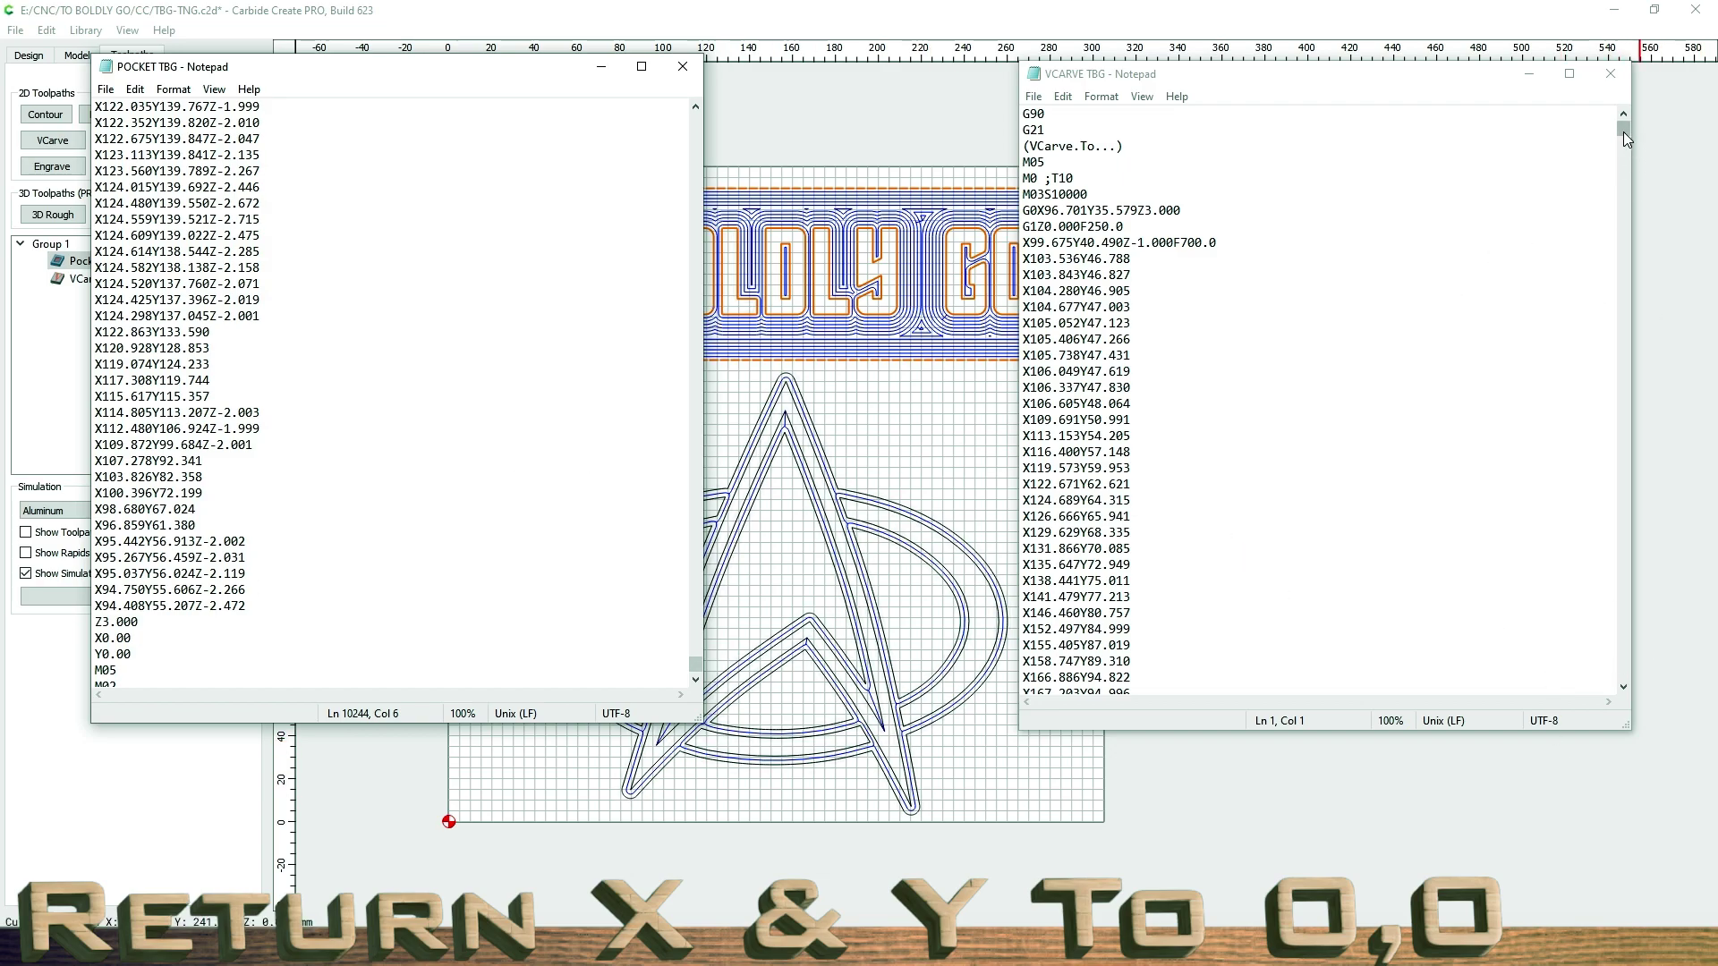
- Paste the X0.00 and Y0.00 return moves at the end of the VCARVE TBG G-code
drag(1625, 136, 1625, 680)
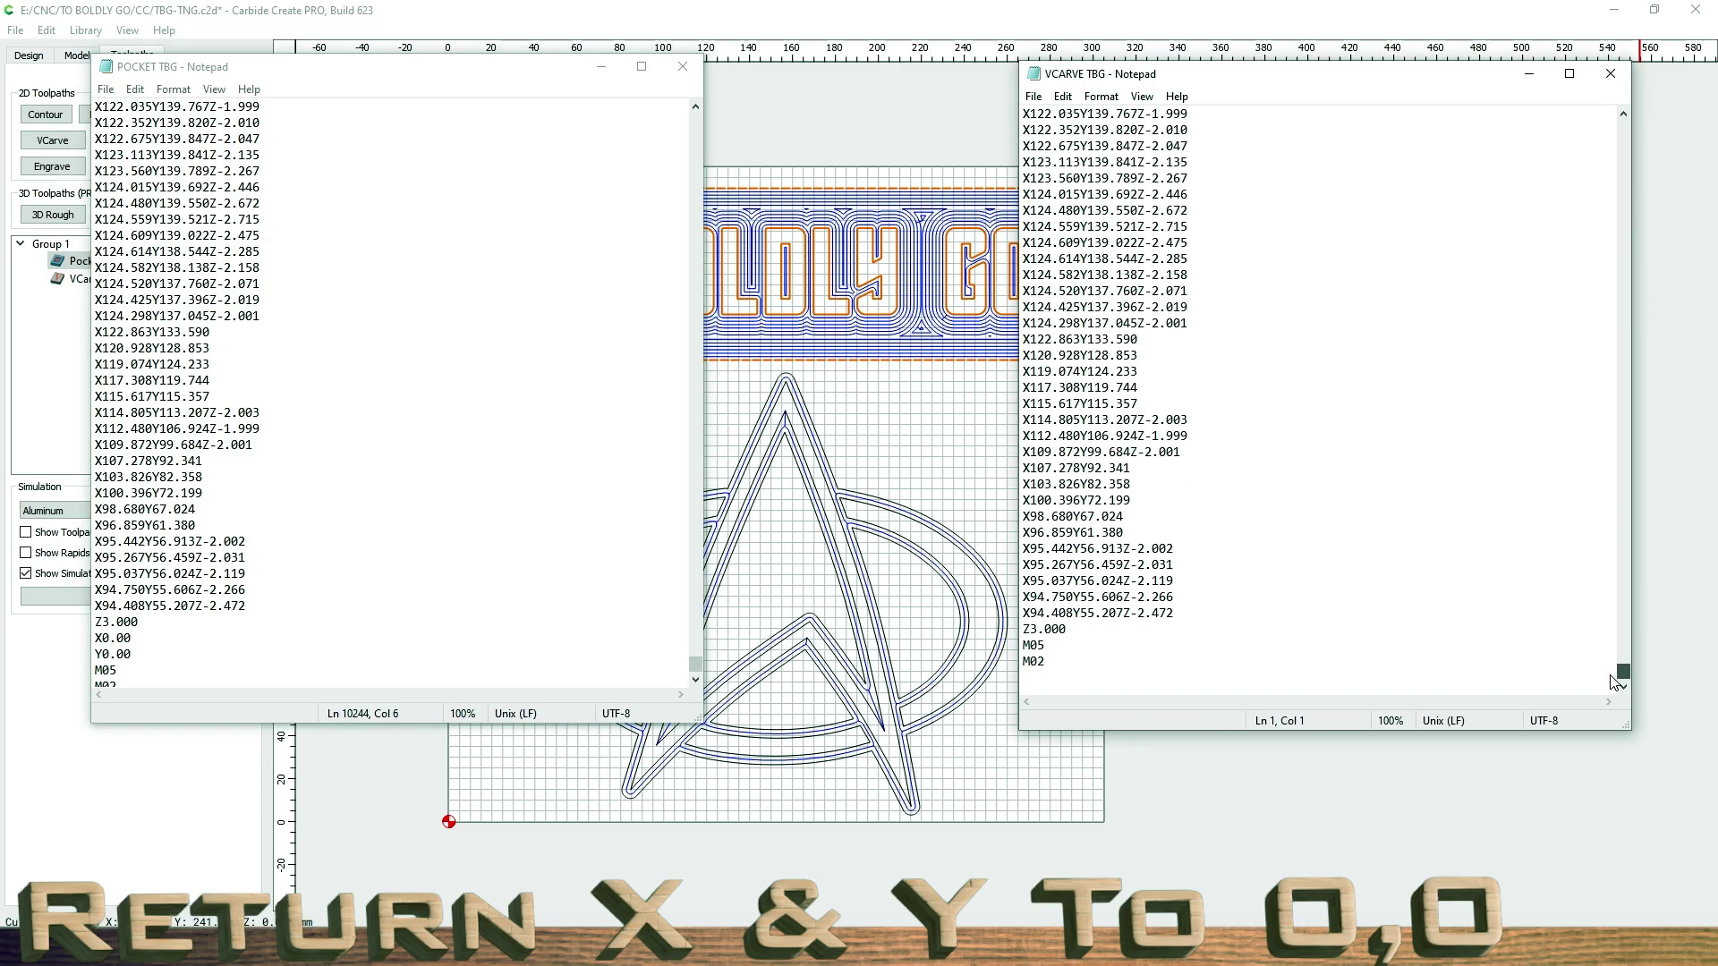
click(1148, 626)
text(X0.00 Y0.00)
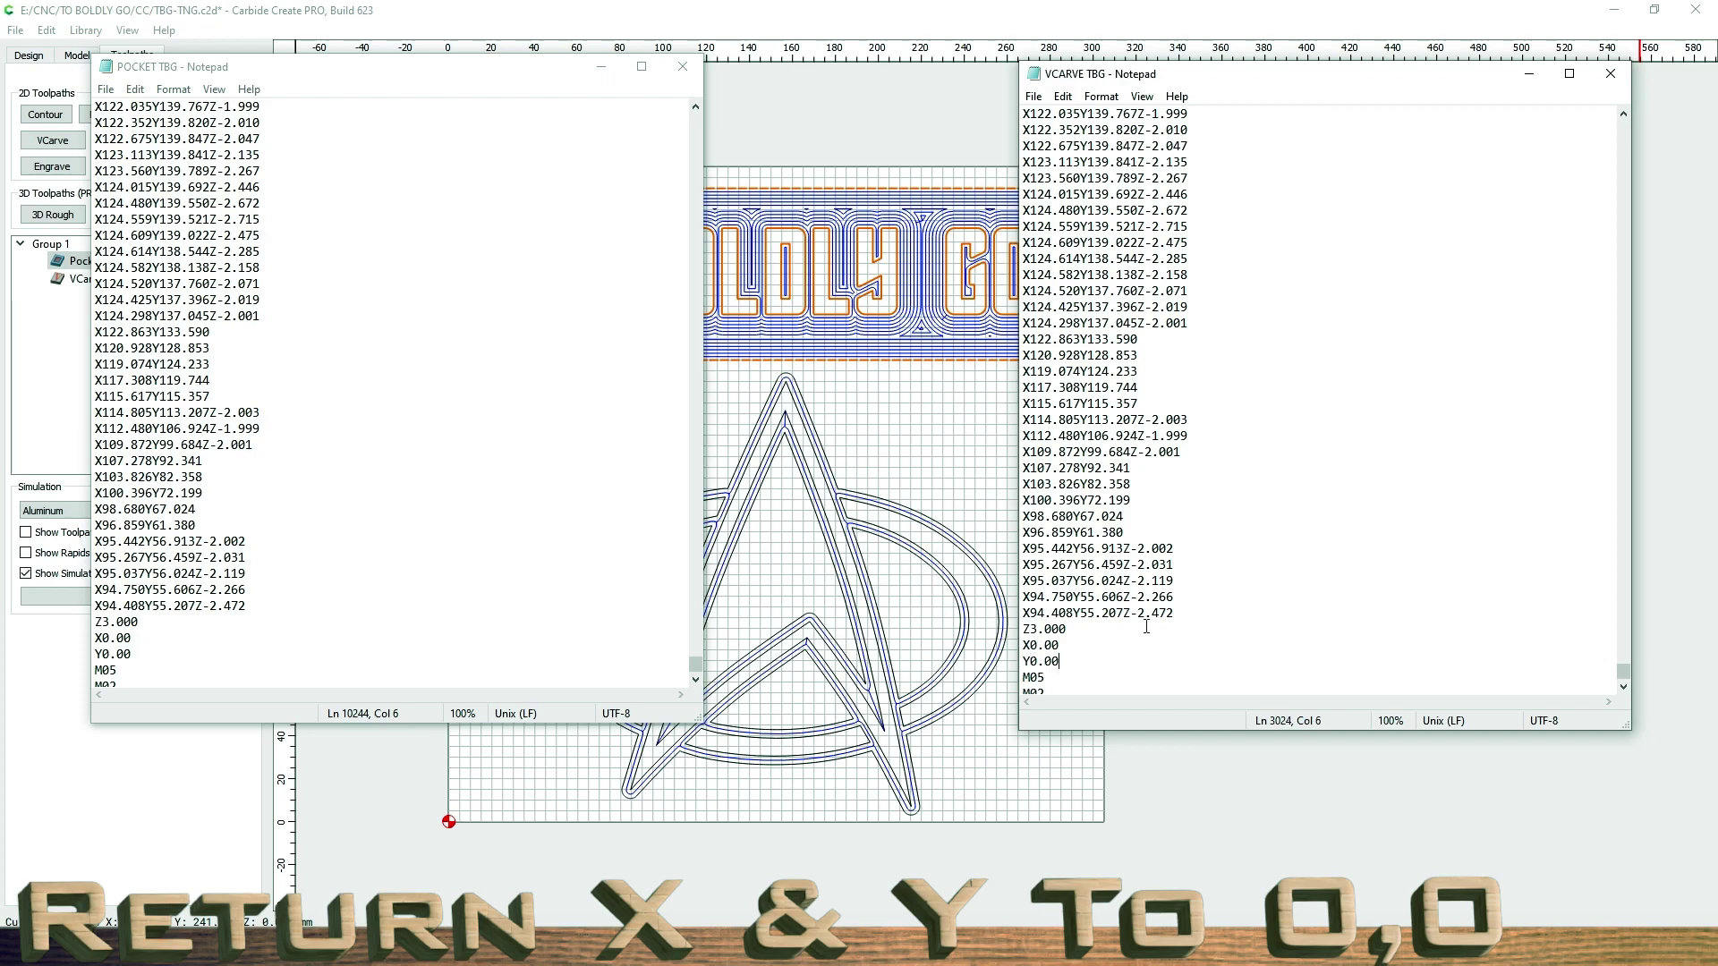